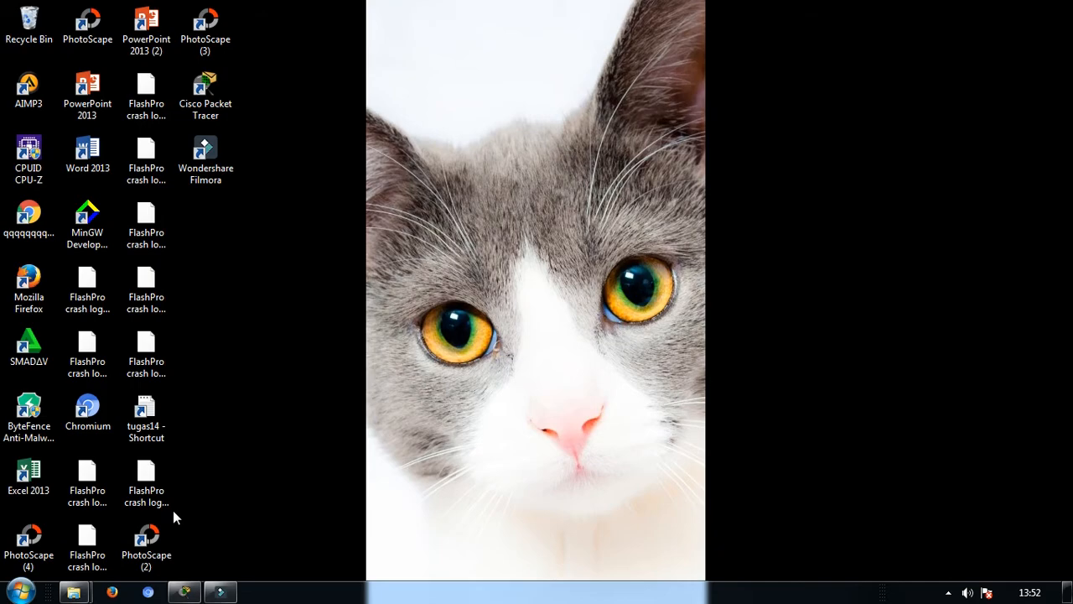
Switch to Cisco Packet Tracer and place four 1841 routers spread across the logical workspace.
left_click(185, 593)
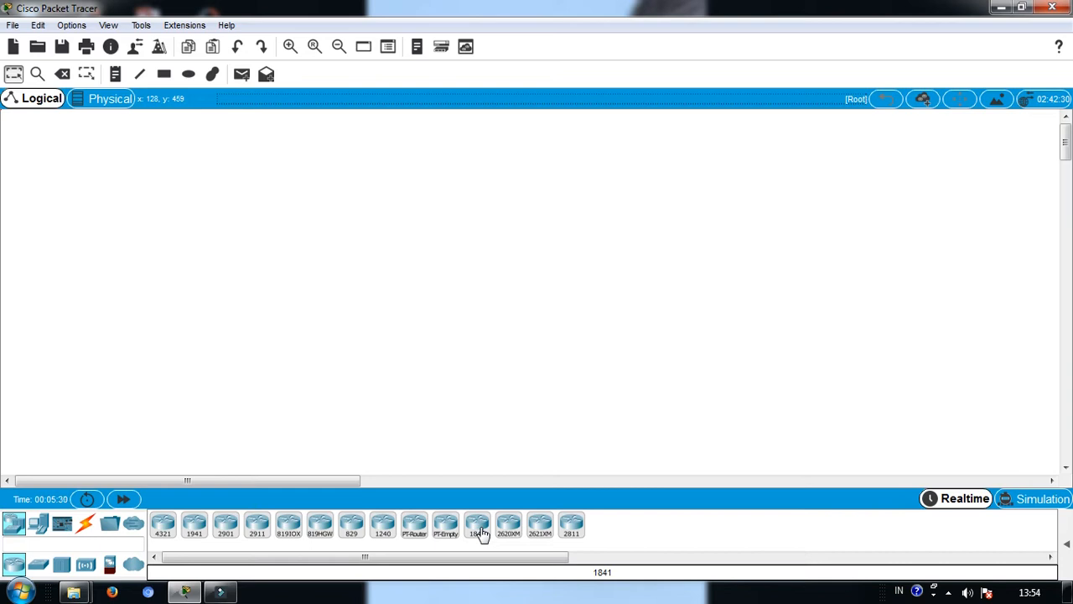
left_click_drag(482, 534, 201, 363)
left_click_drag(478, 530, 383, 287)
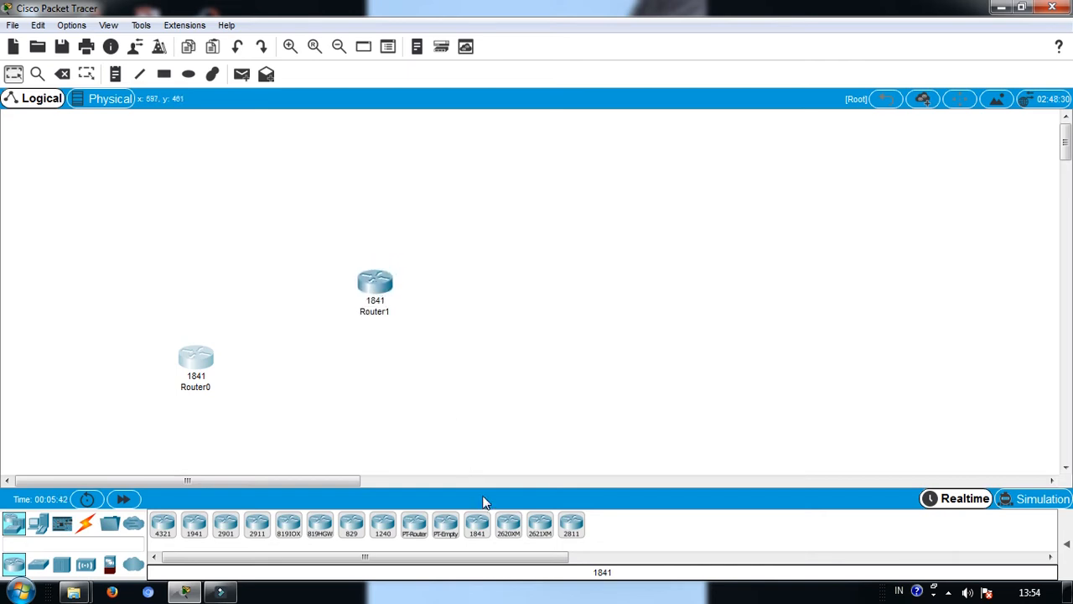
left_click_drag(477, 526, 572, 365)
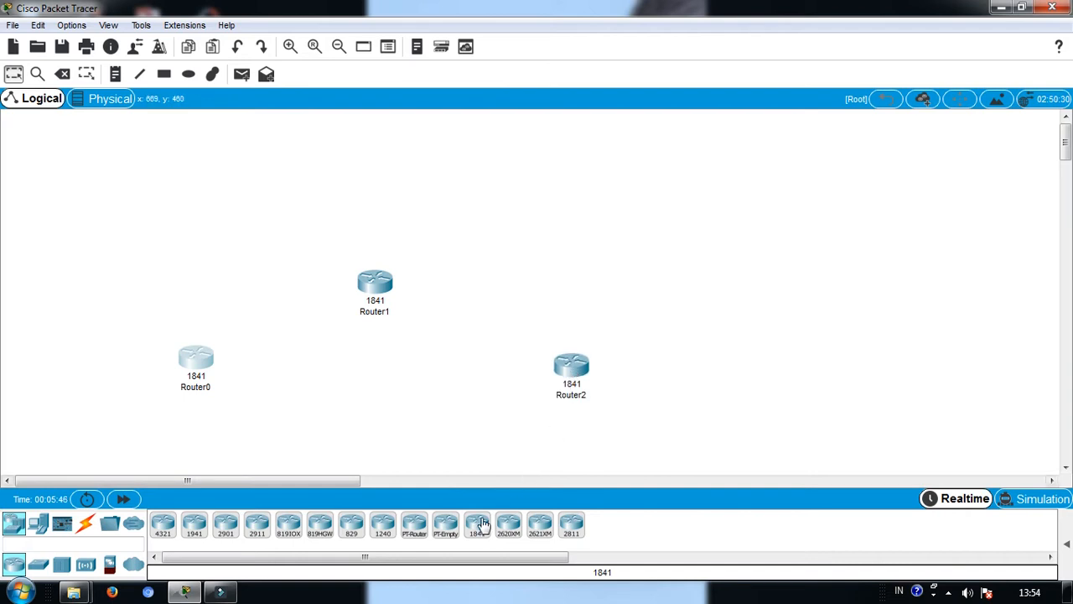
left_click_drag(482, 527, 908, 220)
Spread out the routers by moving Router2 toward Router3, Router1 farther up and Router0 slightly down and inward.
left_click_drag(576, 373, 745, 365)
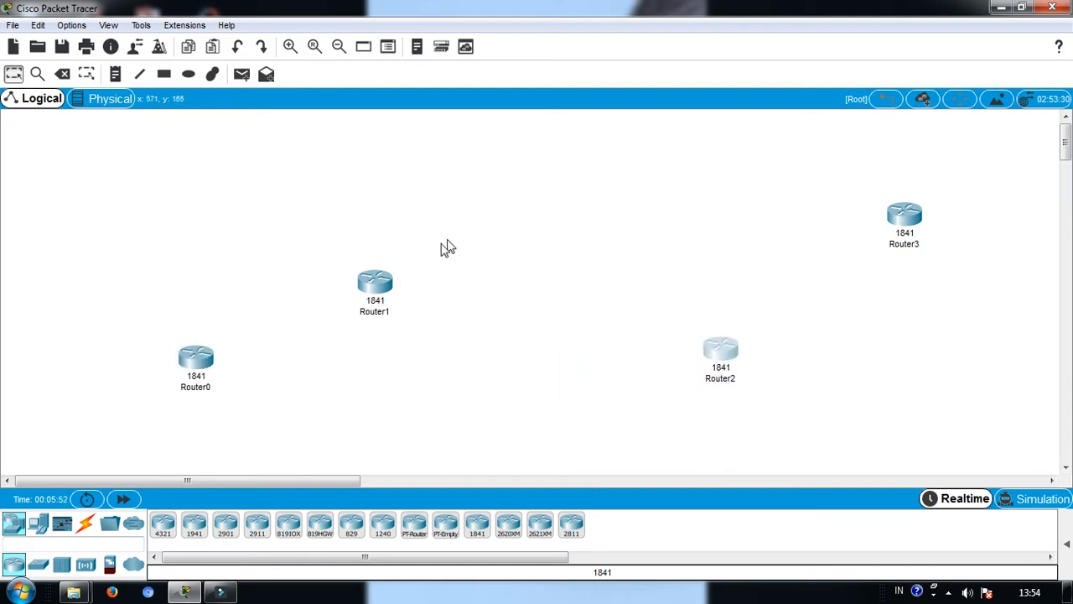
left_click_drag(369, 293, 369, 220)
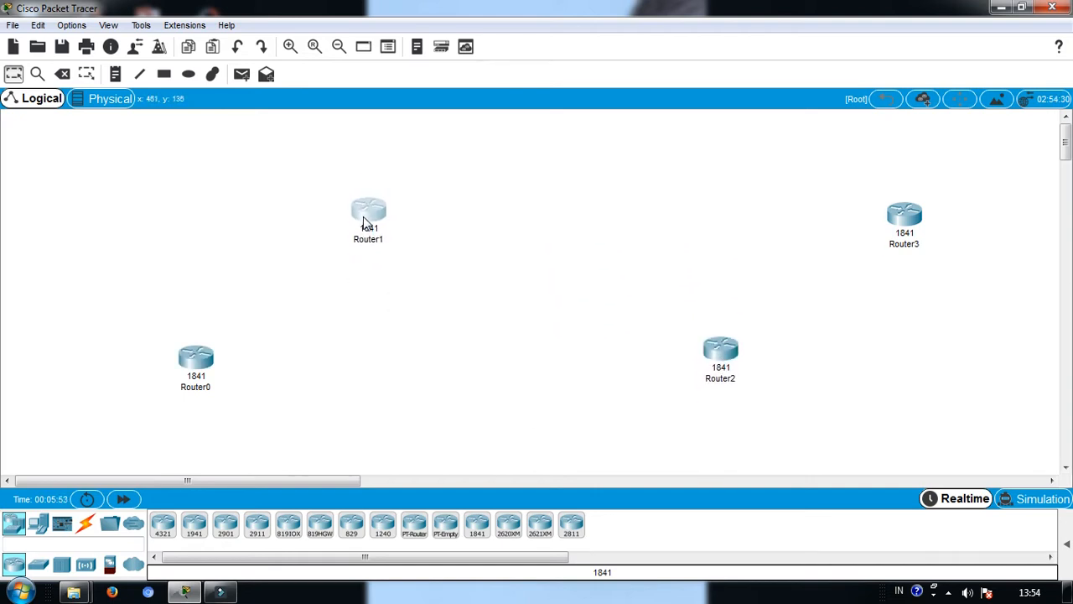
left_click_drag(192, 380, 220, 389)
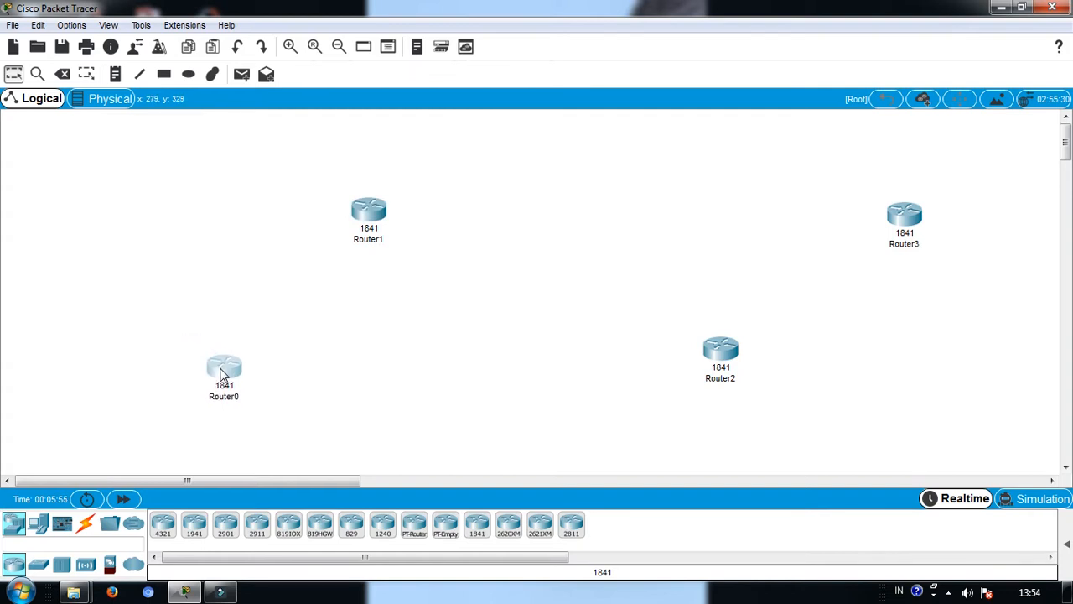
Place two 2960 switches below Router0, one on each side of it.
left_click_drag(1067, 140, 1066, 152)
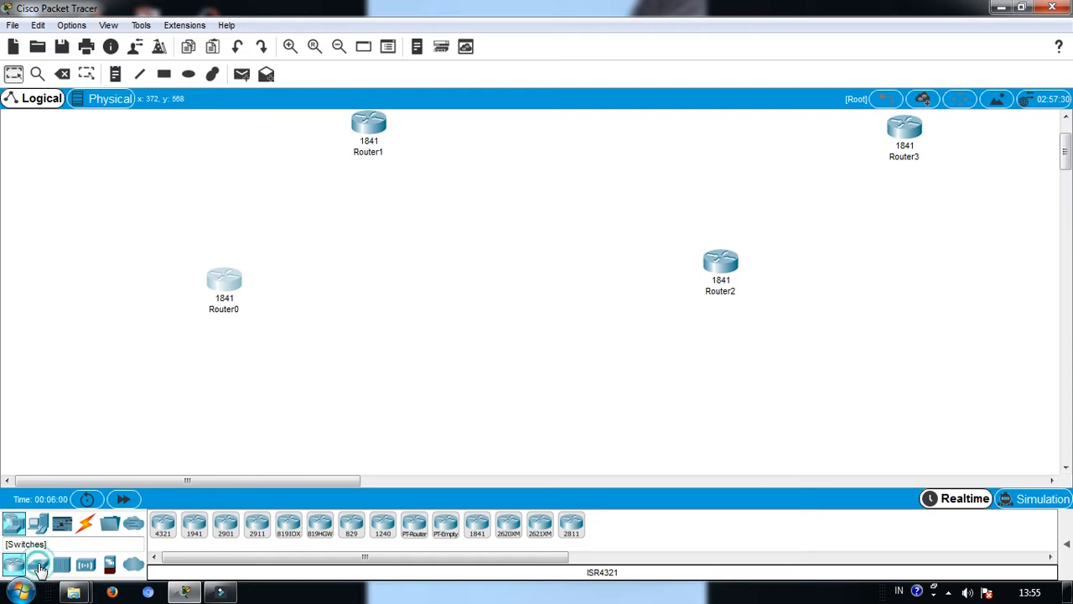
left_click(39, 566)
left_click_drag(38, 565, 104, 362)
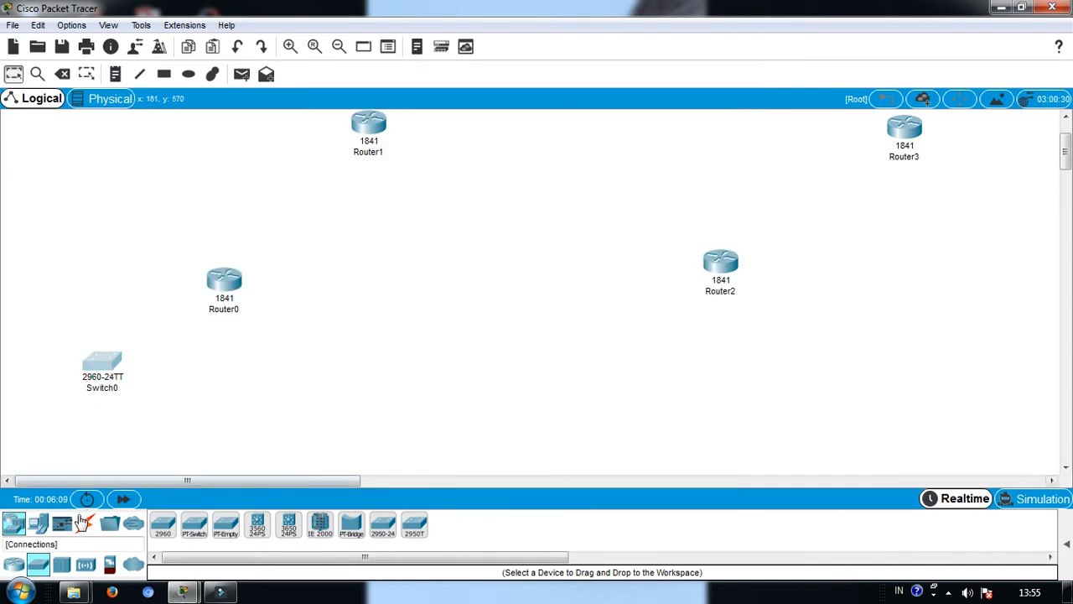
left_click_drag(39, 564, 271, 373)
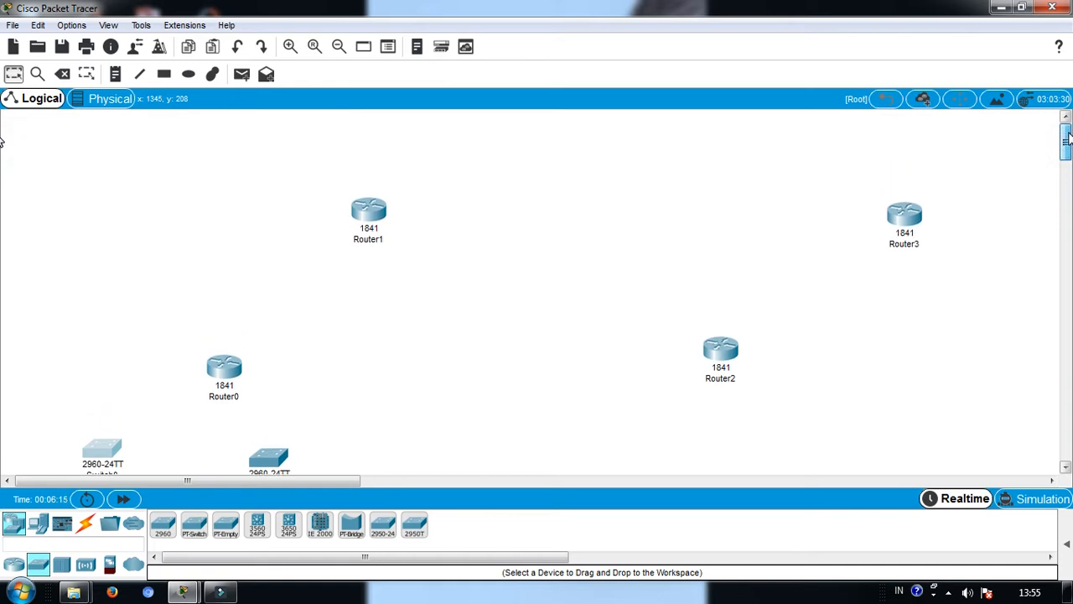
Place two 2960 switches above Router1 and reposition them and the router into a compact triangle.
left_click_drag(375, 210, 380, 231)
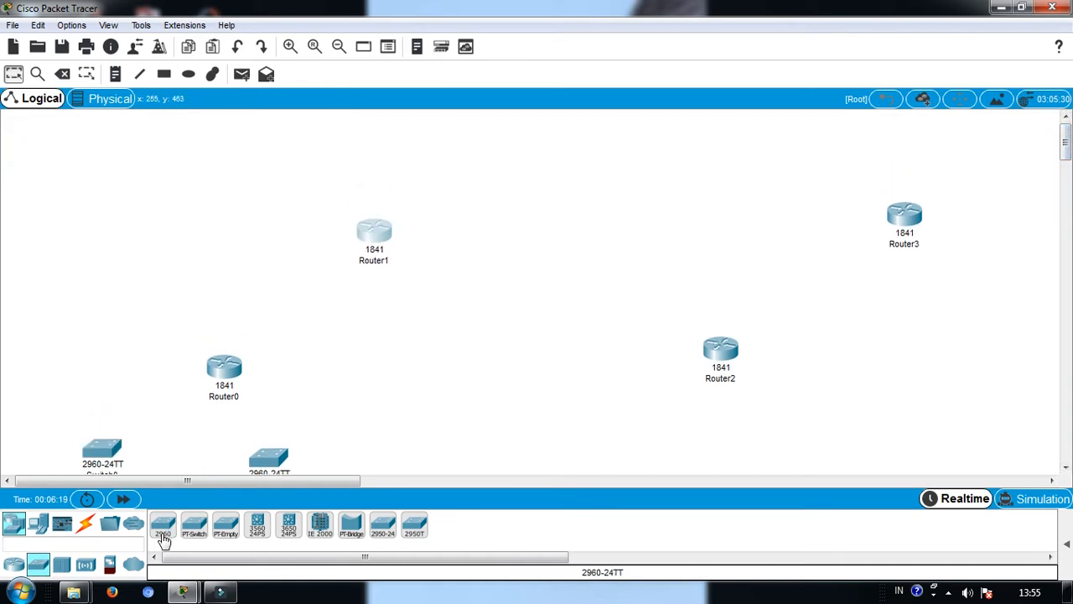
left_click_drag(36, 563, 249, 159)
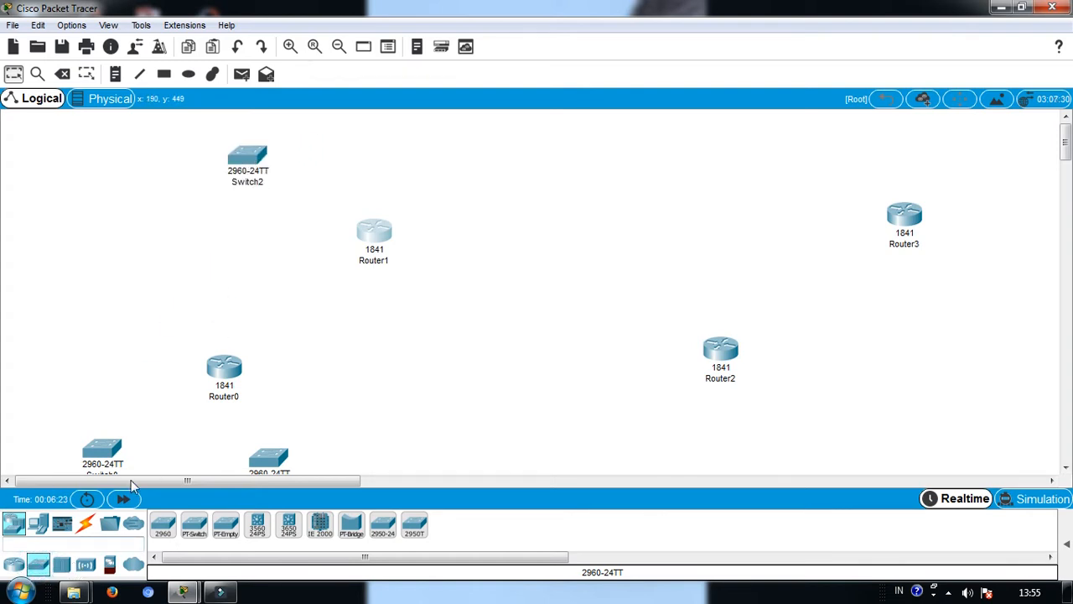
left_click_drag(38, 564, 402, 202)
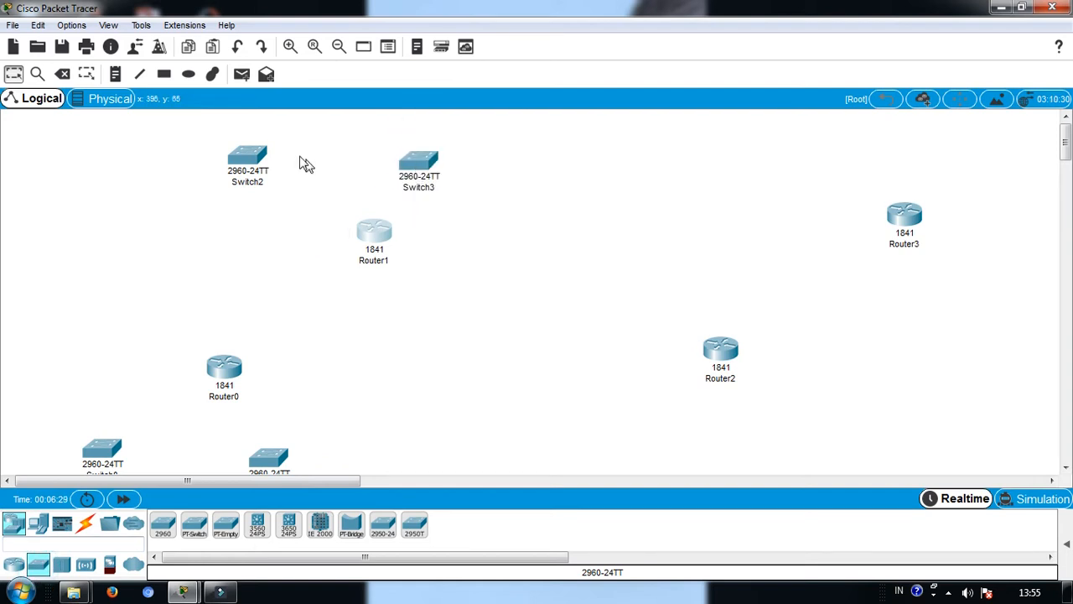
left_click_drag(246, 168, 254, 183)
left_click_drag(378, 235, 388, 268)
left_click_drag(429, 167, 460, 199)
left_click_drag(259, 178, 317, 197)
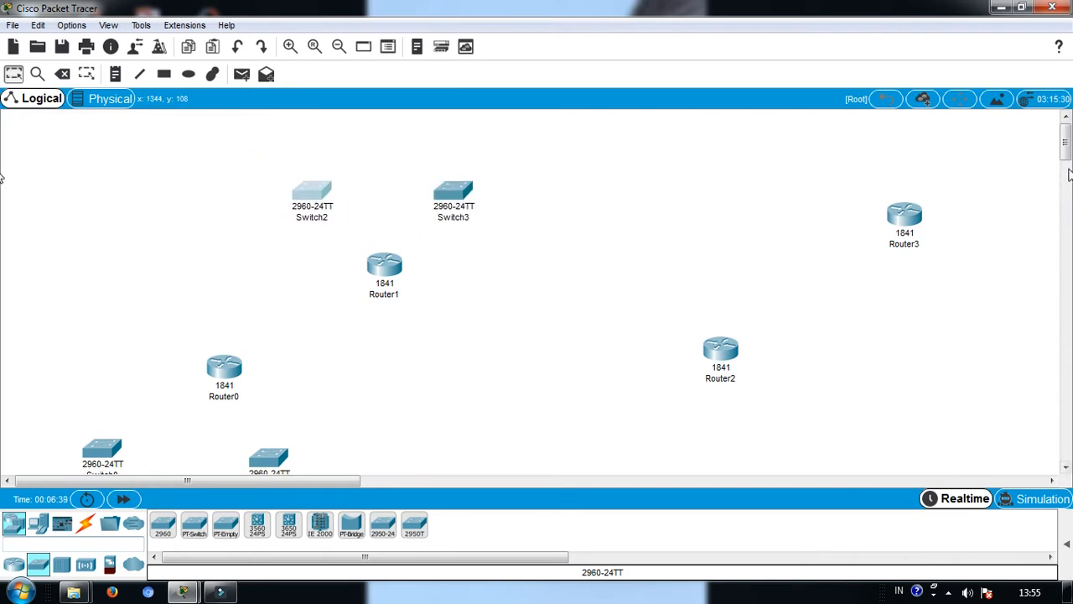
Place two 2960 switches below Router2, one on each side of it.
scroll(1070, 175, "down", 3)
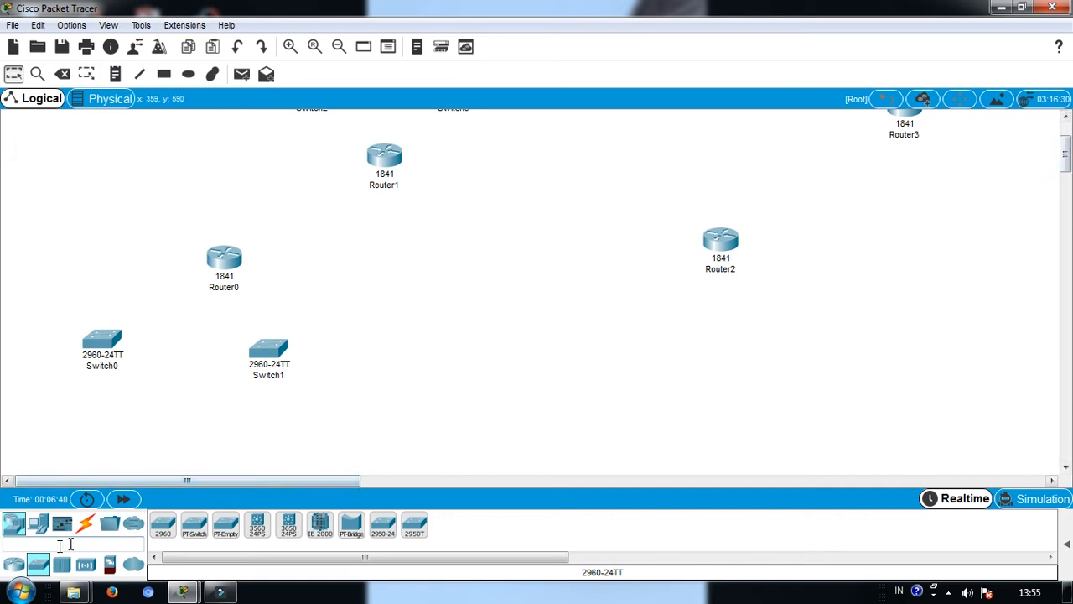
left_click_drag(162, 524, 654, 343)
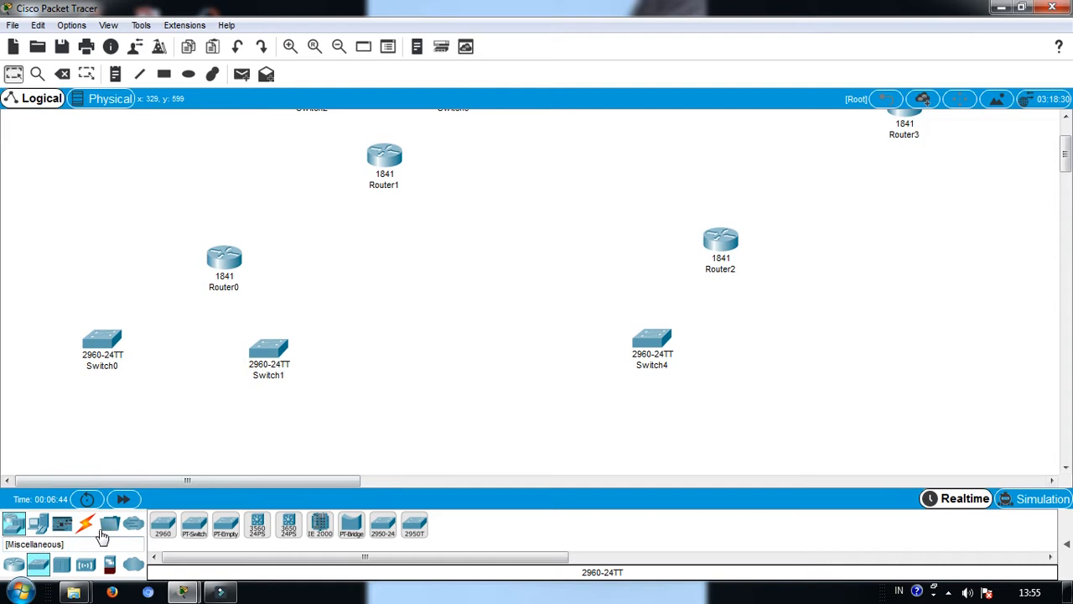
left_click_drag(163, 524, 778, 349)
Place two 2960 switches above Router3 and shift them and the router into a compact triangle.
left_click_drag(1067, 155, 1066, 133)
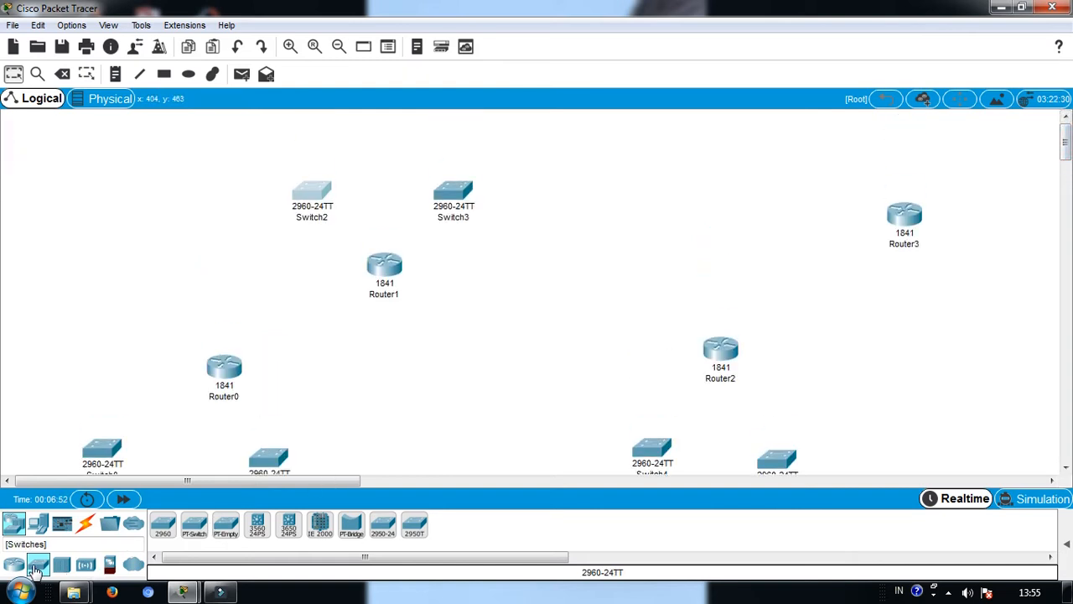
mouse_move(163, 524)
left_mouse_down()
mouse_move(671, 151)
mouse_move(804, 134)
mouse_move(815, 173)
left_mouse_up()
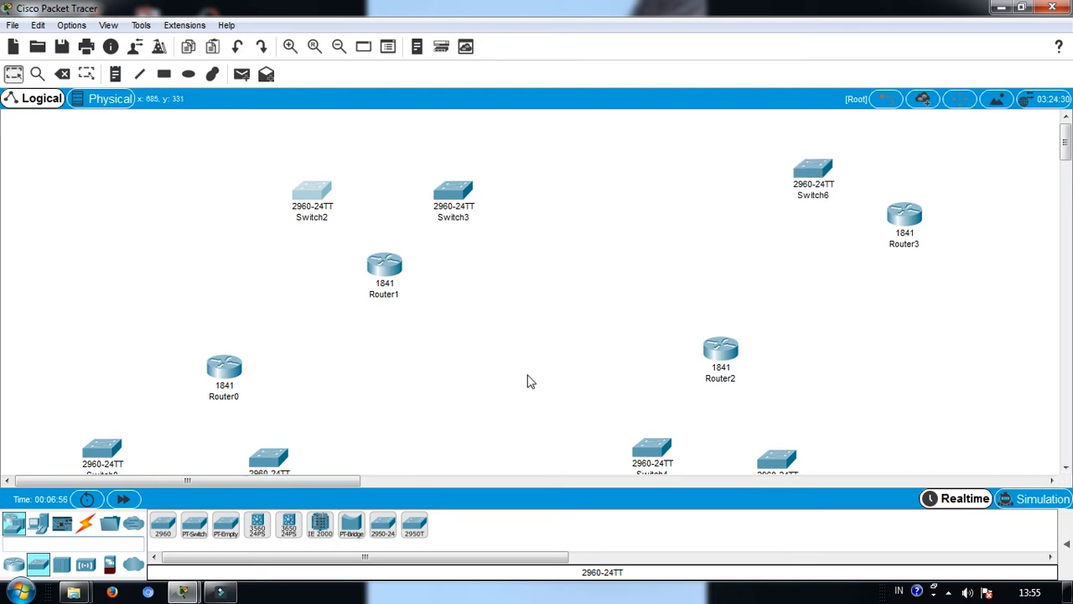
mouse_move(38, 564)
left_mouse_down()
mouse_move(607, 290)
mouse_move(959, 164)
left_mouse_up()
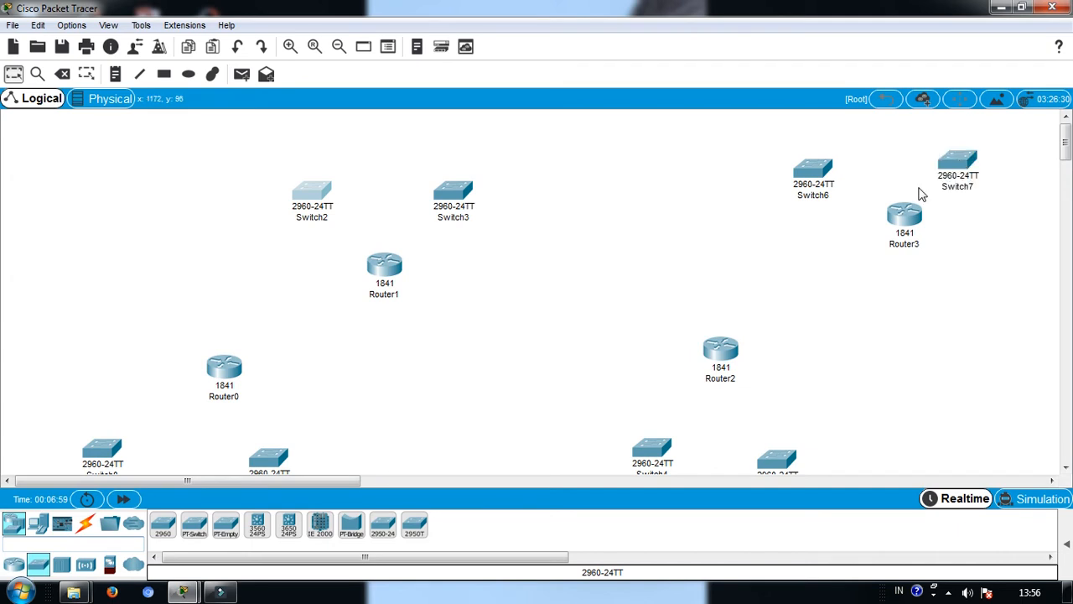
left_click_drag(908, 221, 901, 245)
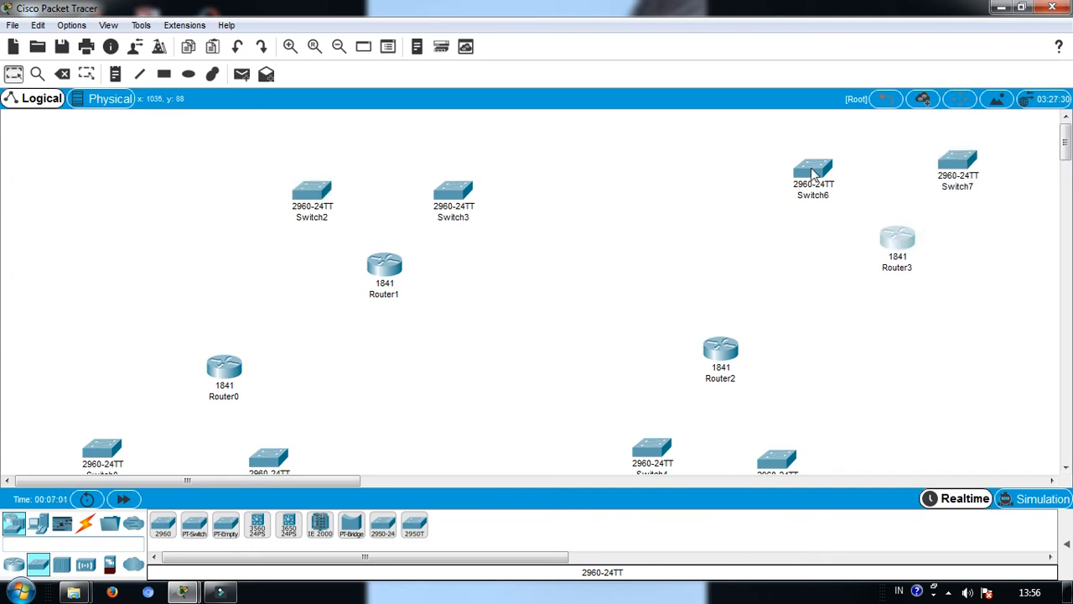
left_click_drag(815, 173, 834, 187)
left_click(958, 164)
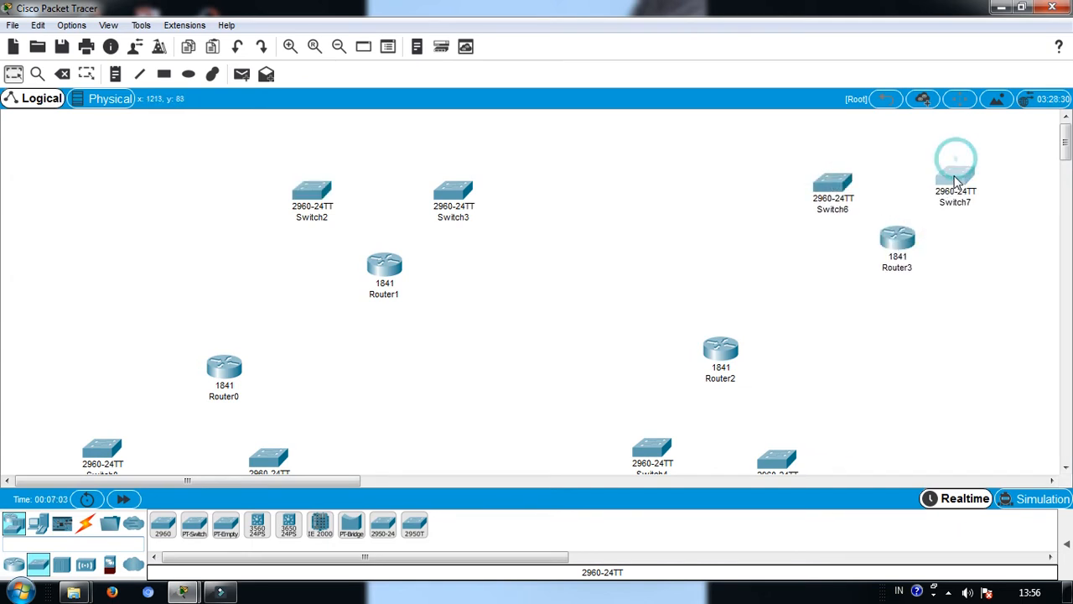
Place one PC below Switch0 and another below Switch1.
left_click_drag(1063, 153, 1067, 172)
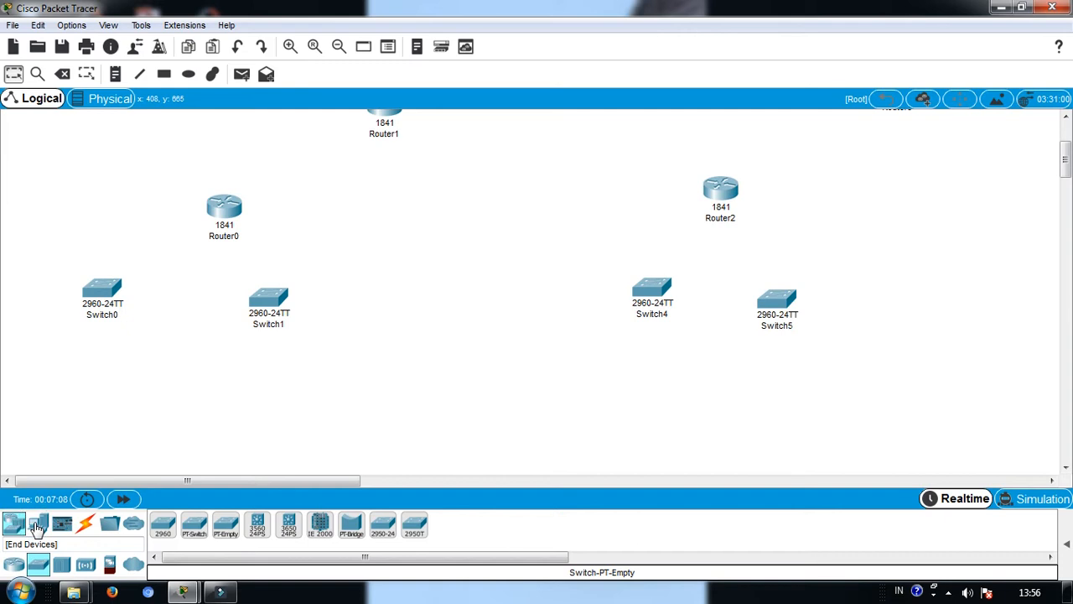
left_click(37, 525)
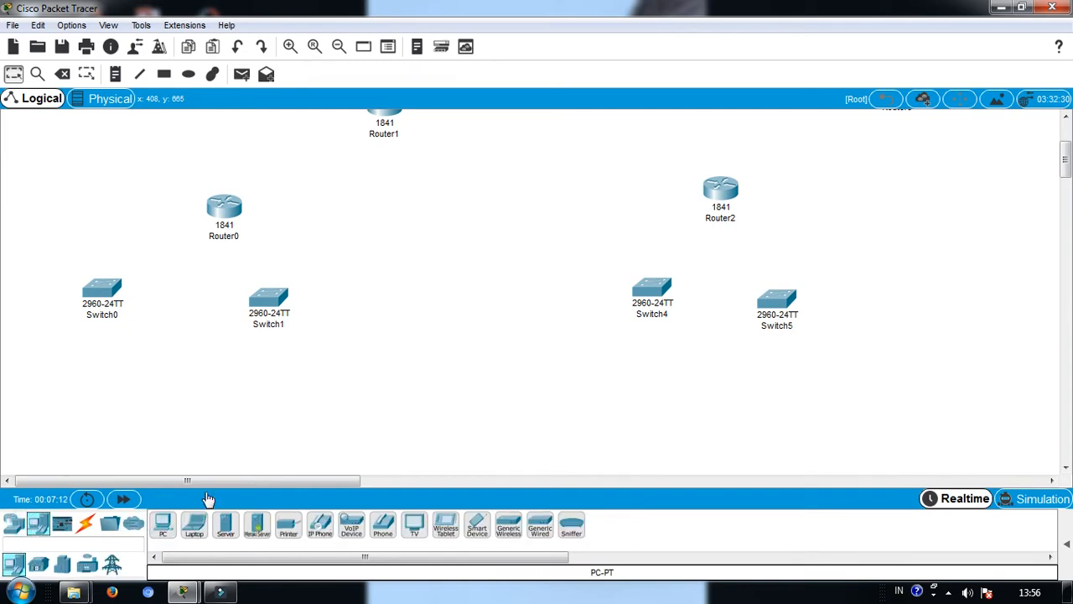
left_click_drag(164, 532, 58, 378)
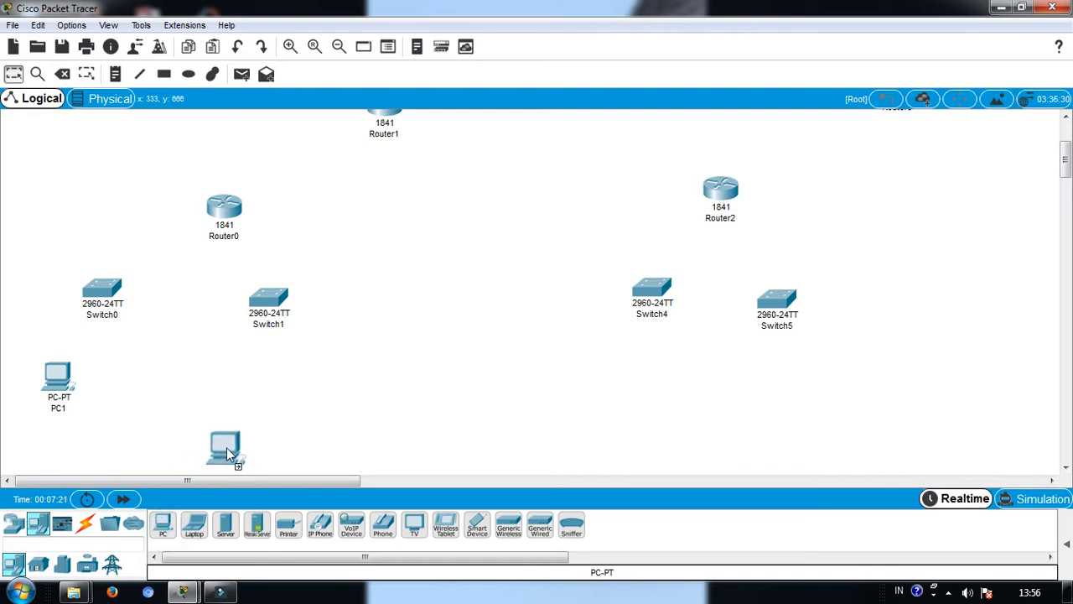
left_click(277, 386)
Place one PC on the outer side of Switch2 and another on the outer side of Switch3.
left_click_drag(1066, 170, 1066, 152)
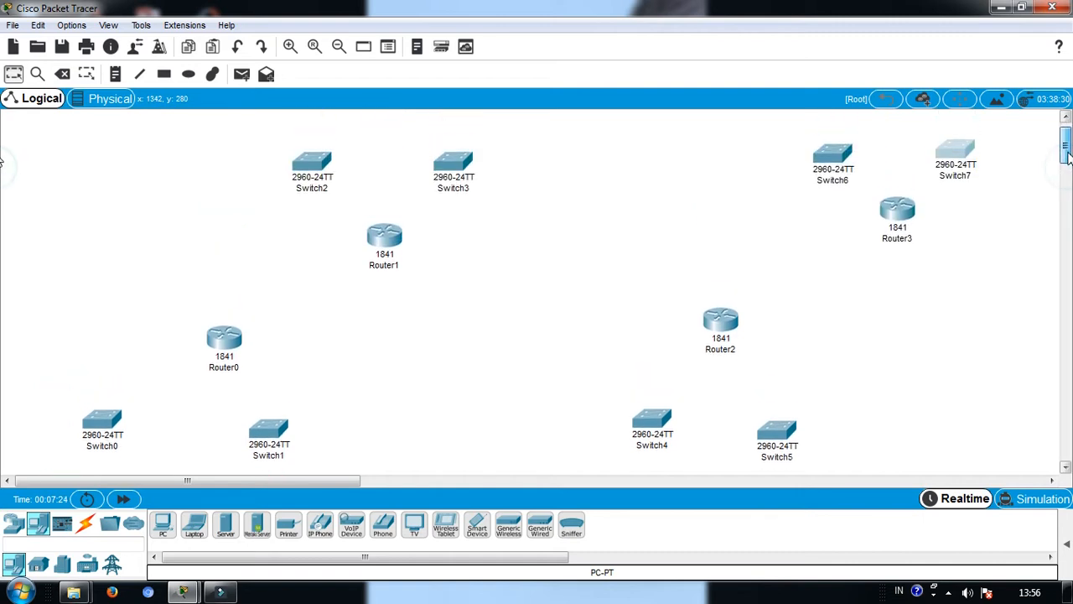
left_click(162, 526)
left_click(216, 146)
left_click(164, 529)
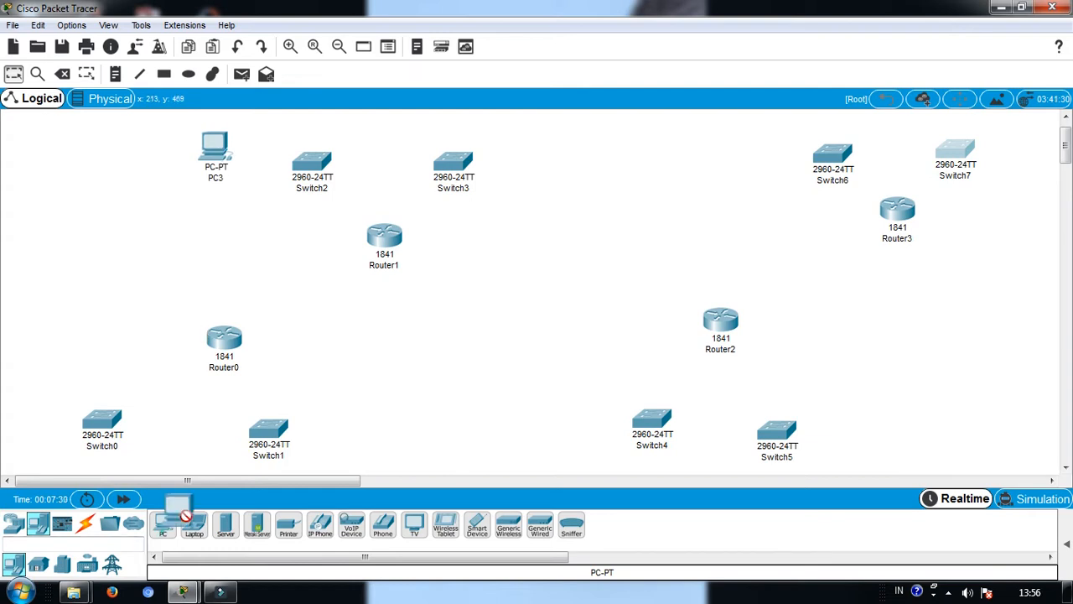
left_click(540, 142)
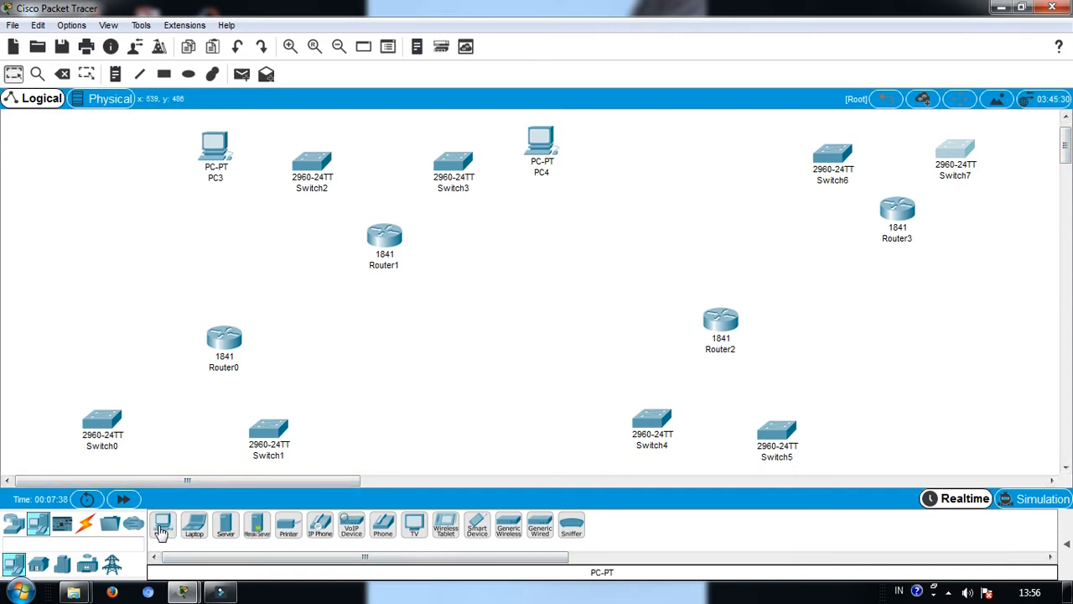
Place PCs on the outer sides of Switch6 and Switch7, and another PC below and outside Switch4.
left_click_drag(162, 533, 710, 202)
left_click_drag(718, 145, 717, 145)
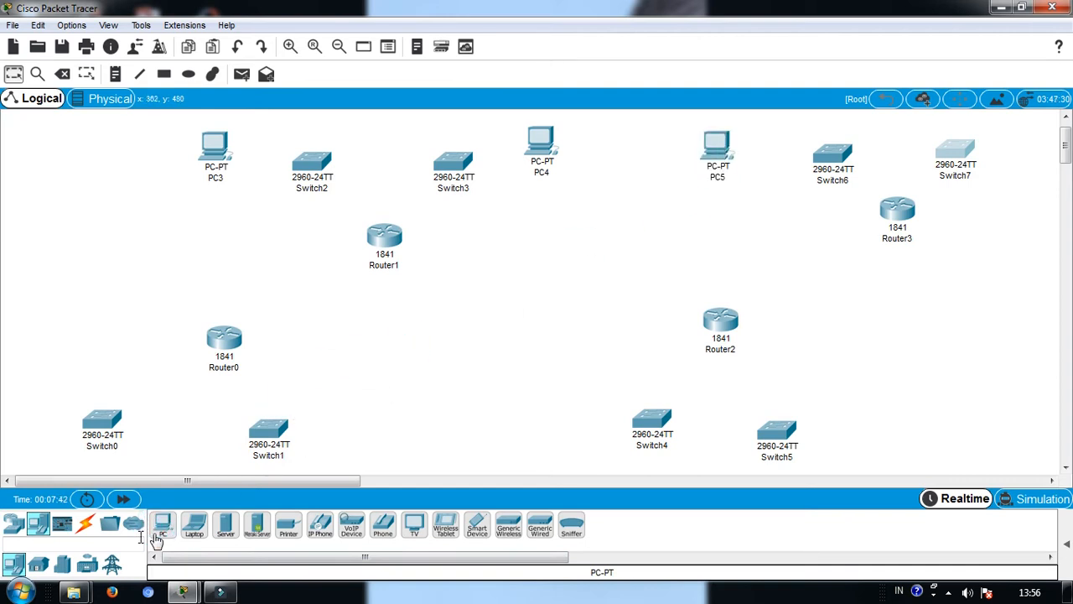
left_click_drag(163, 533, 1065, 183)
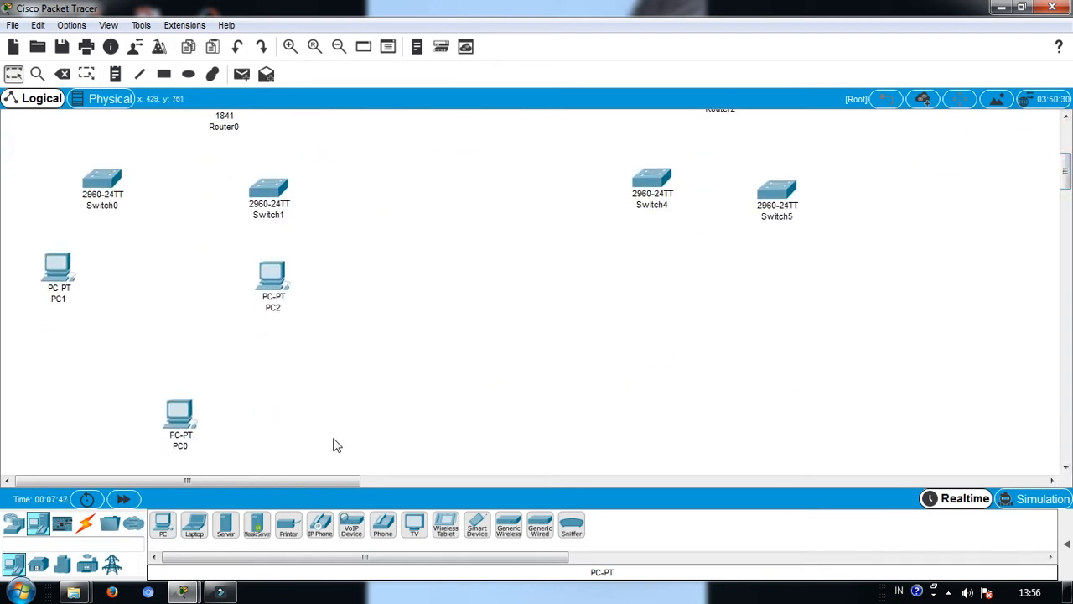
left_click_drag(162, 526, 565, 273)
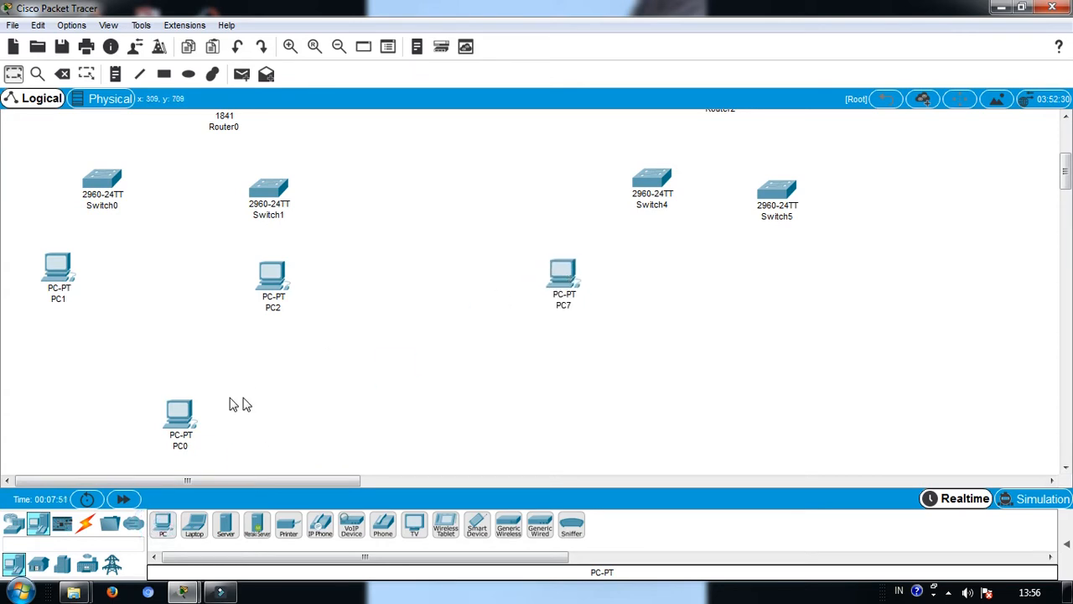
Delete the currently selected Switch7 and the stray PC0 below the Router0 group, returning to the Select tool.
left_click(62, 73)
left_click(181, 432)
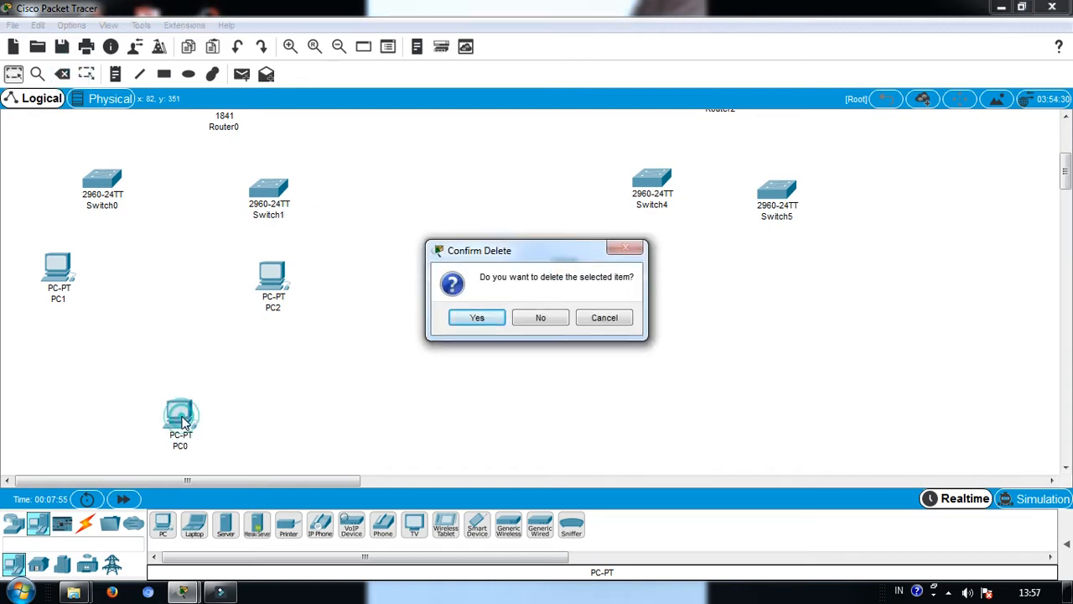
left_click(475, 317)
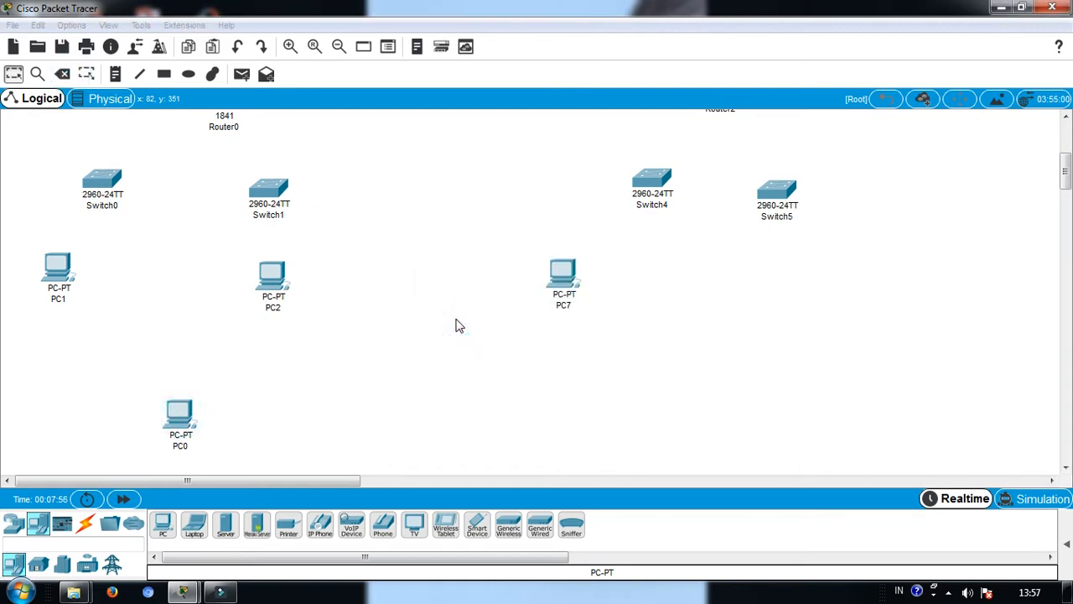
left_click(175, 413)
left_click(13, 74)
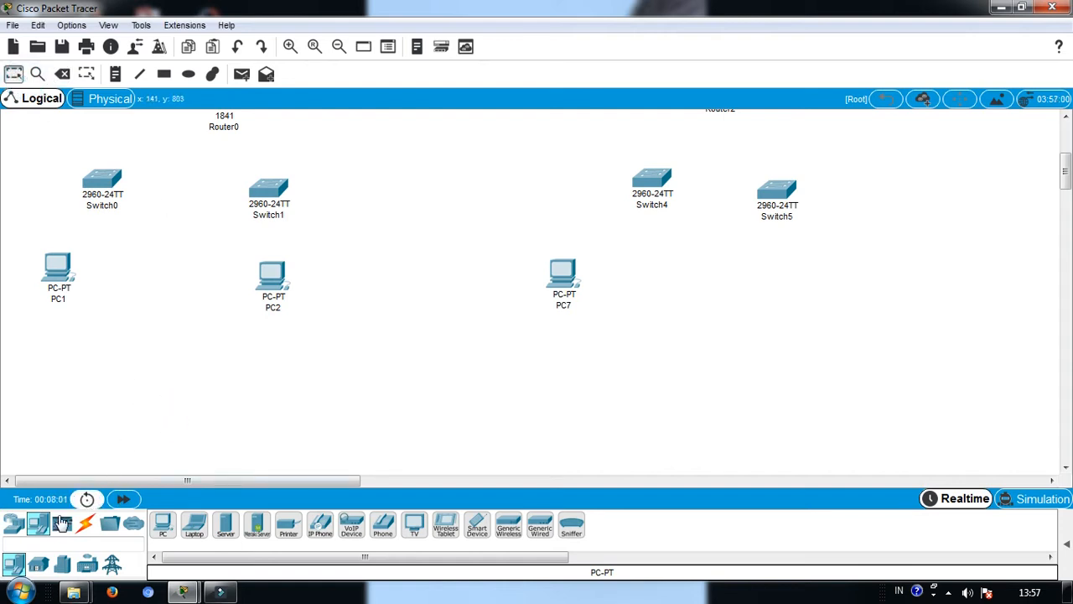
Place a PC below Switch5, slightly to its outer side.
left_click(163, 524)
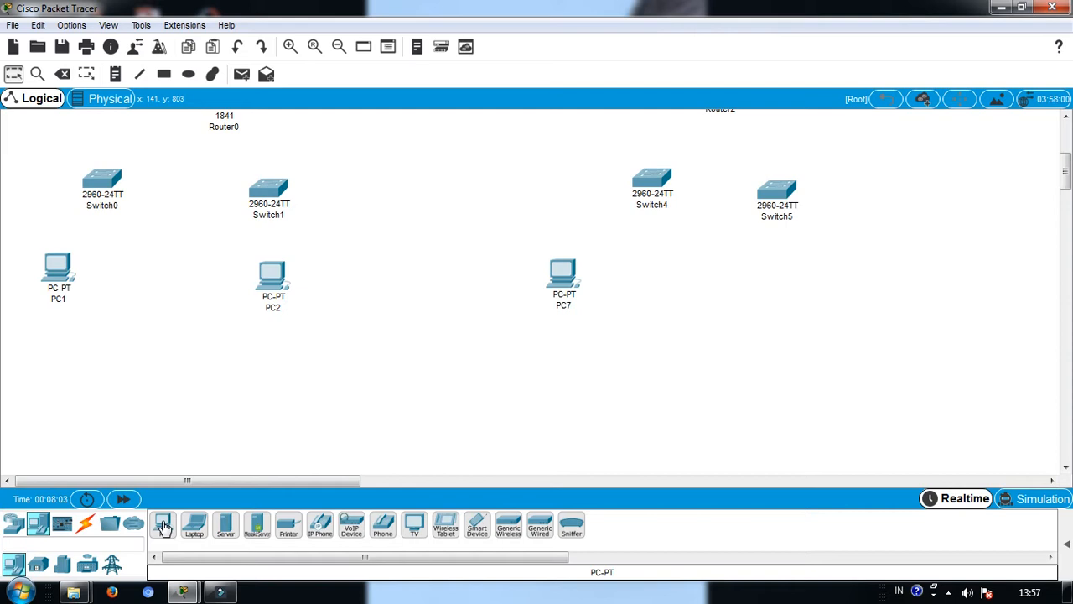
left_click(816, 293)
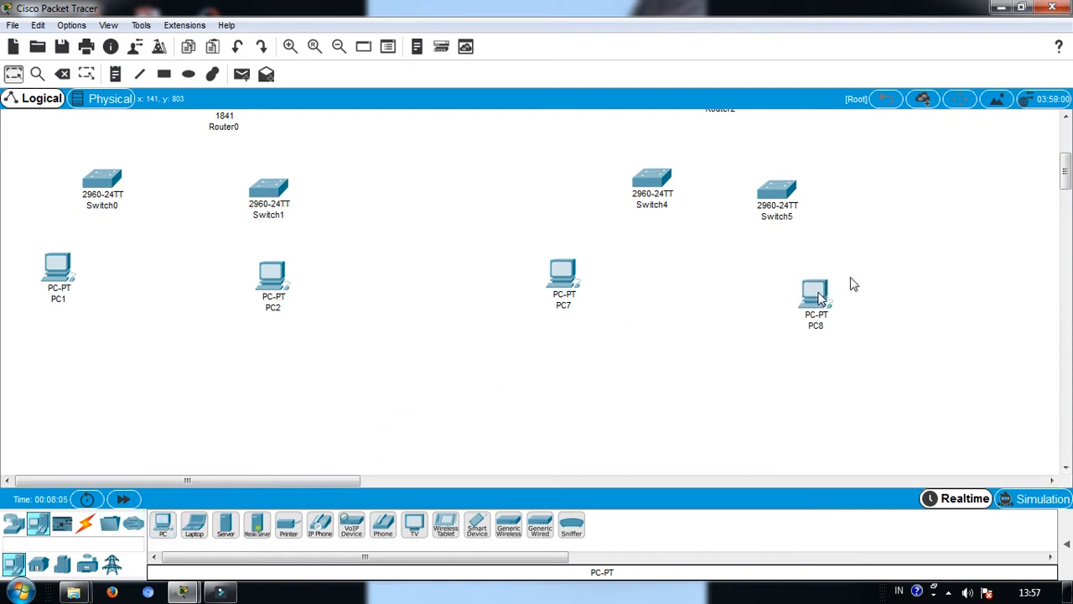
left_click_drag(1065, 172, 1068, 147)
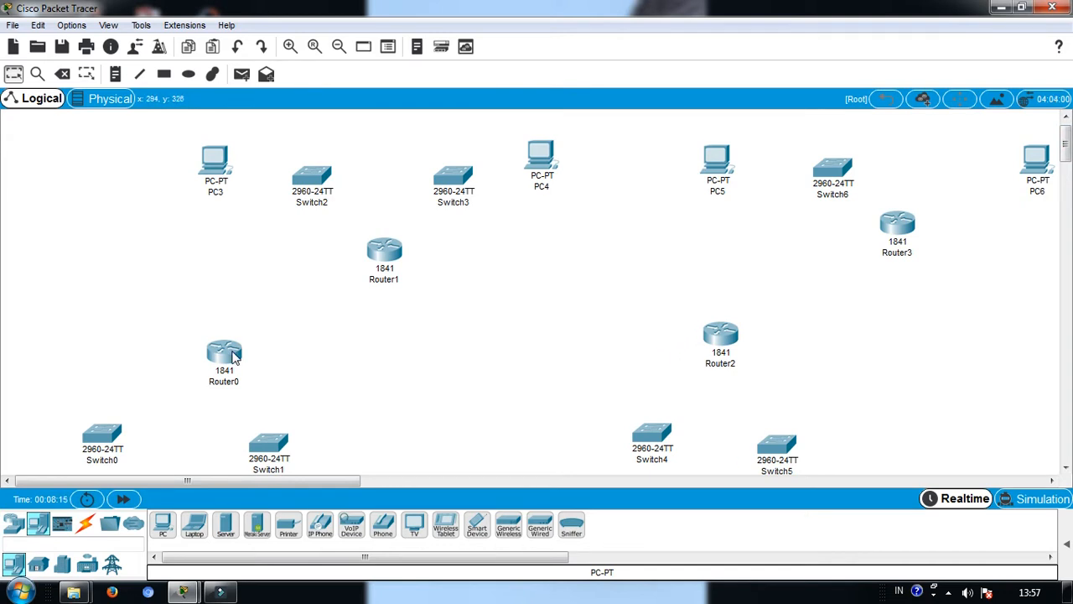
Power off Router0 and install a WIC-2T module in the empty slot beside its power switch.
mouse_move(234, 357)
left_click(228, 359)
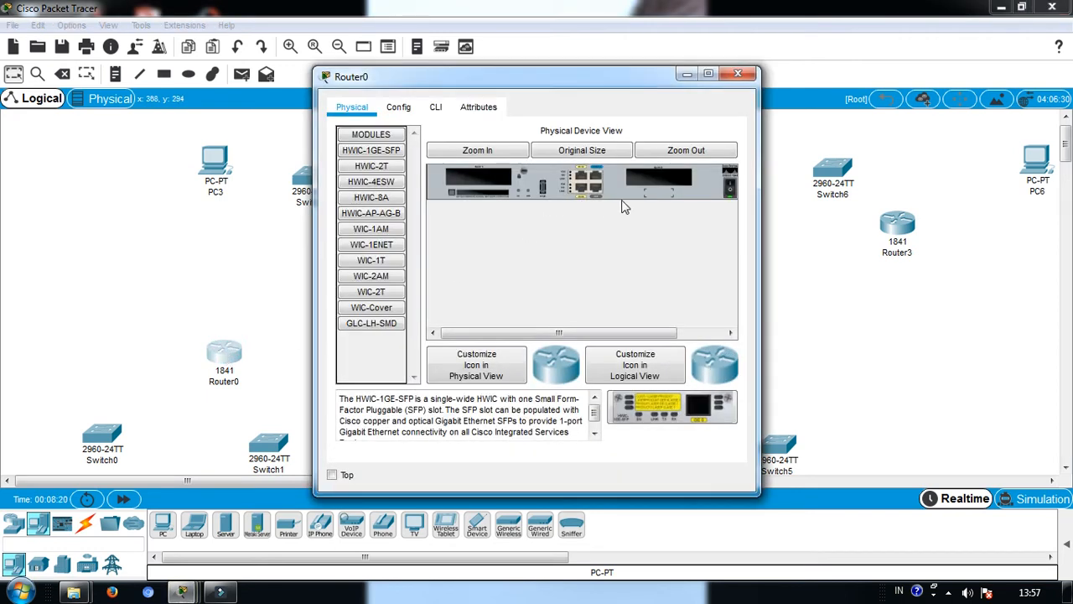
left_click(730, 189)
left_click(371, 291)
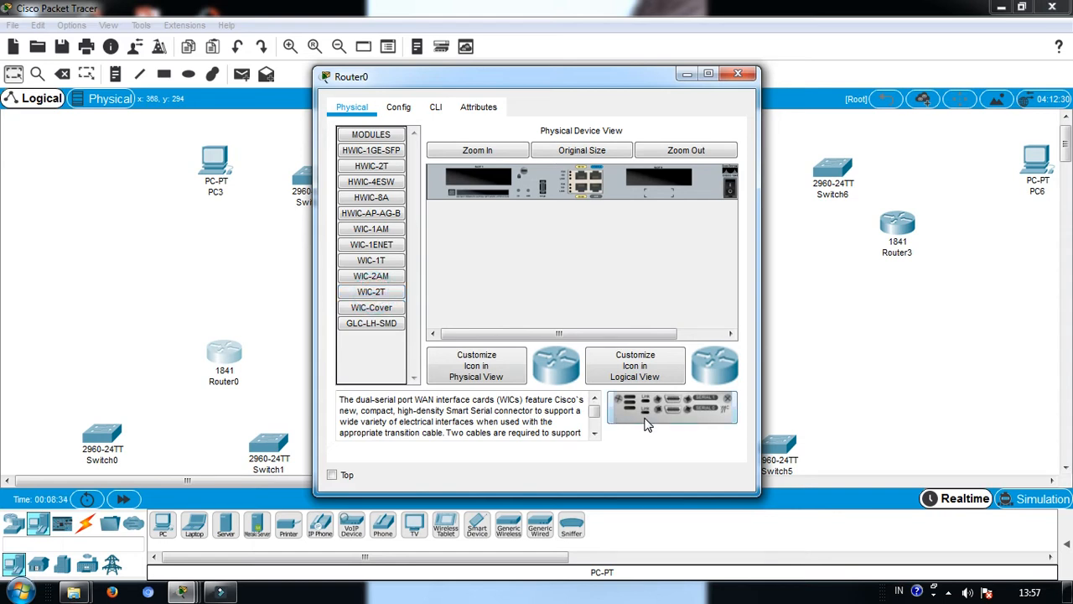
left_click_drag(651, 421, 671, 225)
left_click_drag(660, 404, 658, 185)
left_click(738, 74)
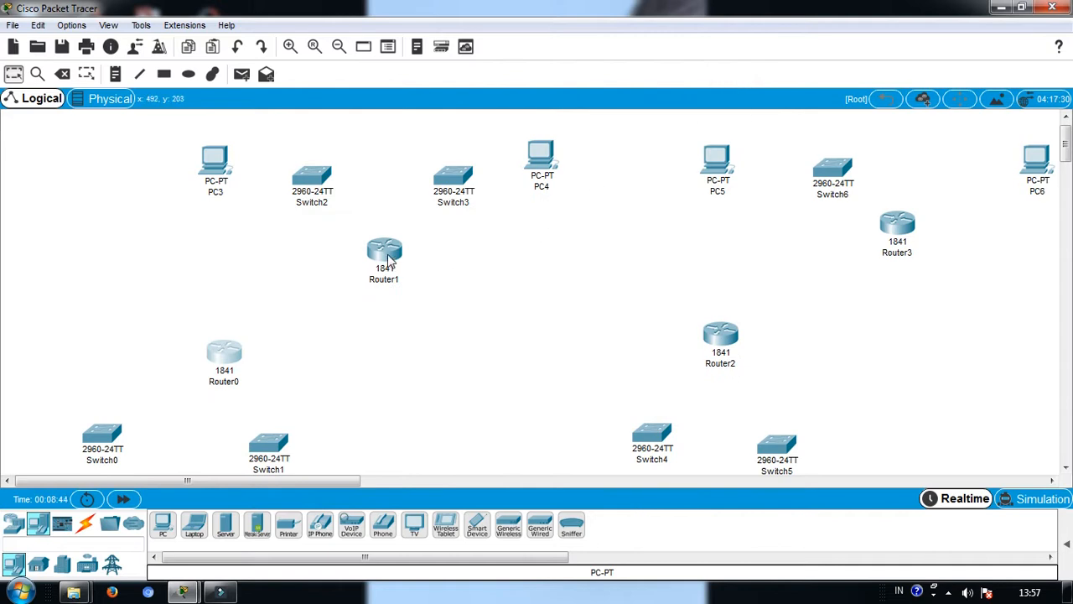
Power off Router1, install a WIC-2T module in the slot beside the power switch, and power it back on.
left_click(387, 263)
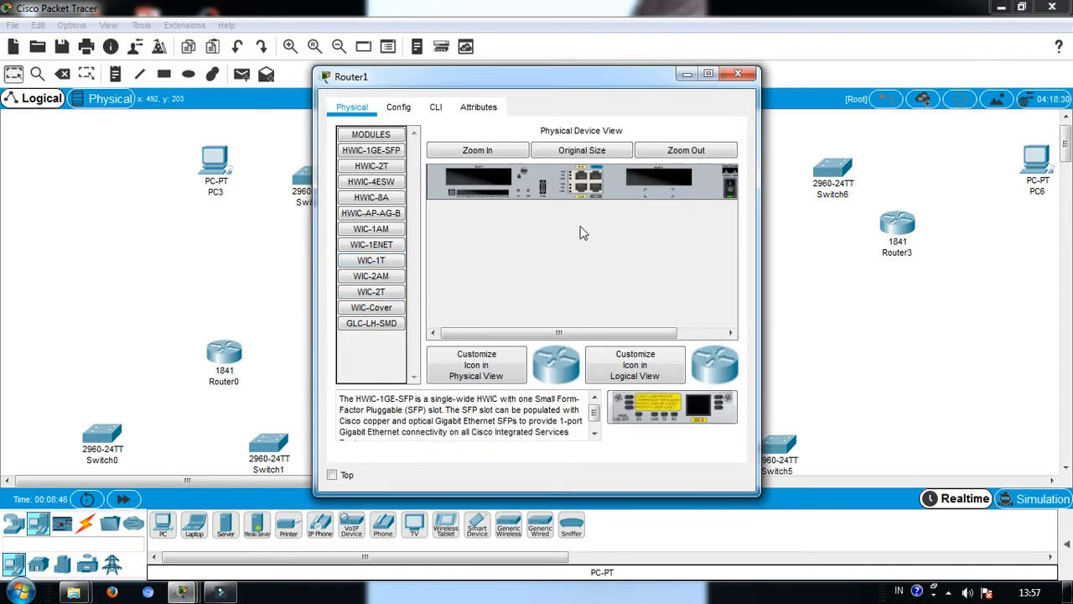
left_click(729, 194)
left_click_drag(385, 298, 655, 181)
left_click(733, 187)
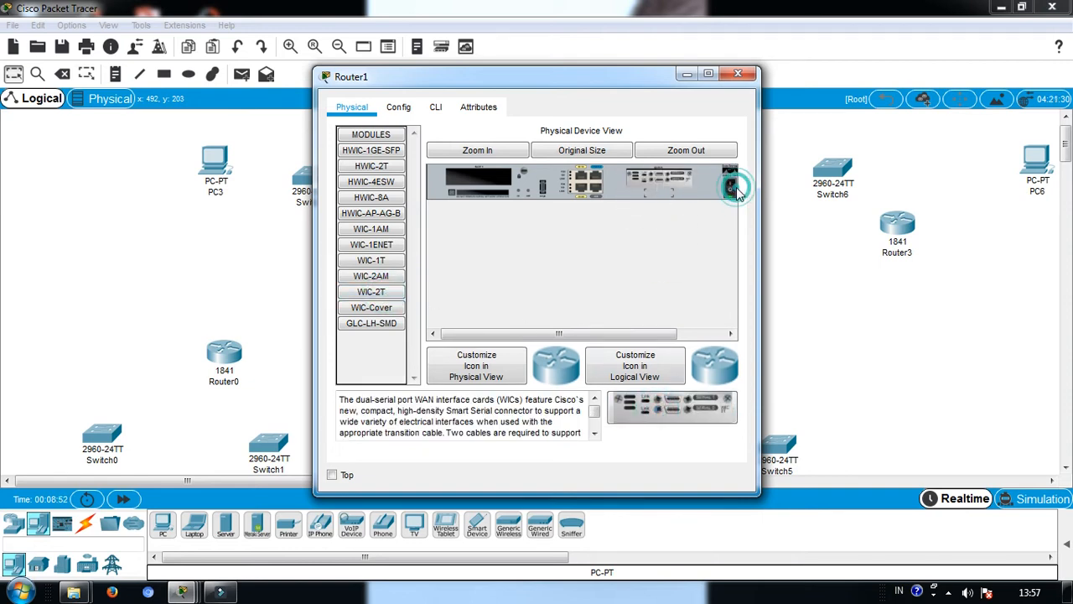
left_click(738, 74)
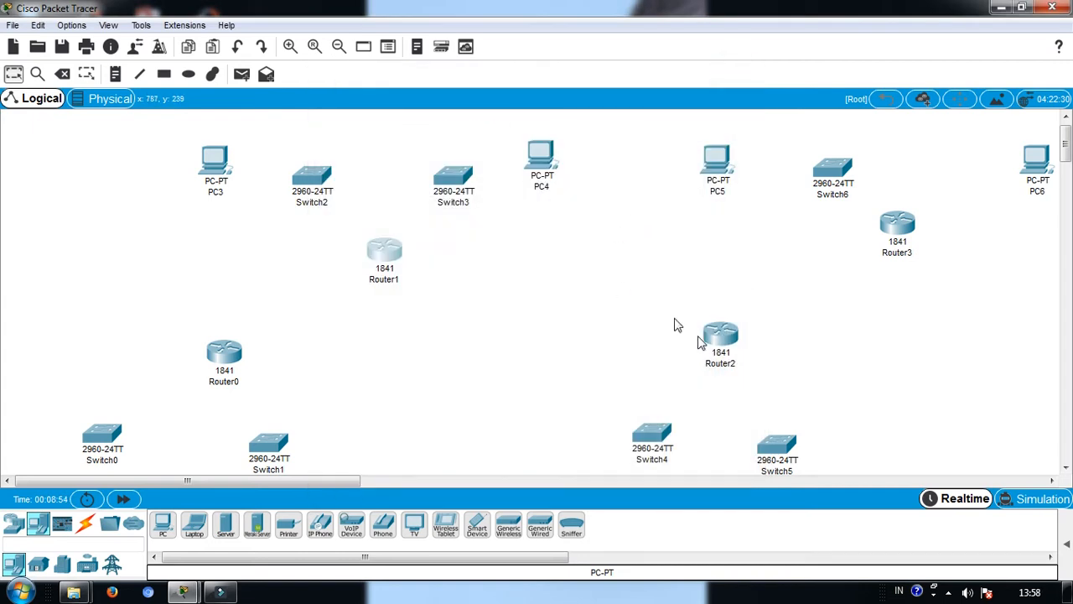
Power off Router2, install a WIC-2T module in the slot beside the power switch, and power it back on.
left_click(726, 344)
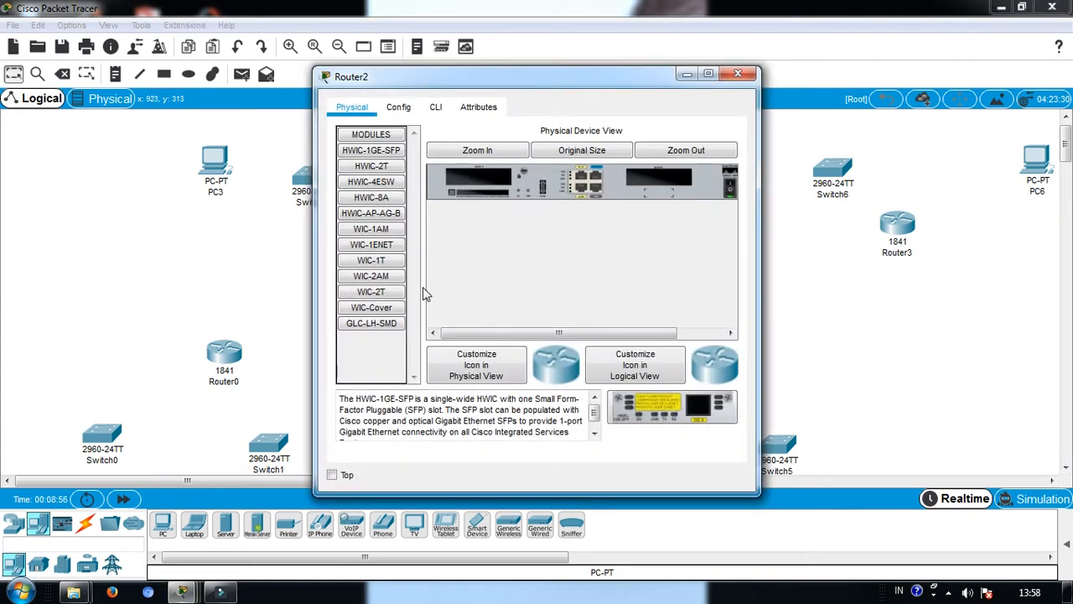
left_click(374, 293)
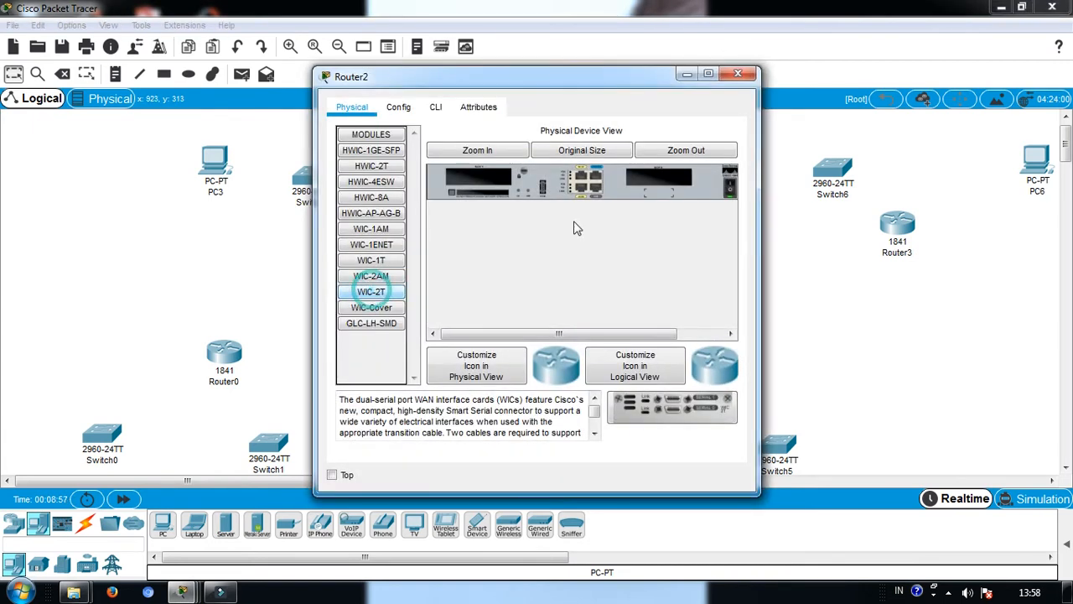
left_click(730, 186)
left_click_drag(672, 407, 659, 186)
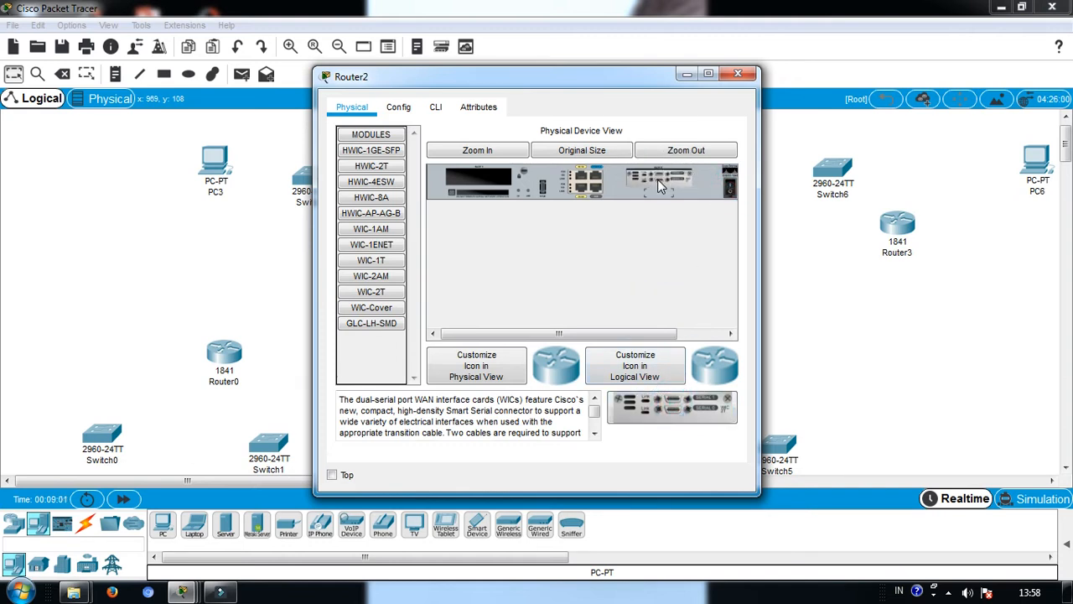
left_click(733, 190)
left_click(739, 76)
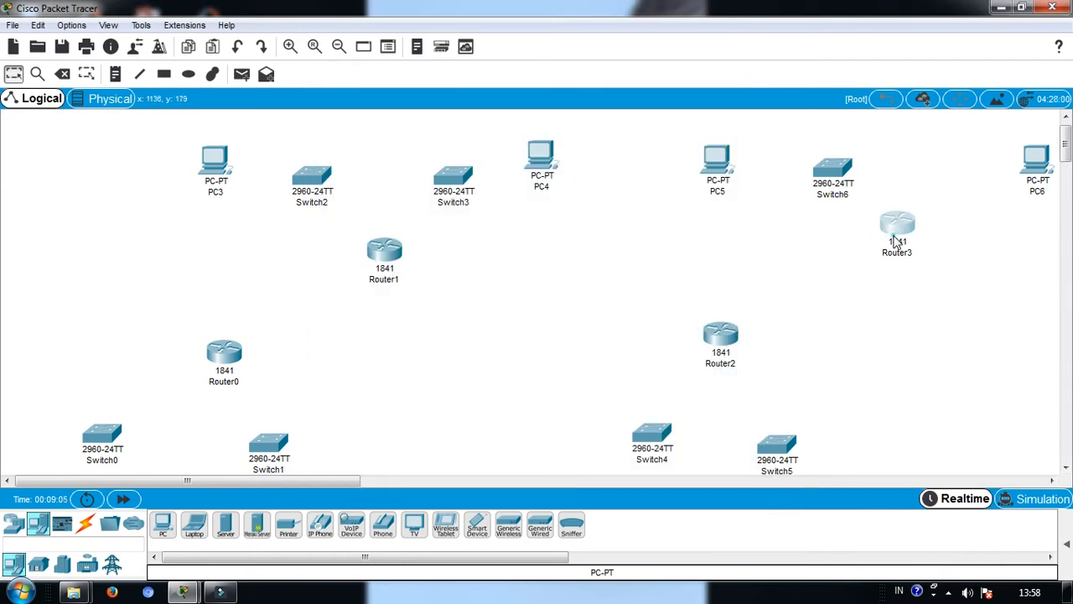
Power off Router3, install a WIC-2T module in the slot beside the power switch, and power it back on.
left_click(895, 241)
left_click(377, 293)
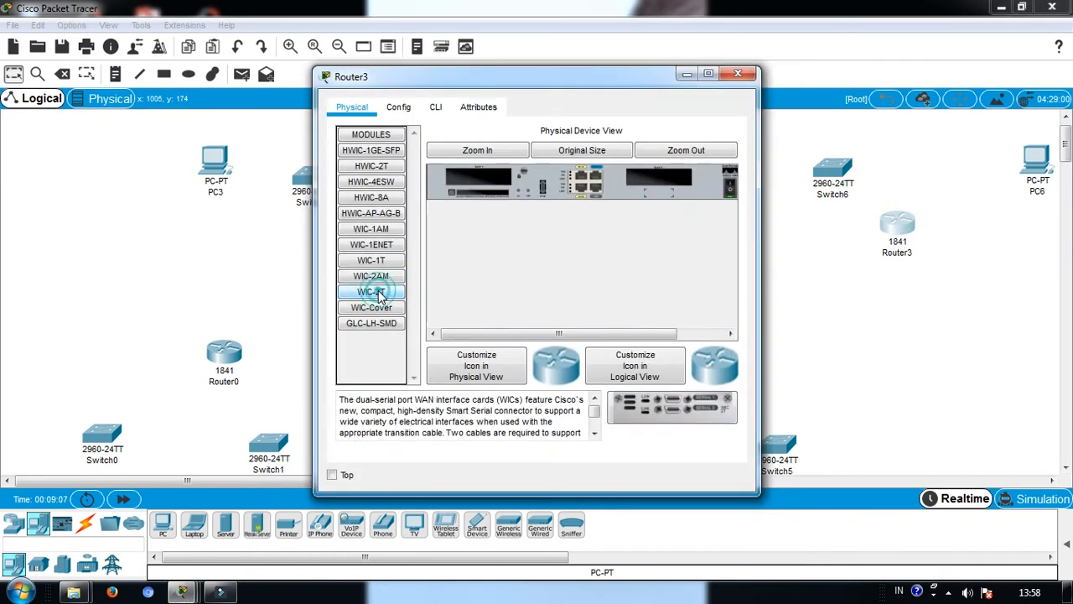
left_click(730, 191)
left_click_drag(672, 404, 651, 174)
left_click(731, 189)
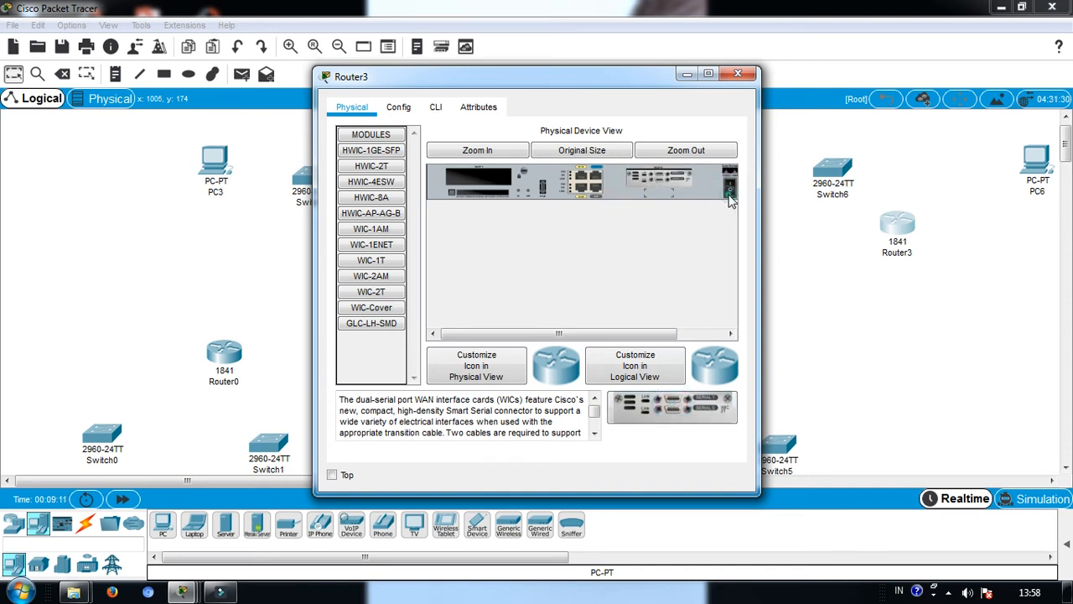
left_click(738, 74)
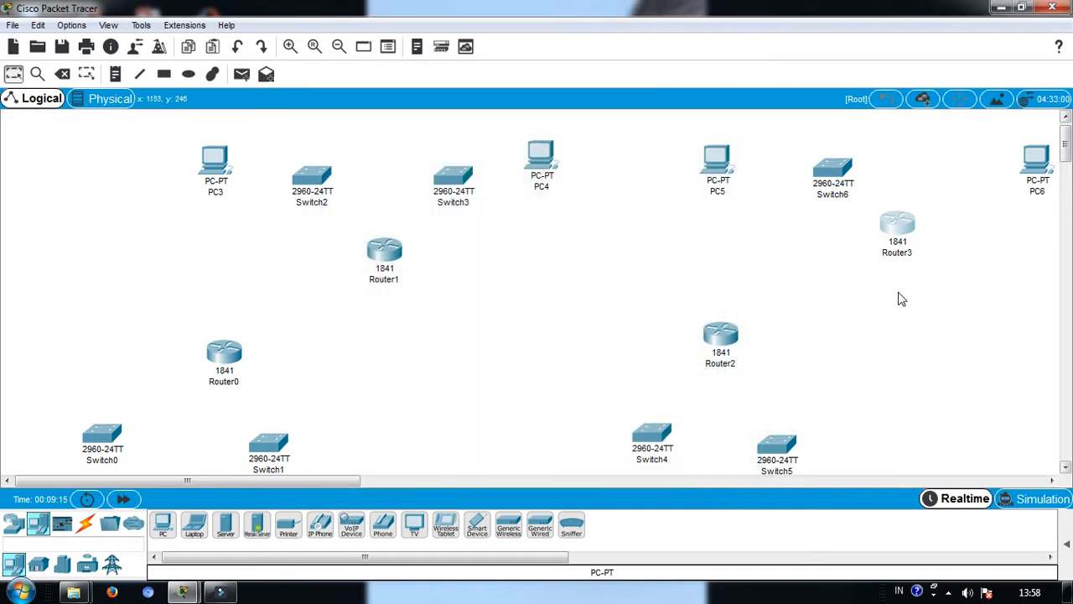
Connect Router0 Serial0/0/0 to Router1 Serial0/0/0 with a Serial DCE cable.
left_click(84, 528)
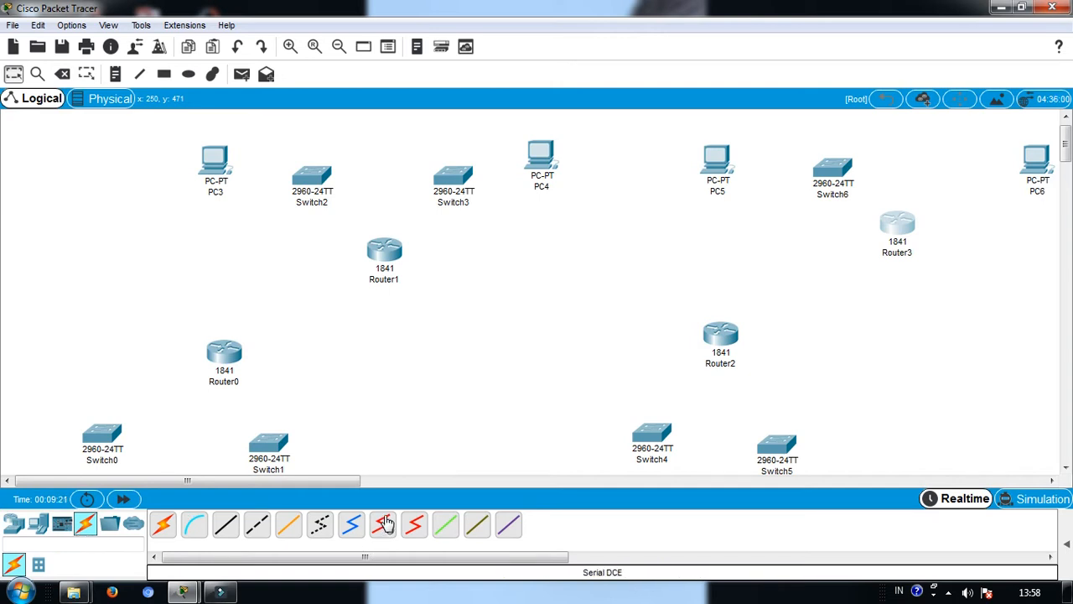
left_click(384, 523)
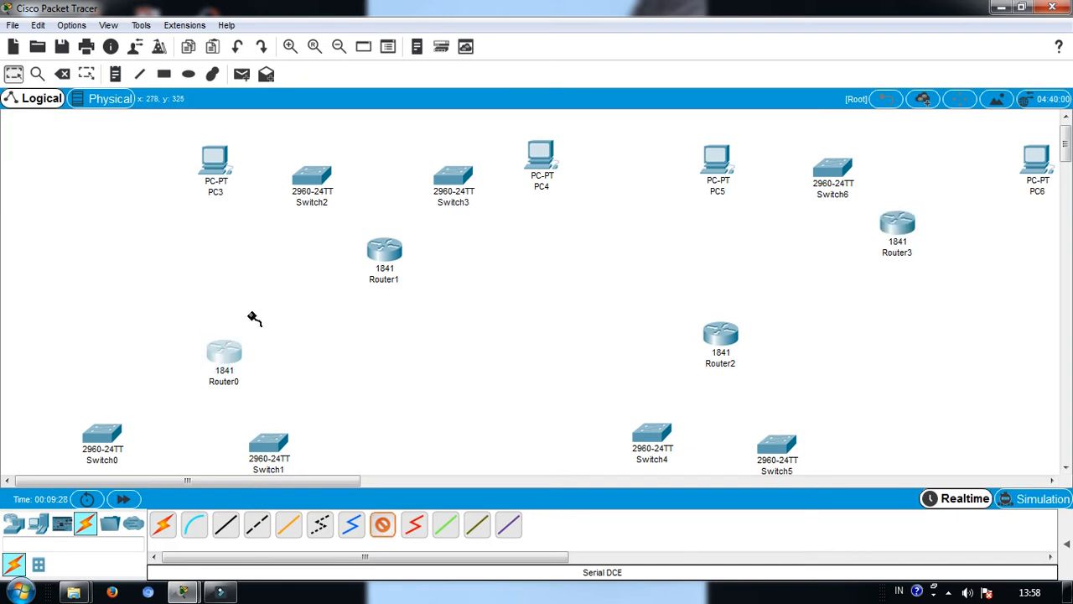
left_click(225, 351)
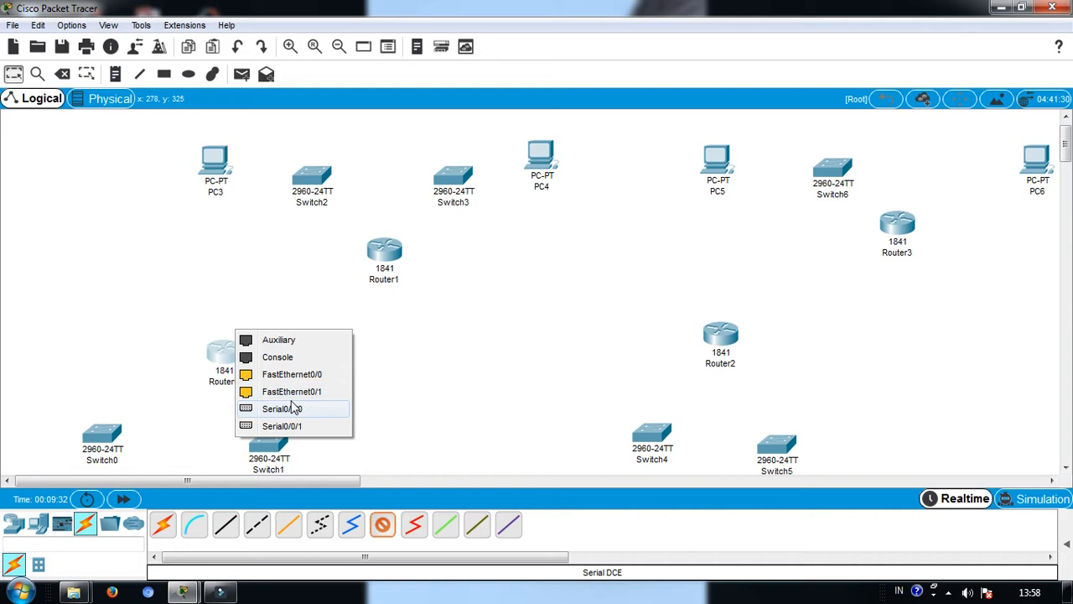
left_click(293, 408)
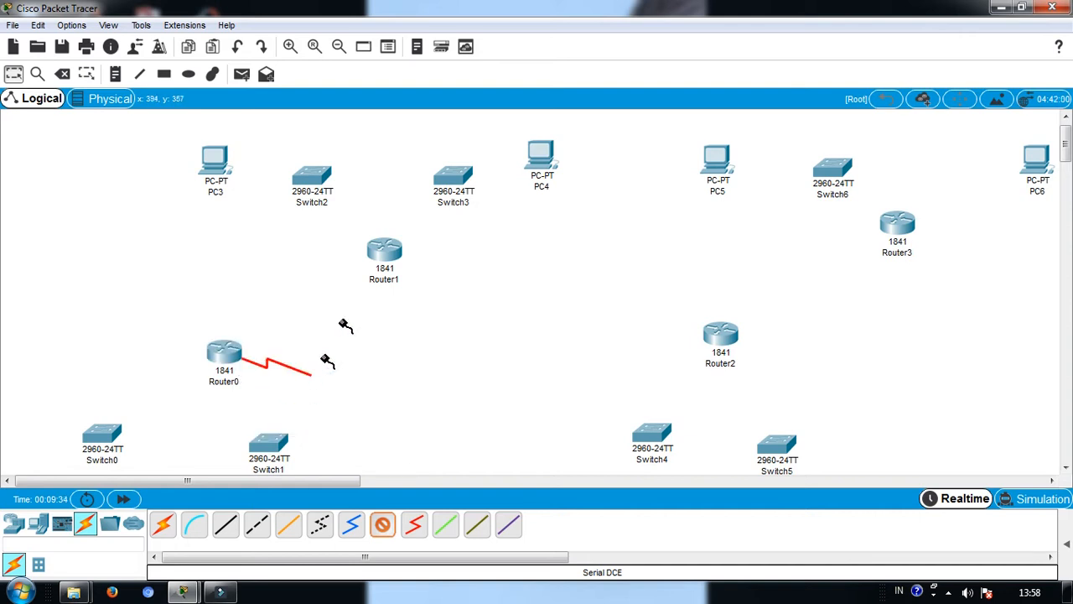
left_click(384, 258)
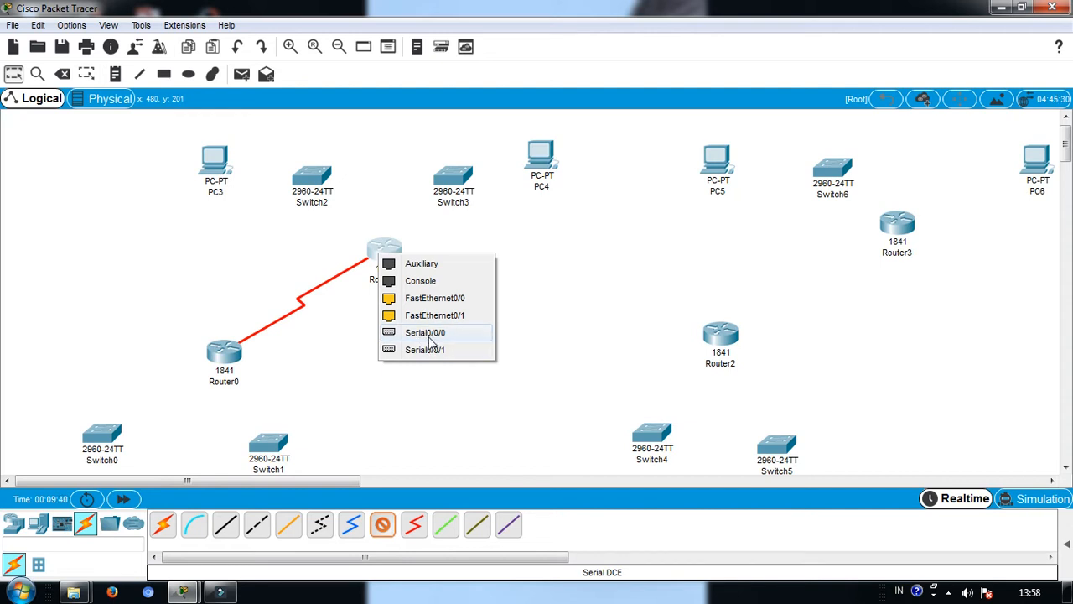
left_click(428, 349)
Connect Router1 Serial0/0/1 to Router2 Serial0/0/0 with a Serial DCE cable.
left_click(382, 526)
left_click(386, 245)
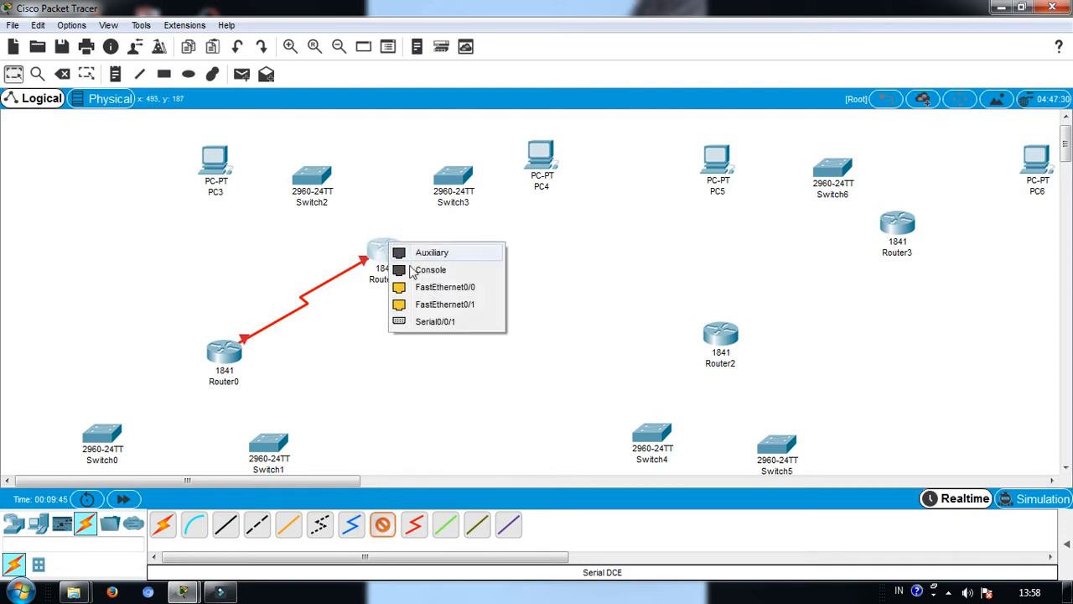
left_click(435, 324)
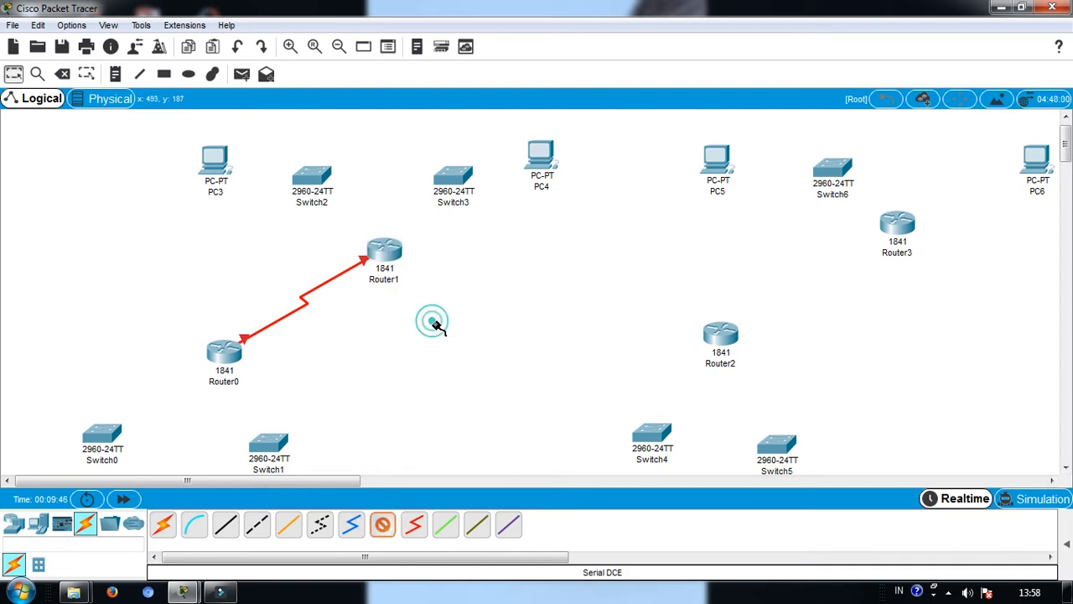
left_click(720, 336)
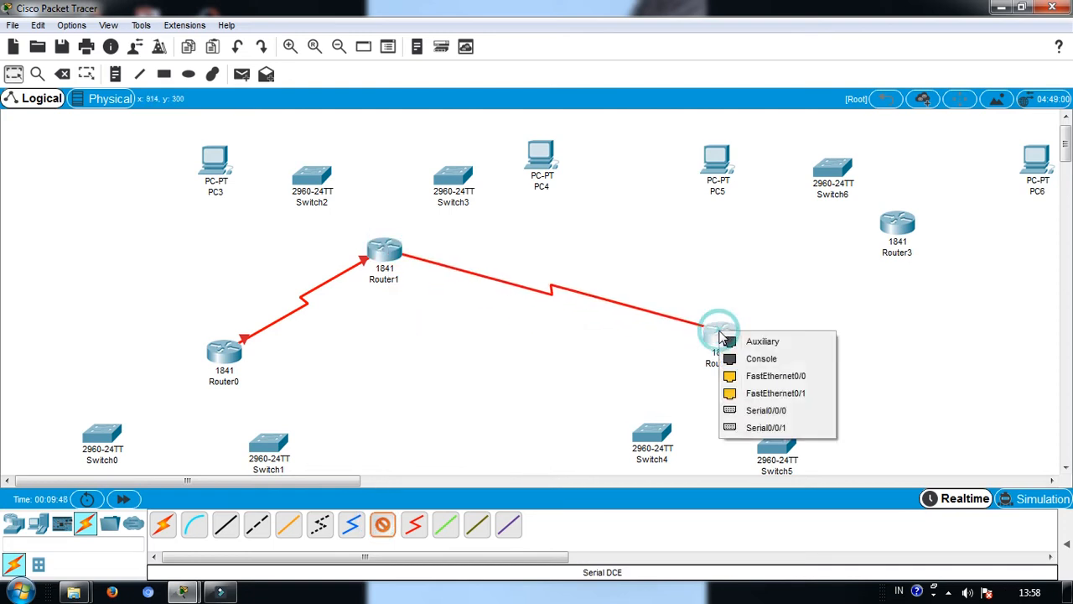
left_click(760, 408)
Connect Router2 Serial0/0/1 to Router3 Serial0/0/0 with a Serial DCE cable.
left_click(384, 528)
left_click(730, 335)
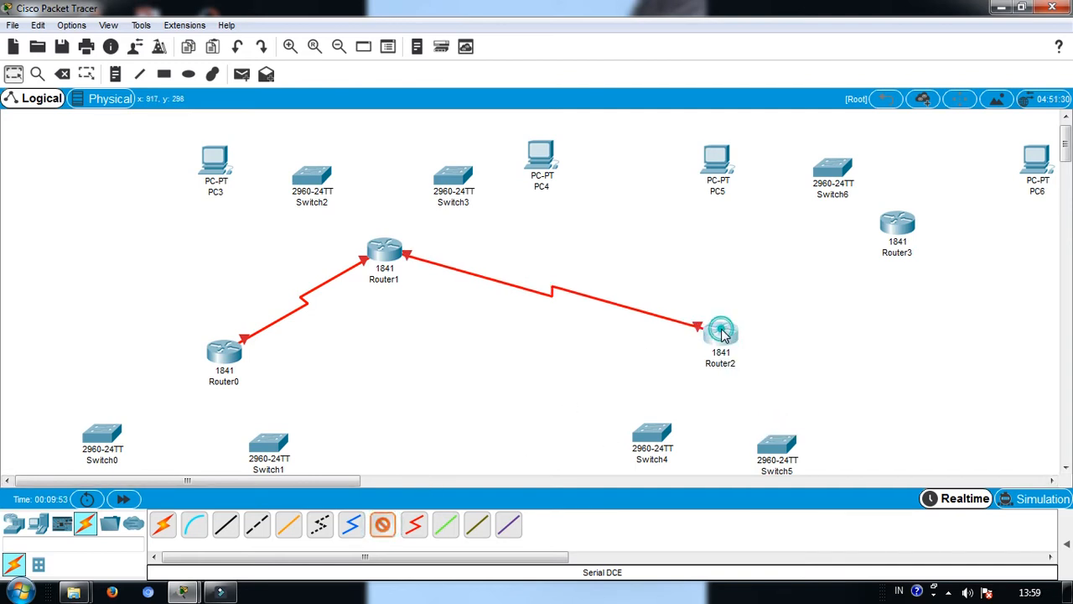
left_click(761, 408)
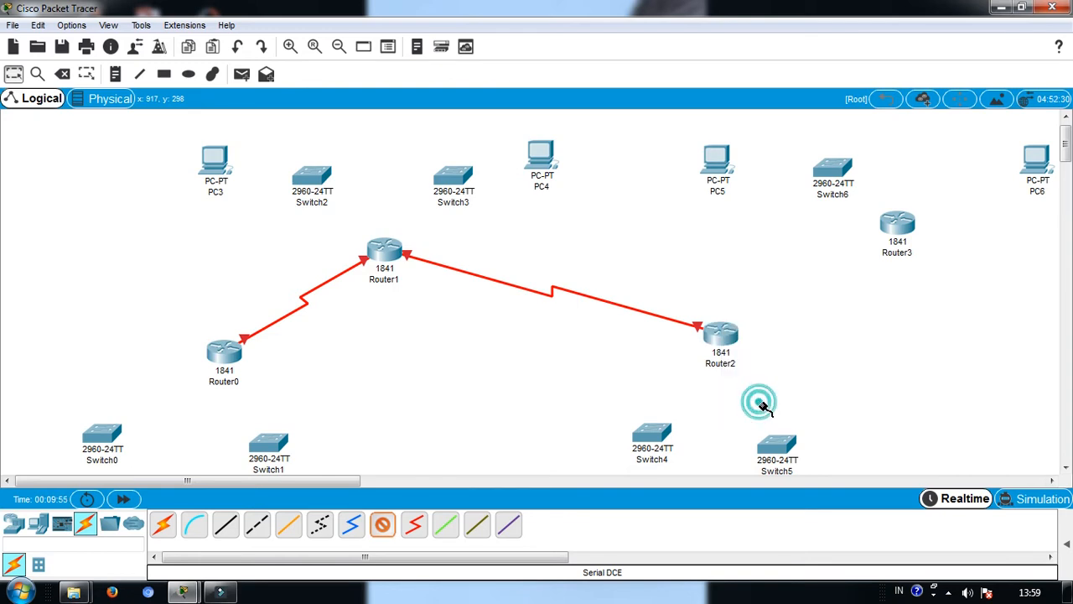
left_click(897, 226)
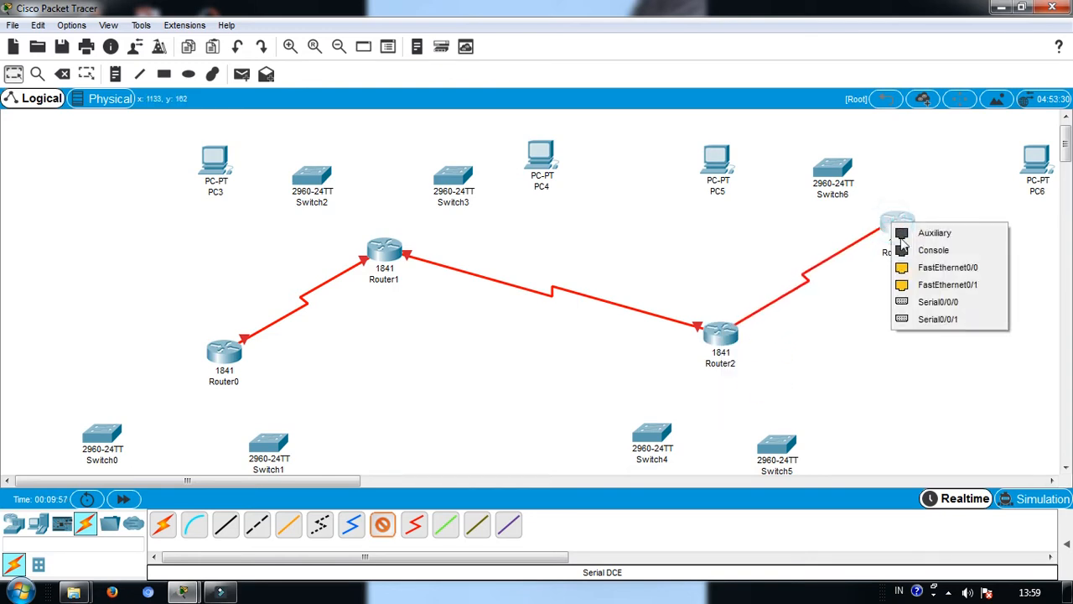
left_click(933, 303)
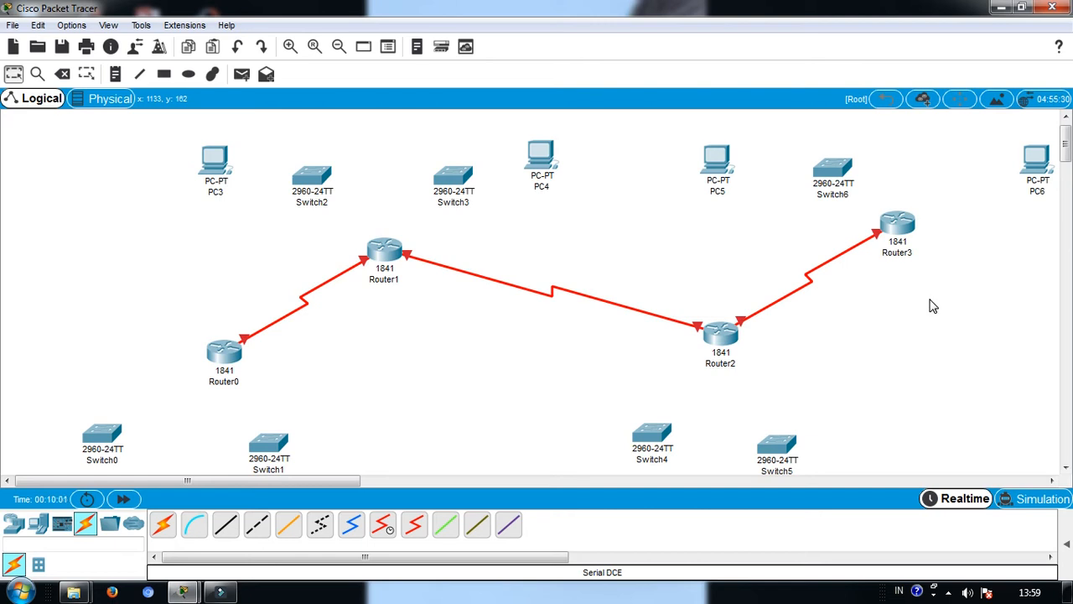
Connect Switch0 FastEthernet0/1 to Router0 FastEthernet0/0 with a Copper Straight-Through cable.
left_click(234, 533)
left_click(110, 438)
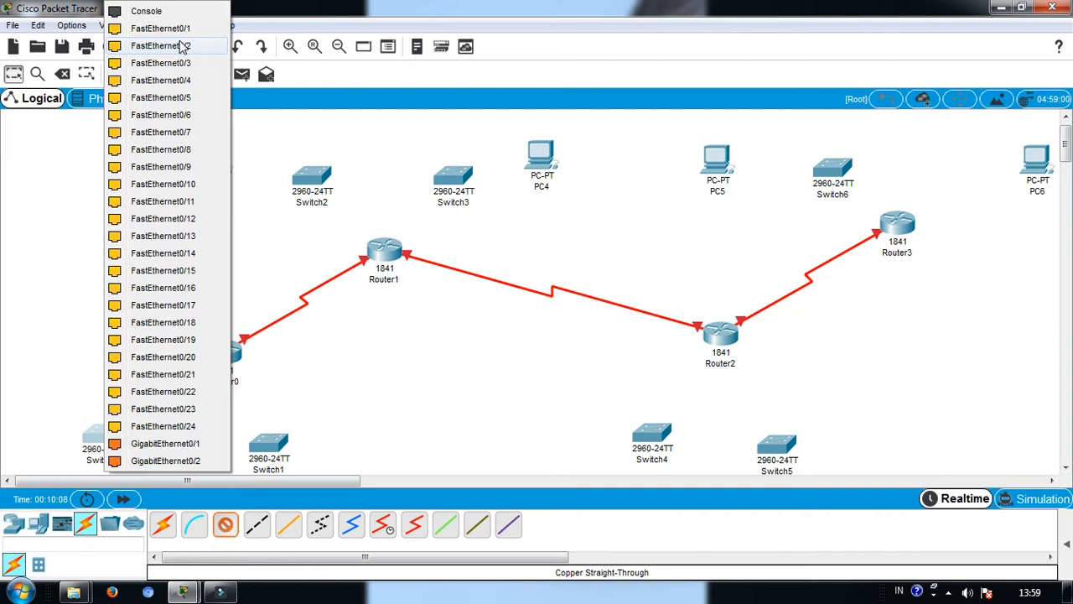
left_click(182, 30)
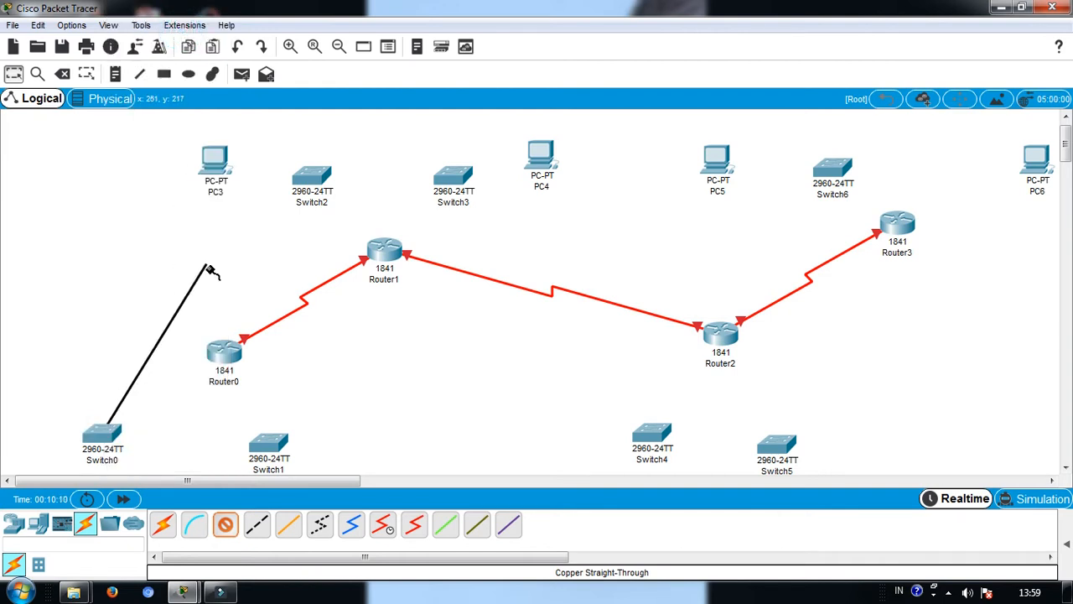
left_click(223, 359)
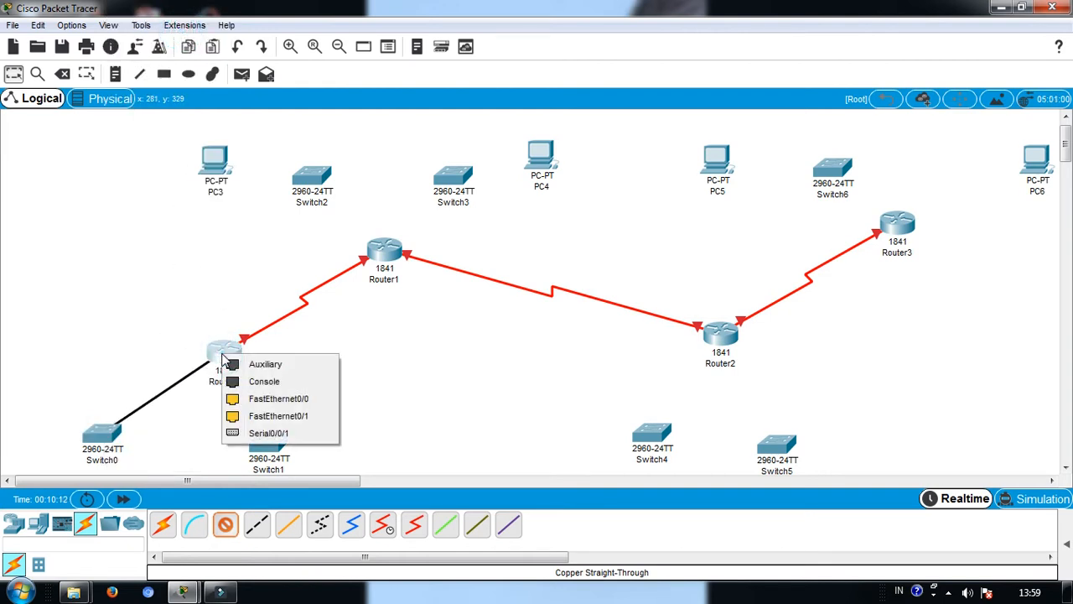
left_click(270, 399)
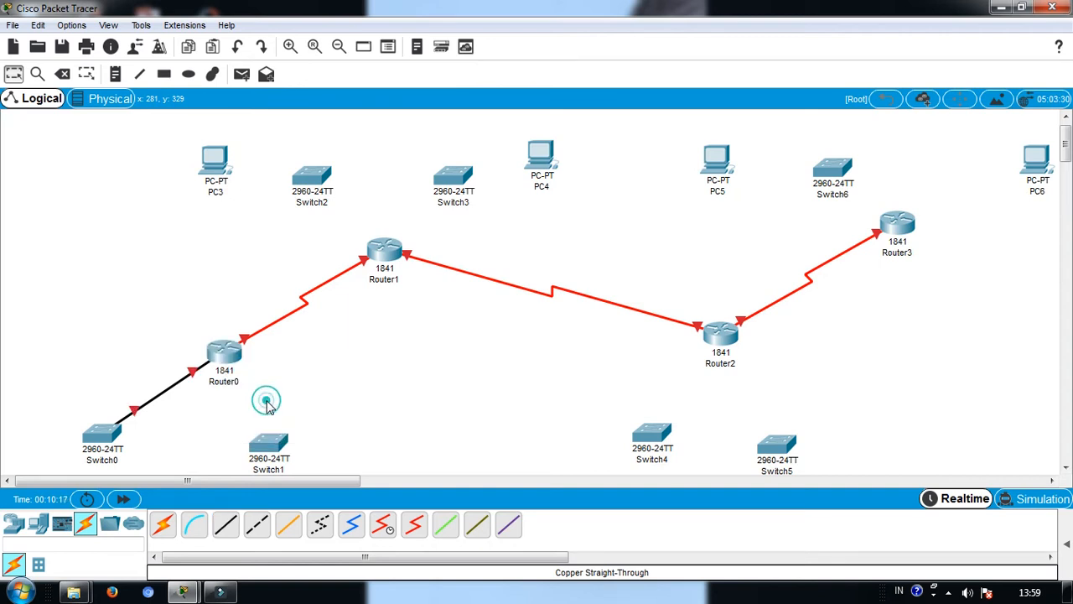
Connect Router0 FastEthernet0/1 to Switch1 FastEthernet0/2 with a Copper Straight-Through cable.
left_click(228, 523)
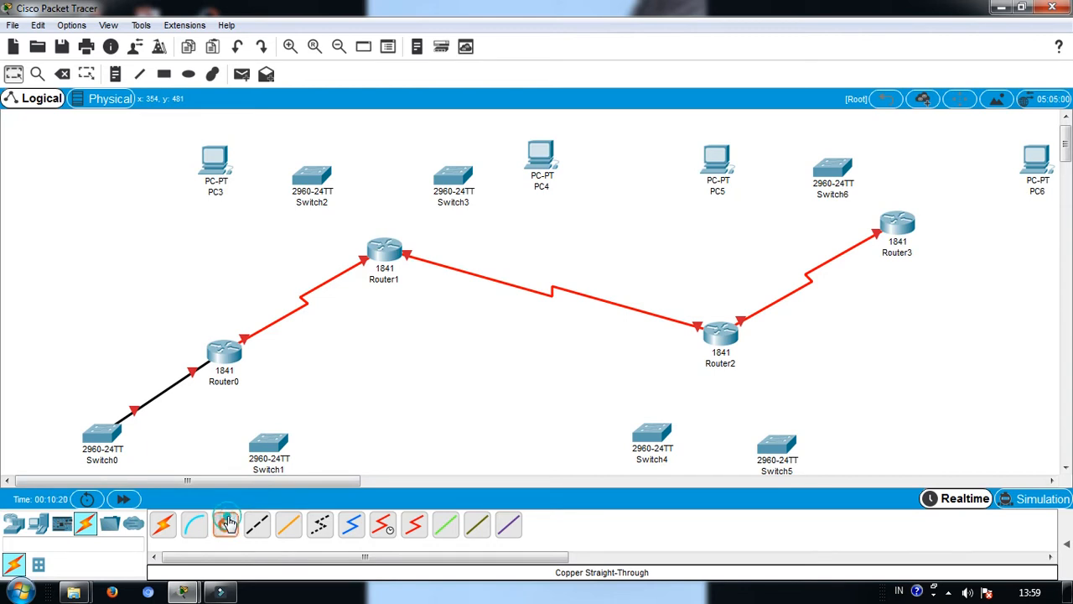
left_click(235, 354)
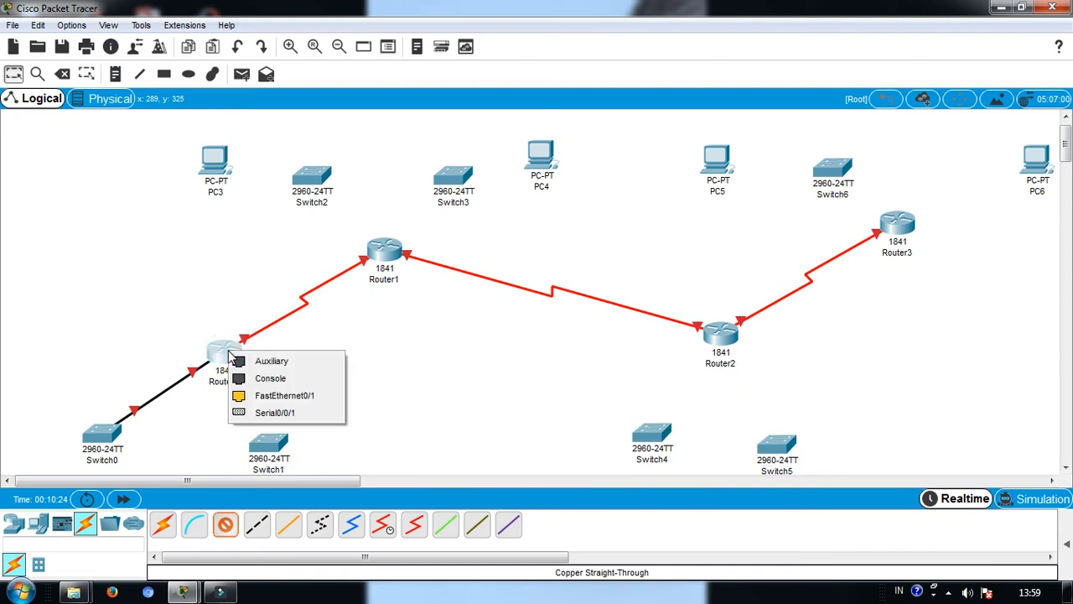
left_click(279, 402)
left_click(270, 442)
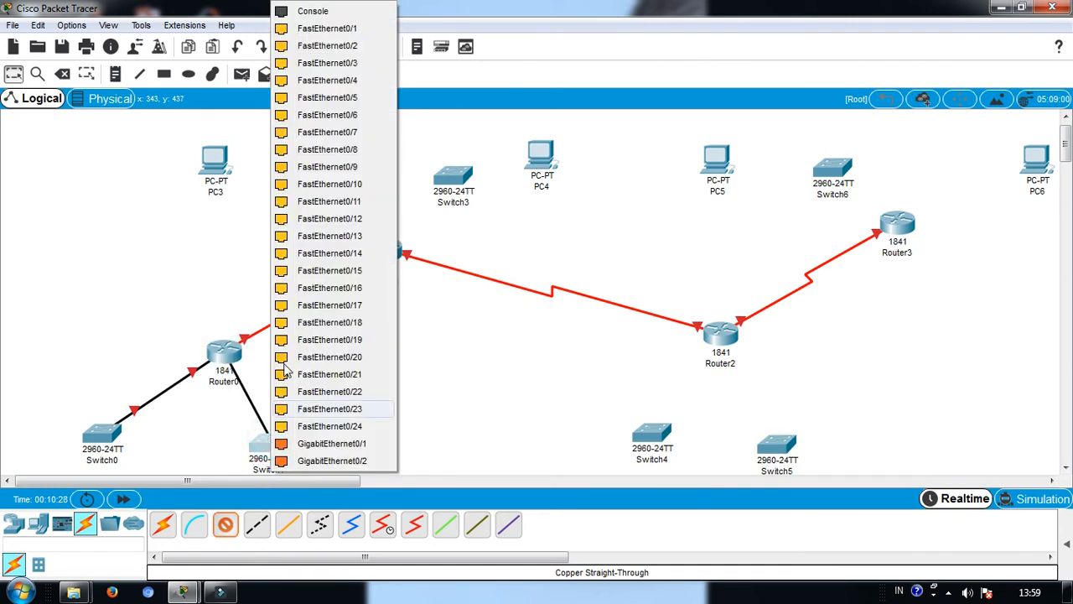
left_click(349, 48)
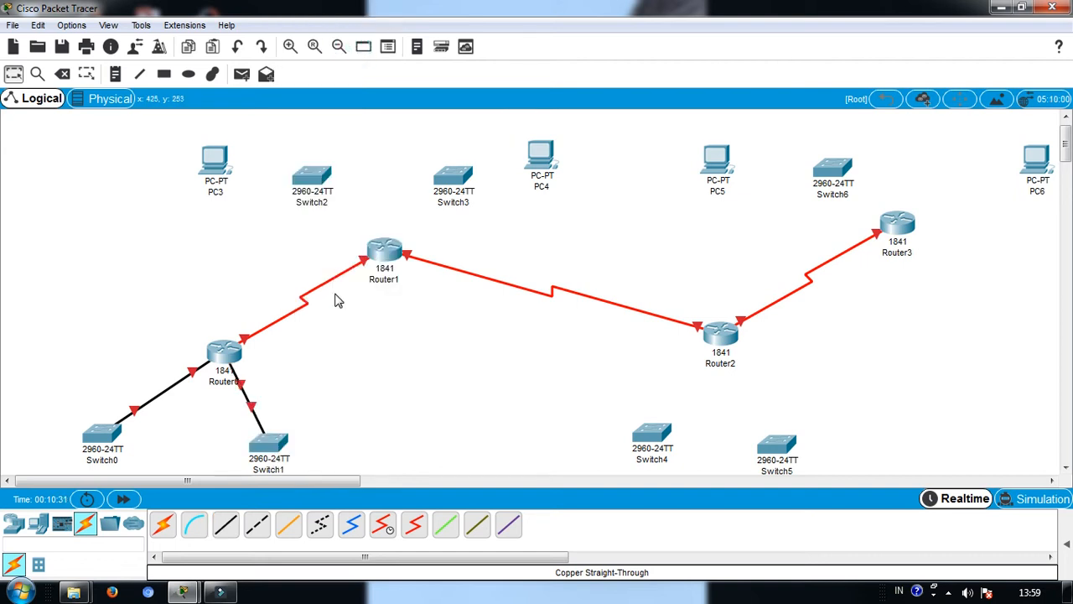
Connect Router1 FastEthernet0/0 to Switch2 with a Copper Straight-Through cable.
left_click(229, 532)
left_click(379, 250)
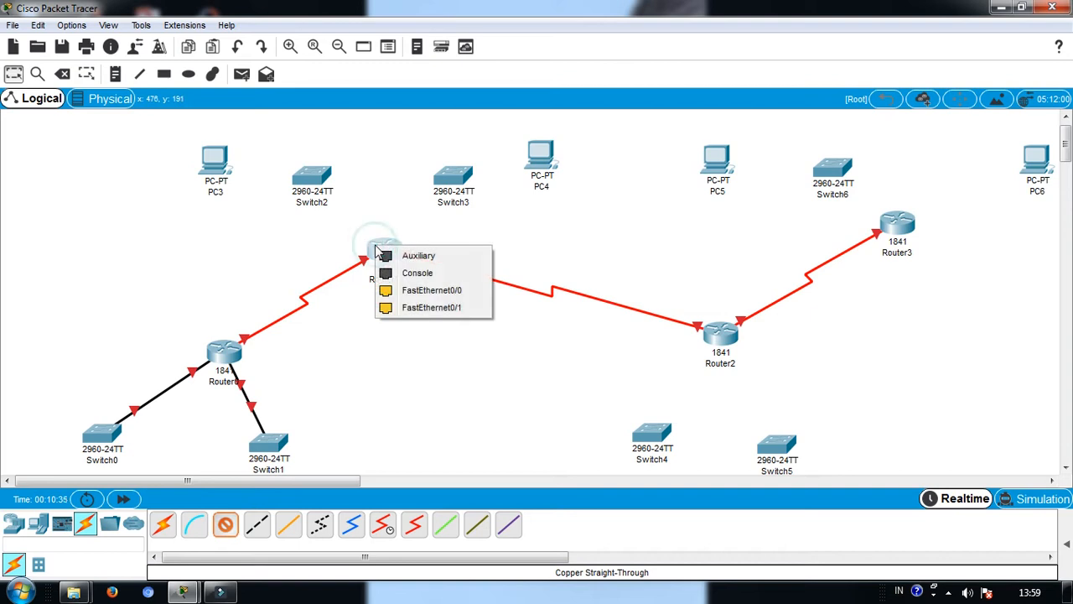
left_click(422, 287)
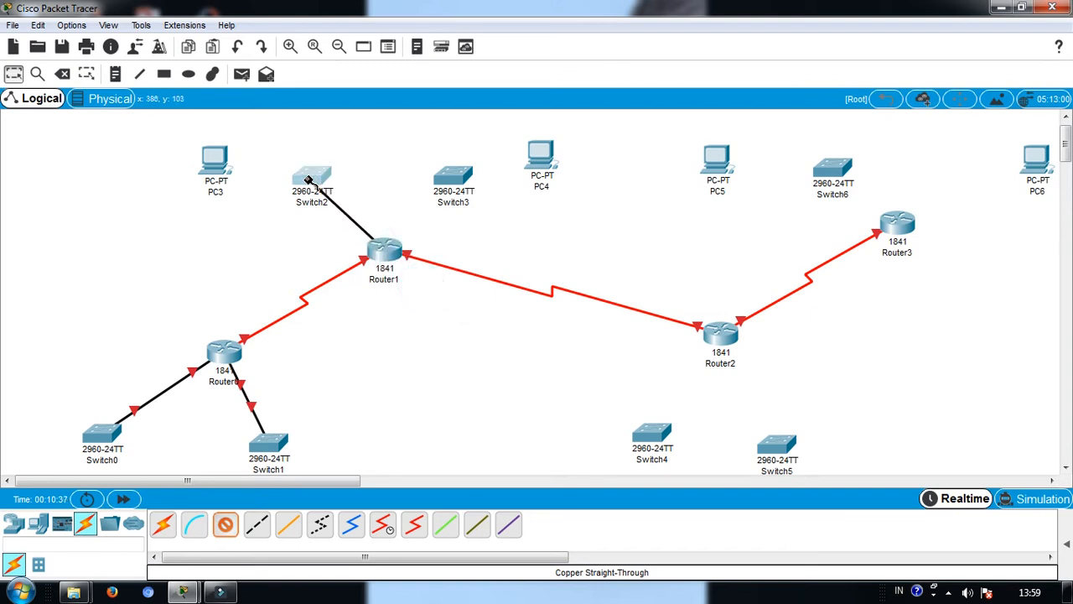
left_click(312, 177)
left_click(371, 55)
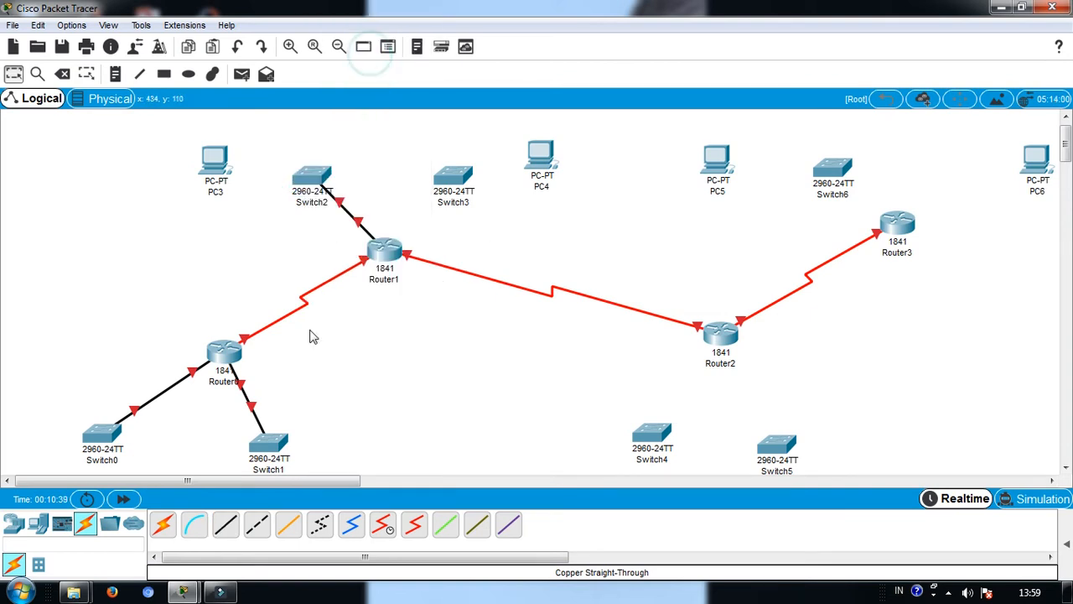
Connect Router1 FastEthernet0/1 to Switch3 FastEthernet0/2 with a Copper Straight-Through cable.
left_click(216, 534)
left_click(383, 252)
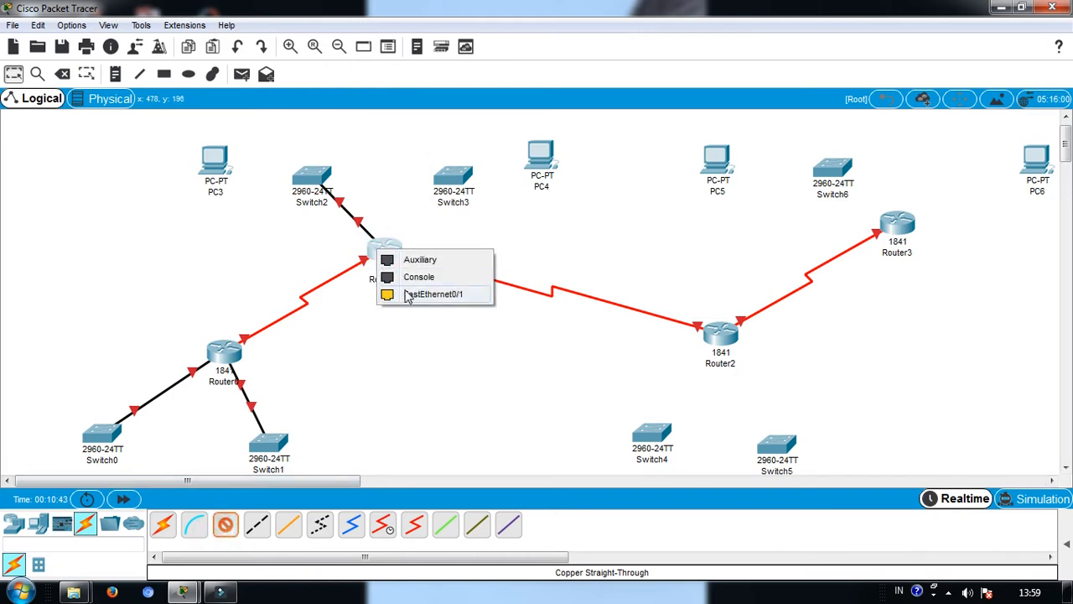
left_click(409, 294)
left_click(452, 169)
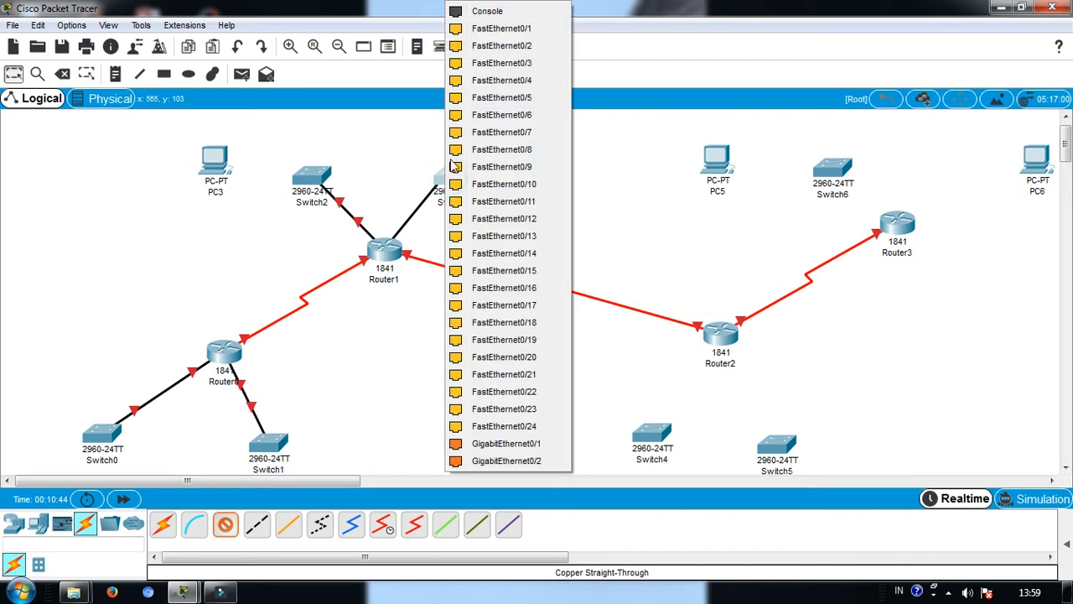
left_click(499, 46)
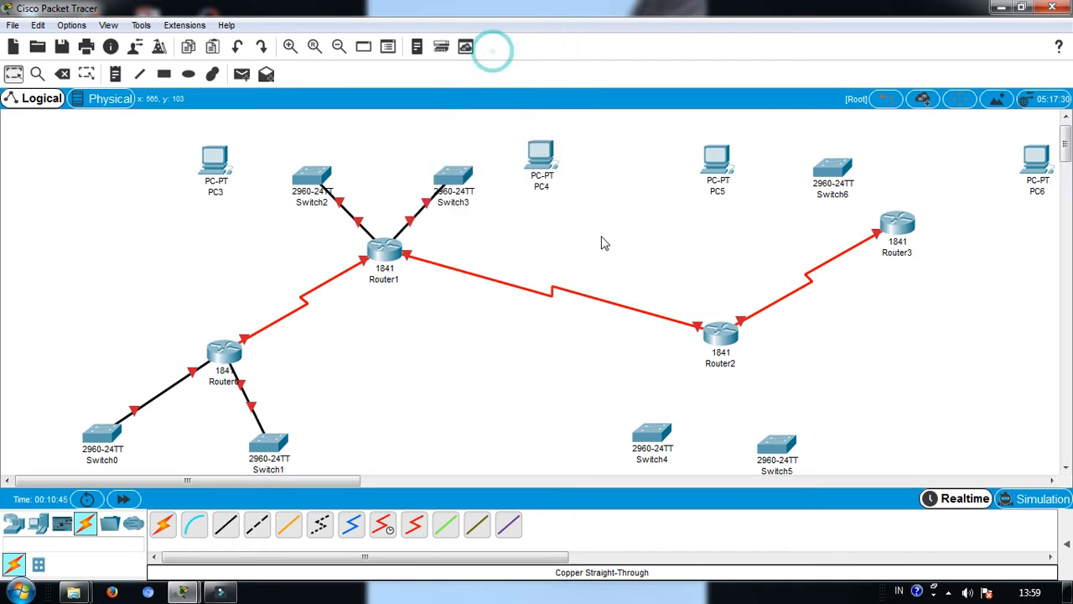
Connect Router2 FastEthernet0/0 to Switch4 FastEthernet0/4 with a Copper Straight-Through cable.
left_click(235, 525)
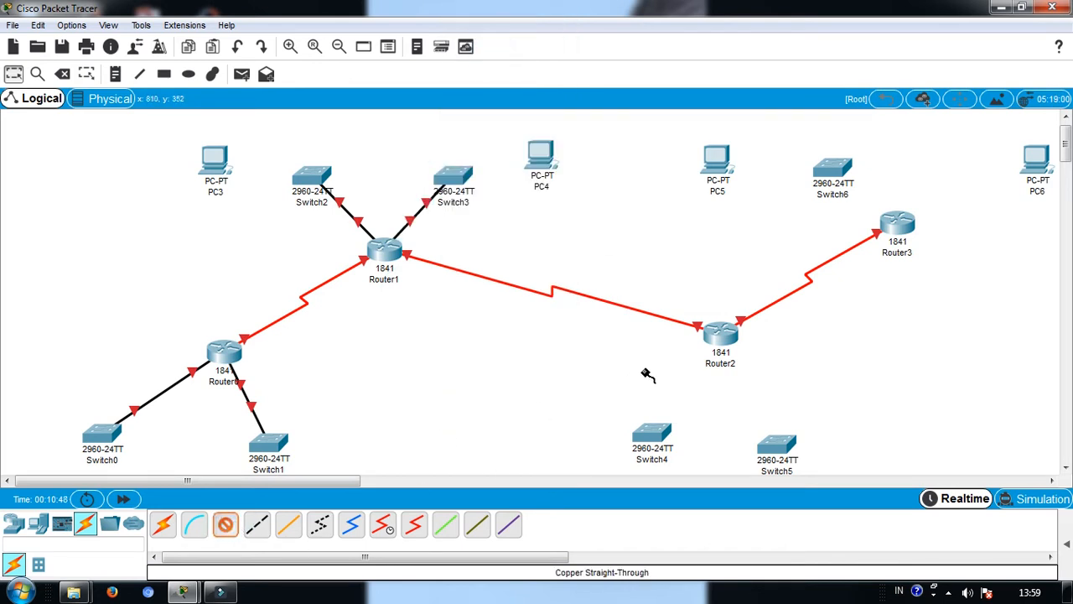
left_click(722, 333)
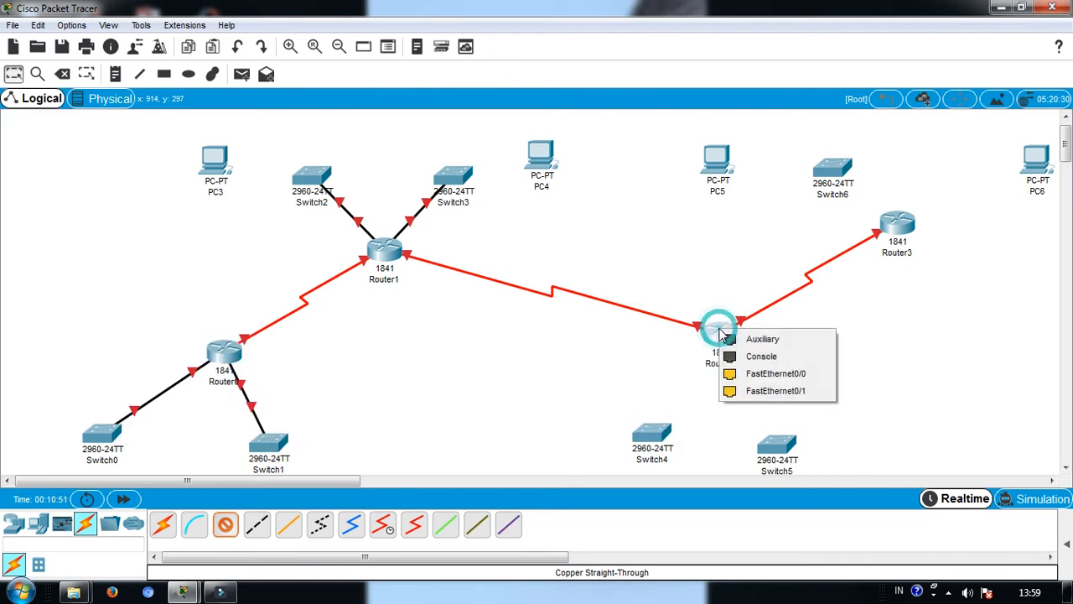
left_click(751, 374)
left_click(652, 436)
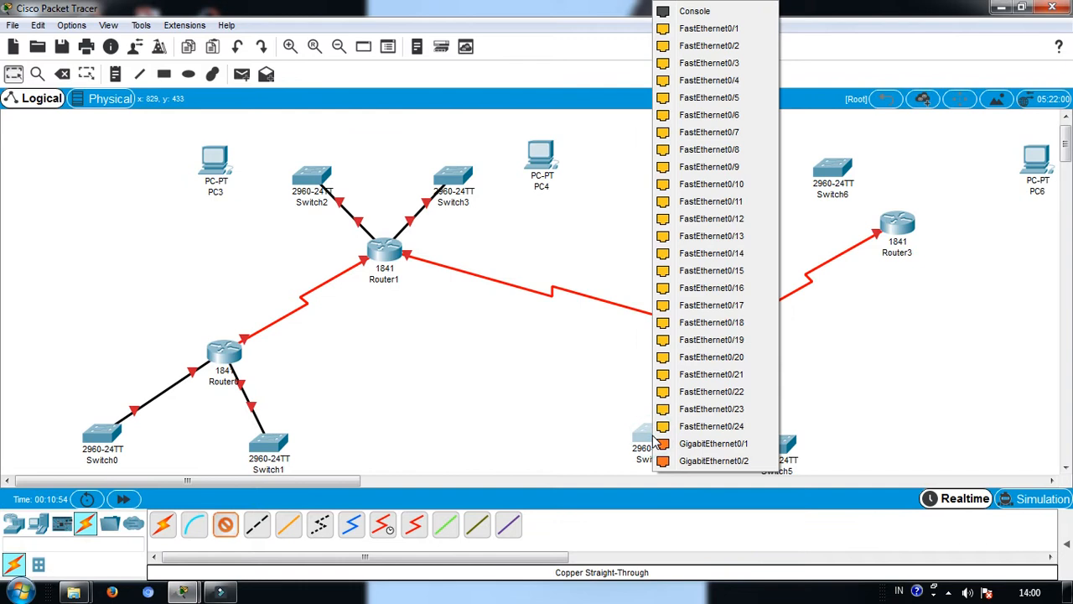
left_click(709, 83)
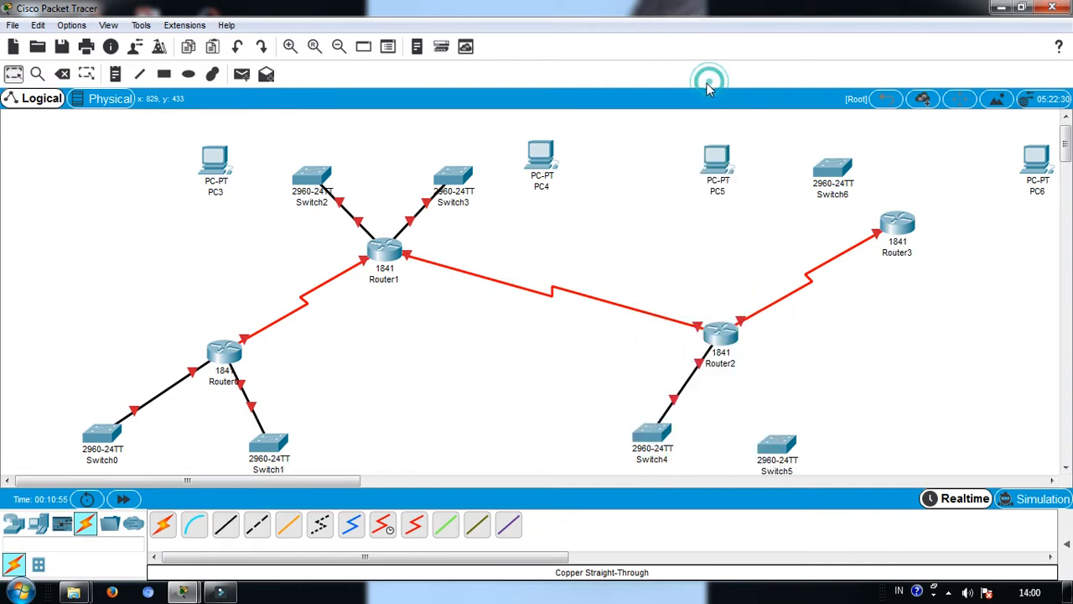
Connect Router2 FastEthernet0/1 to Switch5 with a Copper Straight-Through cable.
left_click(220, 534)
left_click(719, 331)
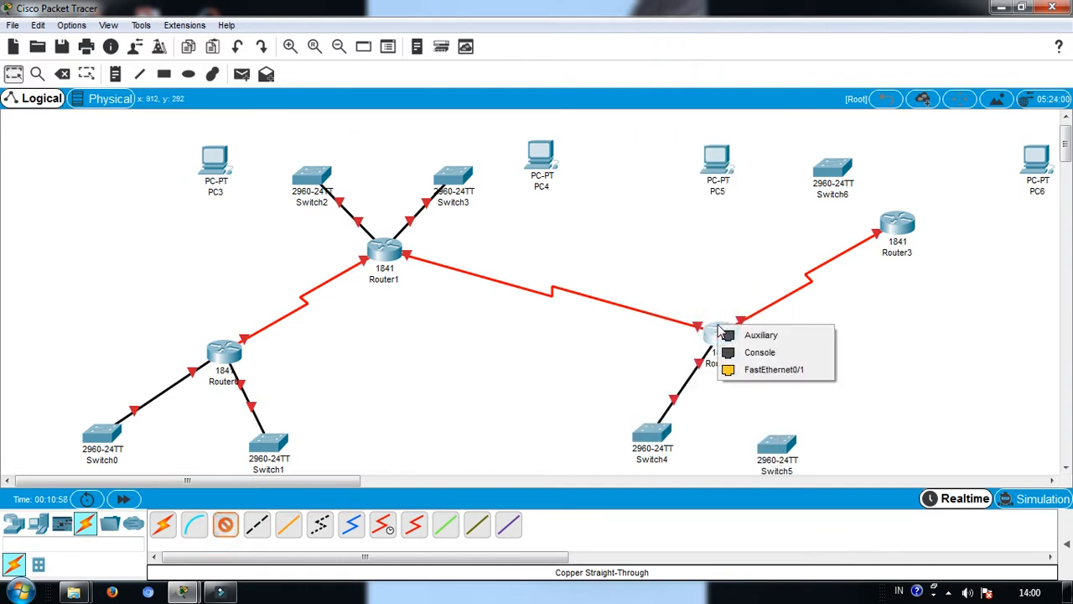
left_click(749, 369)
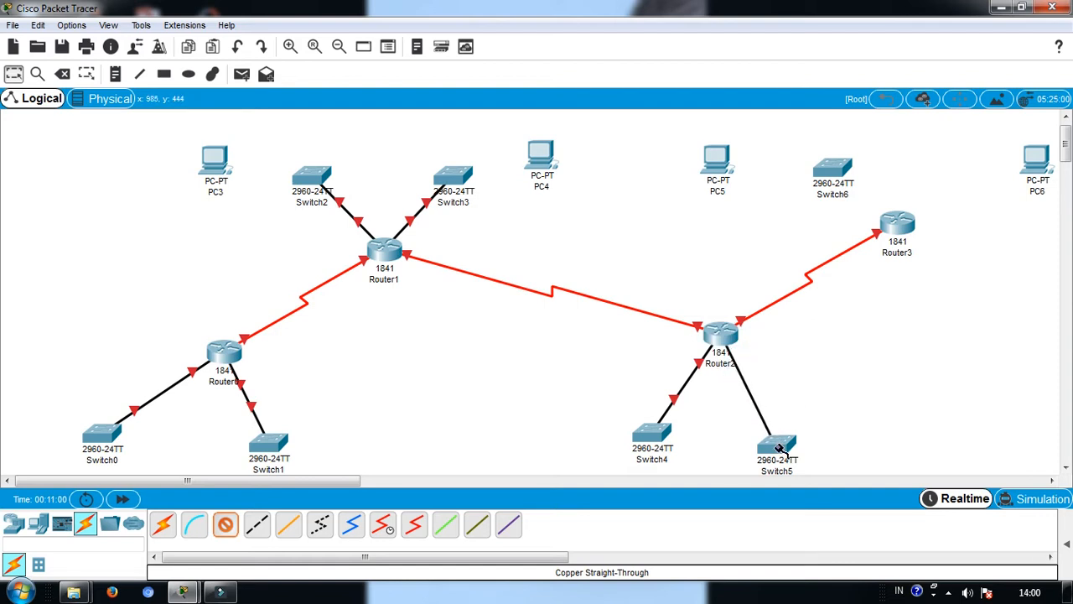
left_click(774, 446)
left_click(780, 444)
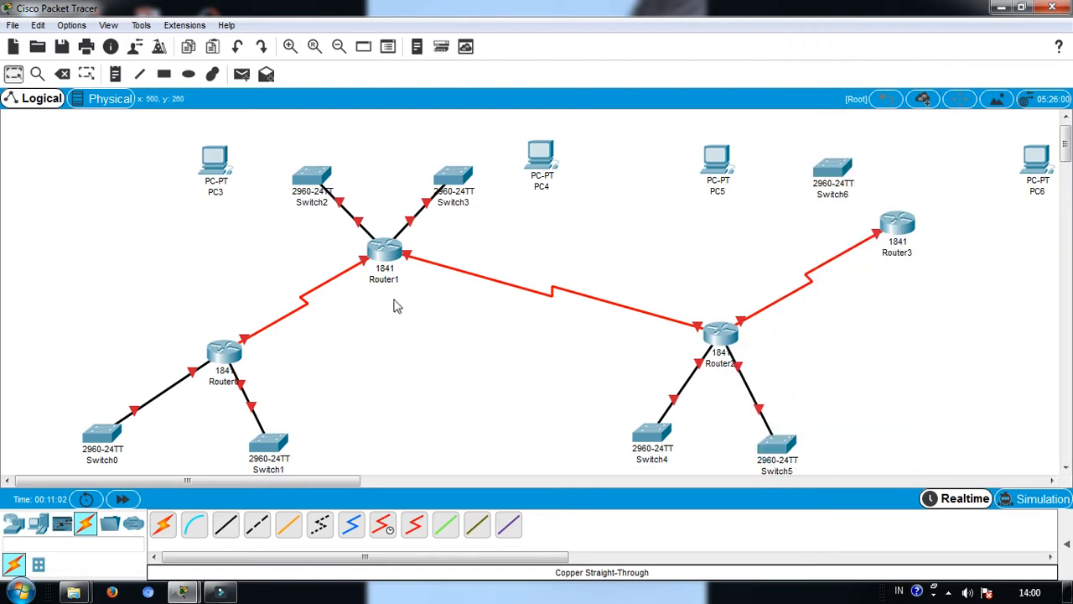
Connect Router3 FastEthernet0/0 to Switch6 with a Copper Straight-Through cable.
left_click(225, 531)
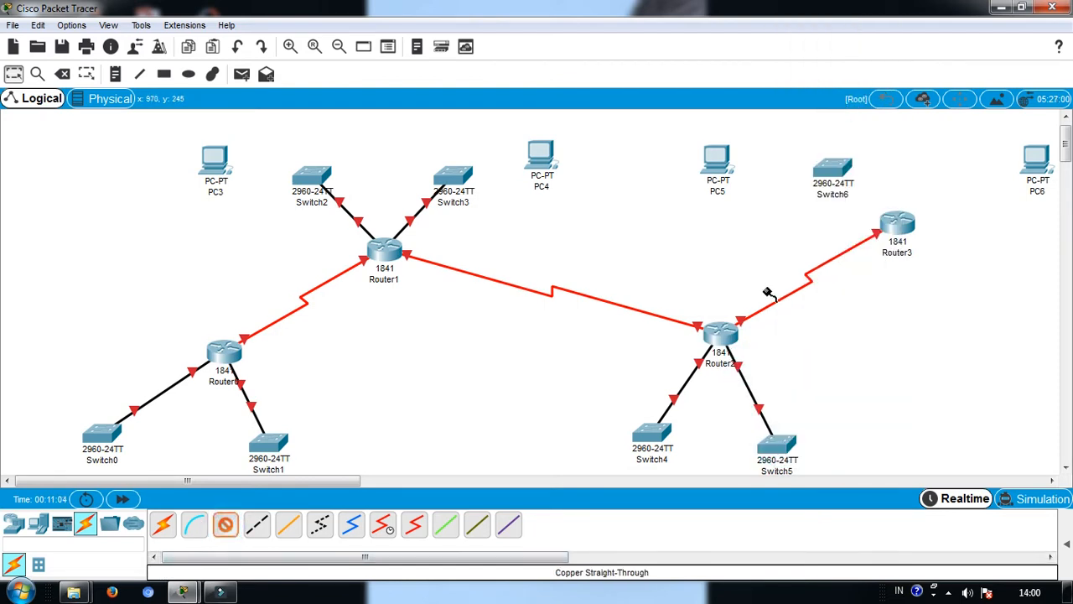
left_click(906, 226)
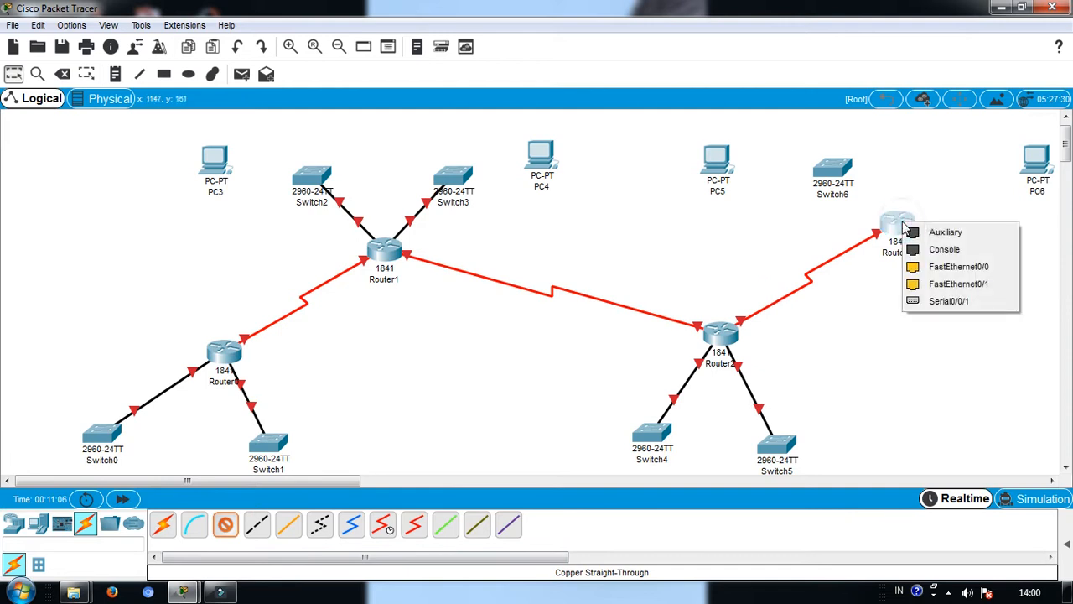
left_click(941, 266)
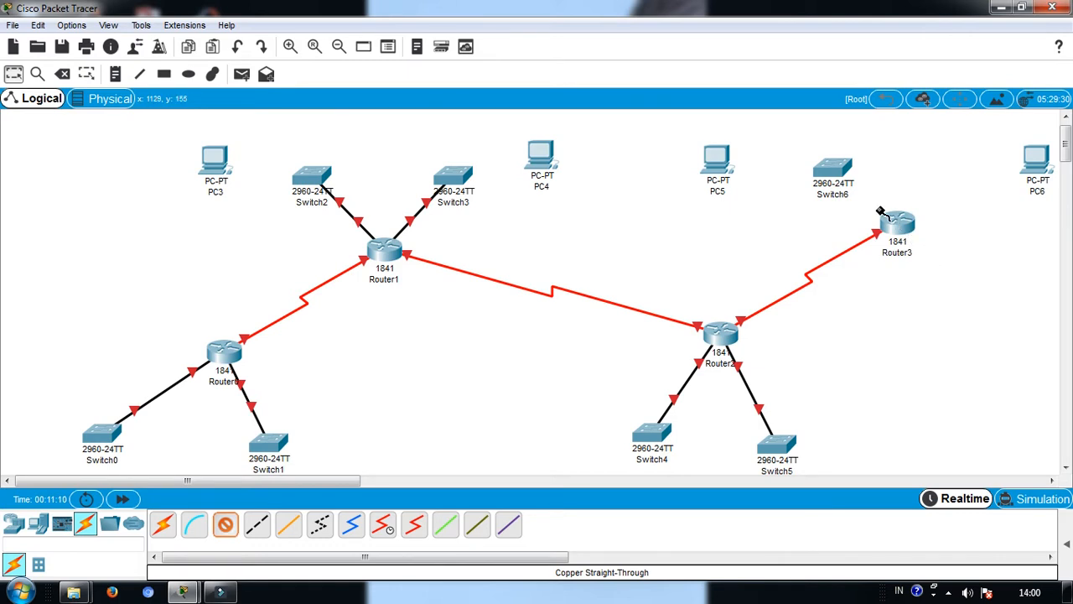
left_click(835, 175)
left_click(881, 80)
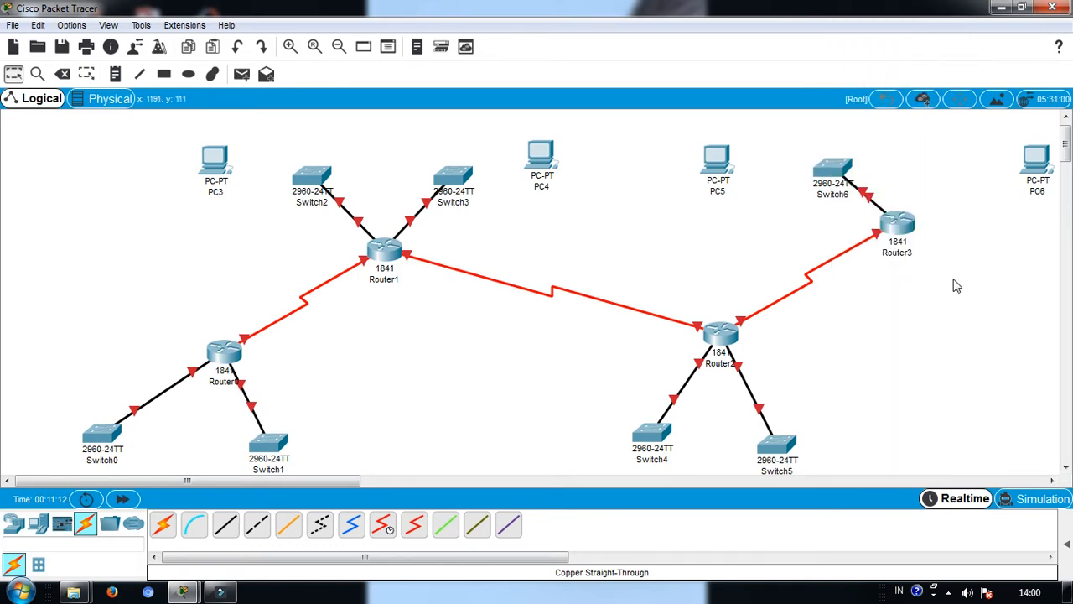
Place another 2960-24TT switch between Router3 and PC6 in the workspace.
left_click_drag(513, 558, 545, 558)
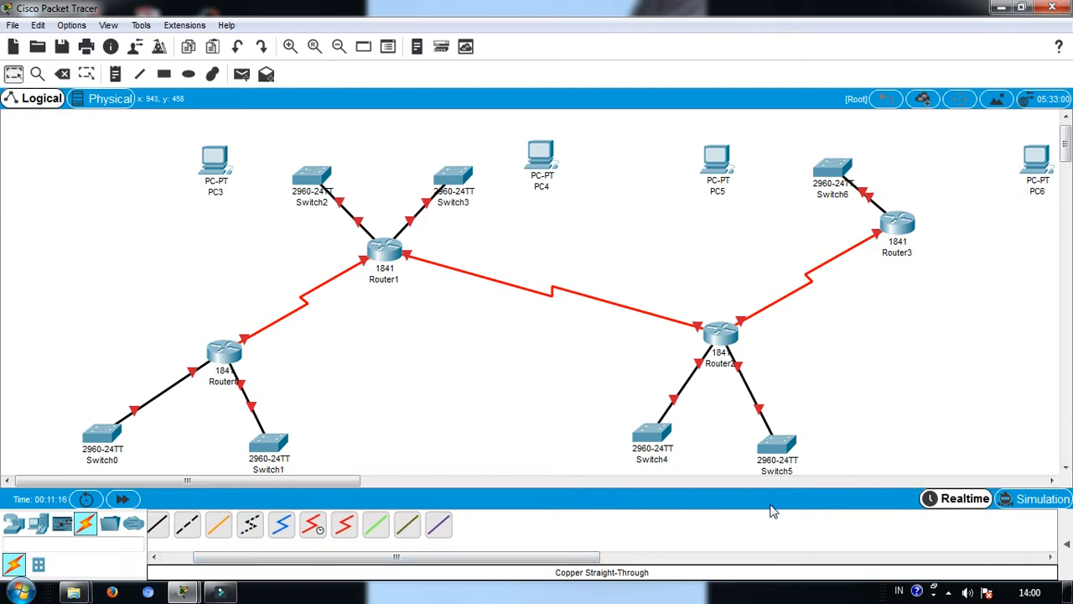
left_click(1052, 480)
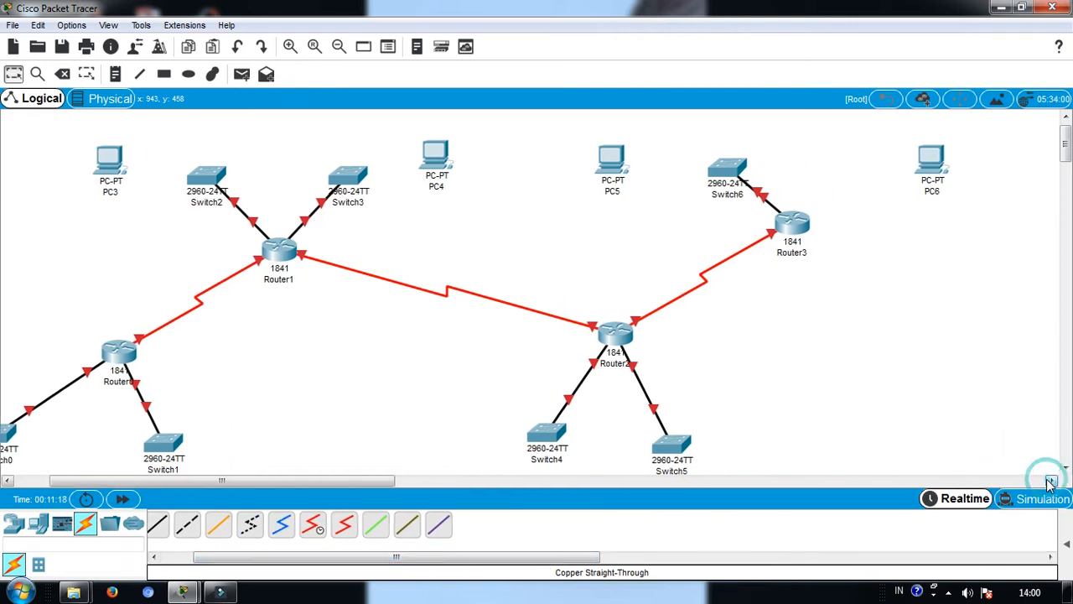
left_click(13, 524)
left_click_drag(42, 568, 870, 198)
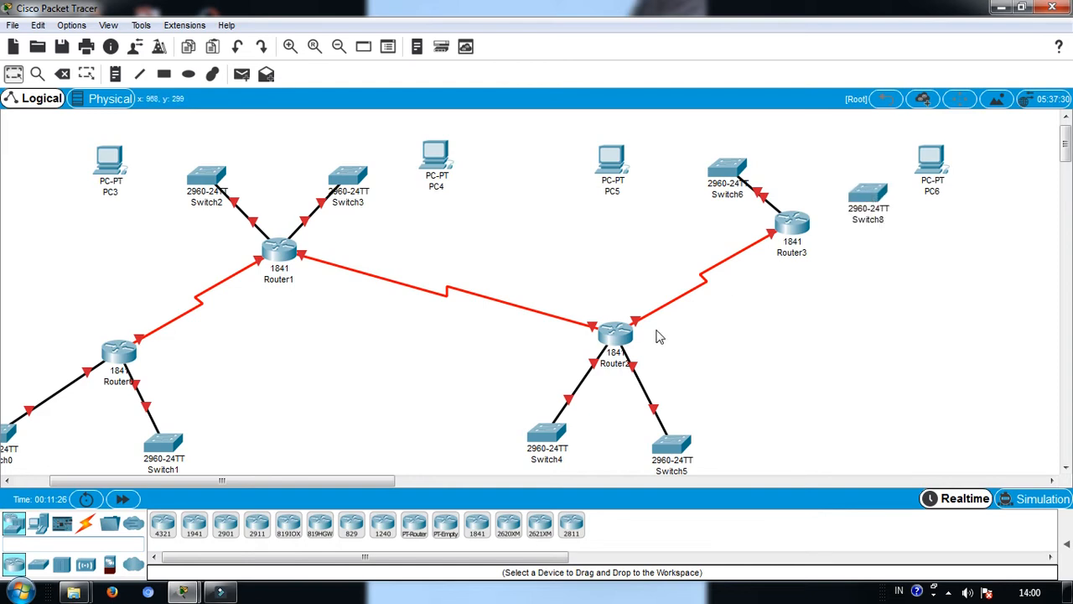
Connect Router3 FastEthernet0/1 to Switch8 FastEthernet0/3 with a Copper Straight-Through cable.
left_click(87, 525)
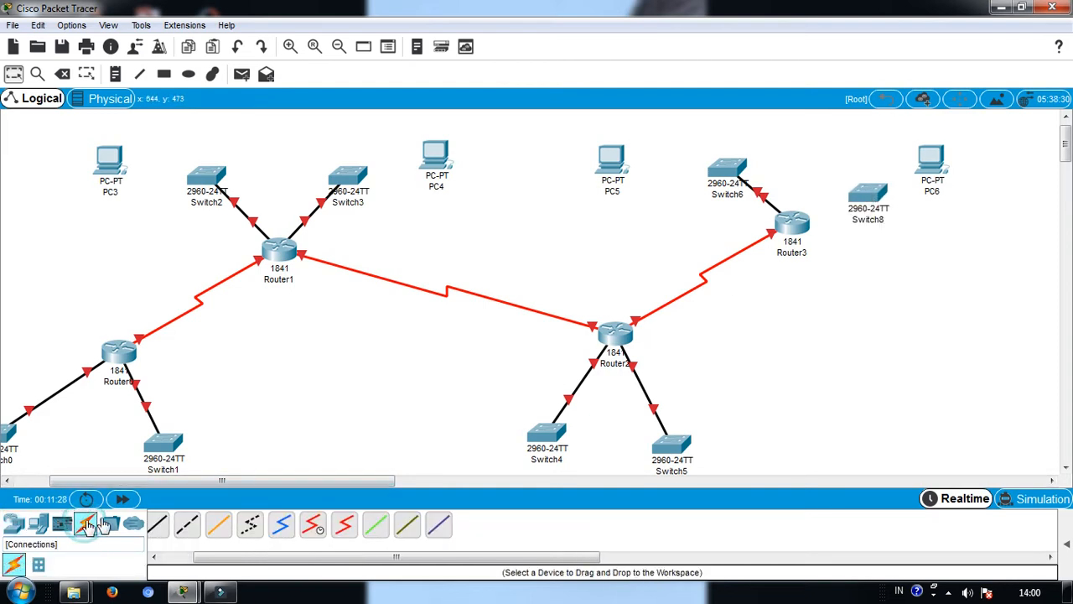
left_click(161, 525)
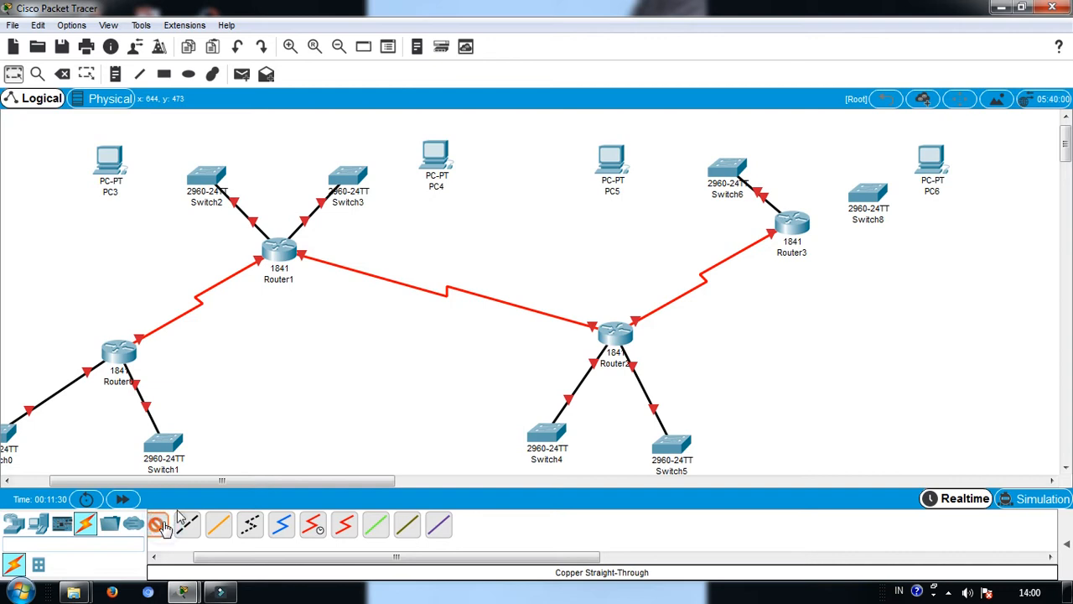
left_click(796, 222)
left_click(855, 264)
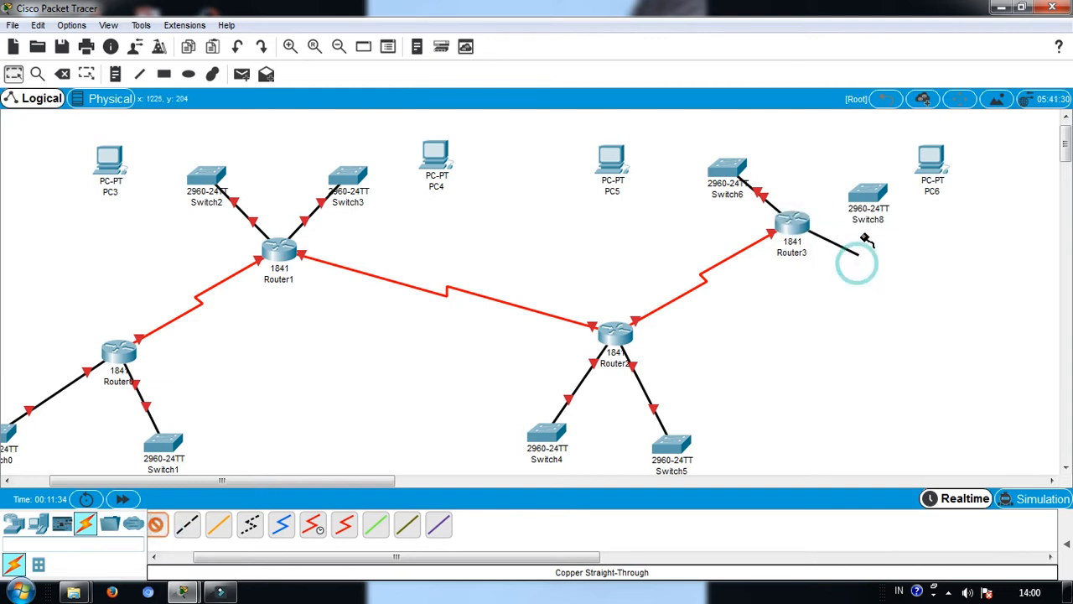
left_click(869, 193)
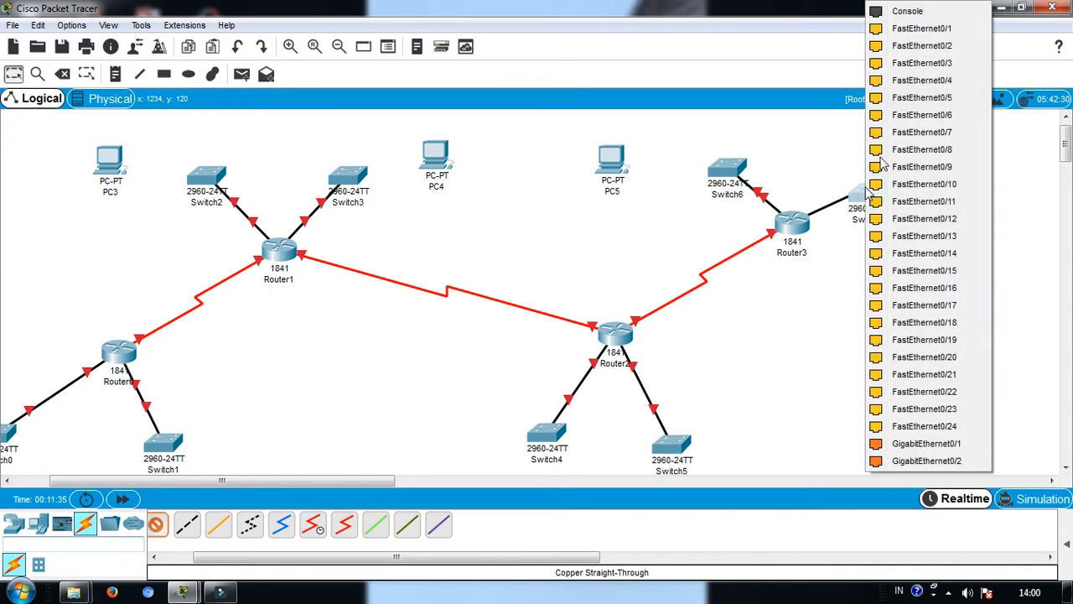
left_click(932, 62)
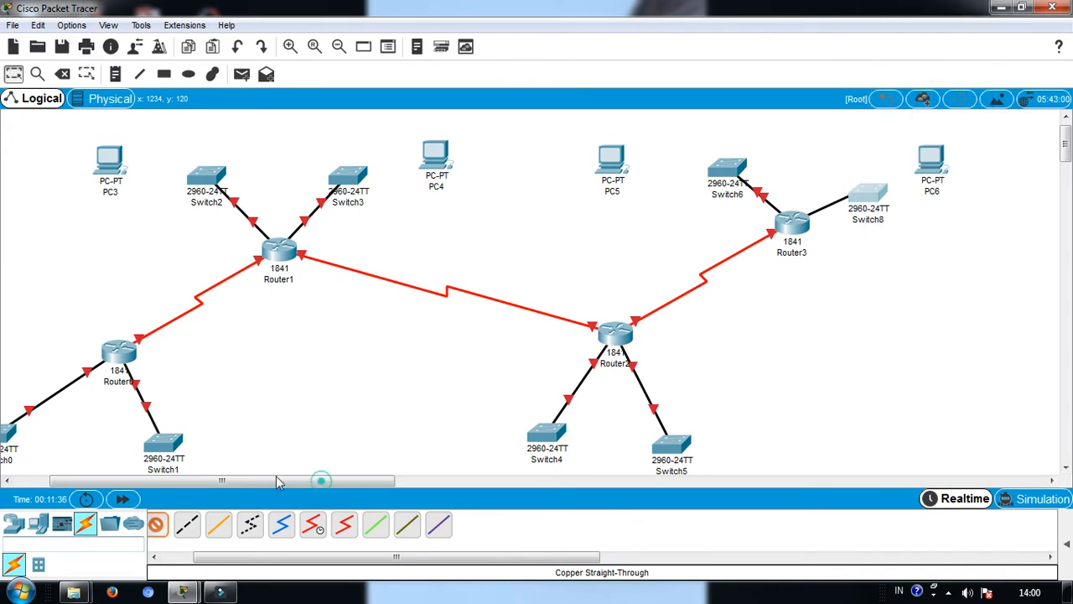
Connect PC1 FastEthernet0 to Switch0 with a Copper Straight-Through cable.
left_click_drag(279, 483, 242, 482)
left_click_drag(1066, 147, 1067, 179)
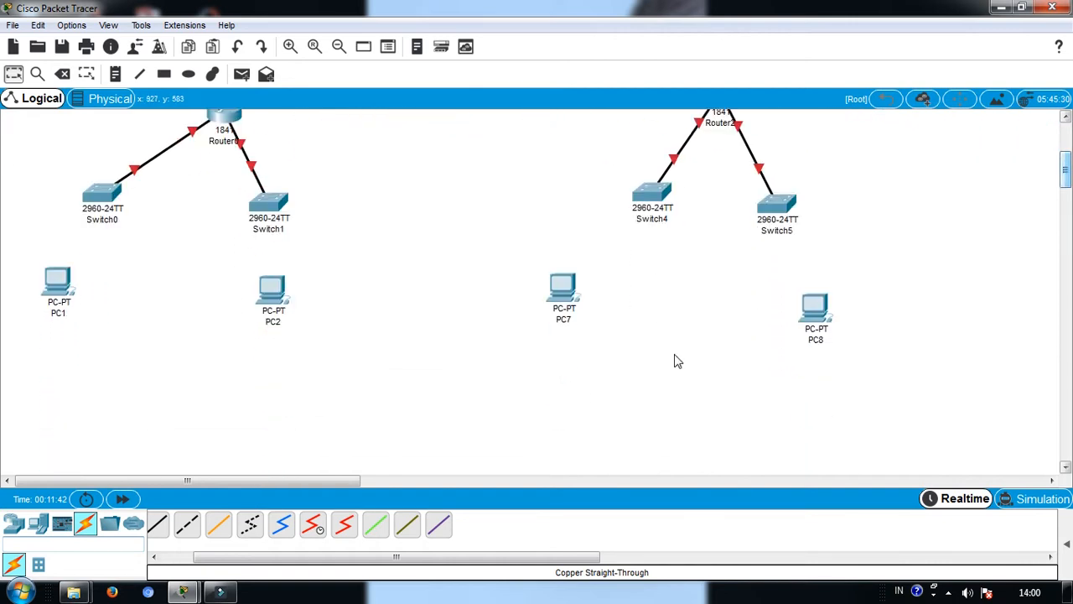
left_click_drag(468, 557, 403, 562)
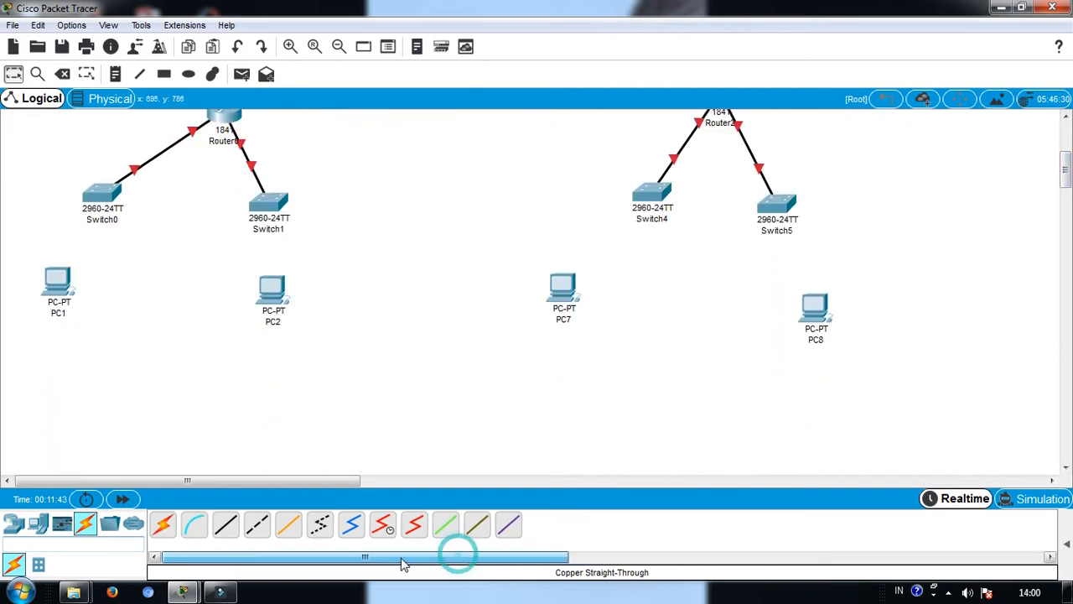
left_click(226, 526)
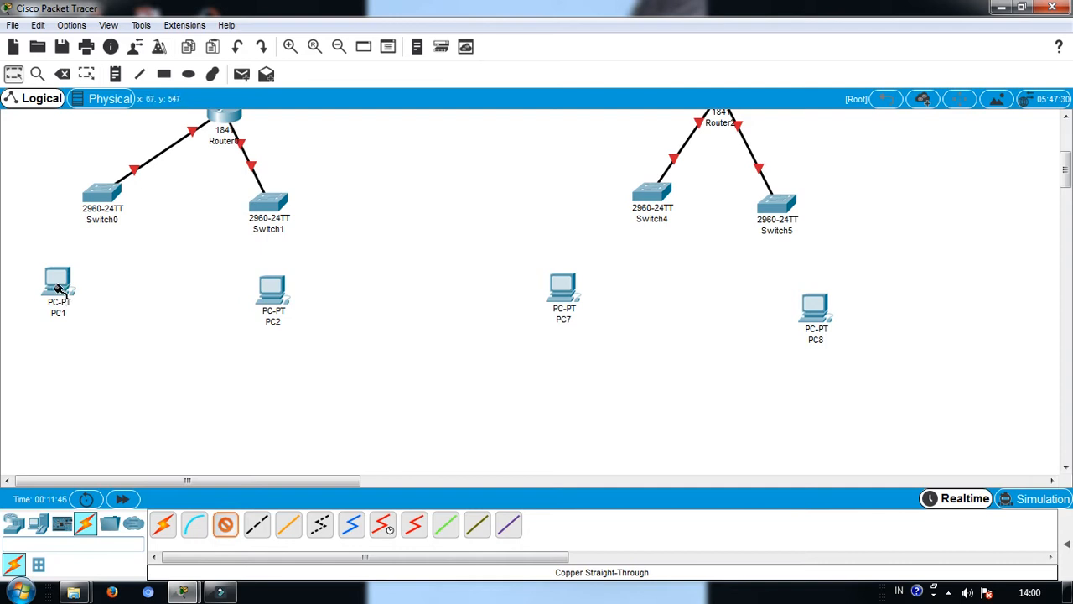
left_click(59, 289)
left_click(97, 345)
left_click(101, 189)
left_click(130, 84)
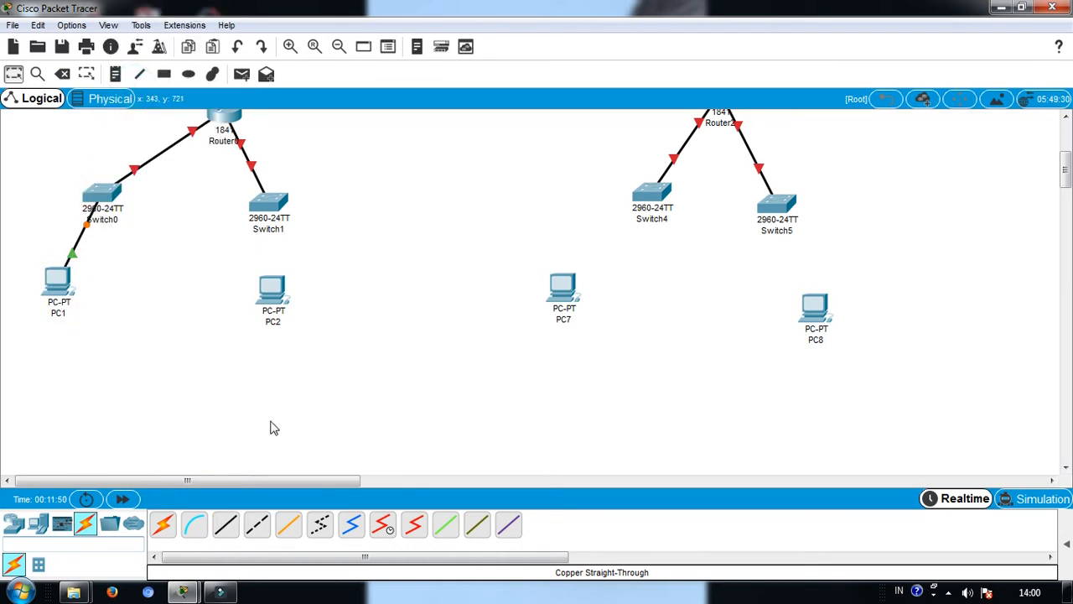
Connect PC2 FastEthernet0 to Switch1 FastEthernet0/11 with a Copper Straight-Through cable.
left_click(227, 530)
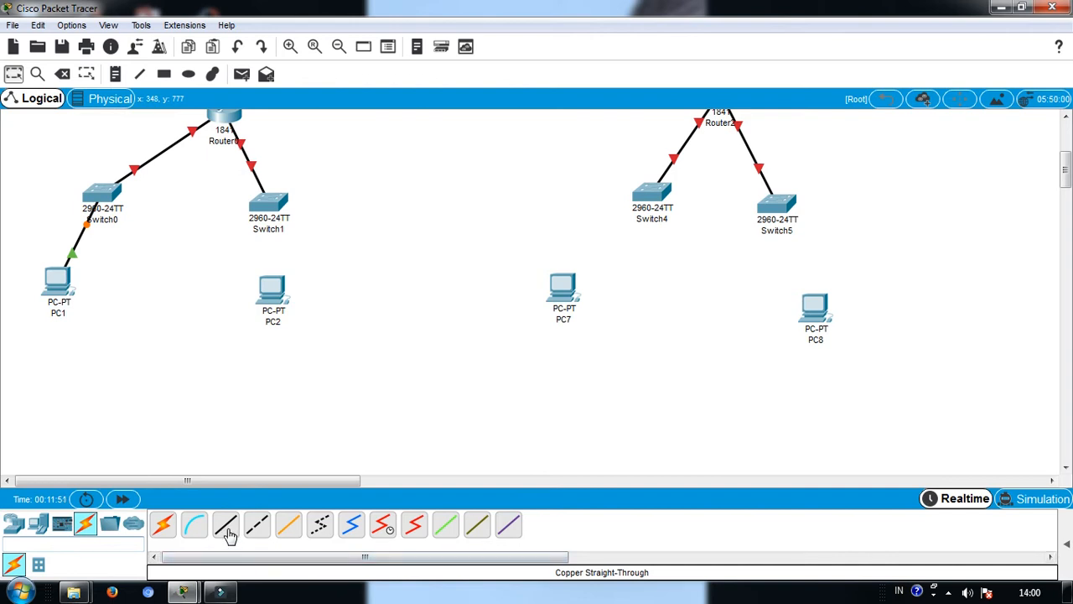
left_click(272, 293)
left_click(305, 356)
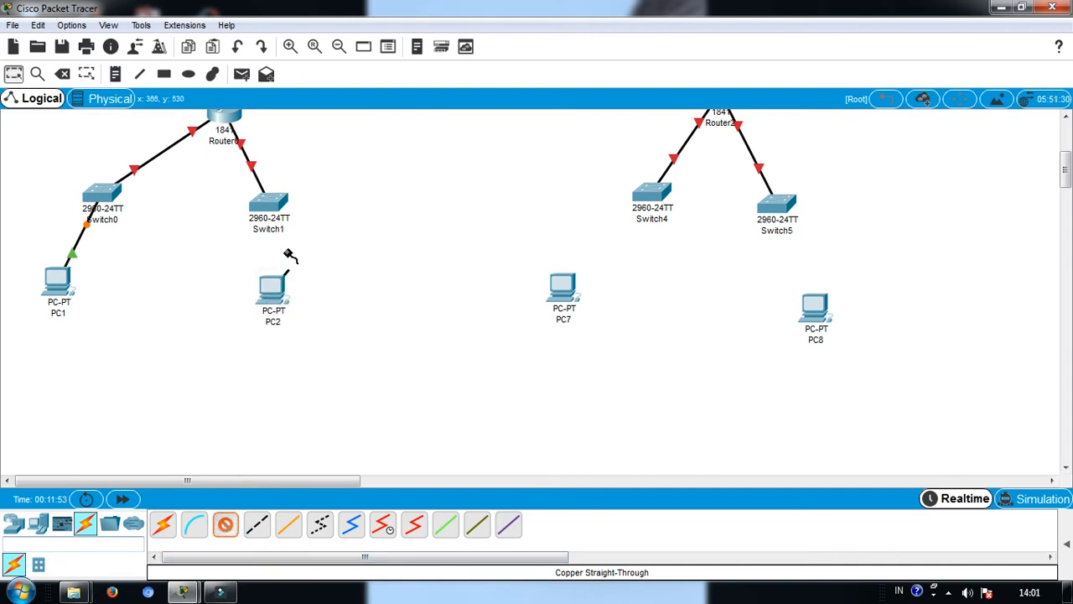
left_click(275, 208)
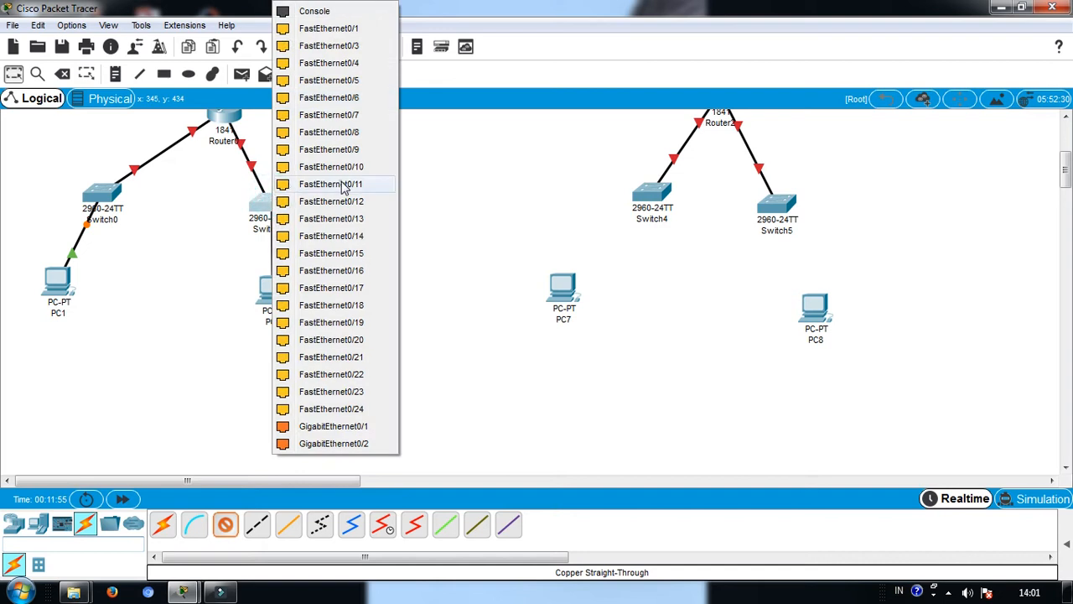
left_click(335, 187)
Connect PC7 FastEthernet0 to Switch4 FastEthernet0/14 with a Copper Straight-Through cable.
left_click(224, 533)
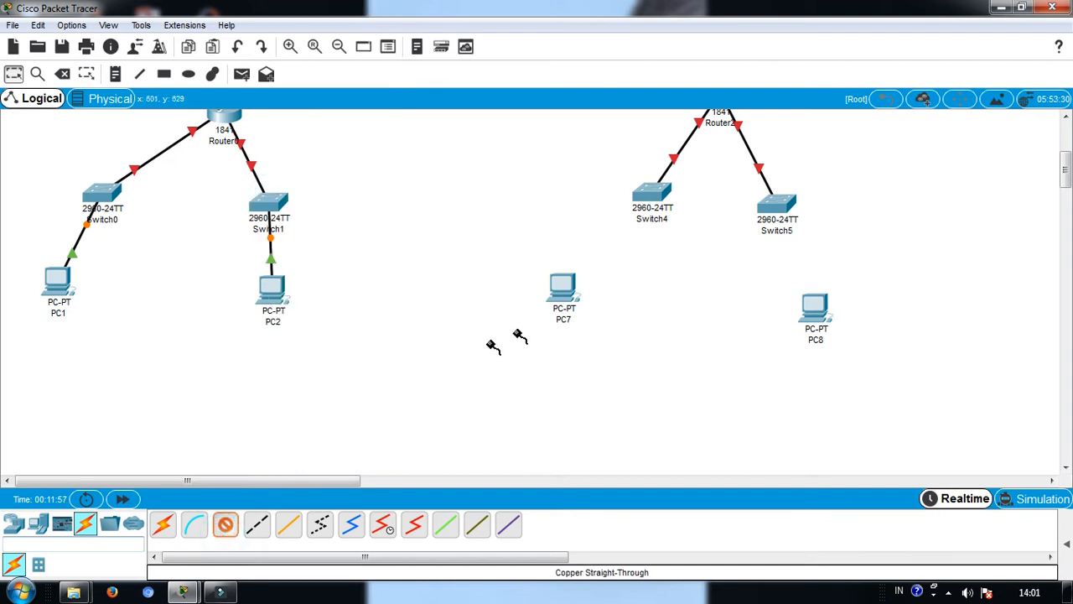
left_click(562, 294)
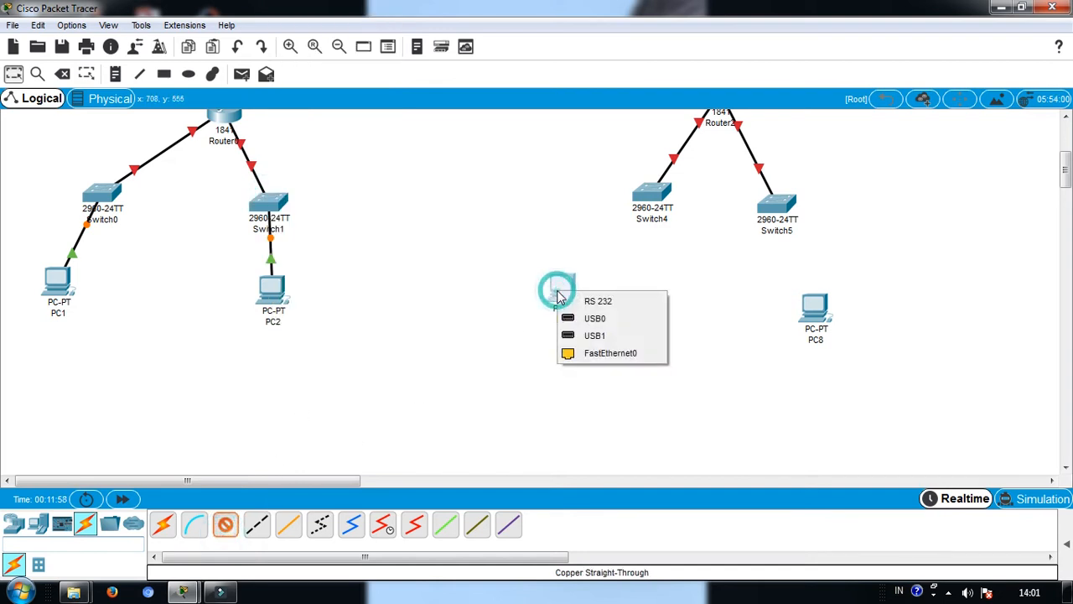
left_click(600, 353)
left_click(650, 195)
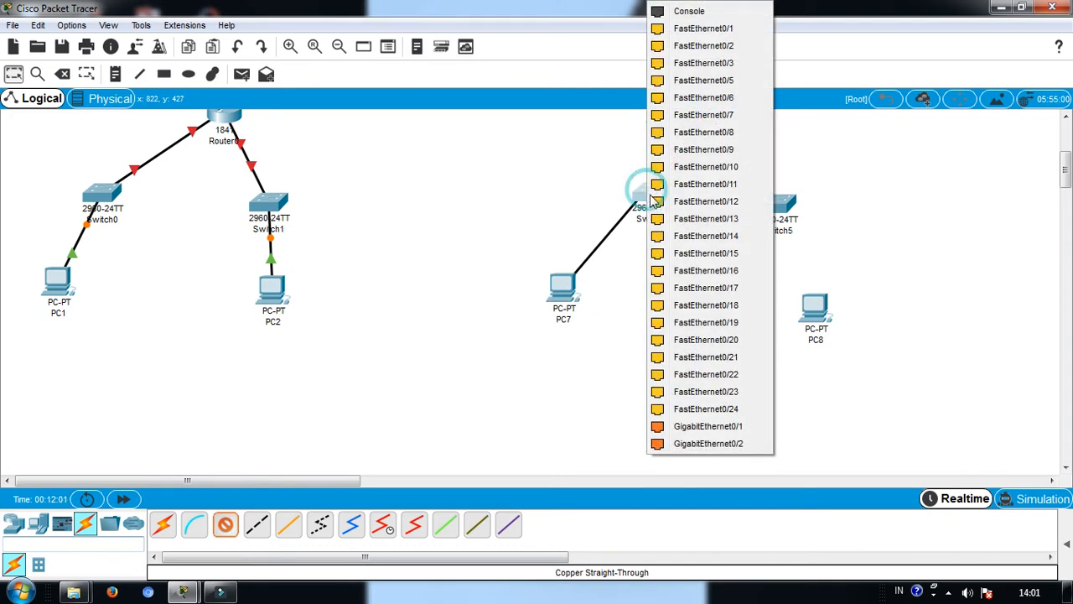
left_click(684, 235)
Connect PC8 FastEthernet0 to a free port on Switch5 with a Copper Straight-Through cable.
left_click(226, 527)
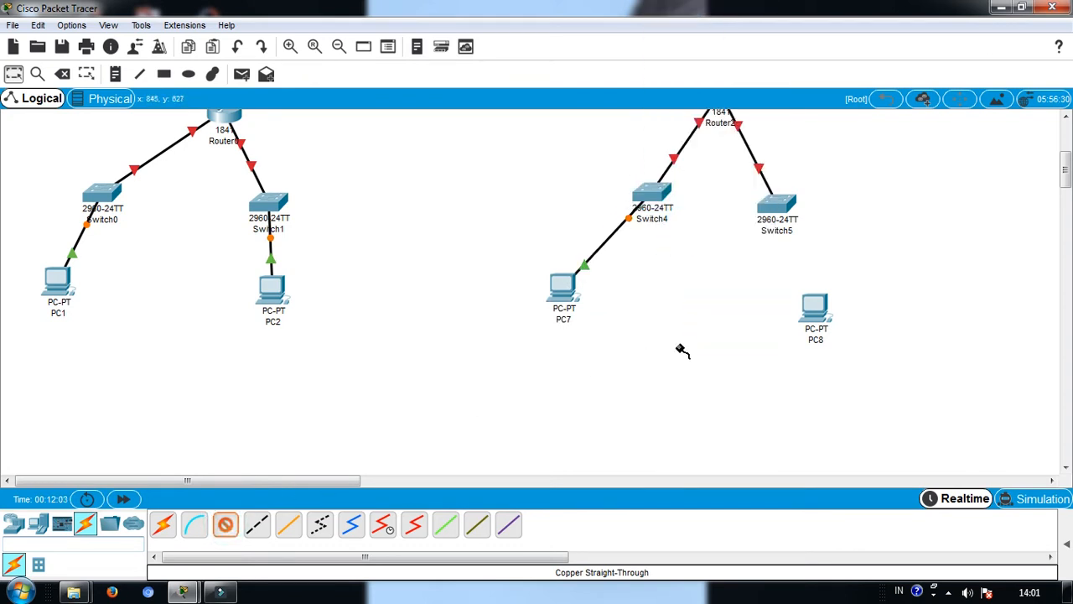
left_click(814, 307)
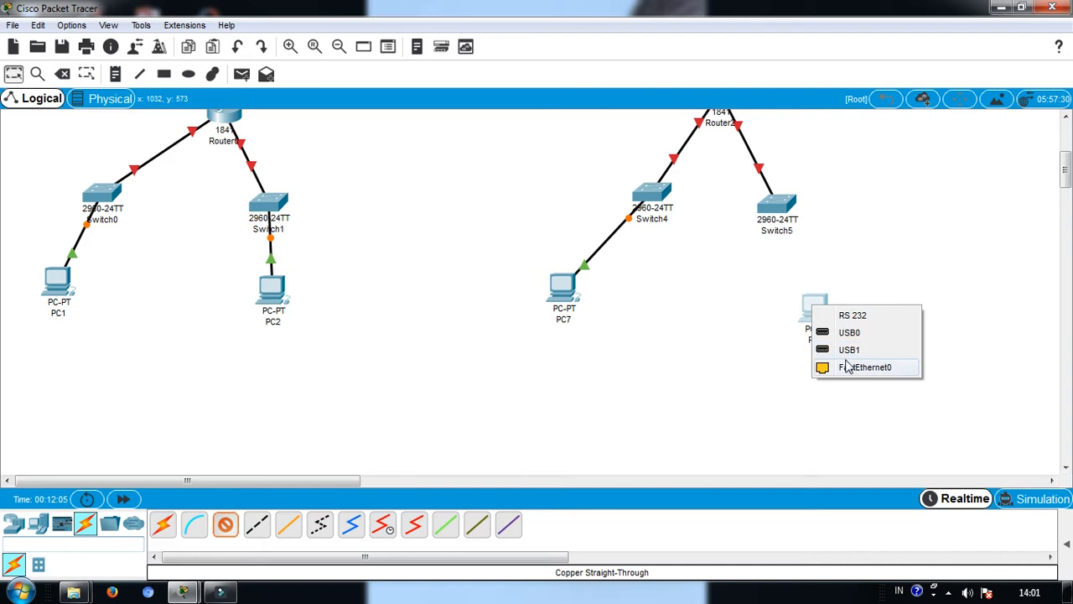
left_click(848, 367)
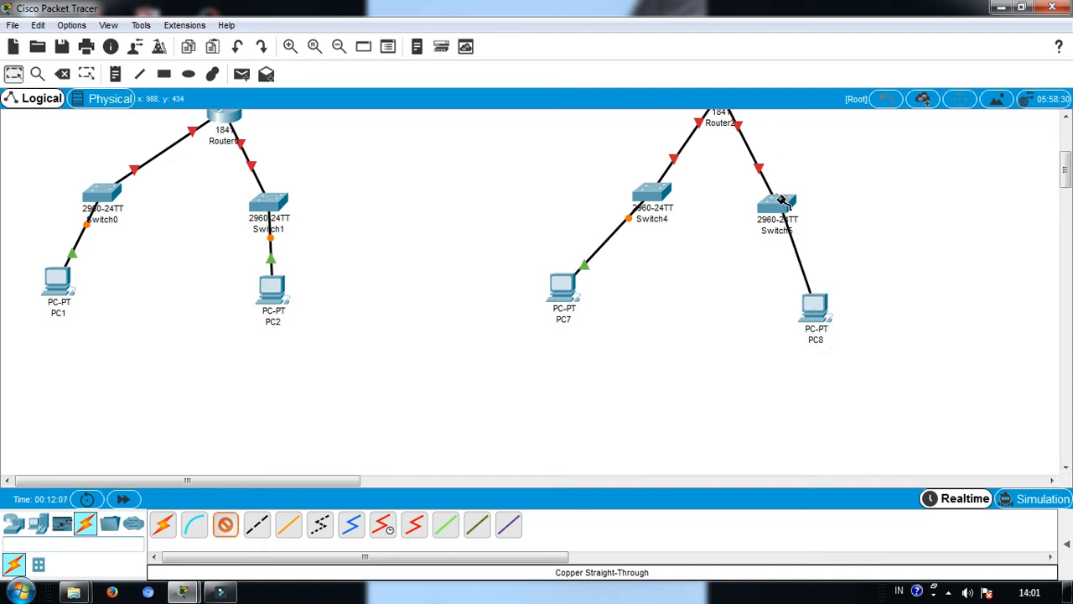
left_click(780, 199)
left_click(811, 188)
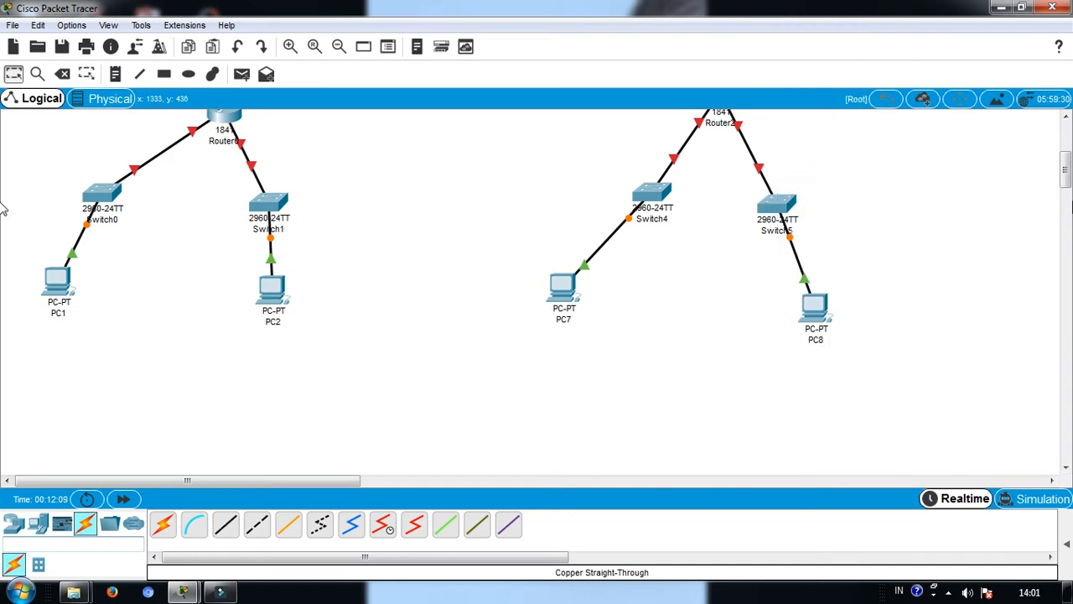
Connect a free port on Switch2 to PC3 FastEthernet0 with a Copper Straight-Through cable.
scroll(1067, 158, "up", 5)
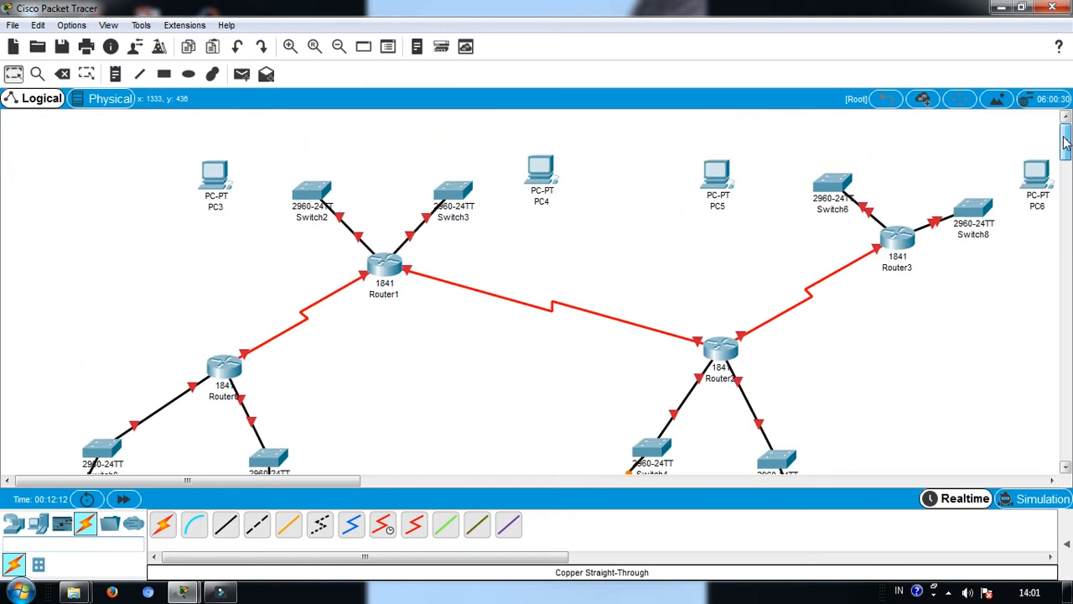
left_click(224, 525)
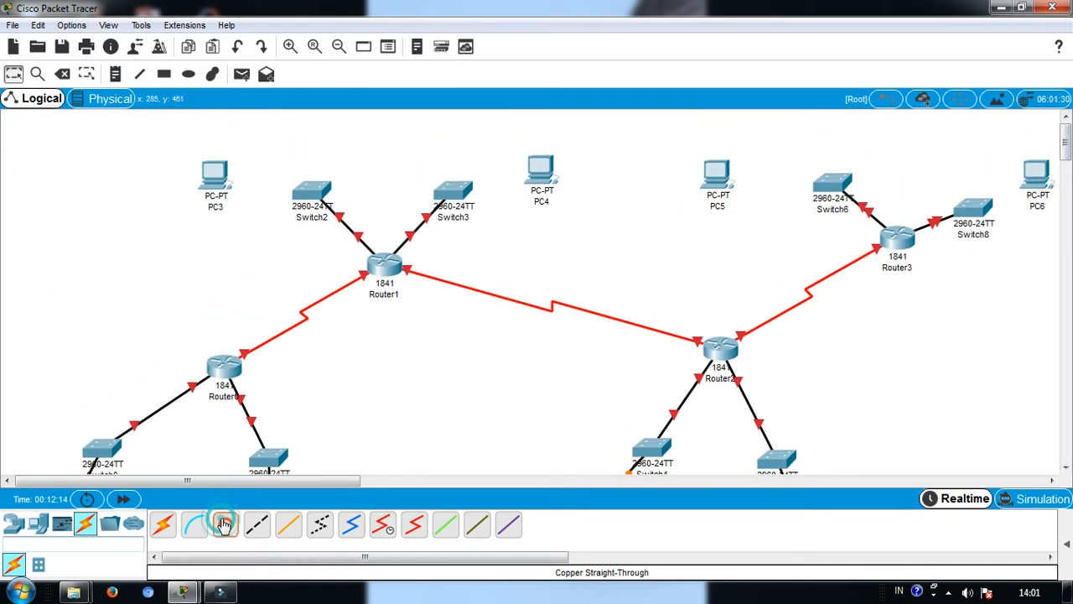
left_click(315, 192)
left_click(341, 206)
left_click(214, 176)
left_click(214, 176)
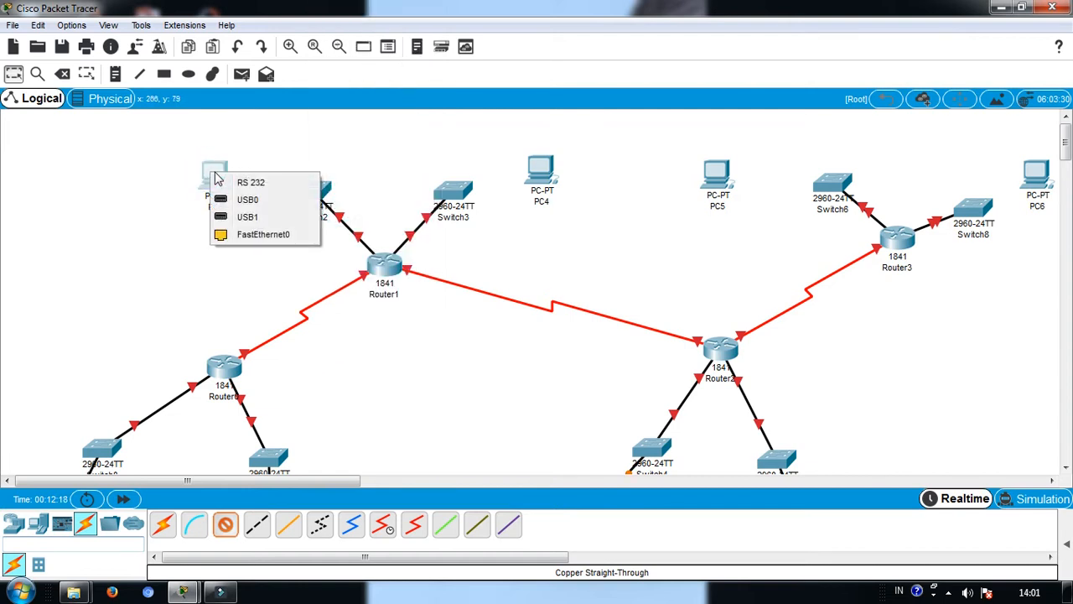
left_click(245, 235)
Connect a free port on Switch3 to PC4 FastEthernet0 with a Copper Straight-Through cable.
left_click(228, 530)
left_click(464, 194)
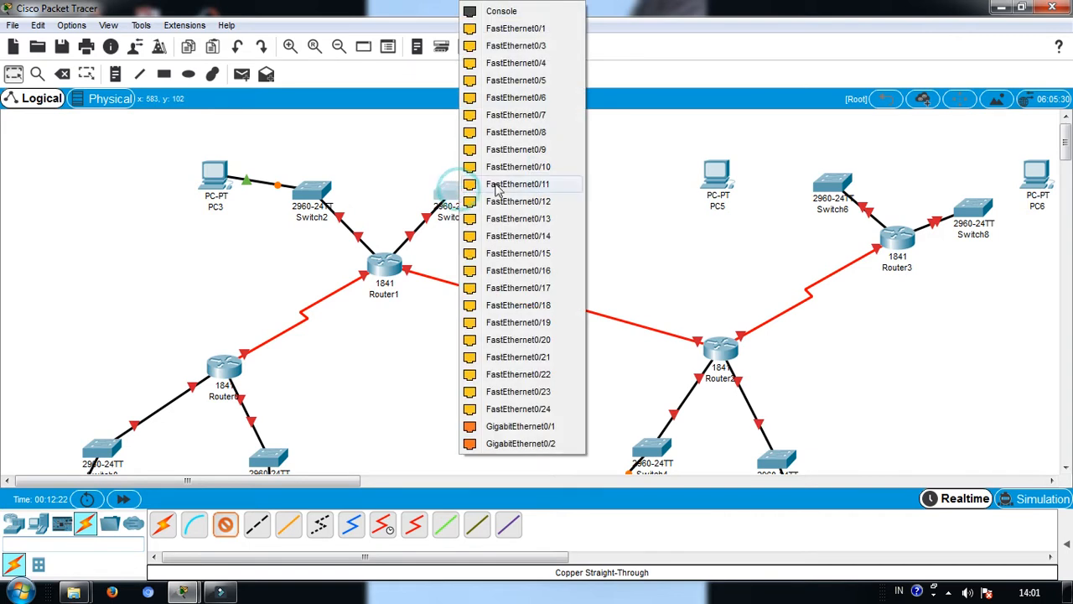
left_click(565, 101)
left_click(547, 170)
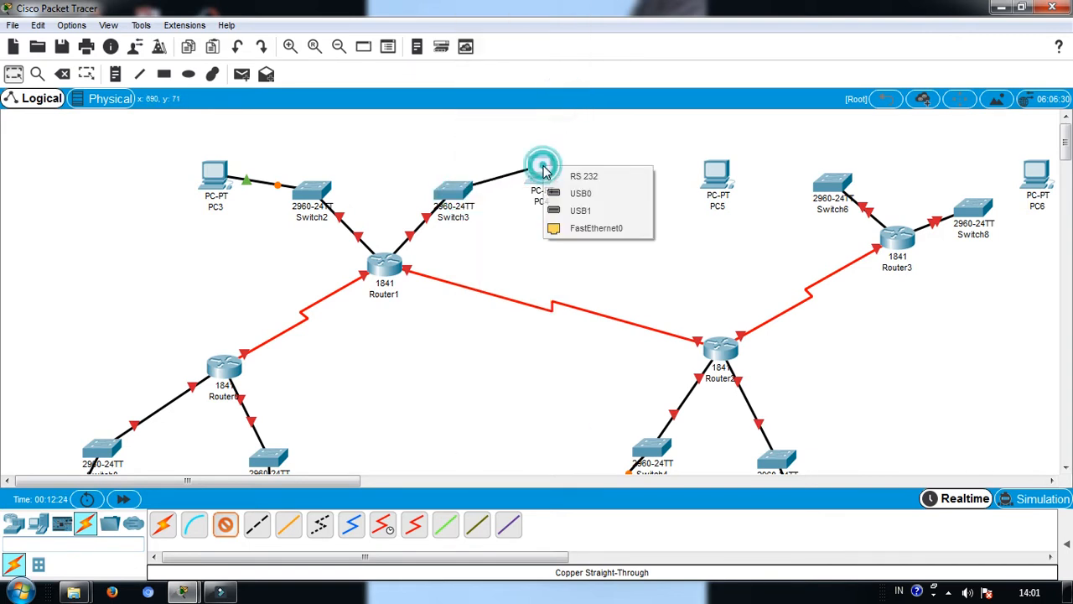
left_click(595, 228)
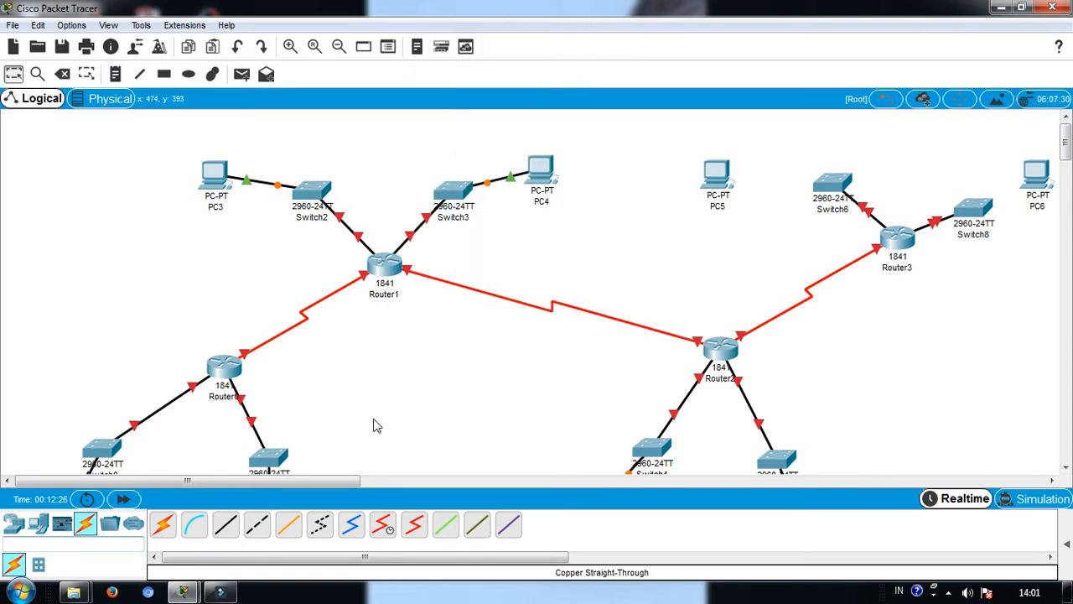
Connect a free port on Switch6 to PC5 FastEthernet0 with a Copper Straight-Through cable.
left_click(225, 524)
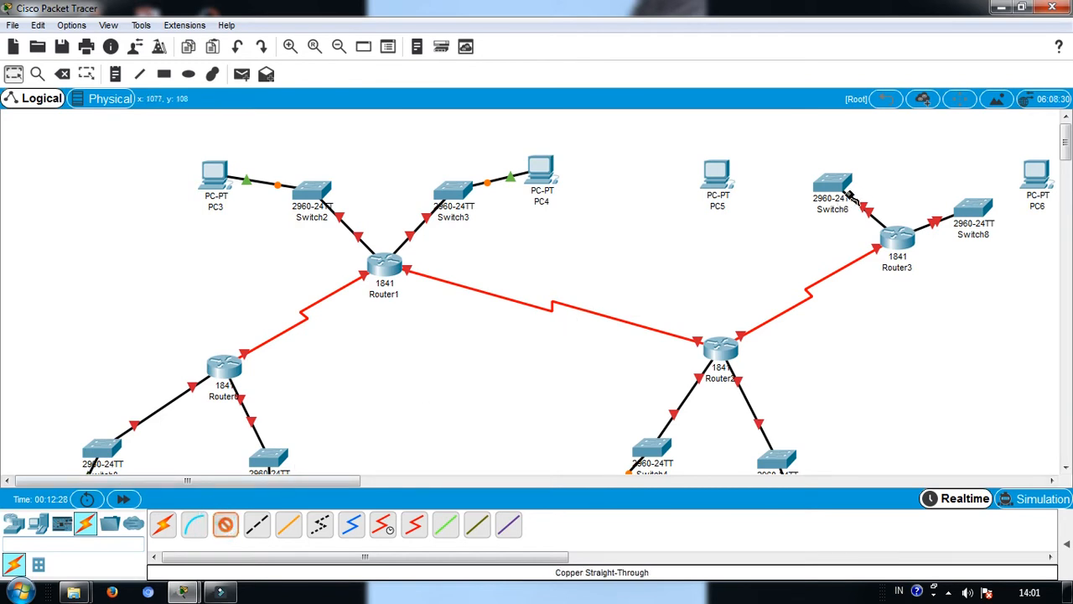
left_click(847, 193)
left_click(866, 189)
left_click(714, 176)
left_click(736, 241)
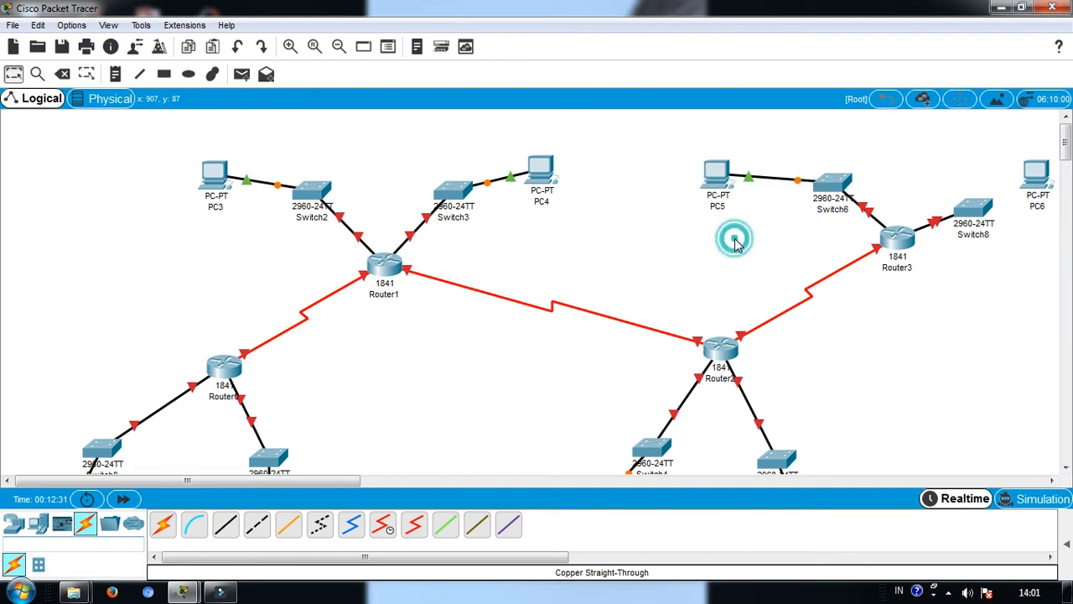
Connect a free port on Switch8 to PC6 FastEthernet0 with a Copper Straight-Through cable.
left_click(230, 528)
left_click(971, 208)
left_click(977, 209)
left_click(1046, 174)
left_click(1020, 230)
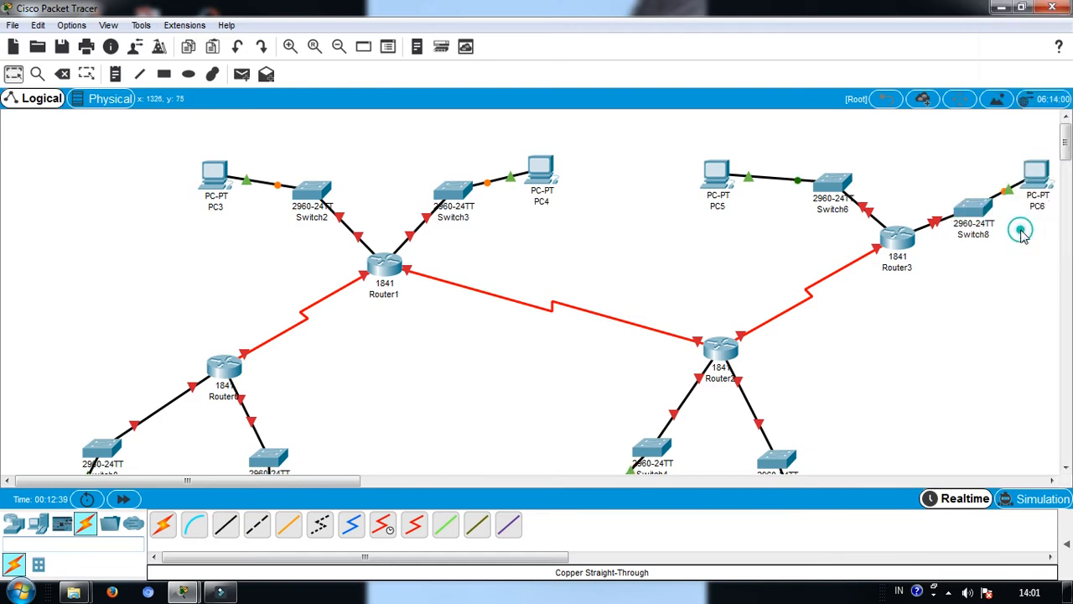
Place a text note with a person's name in capitals just above Router0.
mouse_move(1064, 139)
left_mouse_down()
mouse_move(1064, 184)
mouse_move(1064, 147)
left_mouse_up()
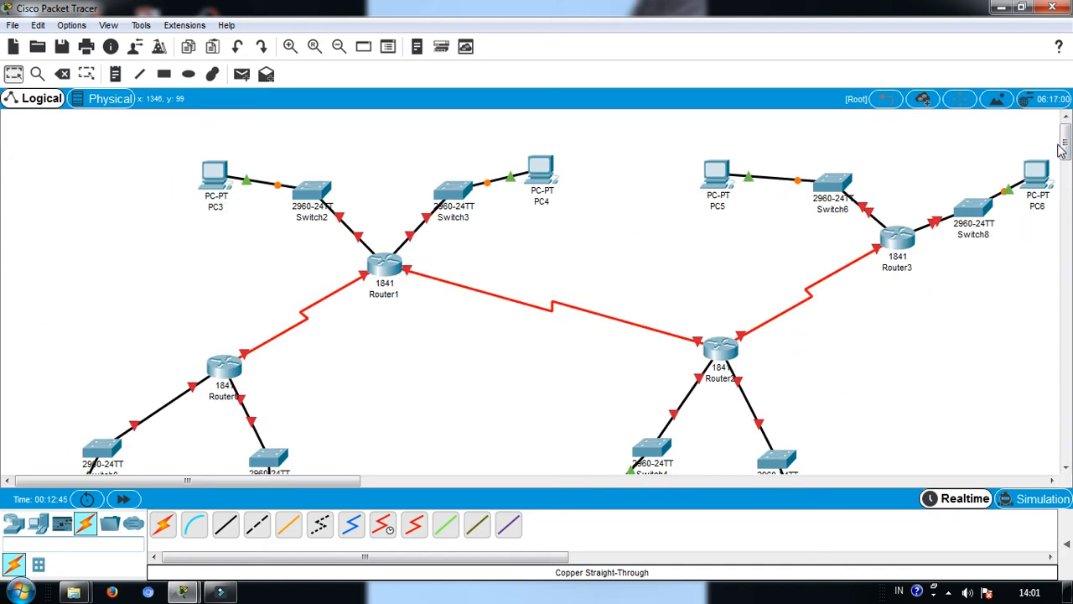
left_click(115, 74)
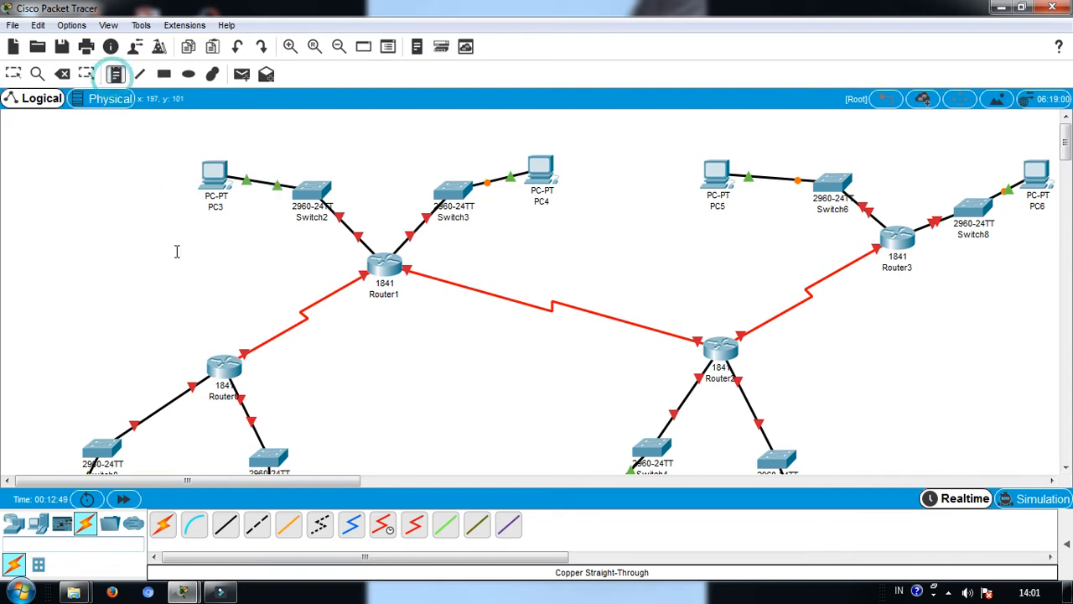
left_click(195, 337)
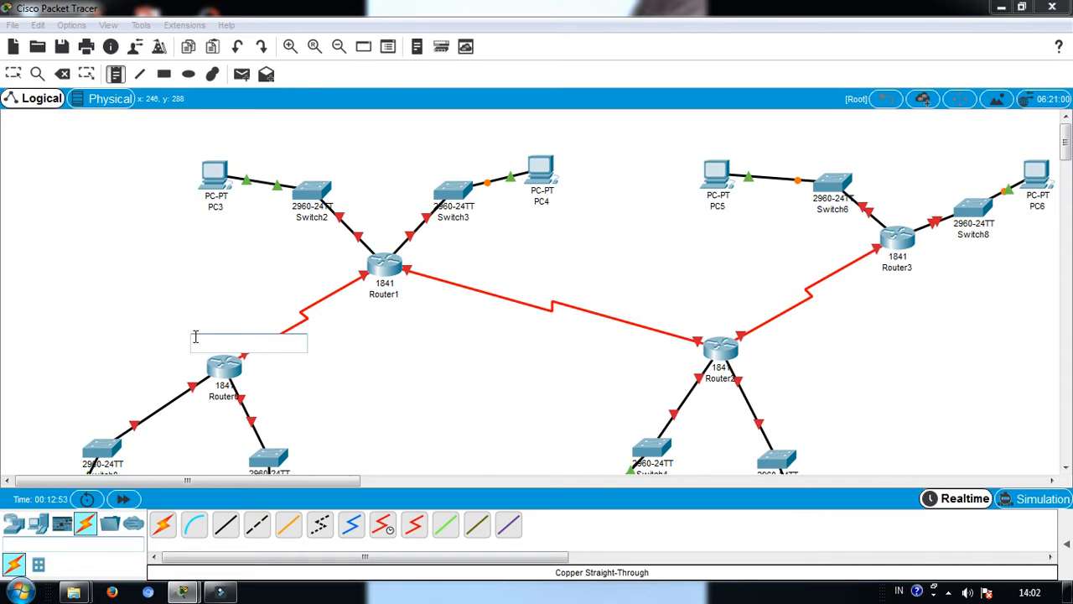
type("s")
key("BackSpace")
type("S")
type("ICKY")
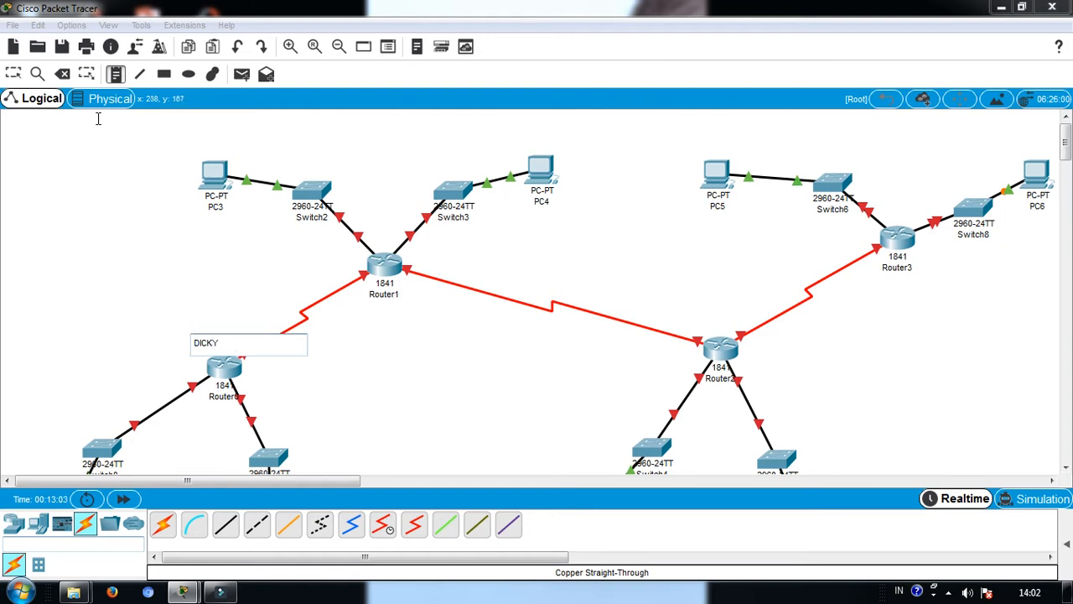
Add a text note with a second person's name in capitals below Router1.
left_click(116, 74)
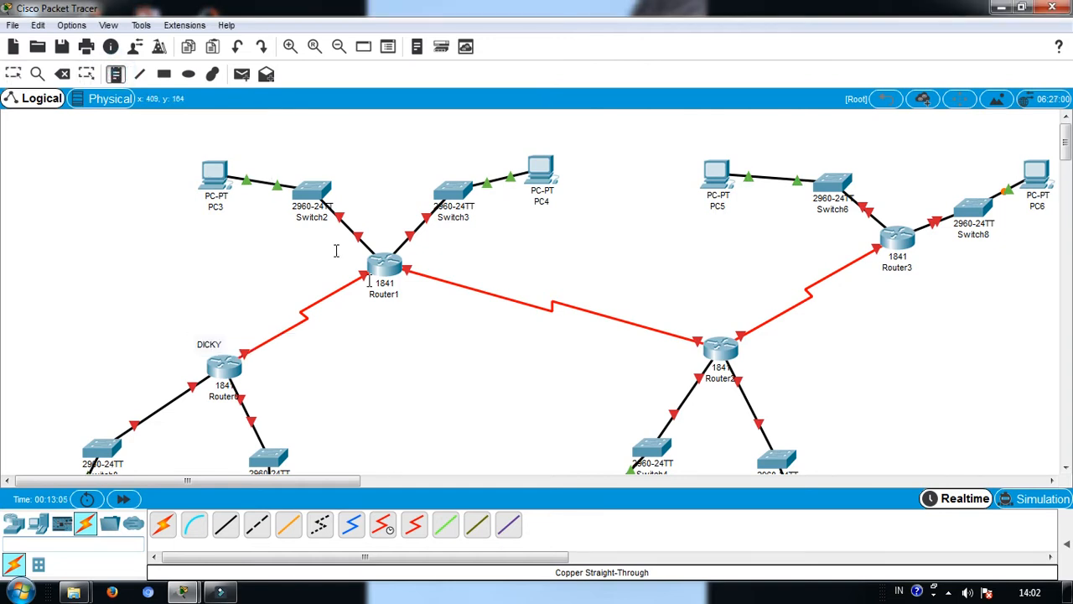
left_click(373, 316)
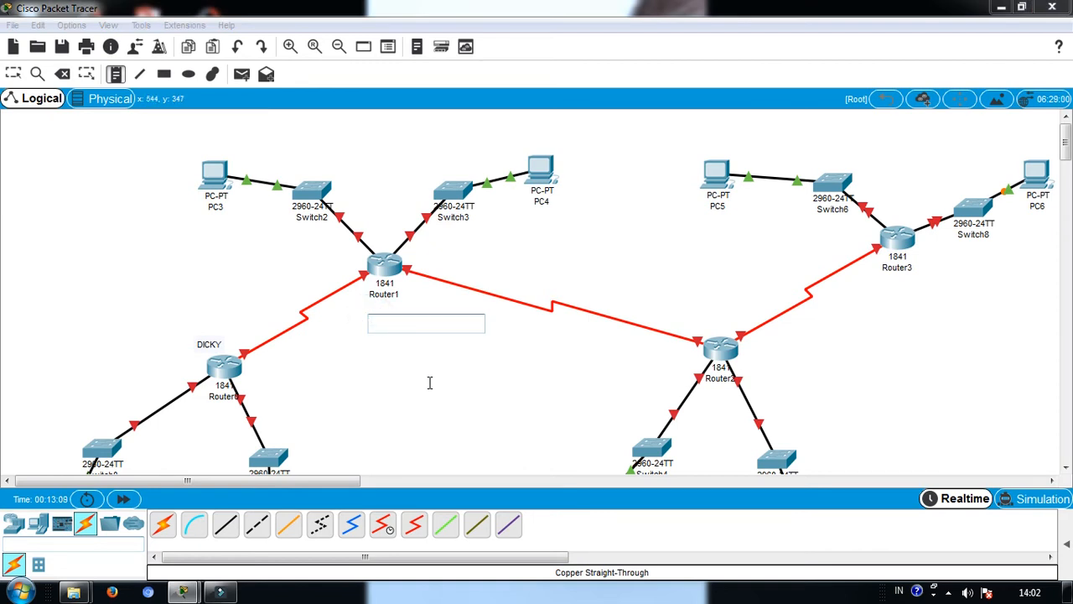
type("I")
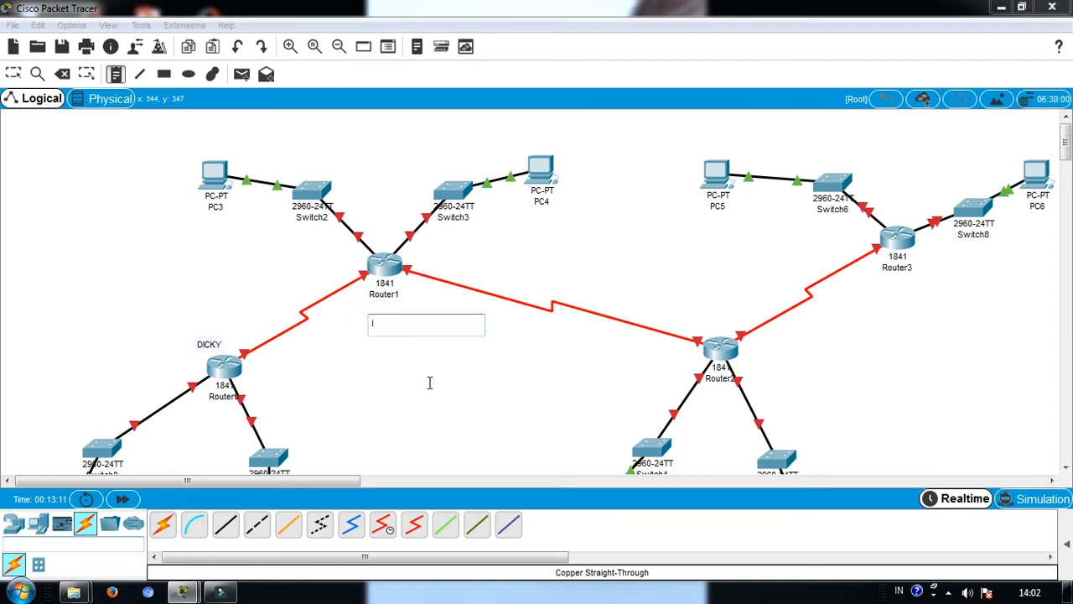
type("UCUP")
left_click(427, 379)
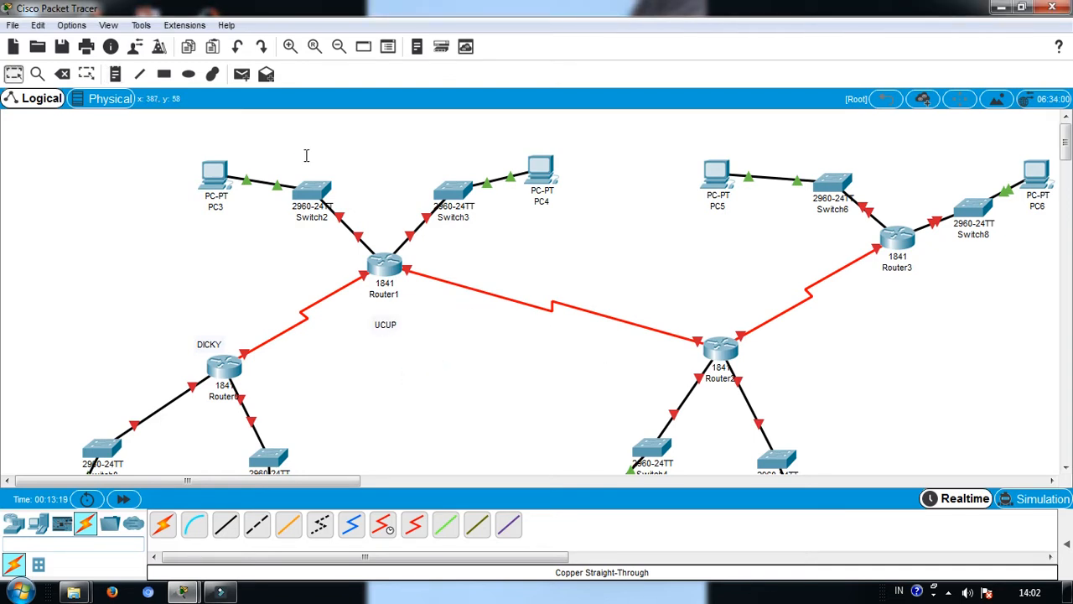
Add a text note with a third person's name in capitals just above Router2.
left_click(115, 81)
left_click(703, 314)
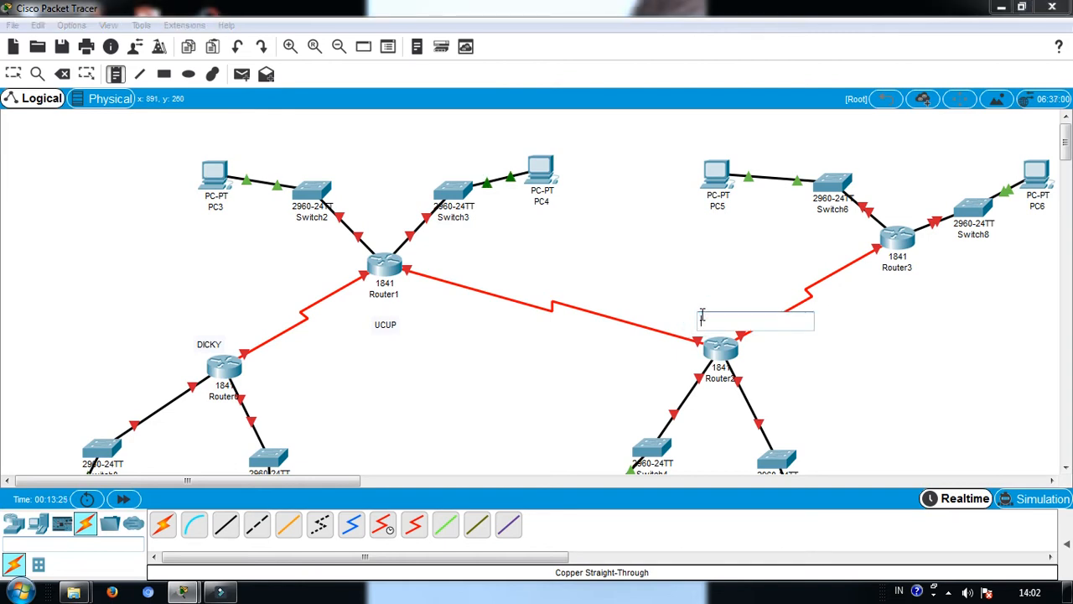
type("ACEP")
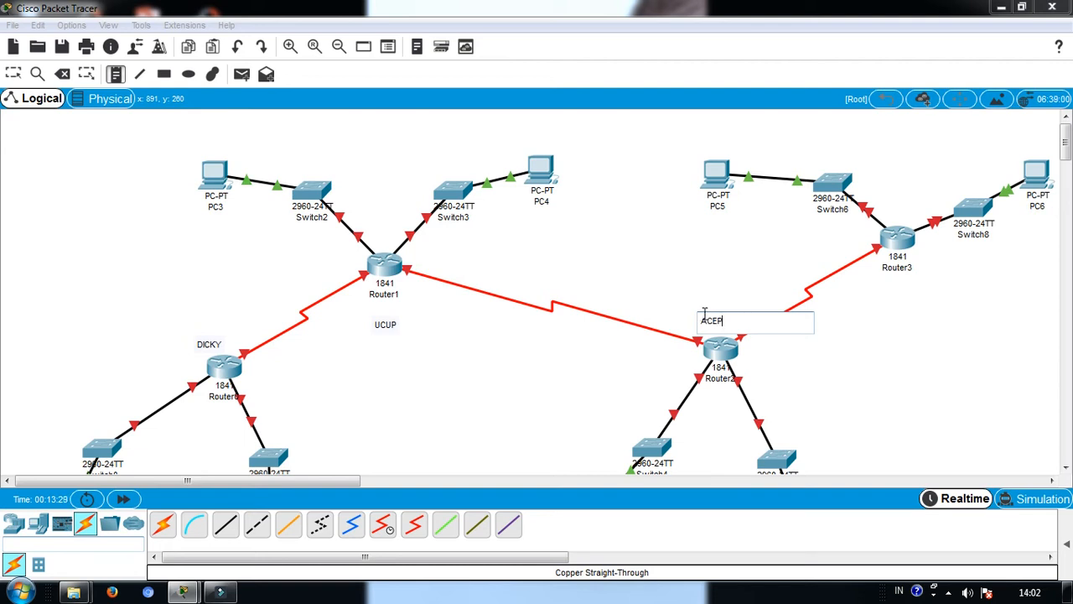
left_click(903, 301)
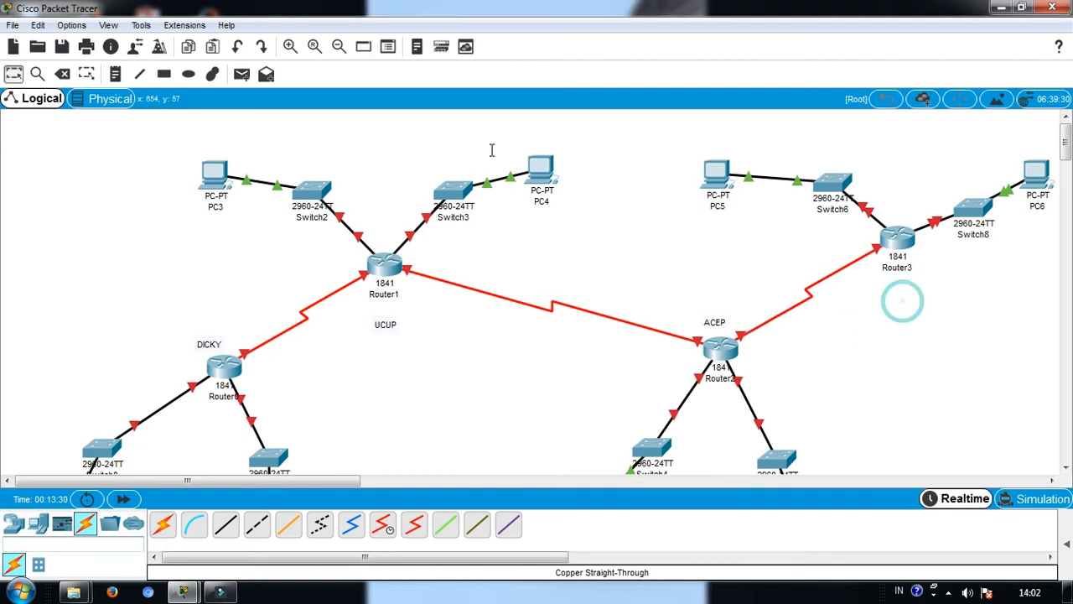
Add a text note with a fourth person's name in capitals below Router3.
left_click(115, 73)
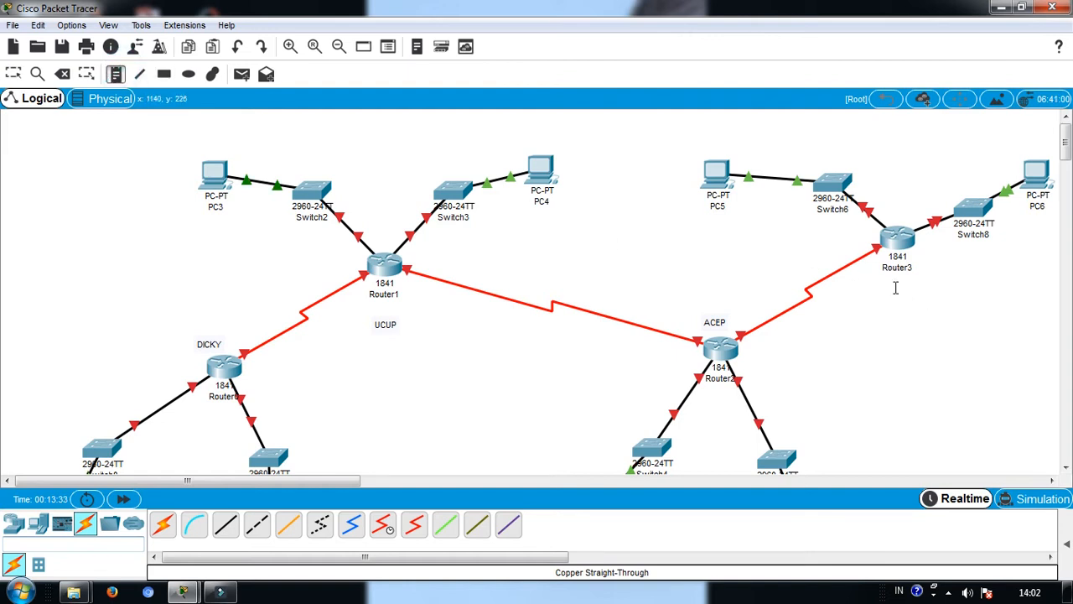
left_click(893, 289)
type("ABAS")
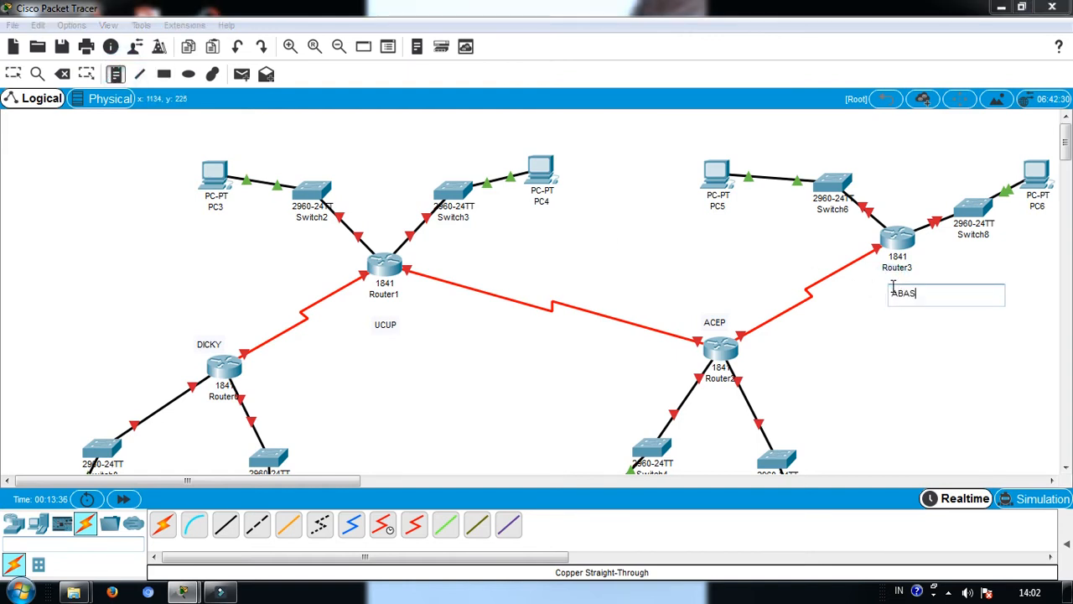
left_click(918, 349)
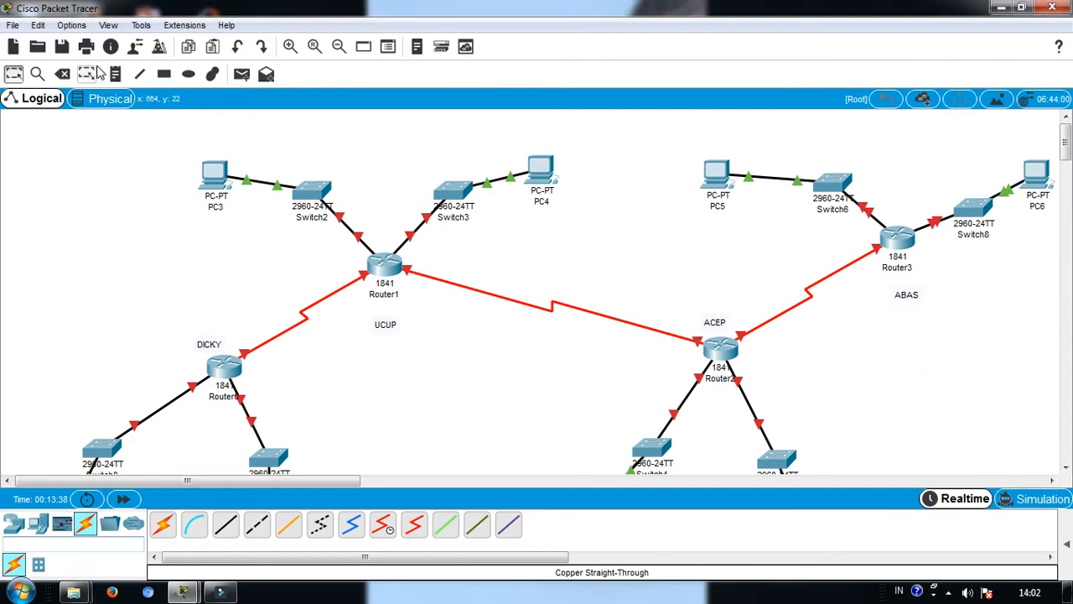
Reposition the four name notes so that each sits close to its own router, Router0 to Router3.
left_click(216, 342)
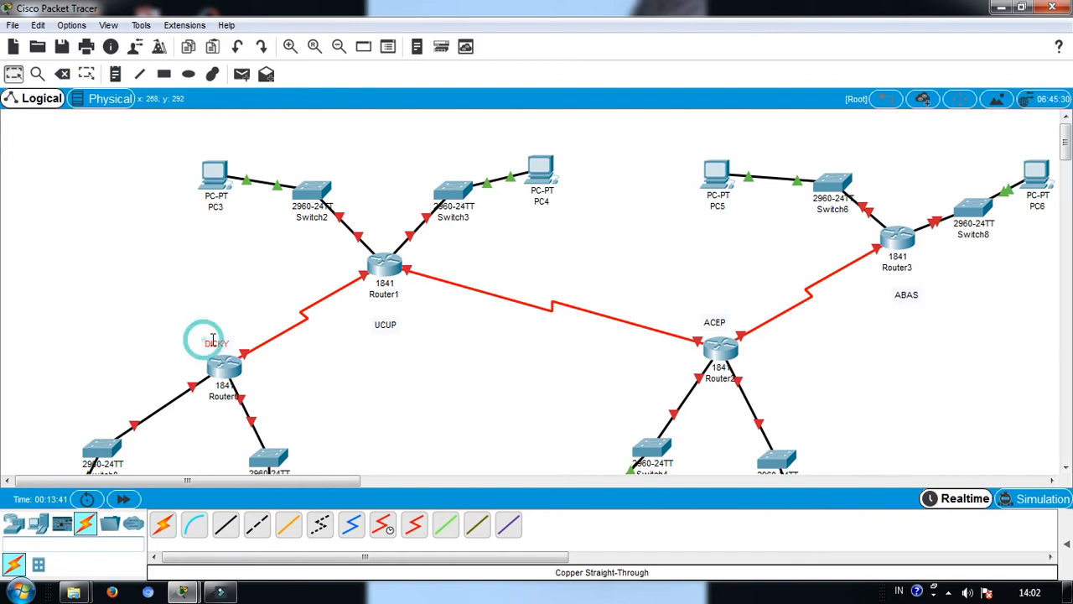
left_click(390, 324)
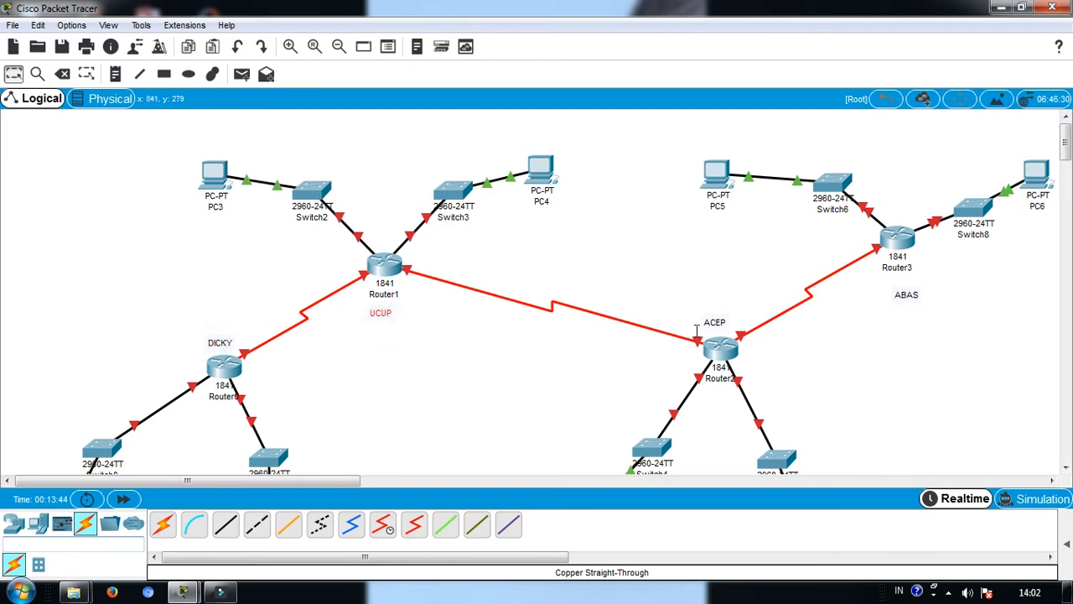
left_click(718, 322)
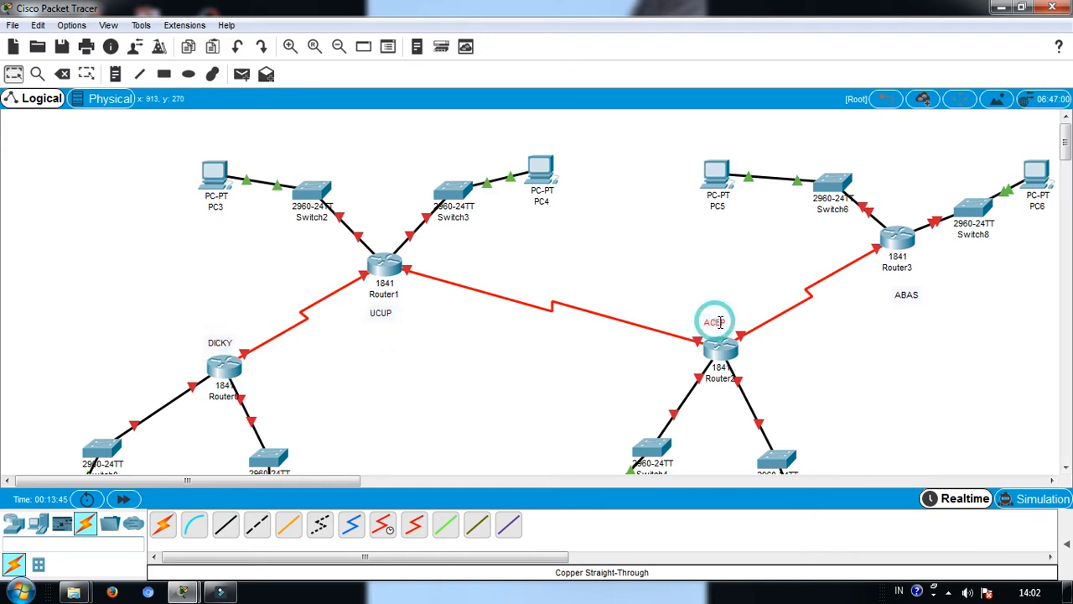
left_click(906, 293)
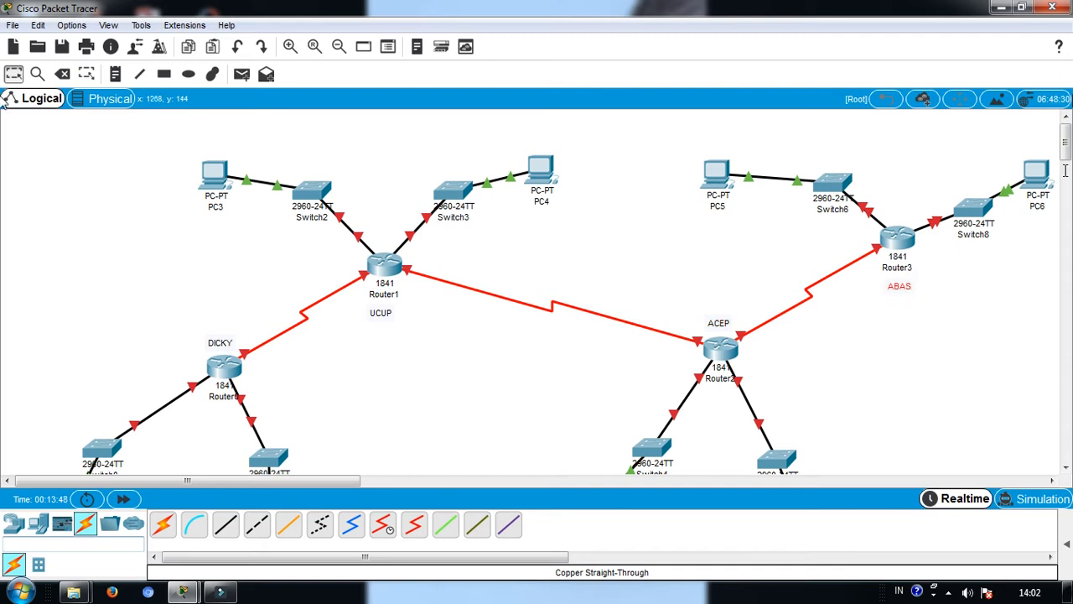
left_click_drag(1065, 143, 1066, 152)
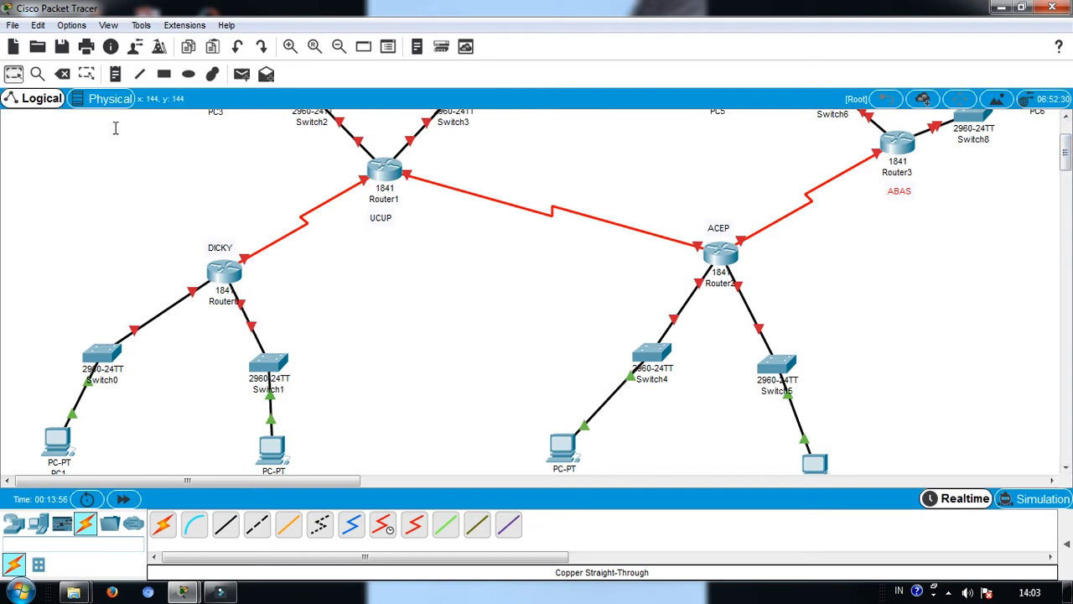
Add a text note reading 192.168.11.0/24 above Switch0, beside its link to Router0.
left_click(111, 75)
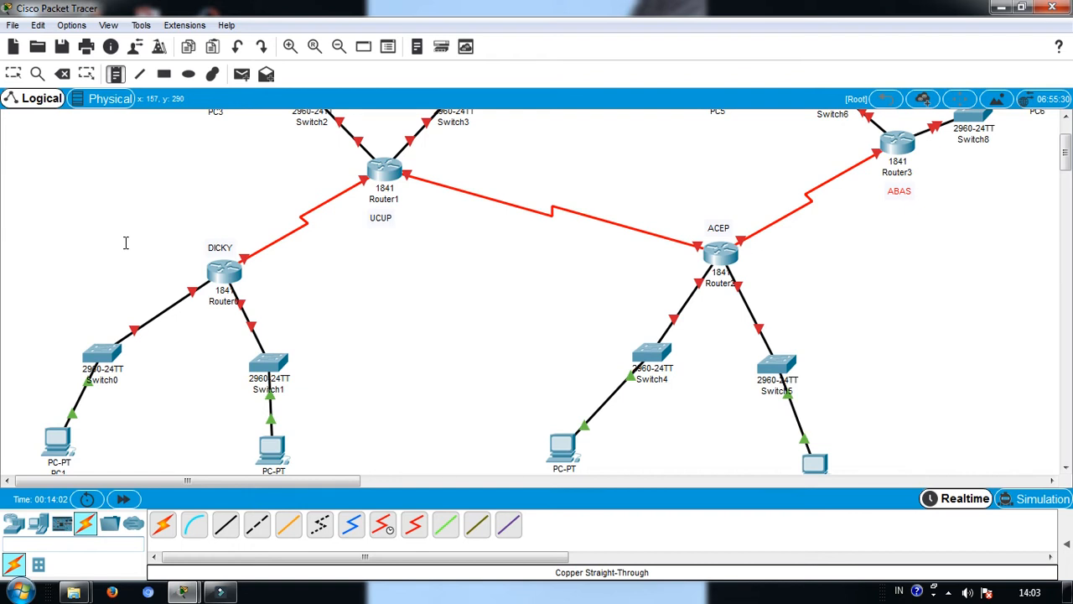
left_click(55, 298)
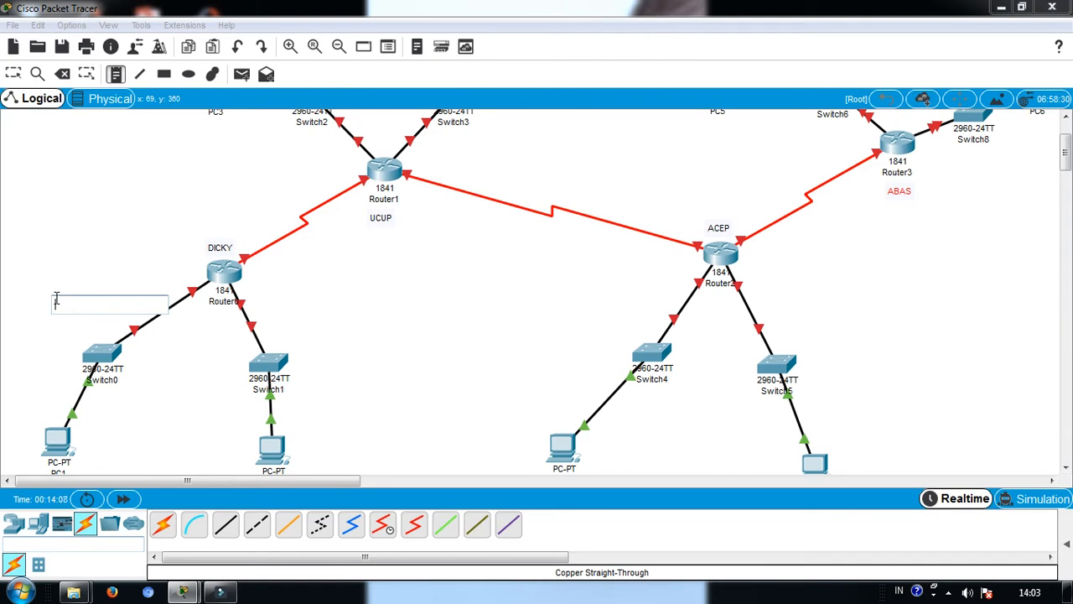
type("18")
key("BackSpace")
key("BackSpace")
key("BackSpace")
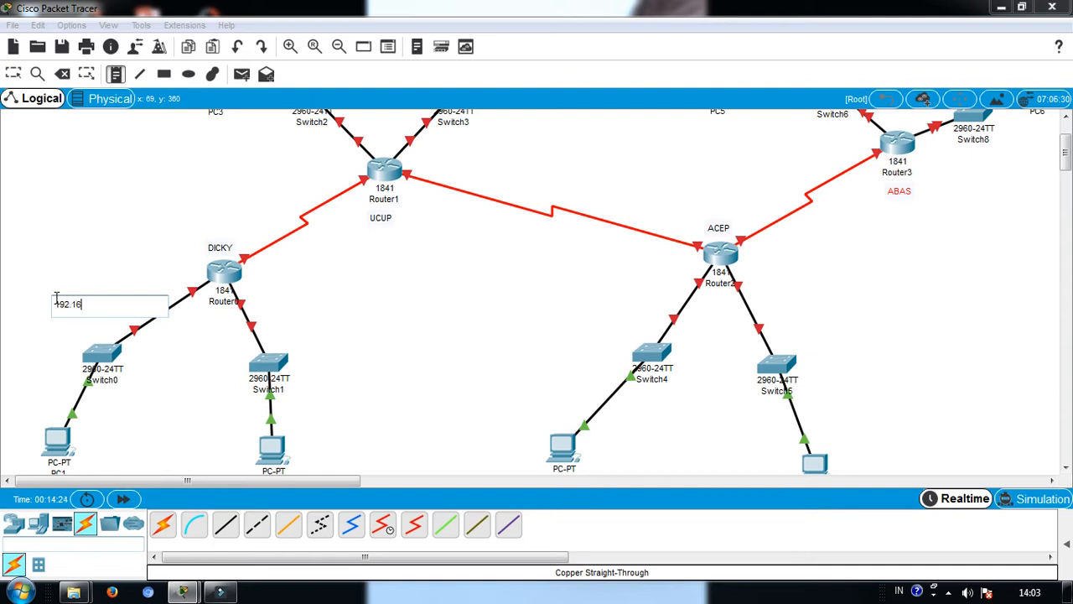
type(".11.0/24")
Add a text note reading 192.168.12.0/24 beside the link between Router0 and Switch1.
left_click(117, 73)
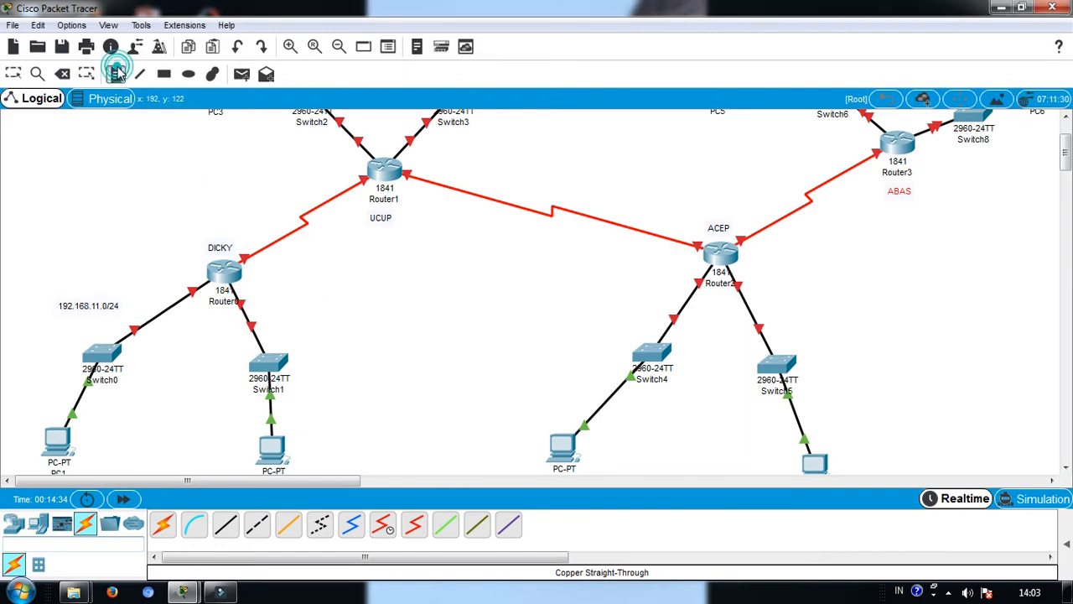
left_click(306, 328)
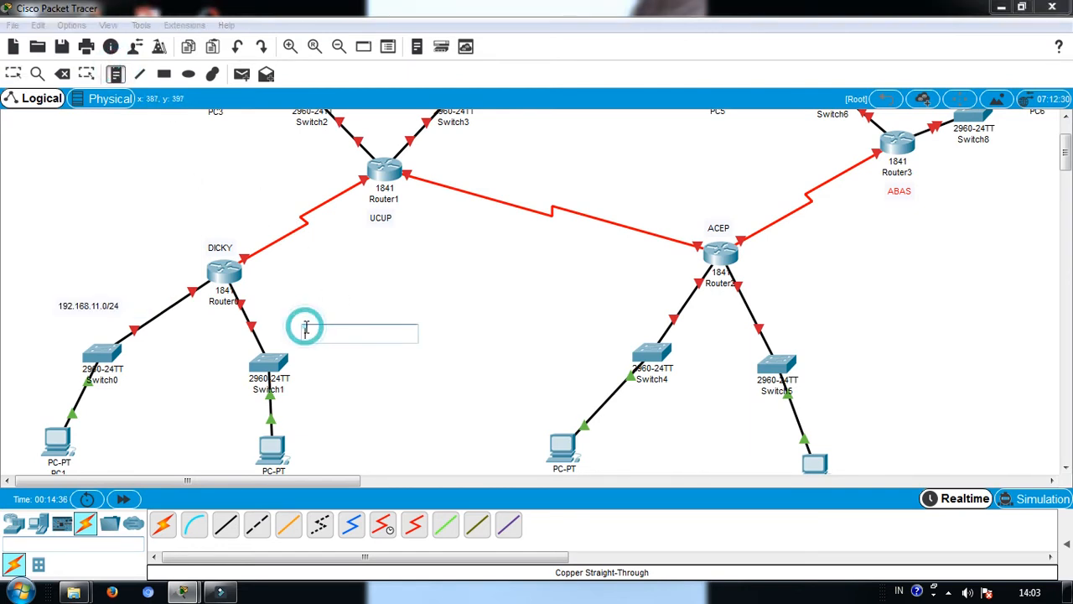
type("192.1")
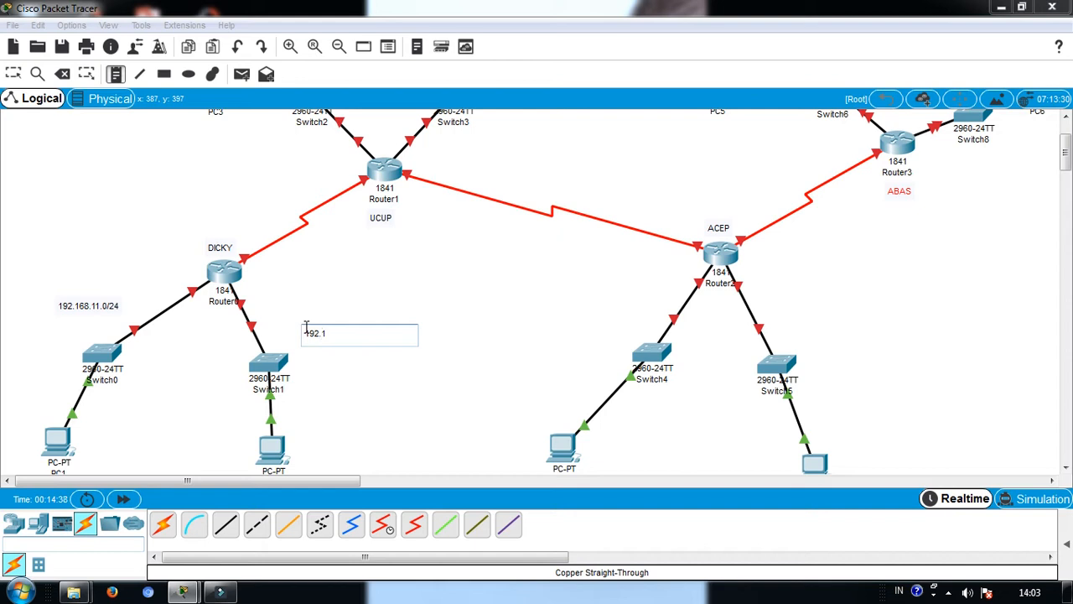
type("68.12.0/24")
Add a text note reading 192.168.13.0/24 just above Switch2 in Router1's network.
left_click_drag(1066, 154, 1064, 139)
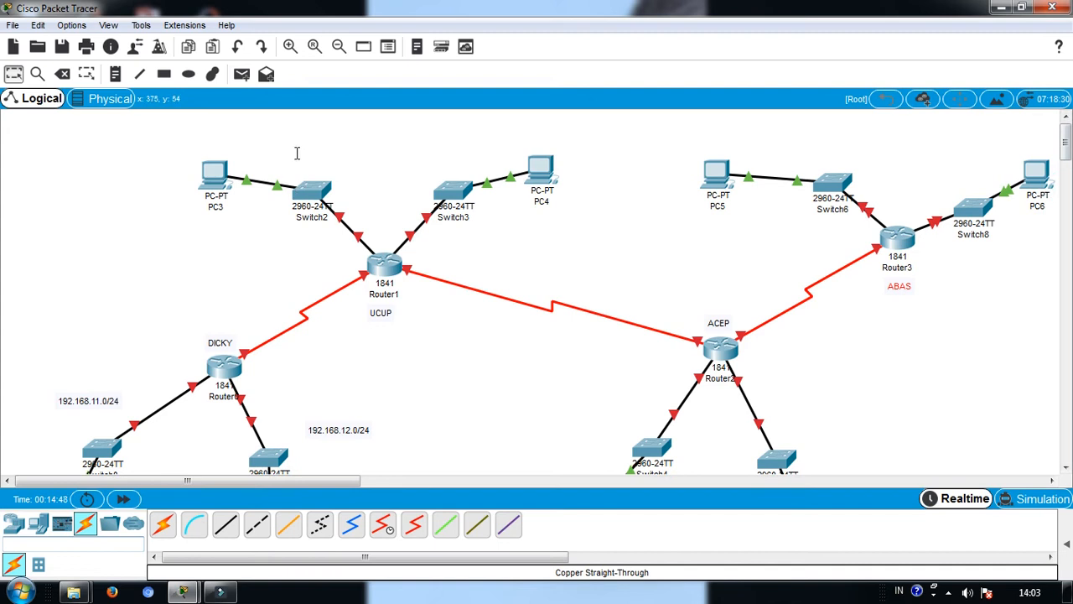
left_click(114, 74)
left_click(302, 153)
type("192.16")
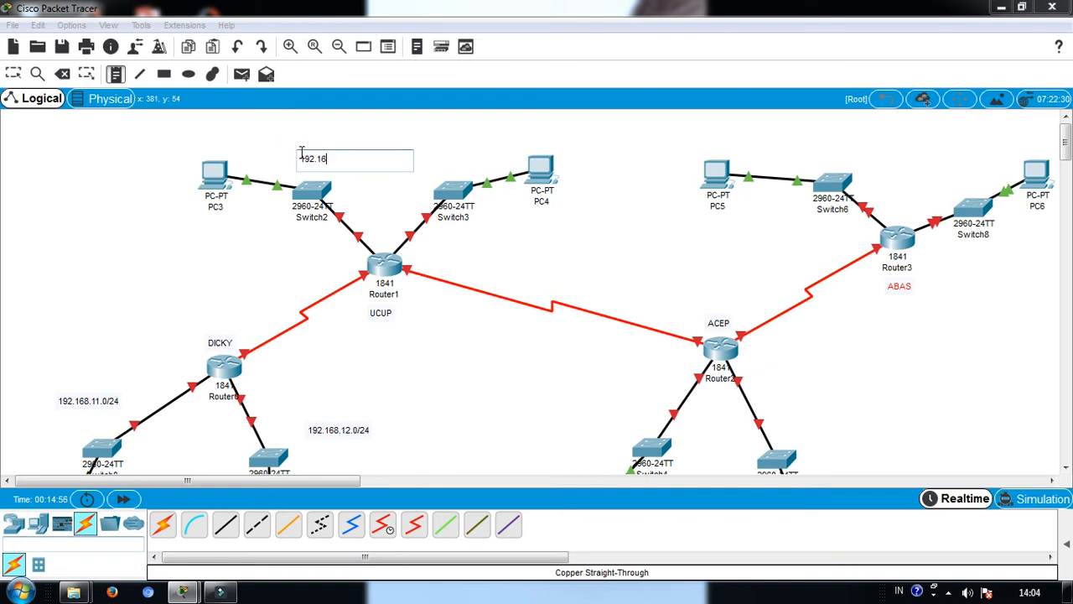
type("8.13.0/24")
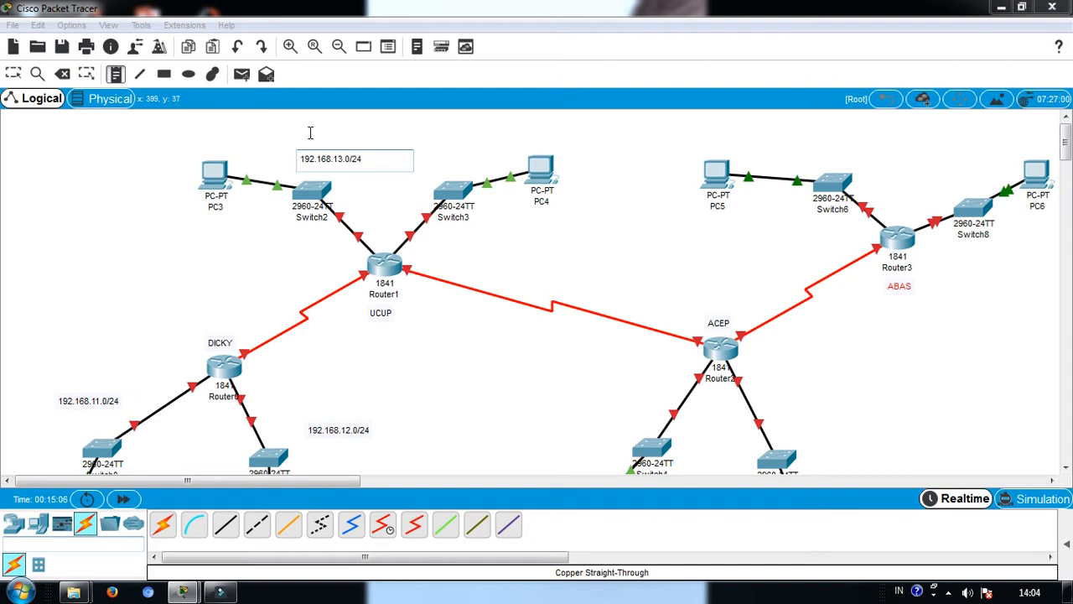
left_click(374, 170)
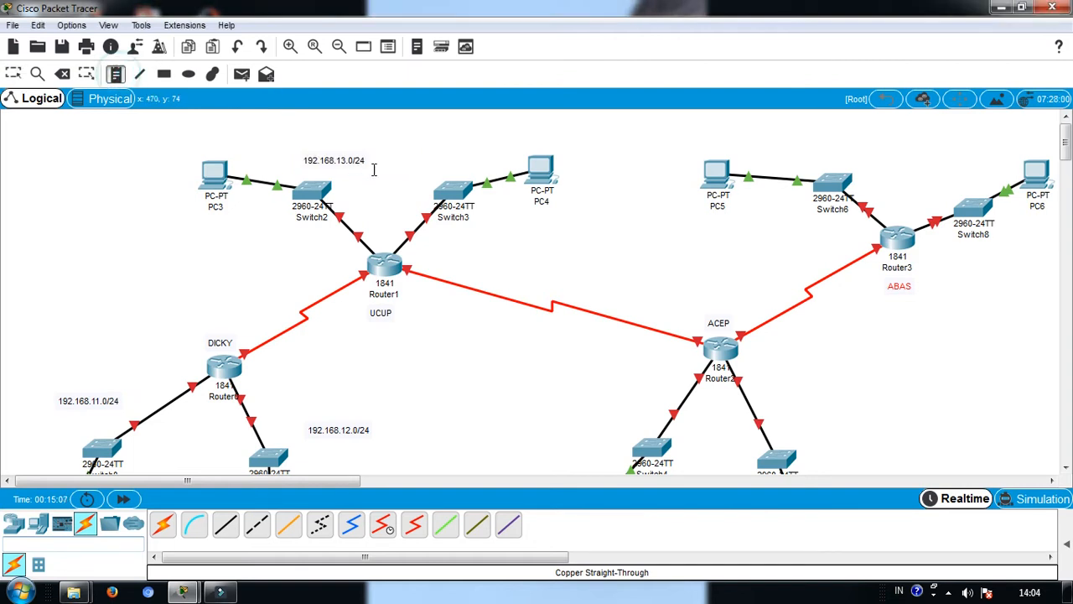
Add a text note reading 192.168.14.0/24 below Switch3, beside its link to Router1.
left_click(498, 234)
type("192.1")
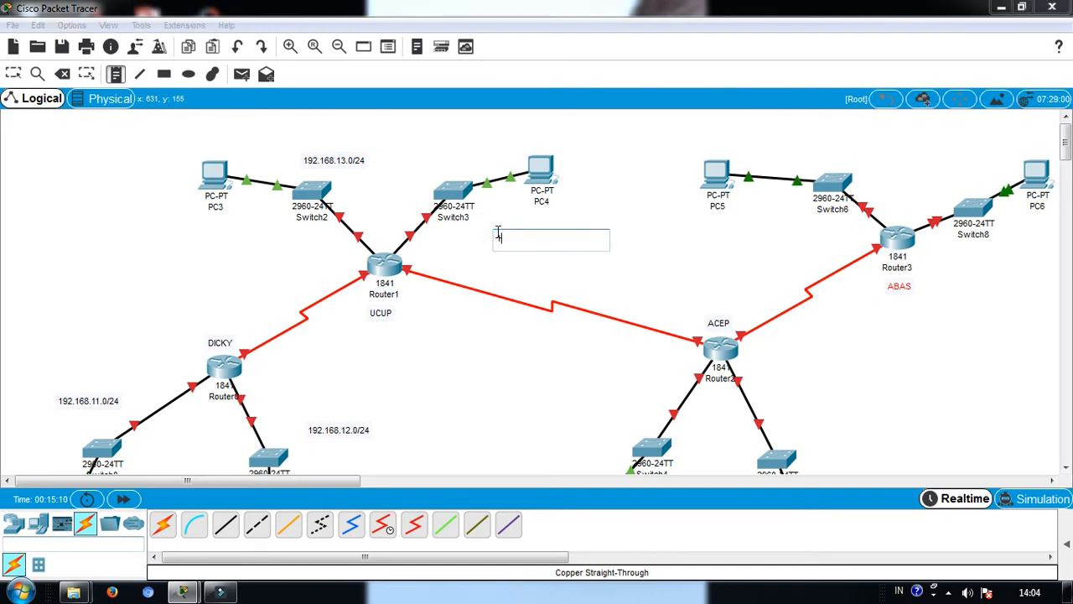
type("68.14.0/24")
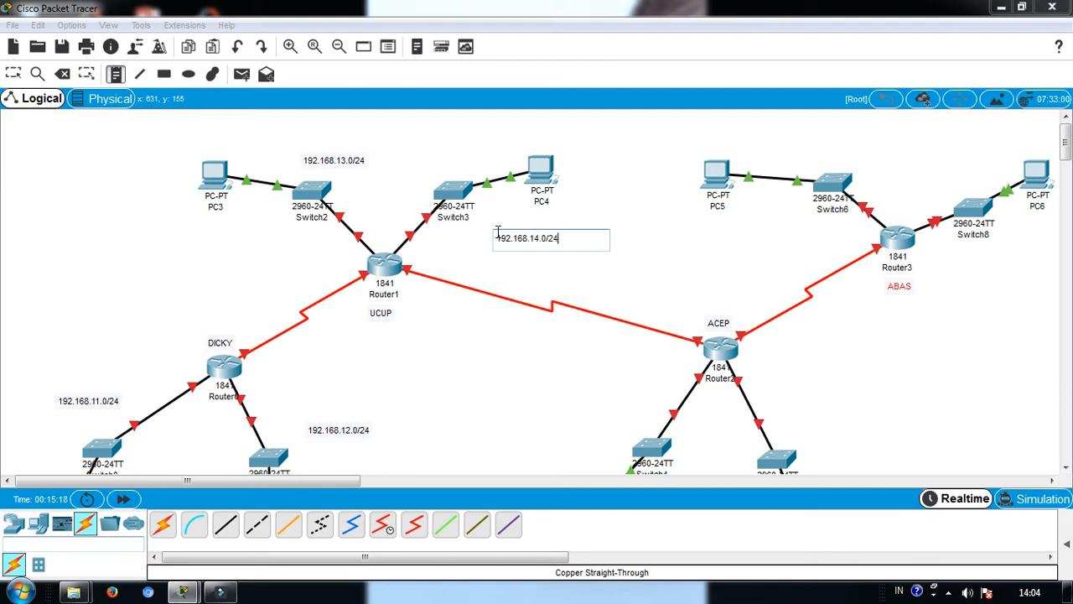
Add a text note reading 192.168.15.0/24 beside the link between Router2 and Switch4.
left_click_drag(1065, 141, 1065, 164)
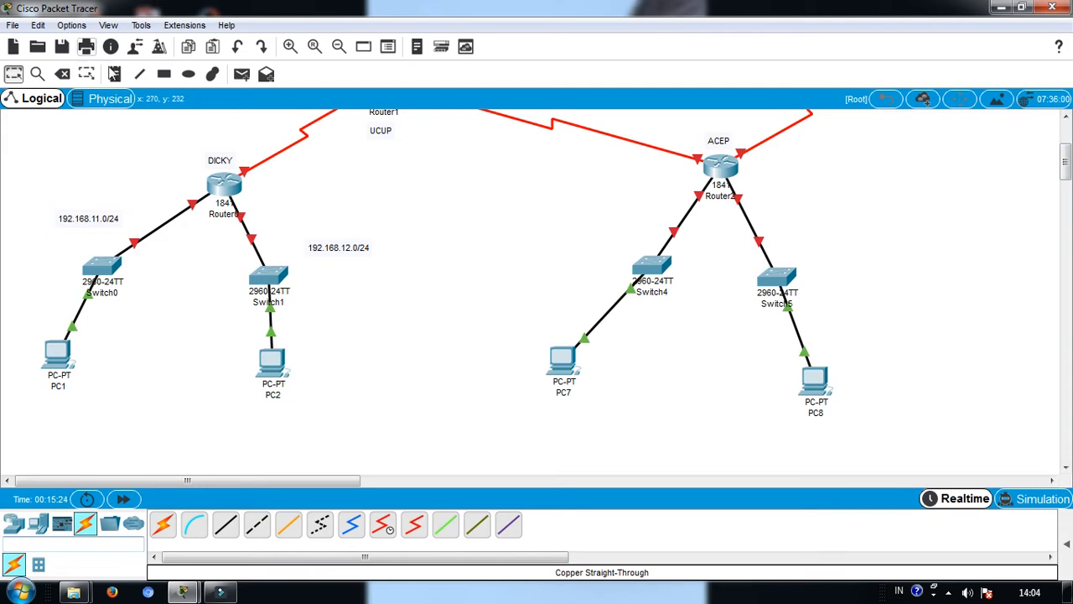
left_click(117, 77)
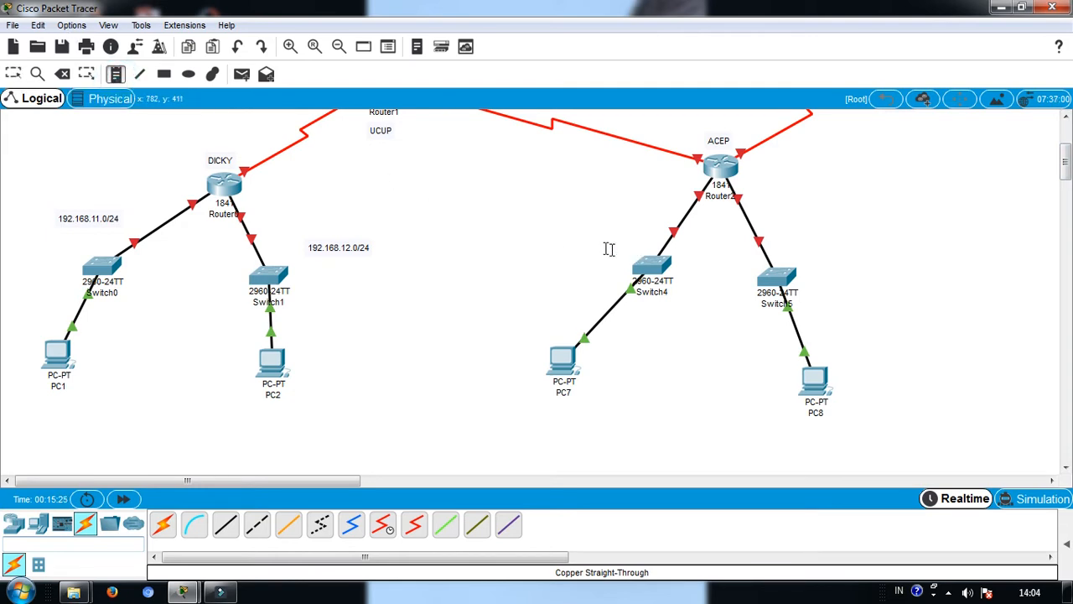
left_click(532, 231)
type("192.168.")
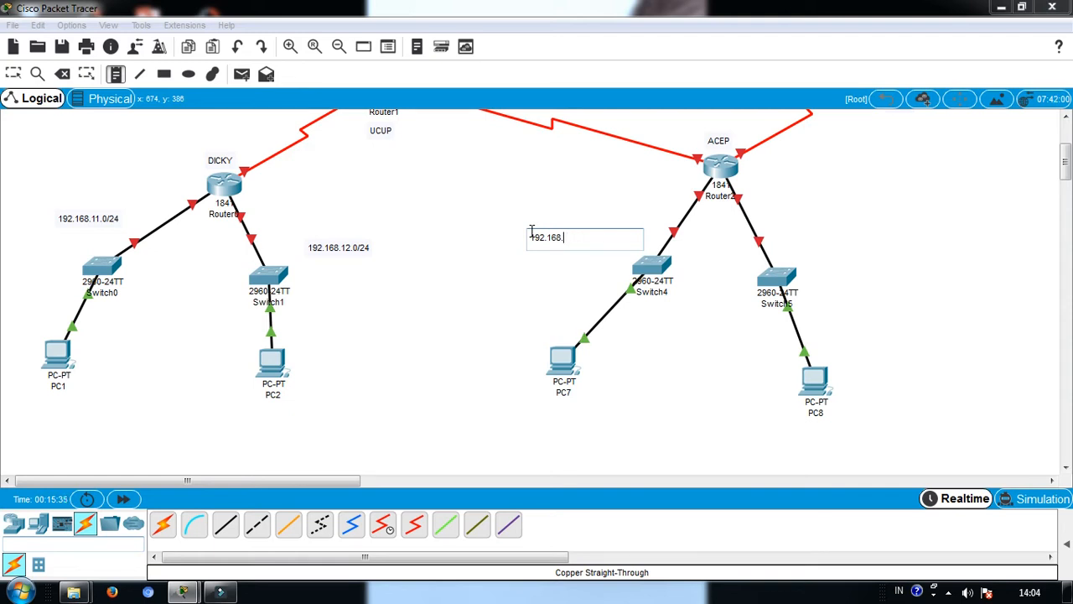
type("15.0/24")
Add a text note reading 192.168.16.0/24 beside the link between Router2 and Switch5.
left_click(116, 74)
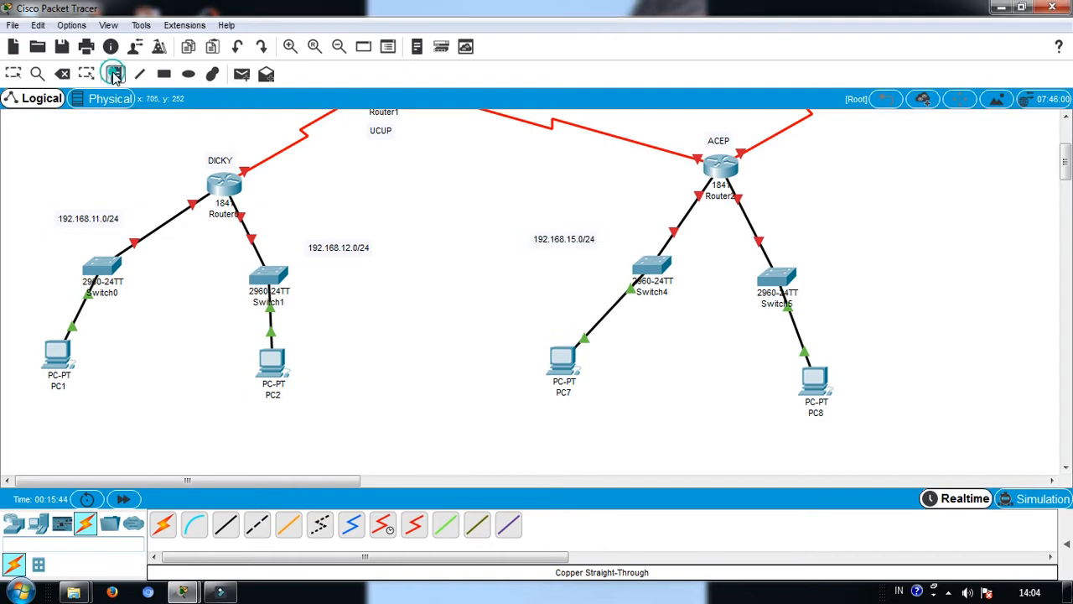
left_click(810, 247)
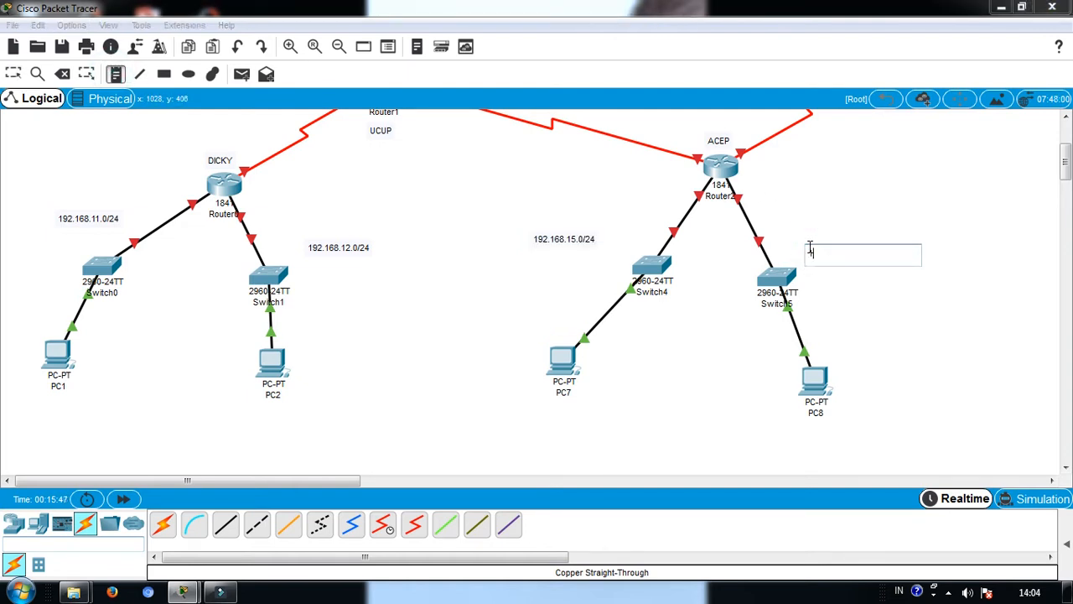
type("192.16")
type("8")
type(".15.0/2")
type("4")
key("BackSpace")
type("24")
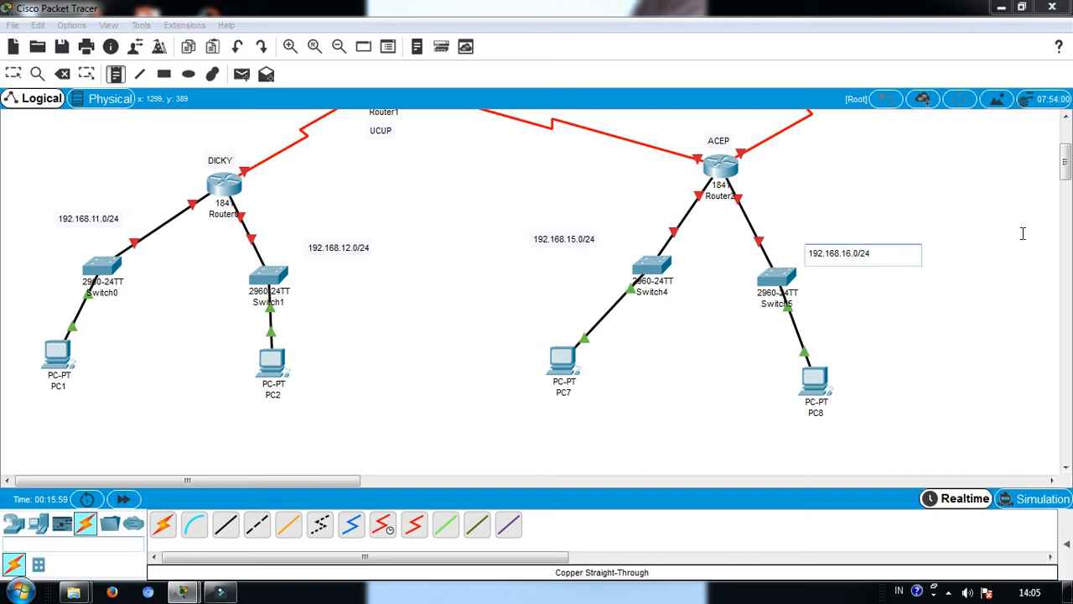
left_click(1023, 233)
Add a text note reading 192.168.17.0/24 below Switch6, beside Router3.
scroll(902, 136, "up", 3)
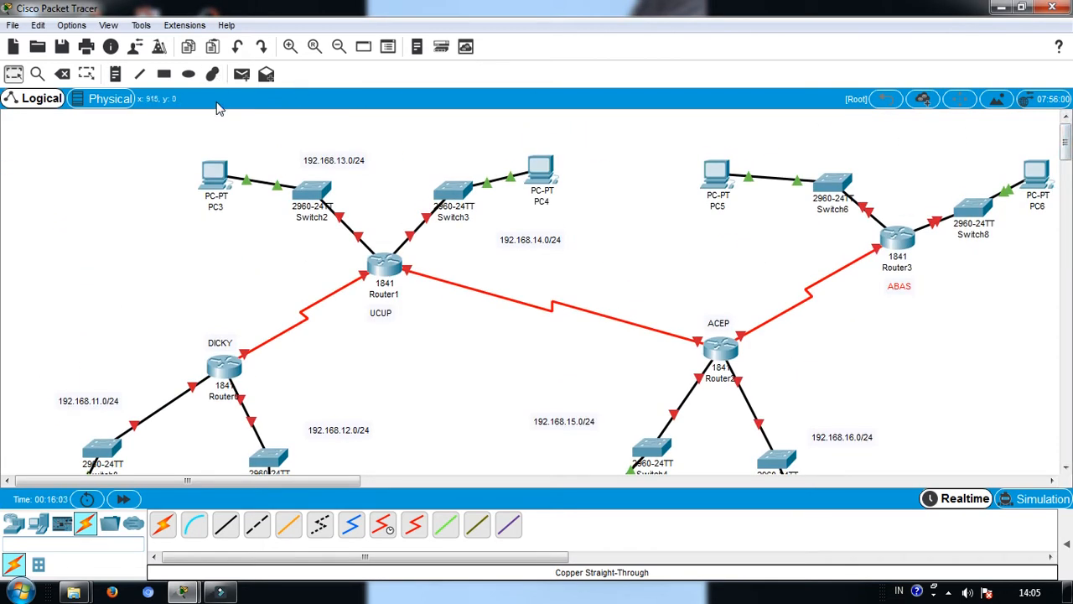
left_click(771, 232)
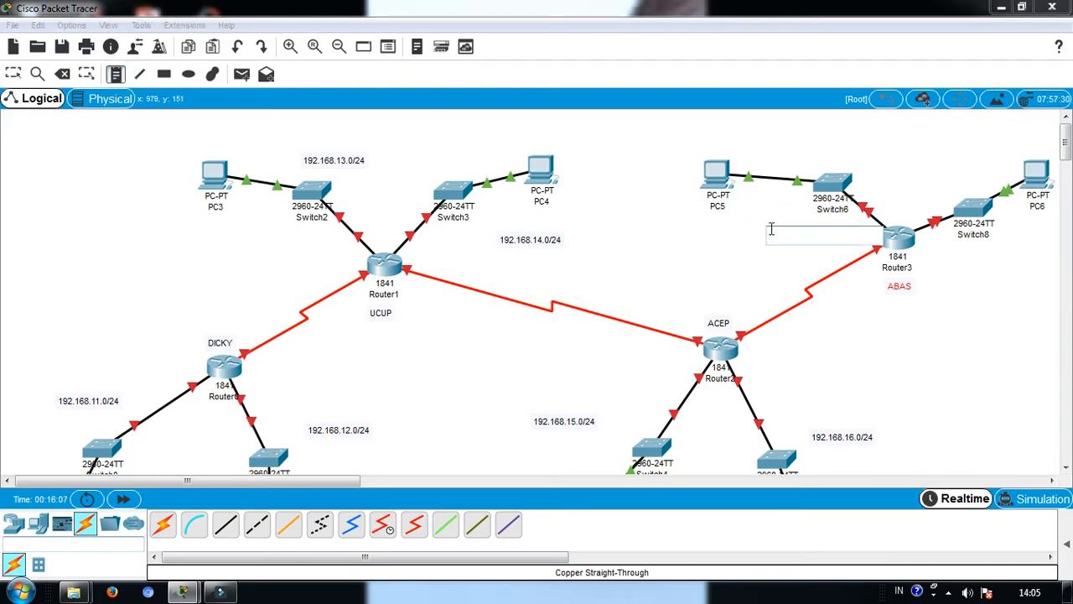
type("192.168")
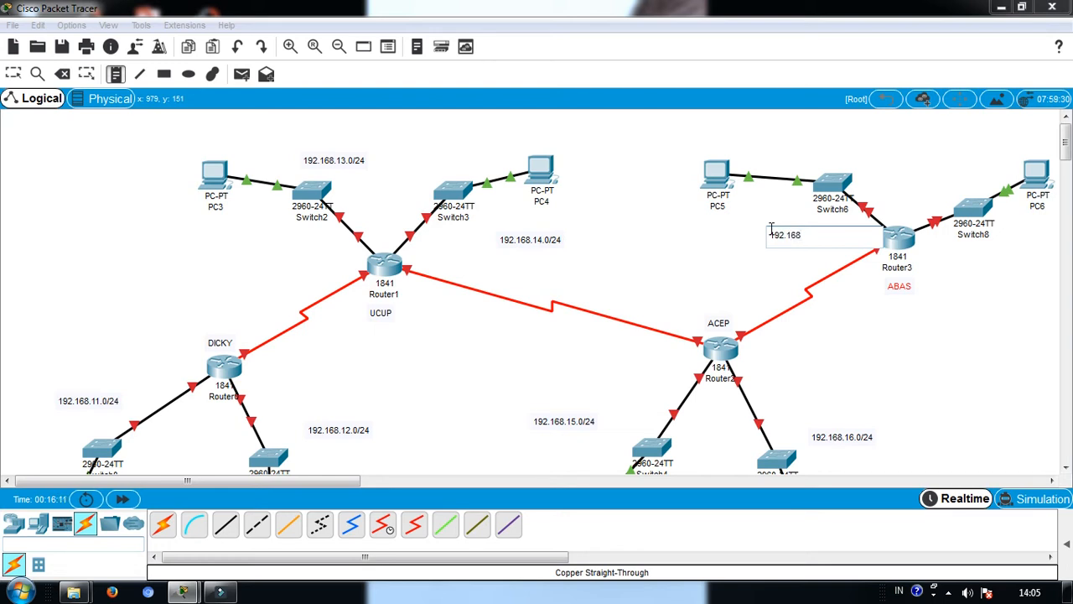
type("8.17.0/24")
Add a text note reading 192.168.18.0/24 below Switch8 in Router3's network.
left_click(114, 74)
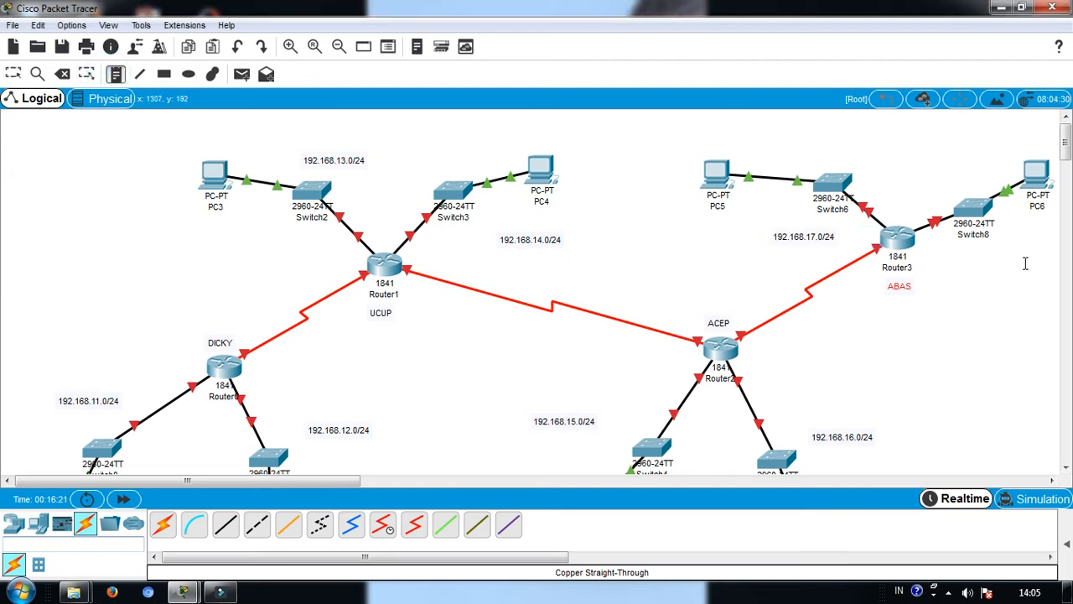
left_click(980, 267)
type("192.168.18.0")
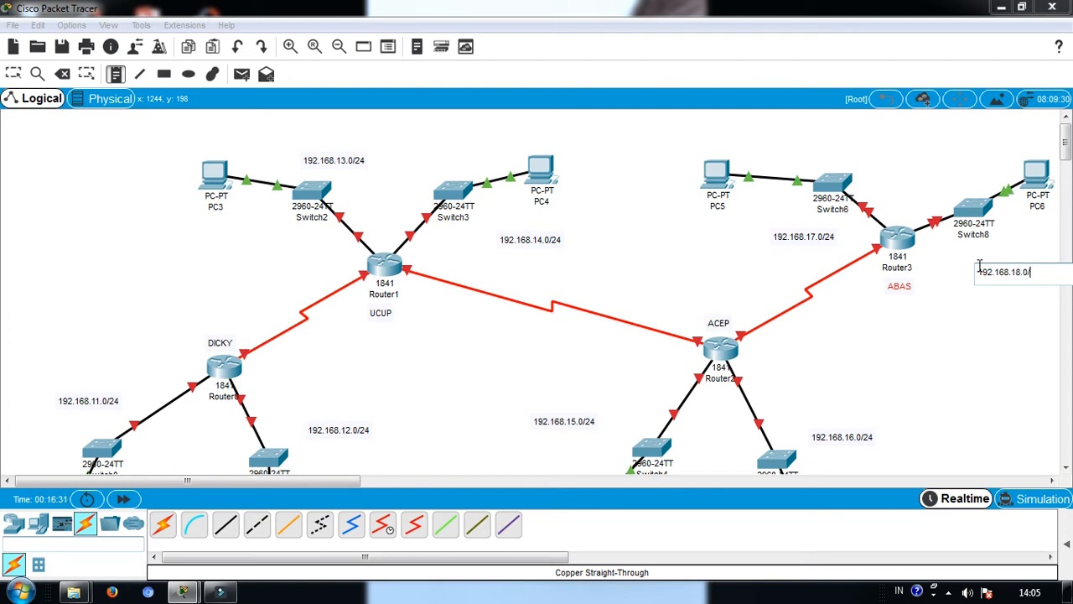
type("/24")
left_click(1019, 318)
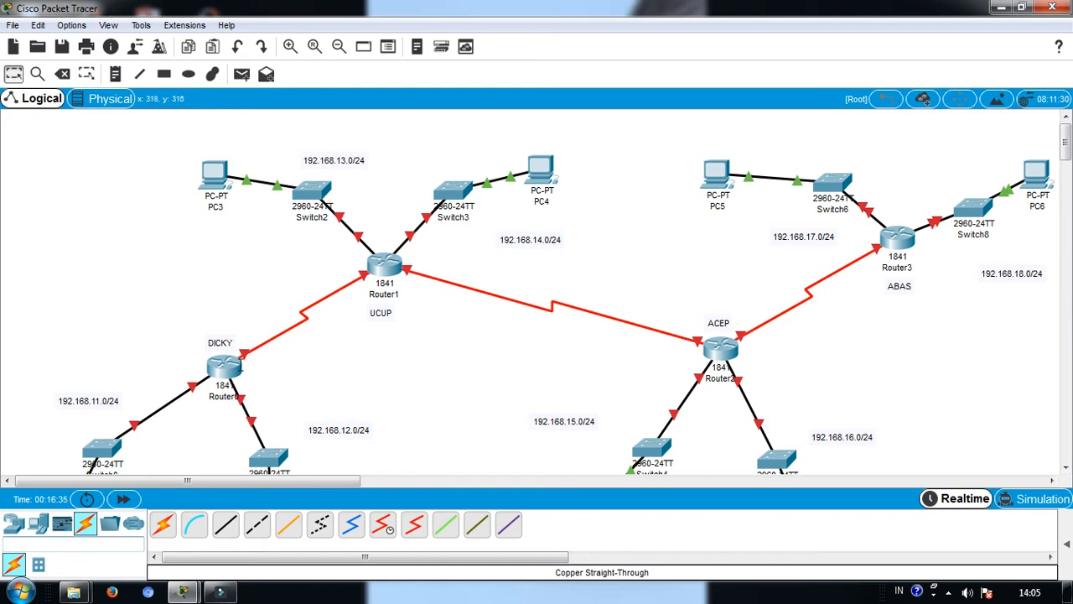
Add a text note reading 200.200.10.0/24 below the serial link between Router0 and Router1.
left_click(121, 77)
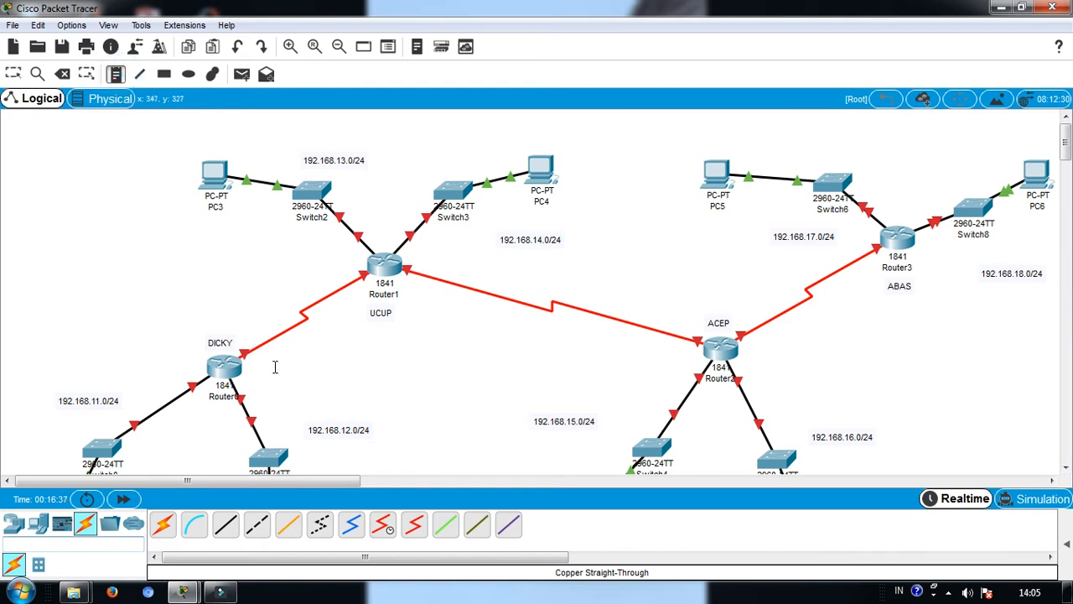
left_click(284, 361)
type("200.200.10.0")
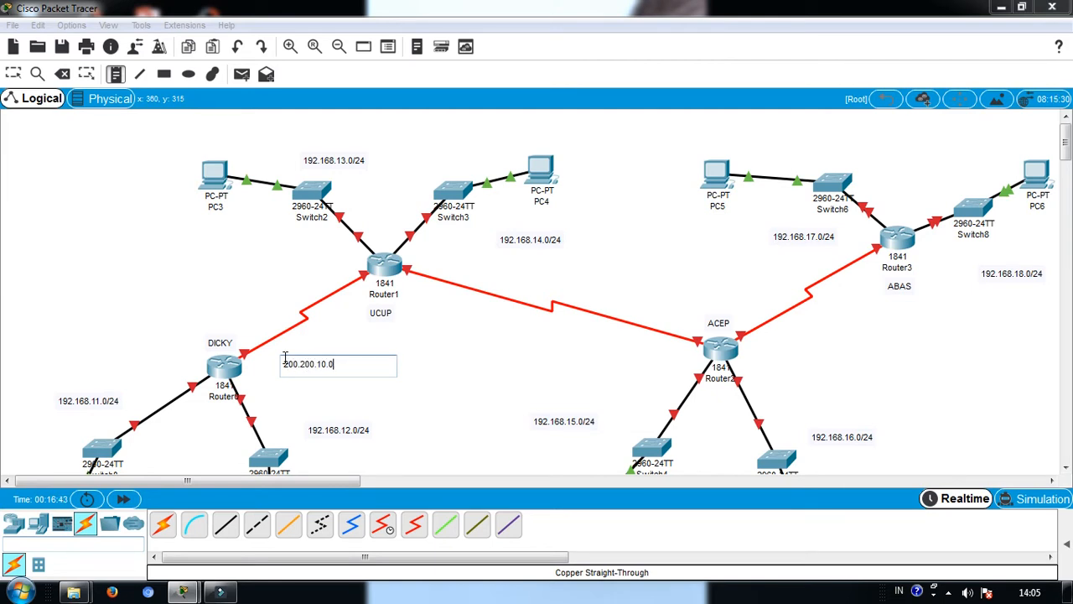
type("/24")
left_click(479, 304)
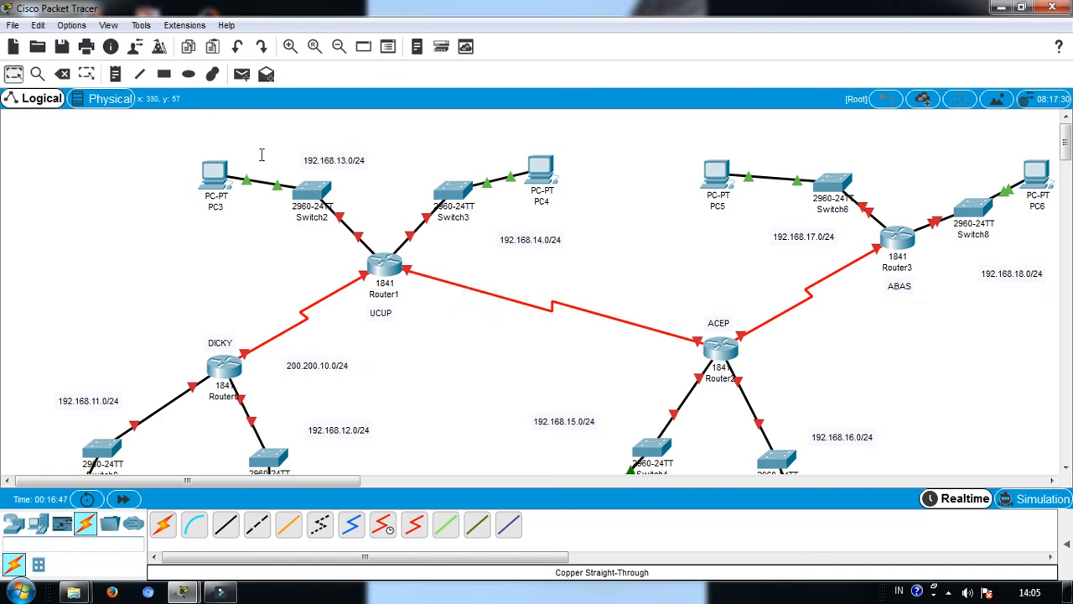
Add a text note reading 200.200.20.0/24 below the serial link between Router1 and Router2.
left_click(116, 74)
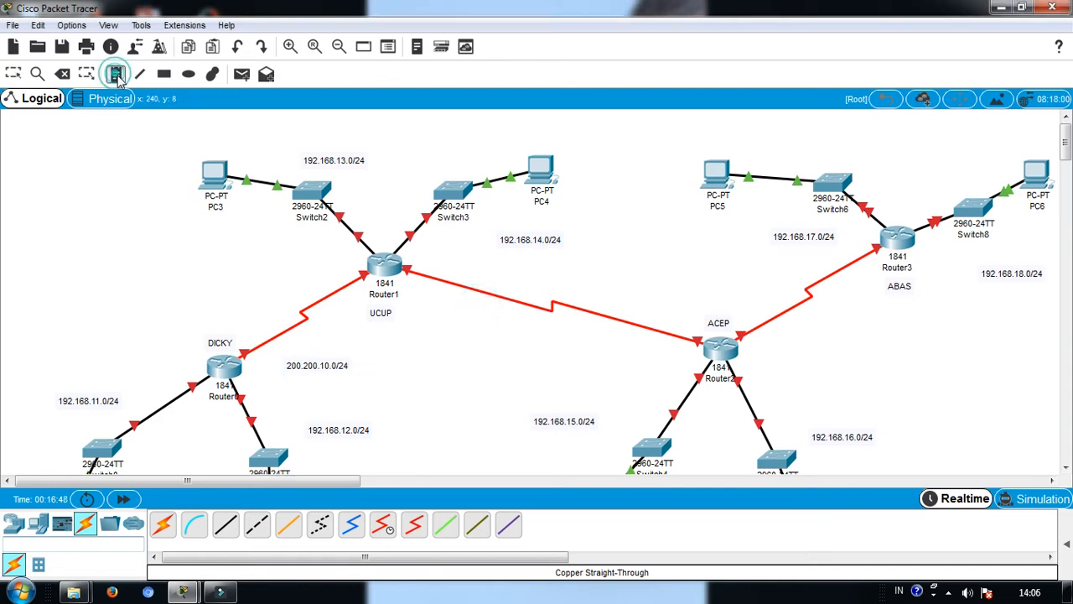
left_click(501, 339)
type("20")
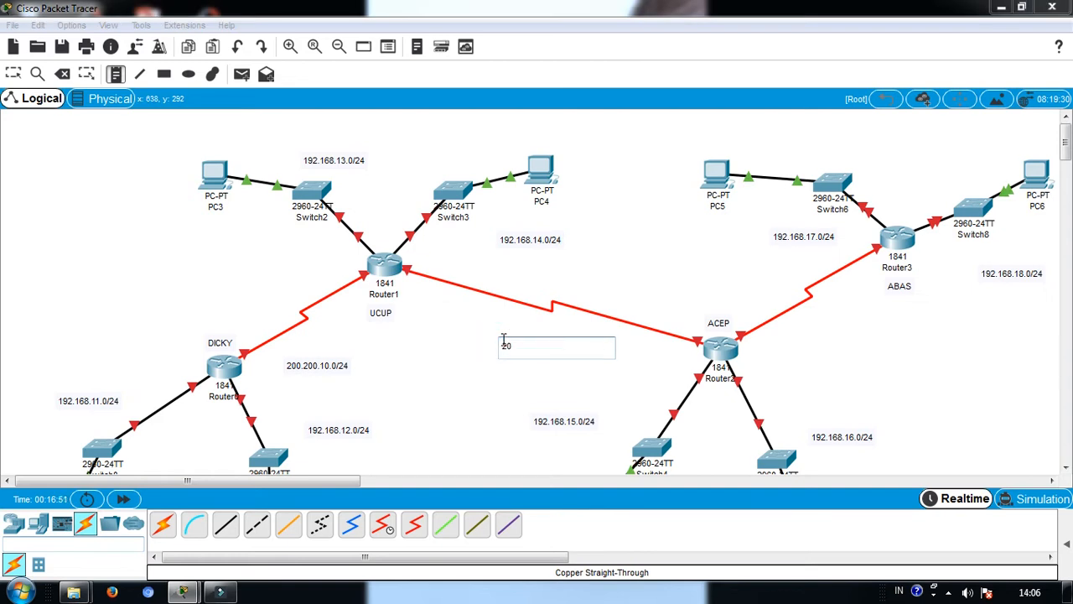
type("0.200.20.0/24")
left_click(537, 403)
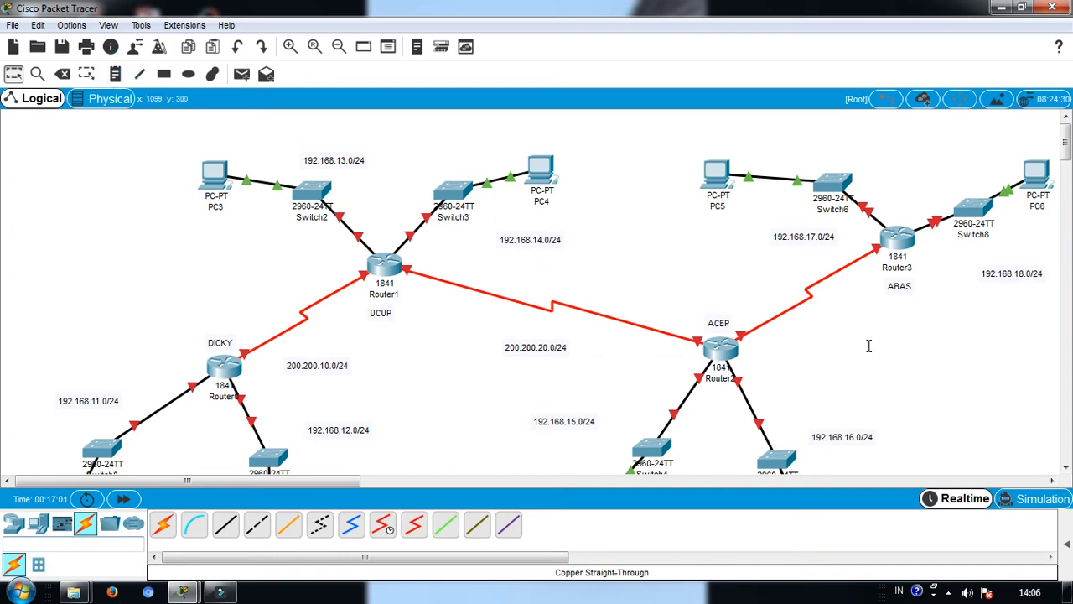
Add a text note reading 200.200.30.0/24 below the serial link between Router2 and Router3.
left_click(786, 324)
left_click(115, 73)
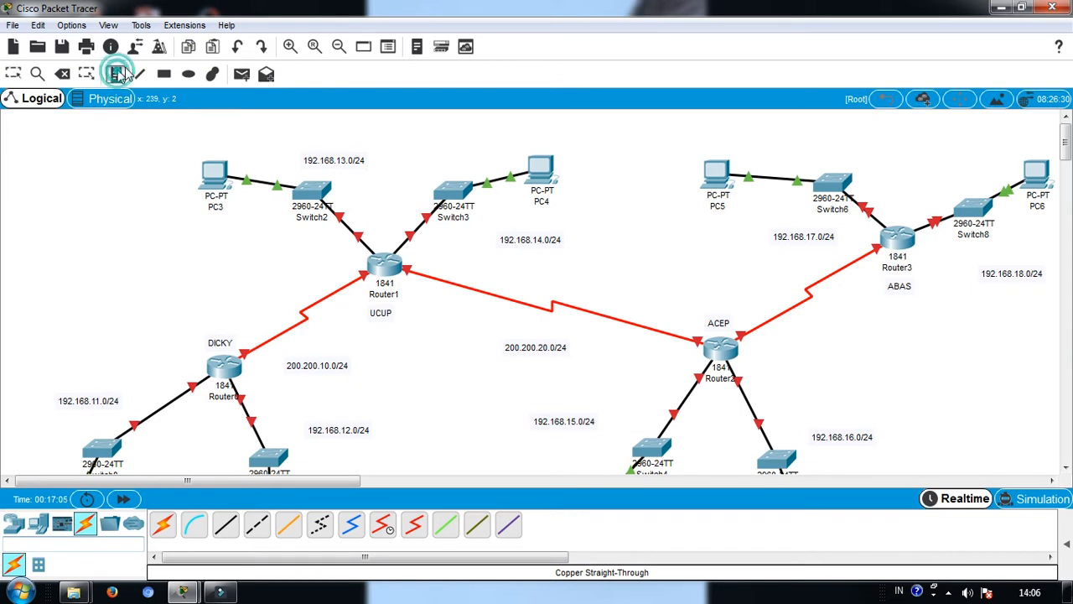
left_click(802, 337)
type("200.200.")
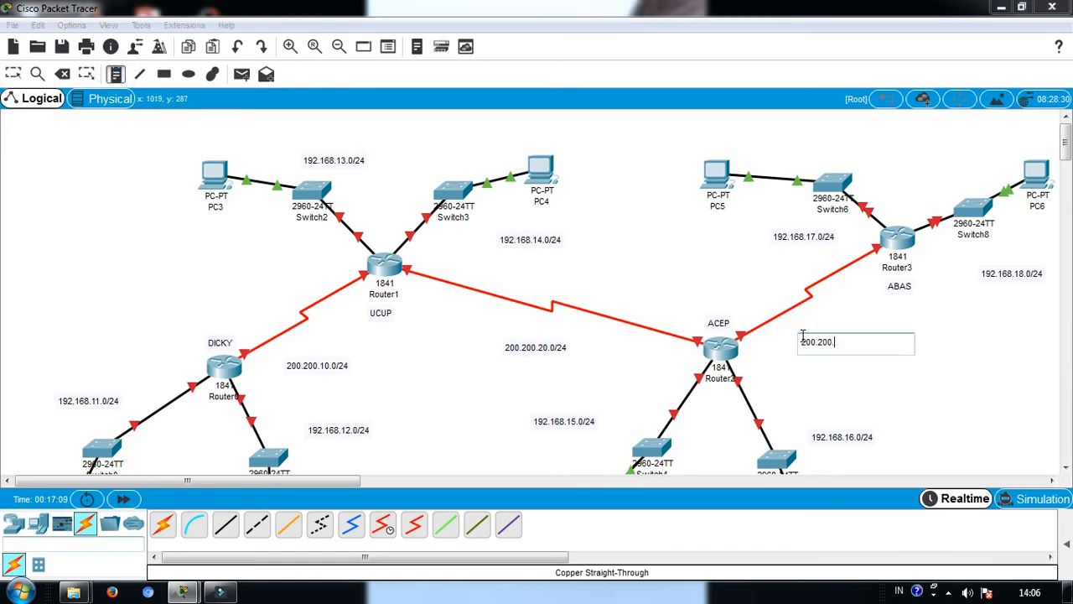
type("30.0/24")
left_click(891, 383)
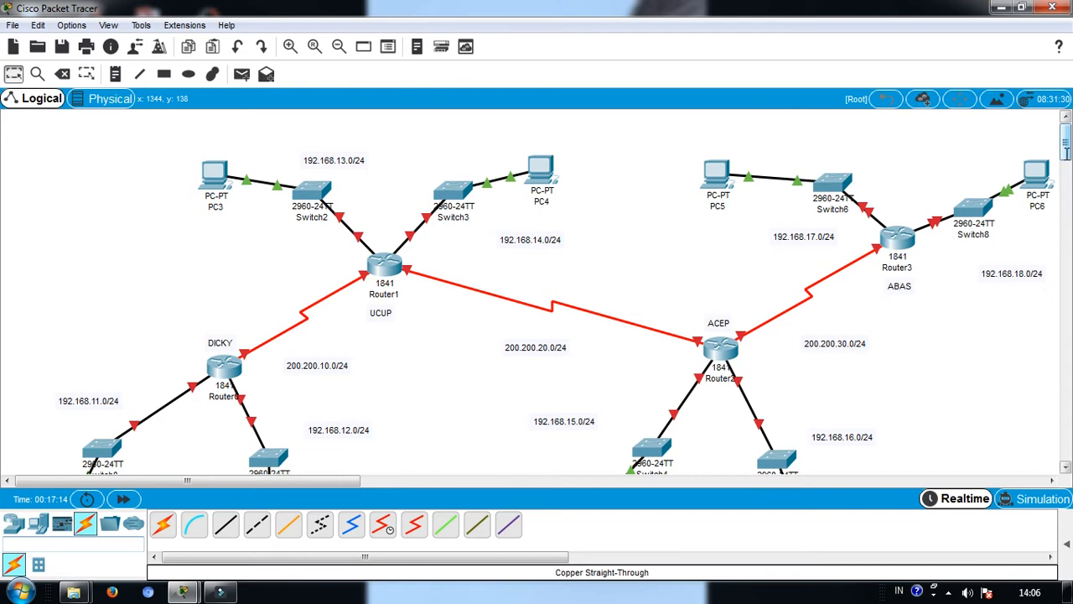
Check which ports the serial link between Router0 and Router1 uses at each end.
scroll(1065, 157, "down", 3)
mouse_move(1068, 159)
left_mouse_down()
mouse_move(1069, 150)
mouse_move(1069, 171)
mouse_move(1069, 159)
left_mouse_up()
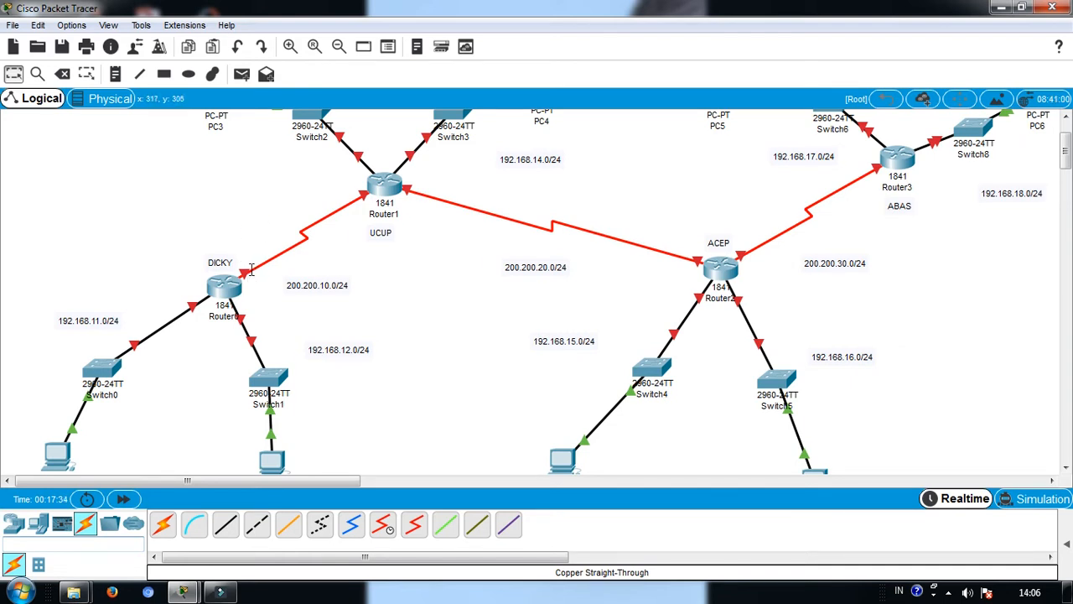
mouse_move(250, 270)
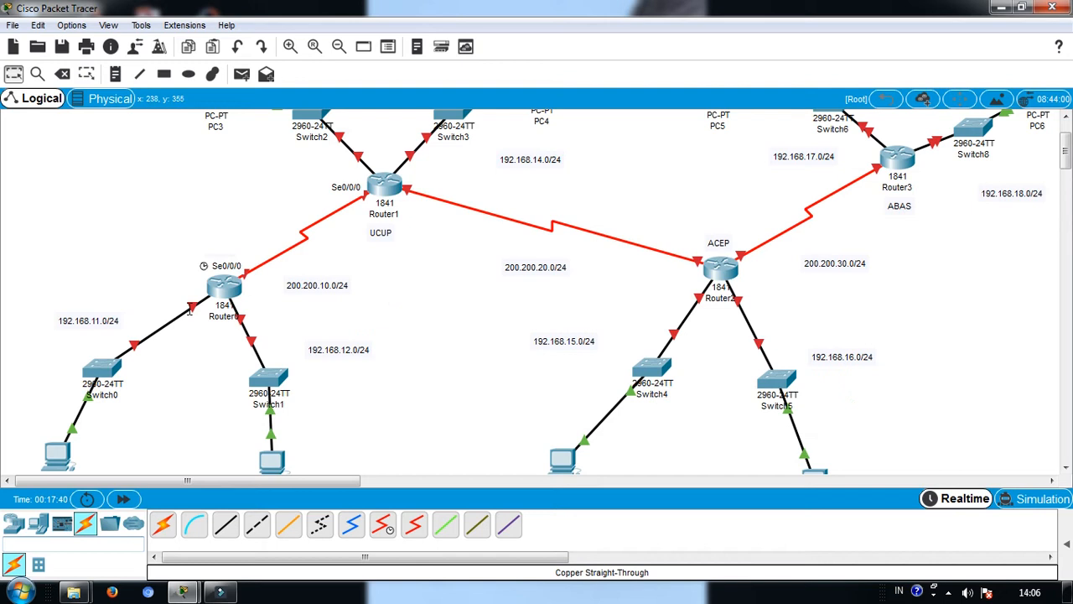
Open Router0's command line and decline the initial configuration dialog to reach the user prompt.
left_click(225, 287)
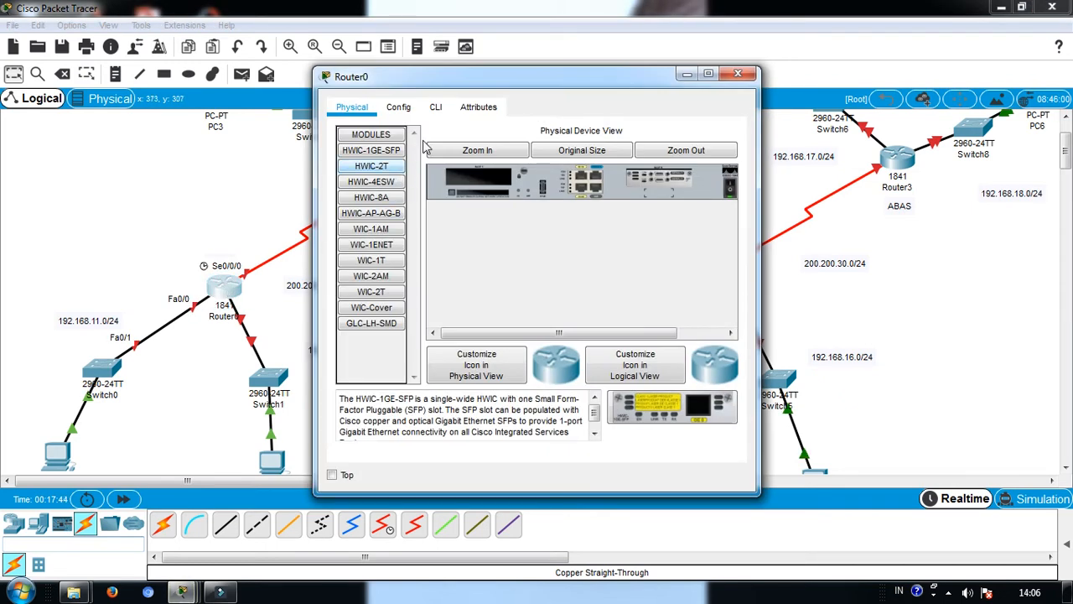
left_click(434, 112)
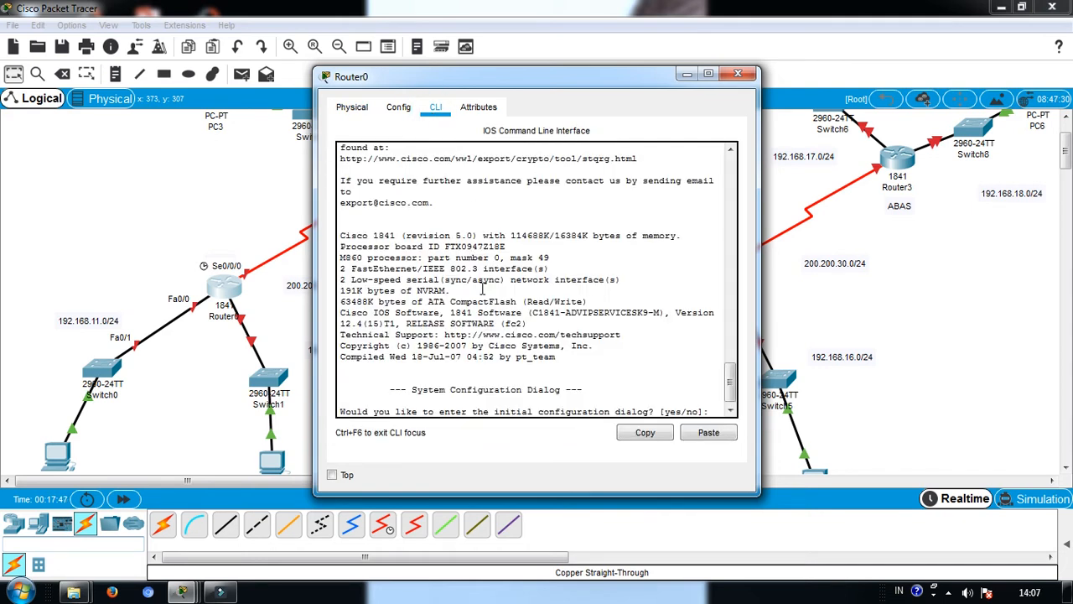
type("N")
key("BackSpace")
type("n")
key("Return")
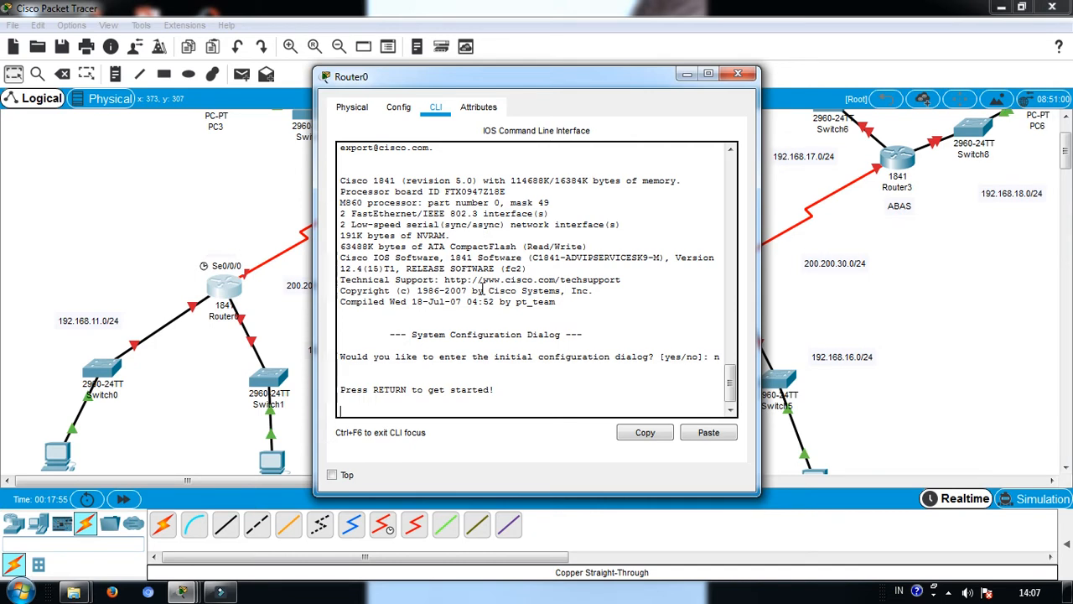
key("Return")
key("Return")
Enter privileged mode and then global configuration mode on Router0 with enable and configure terminal.
type("enab")
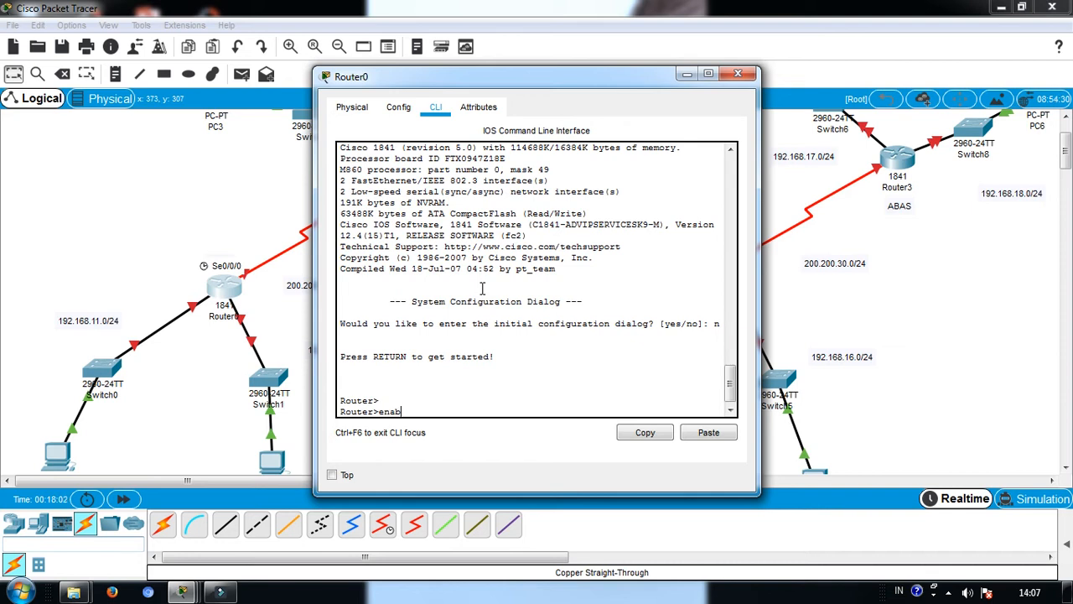
key("Tab")
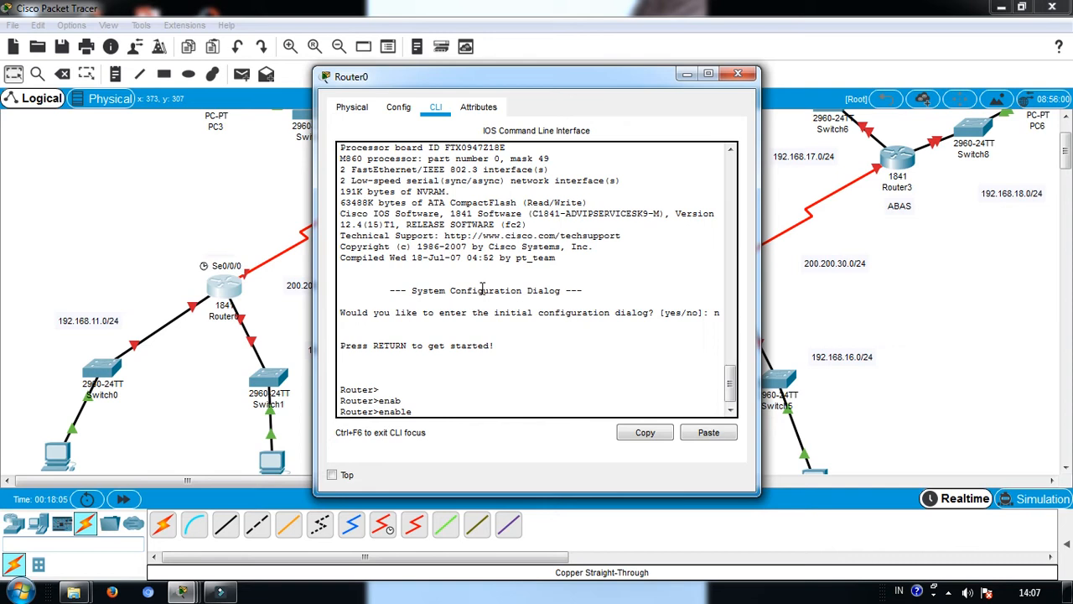
key("Return")
type("conf")
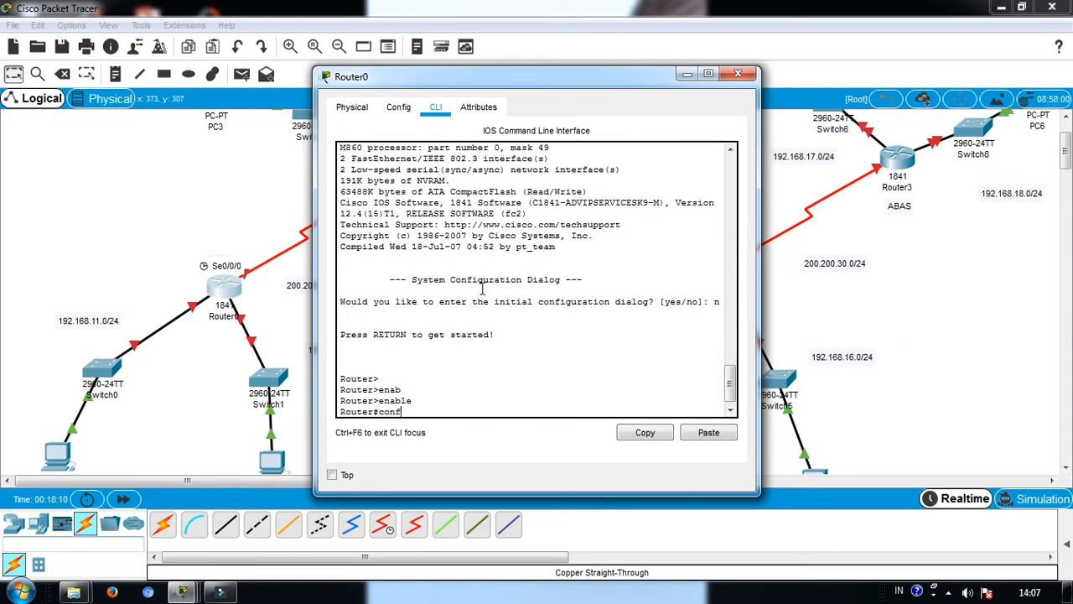
key("Tab")
type("t")
key("Tab")
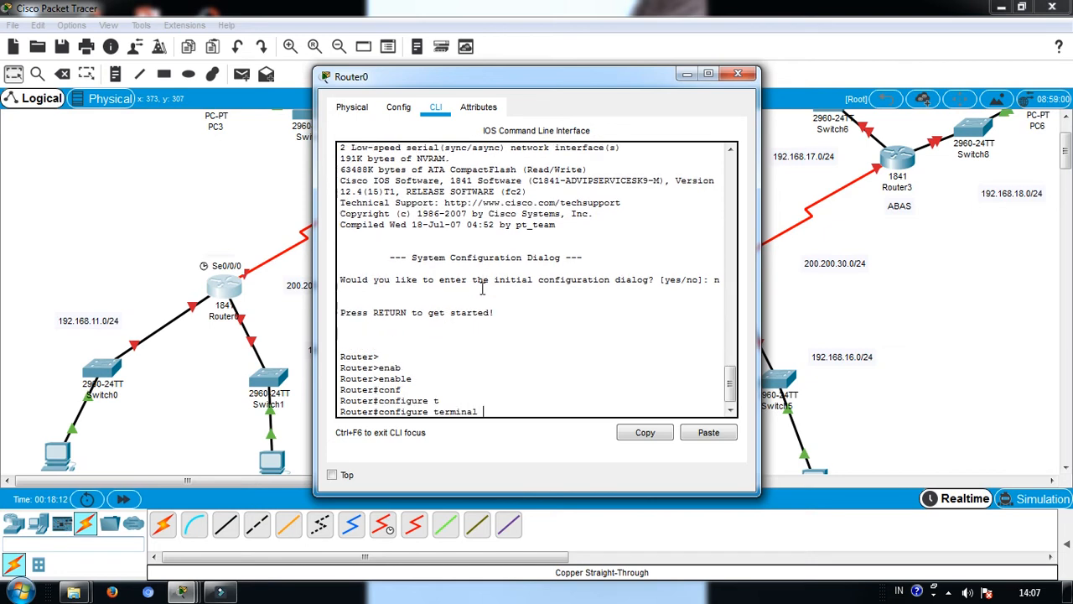
key("Return")
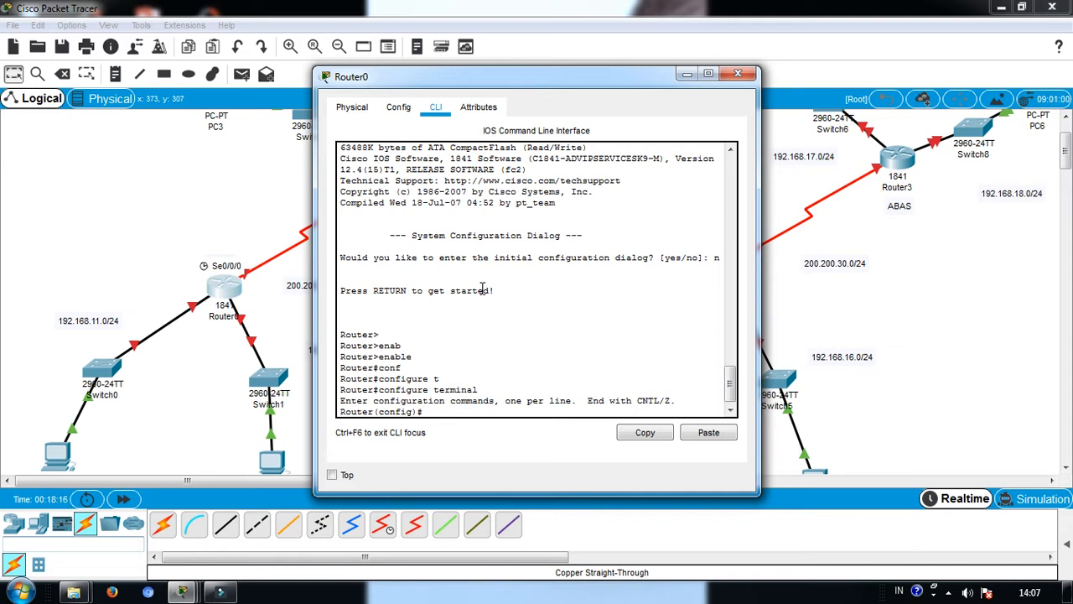
Select interface fastEthernet 0/0 on Router0 and enable it with no shutdown.
type("int")
key("Tab")
type("fa")
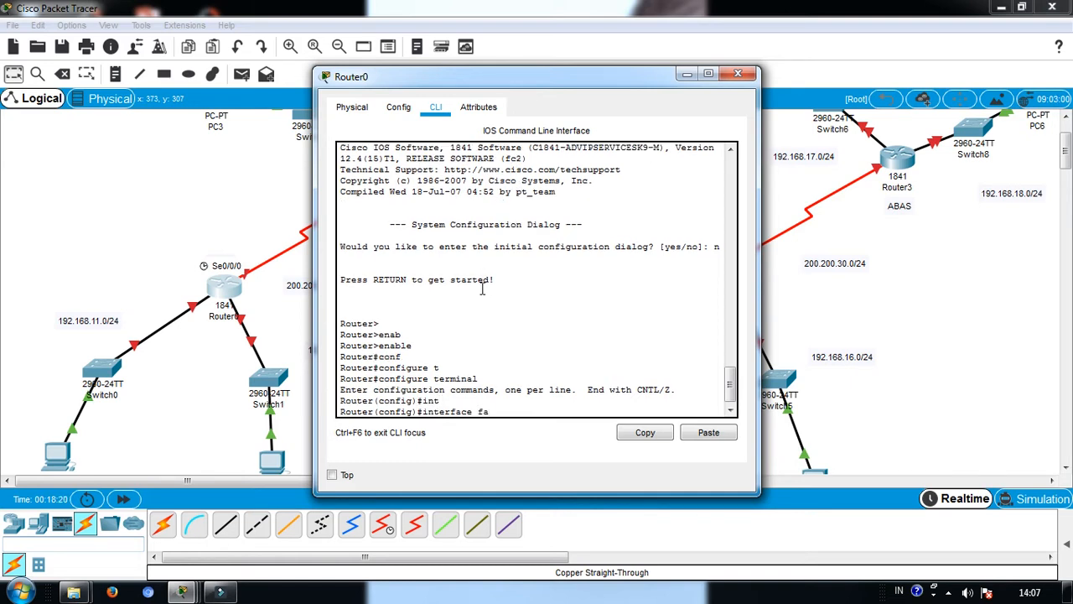
key("Tab")
type("0/0")
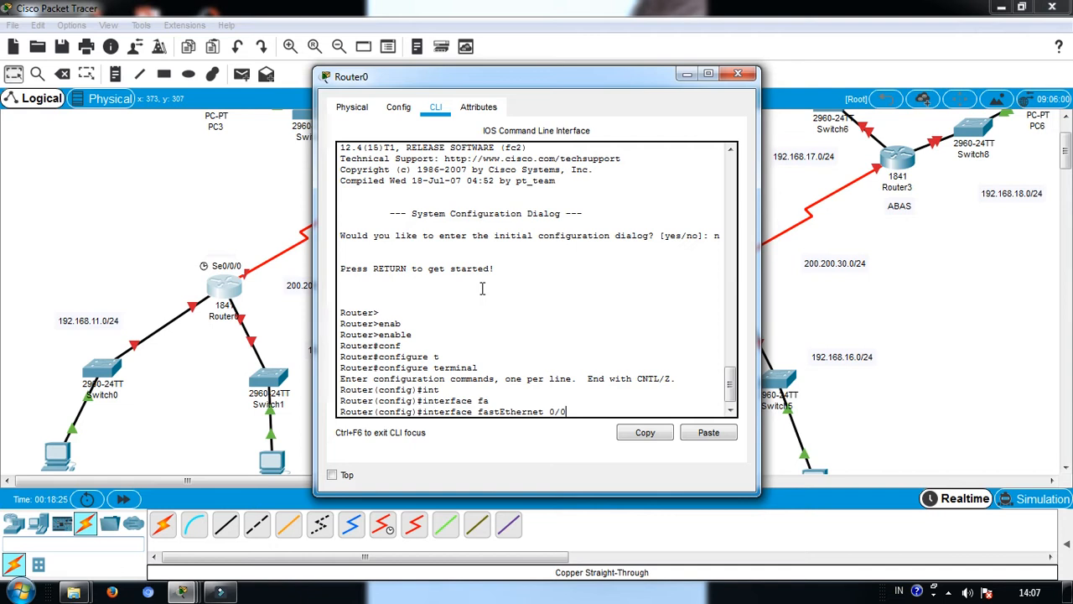
key("Return")
type("no")
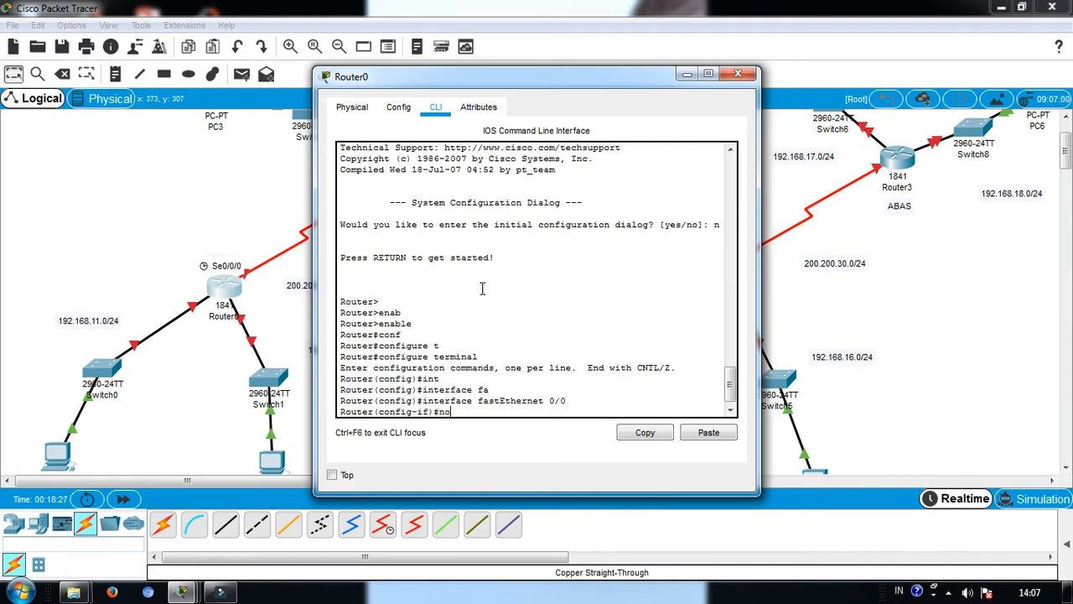
type(" sh")
key("Tab")
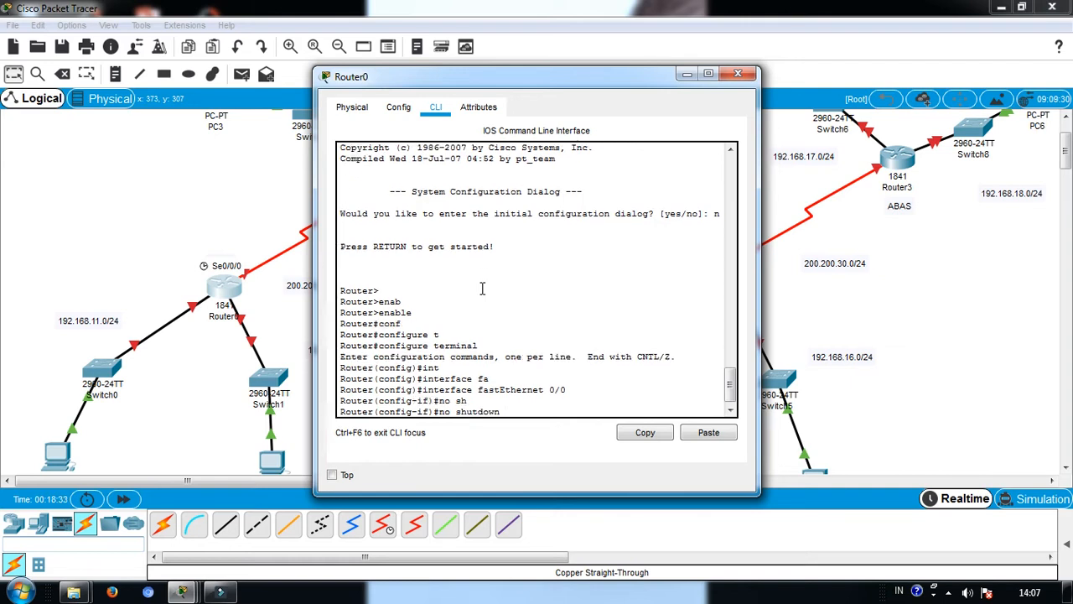
key("Return")
key("Return")
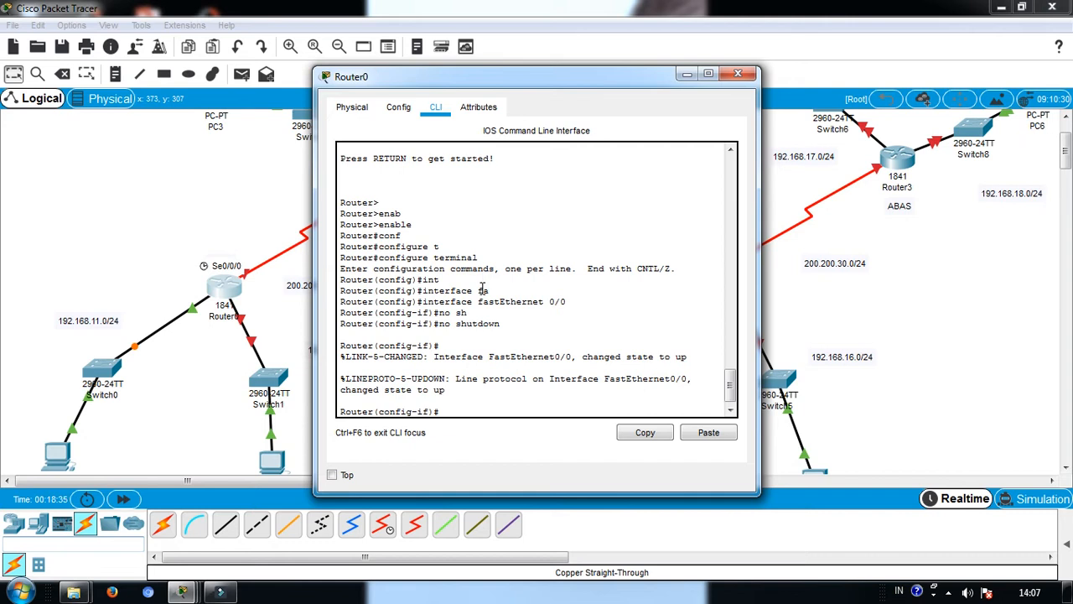
Assign IP address 192.168.11.1 with mask 255.255.255.0 to fastEthernet 0/0 and exit the interface configuration.
type("ip ad")
key("Tab")
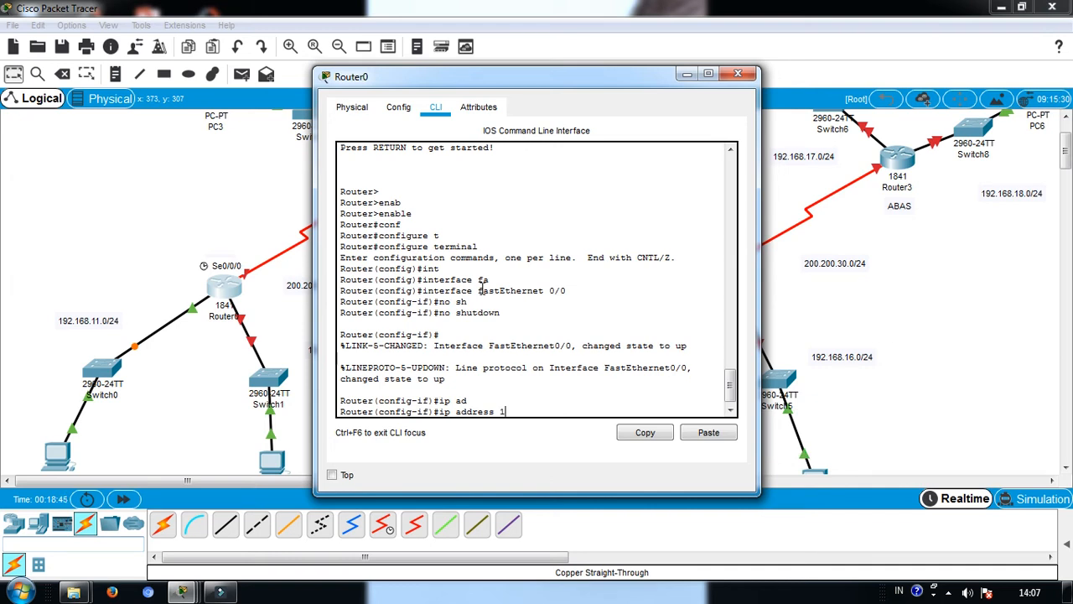
type("192.168.11")
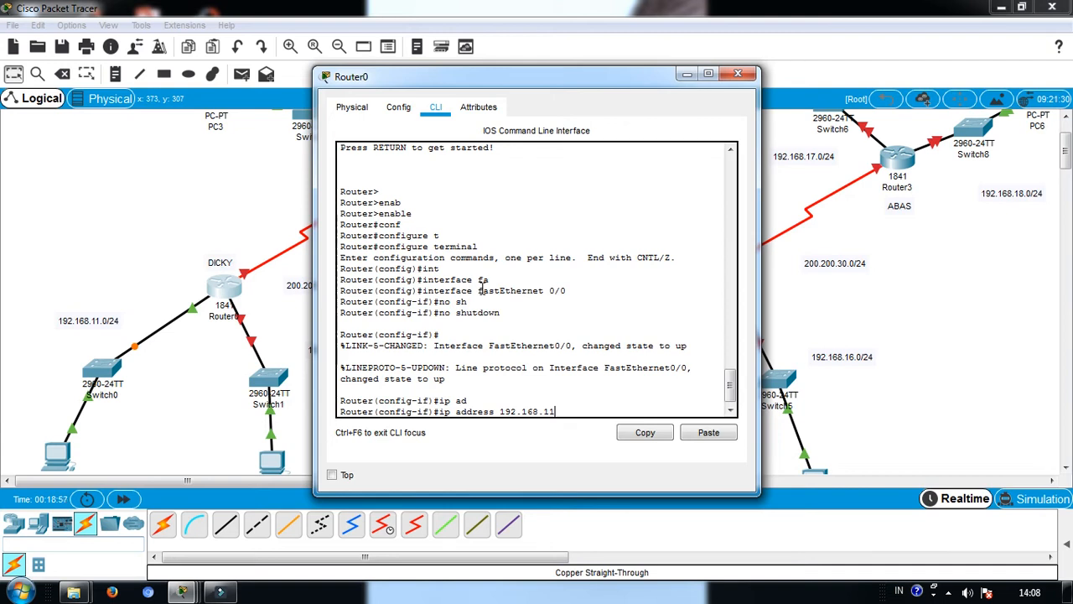
type(".1")
type("255.255.255.")
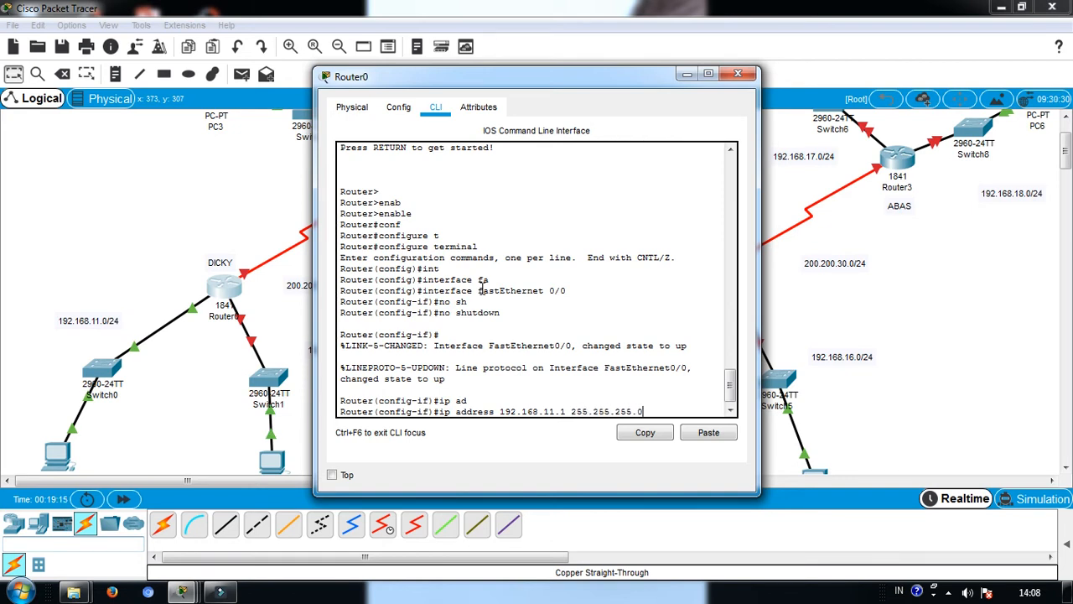
type("0")
key("Return")
type("exit")
key("Return")
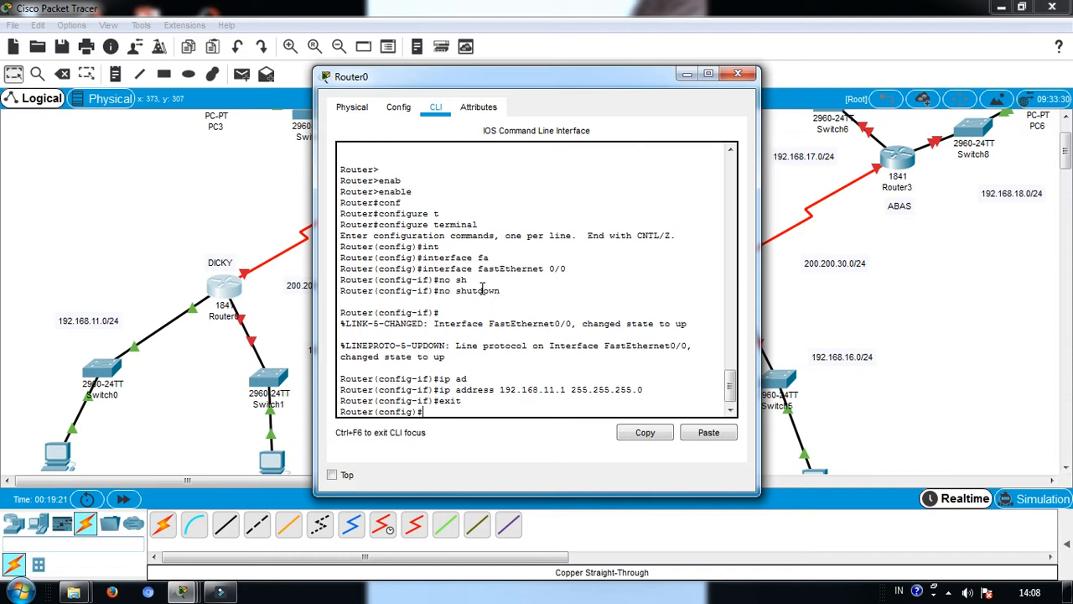
Select interface fastEthernet 0/1 on Router0 and enable it with no shutdown.
key("Up")
key("Up")
key("Up")
key("Up")
key("BackSpace")
type("1")
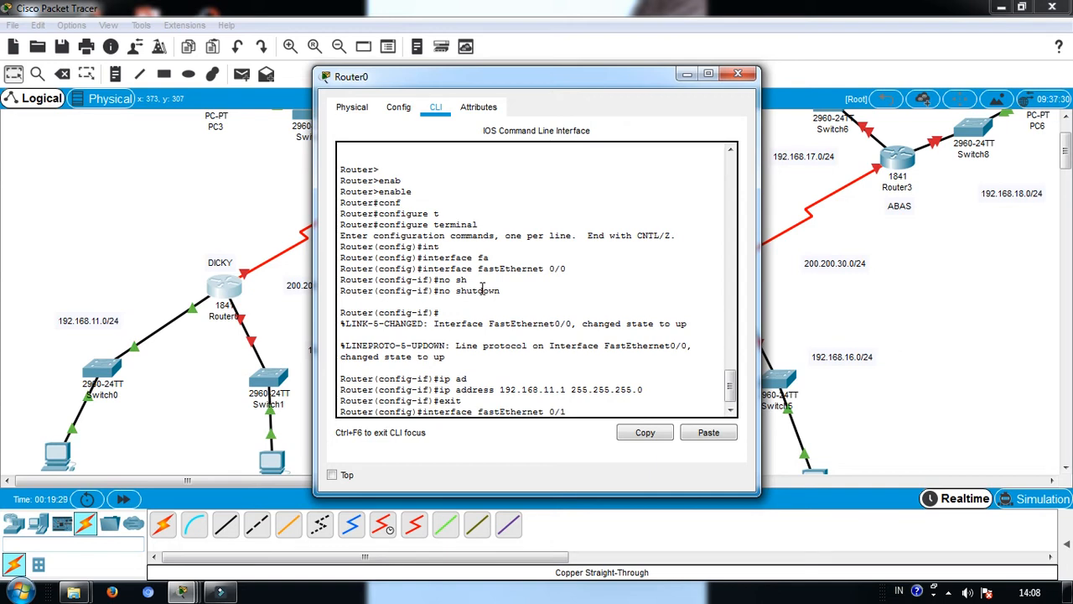
key("Return")
key("Up")
key("Up")
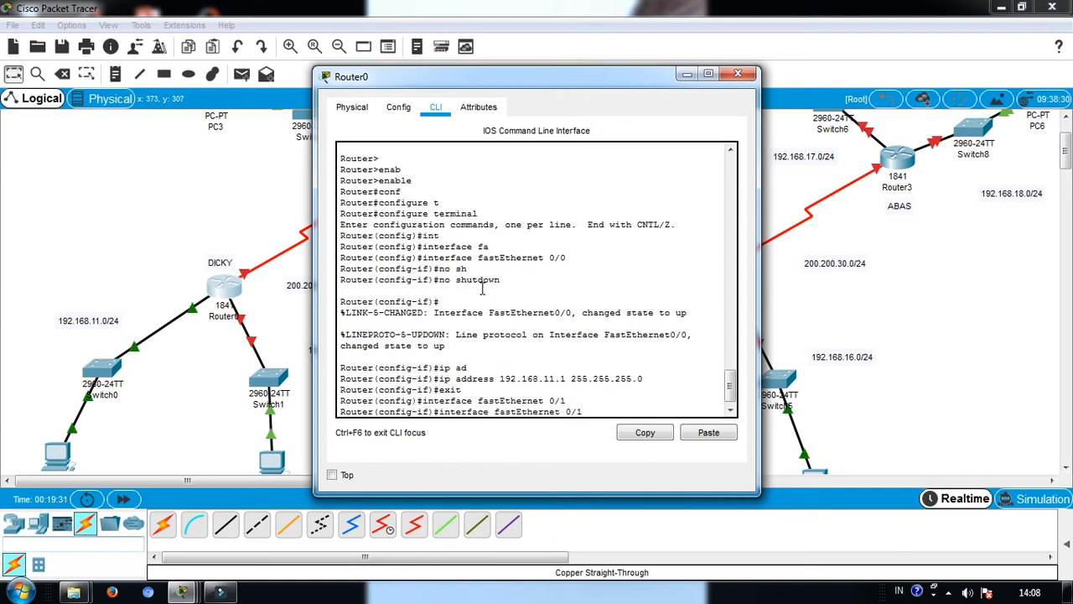
key("Up")
key("Up")
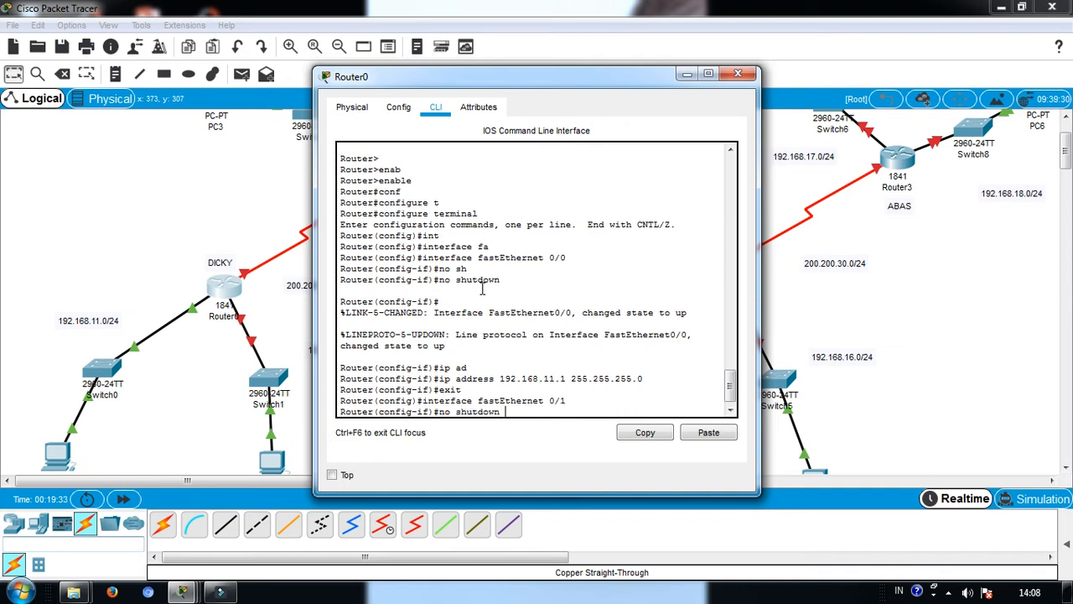
key("Return")
key("Return")
Assign IP address 192.168.12.1 with mask 255.255.255.0 to fastEthernet 0/1 and exit the interface configuration.
key("Up")
key("Up")
key("Up")
key("Up")
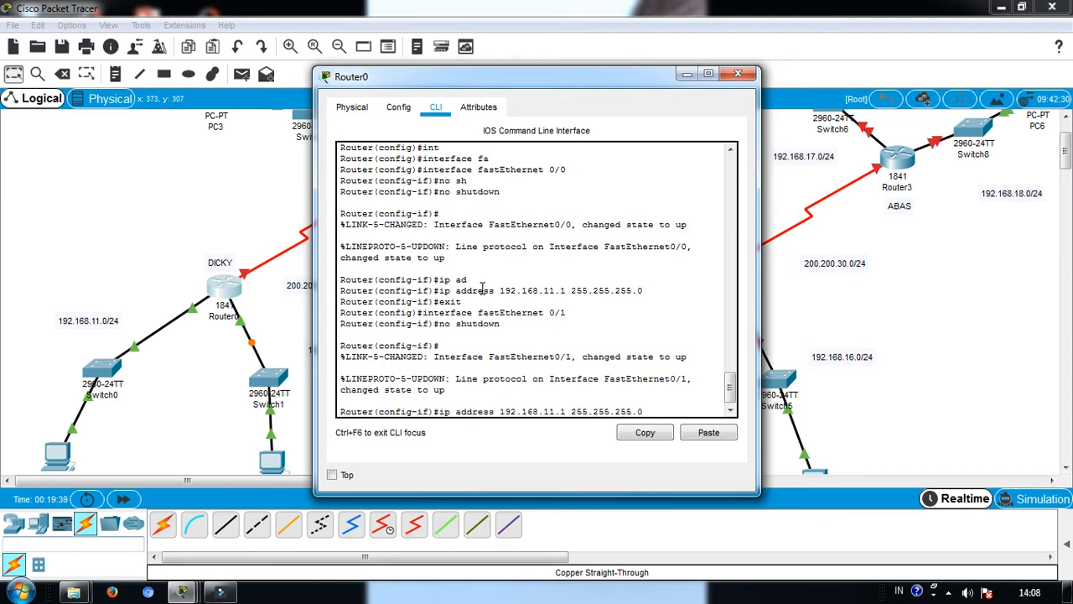
key("BackSpace")
type("2")
key("Return")
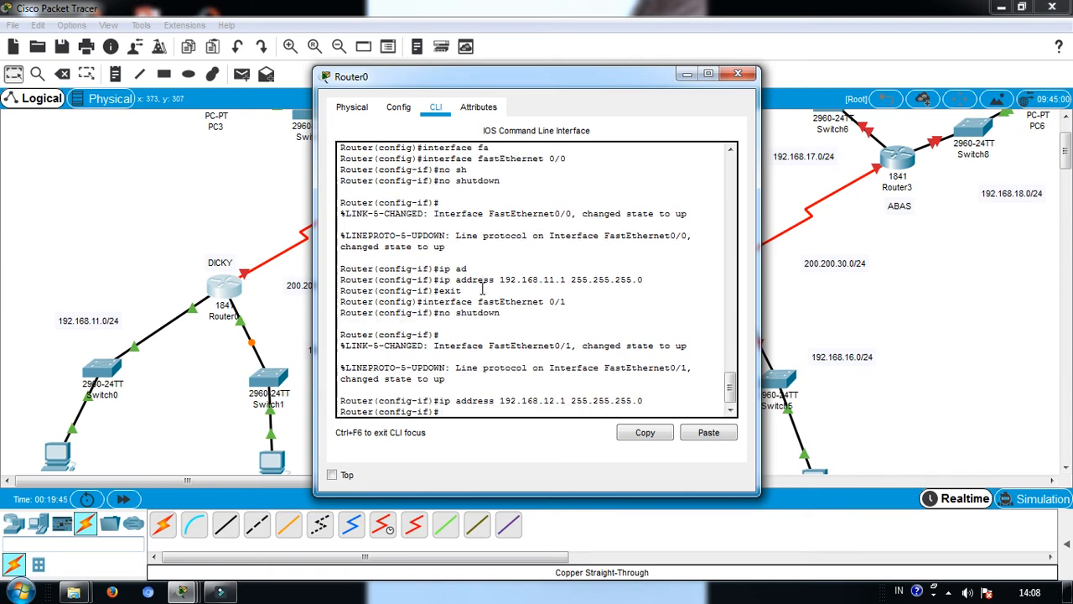
type("exit")
key("Return")
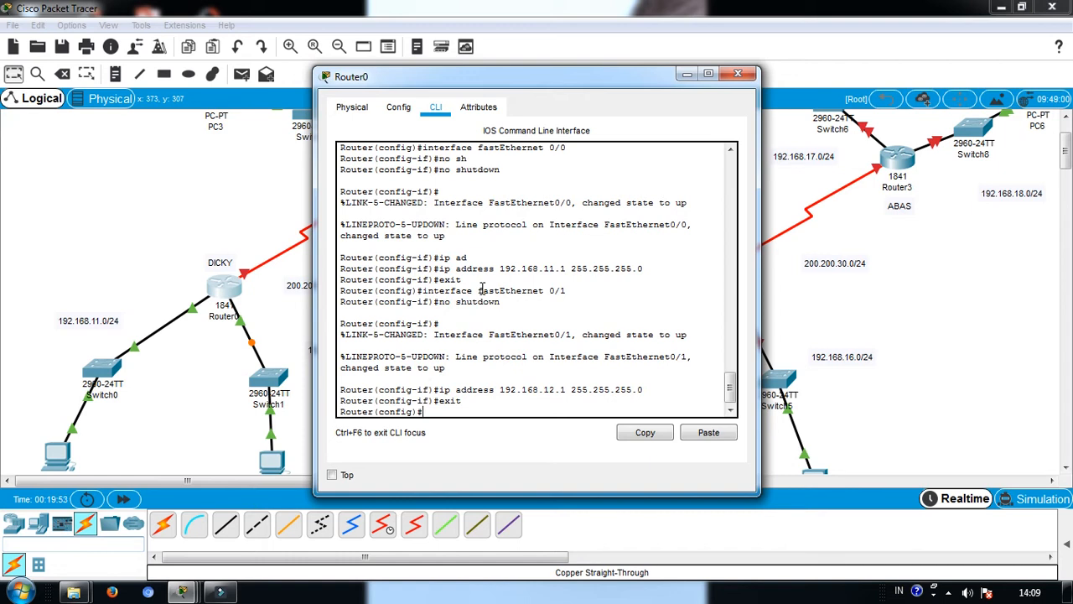
Enter configuration of interface serial 0/0/0 on Router0, checking the port label on its serial link in the topology.
type("inter")
key("Tab")
type("se")
key("Tab")
type("0/0")
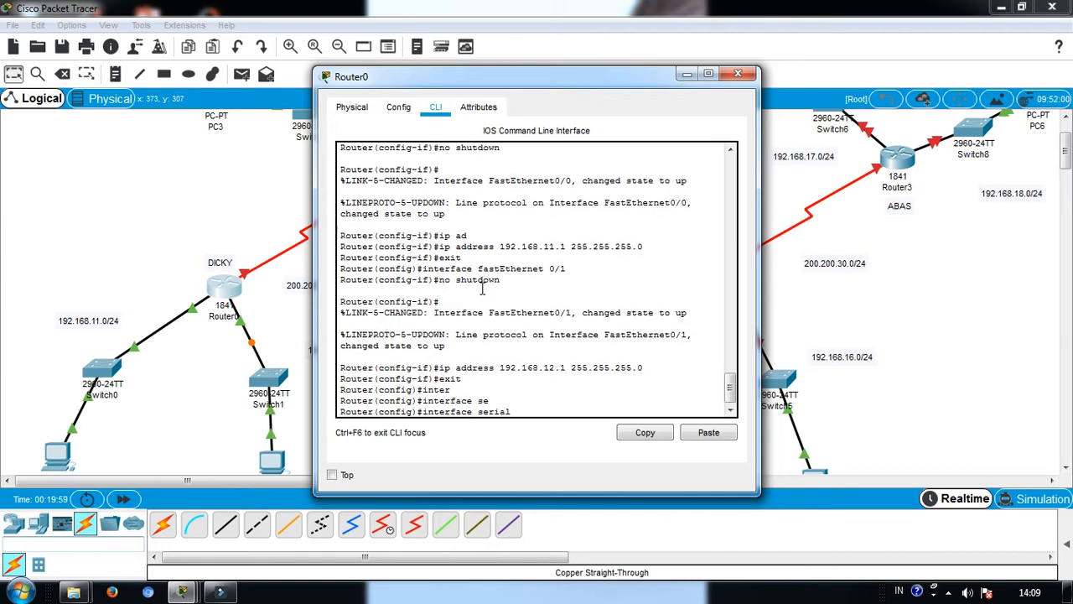
type("/0")
left_click(686, 74)
mouse_move(246, 279)
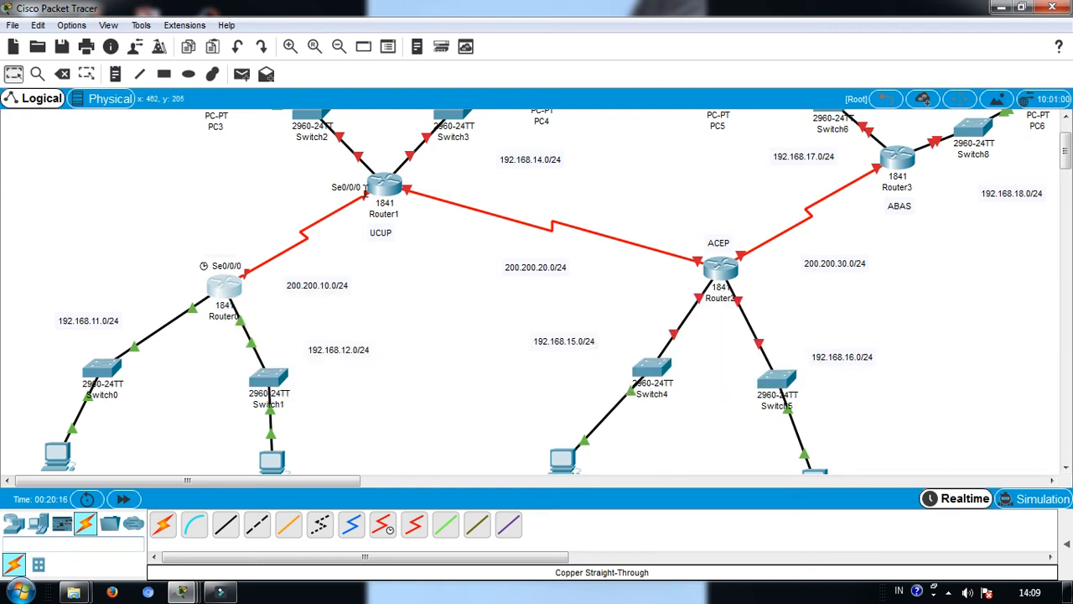
left_click(220, 287)
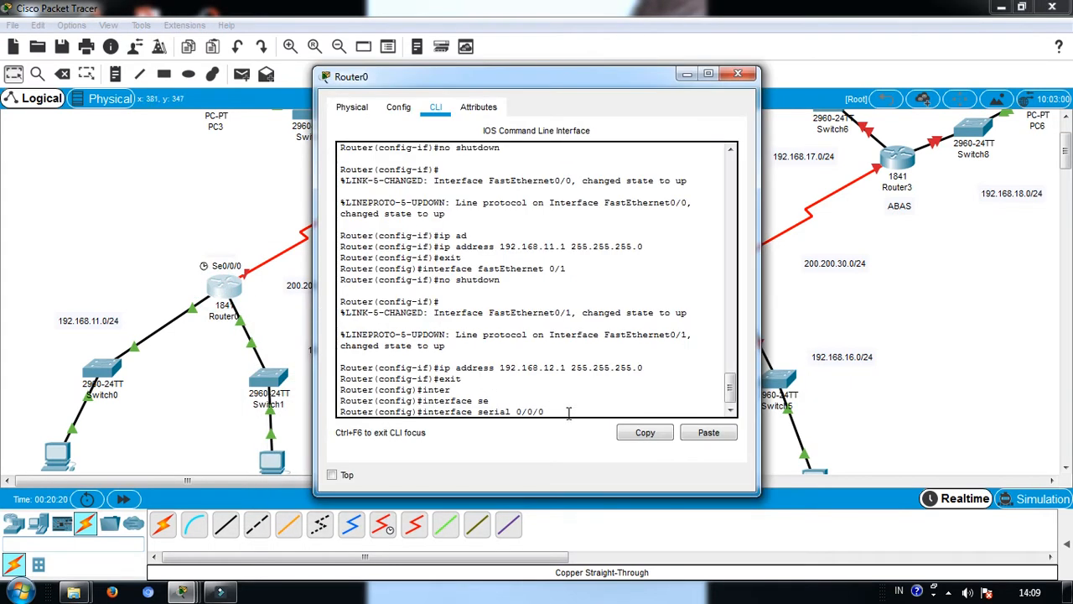
left_click(558, 412)
key("Return")
Enable serial 0/0/0 with no shutdown and assign it IP address 200.200.10.1 with mask 255.255.255.0.
type("no sh")
key("Tab")
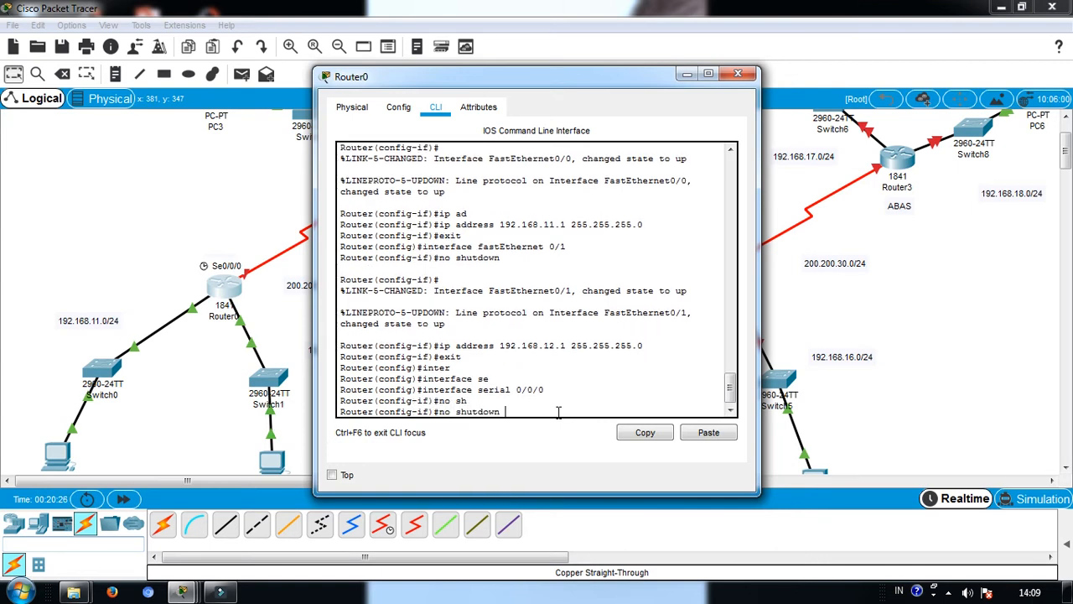
key("Return")
key("Return")
type("ip ad")
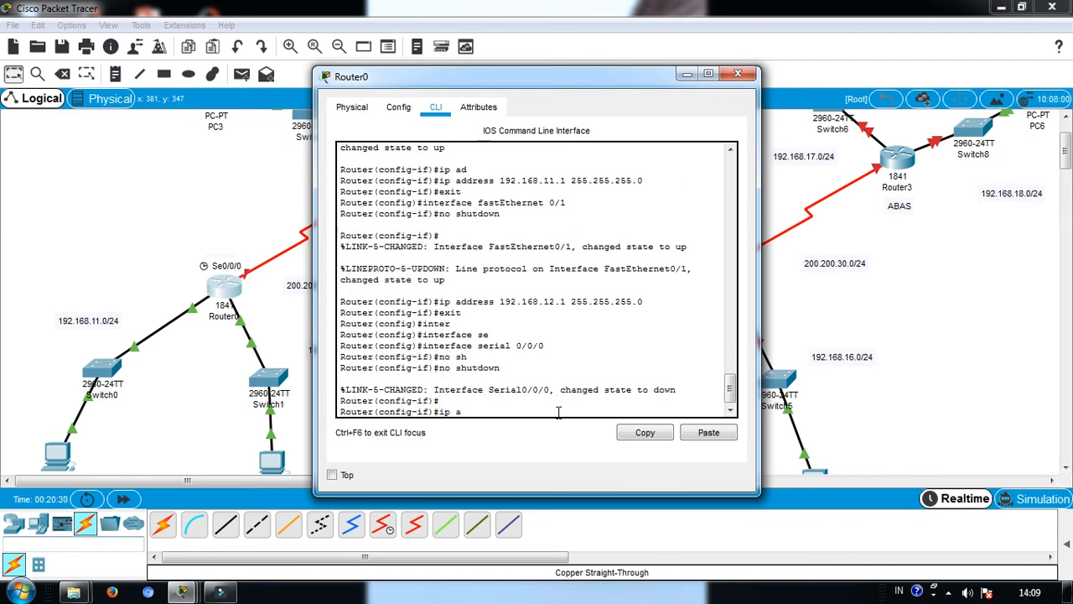
key("Tab")
type("200.200.10.1 255.255.255.")
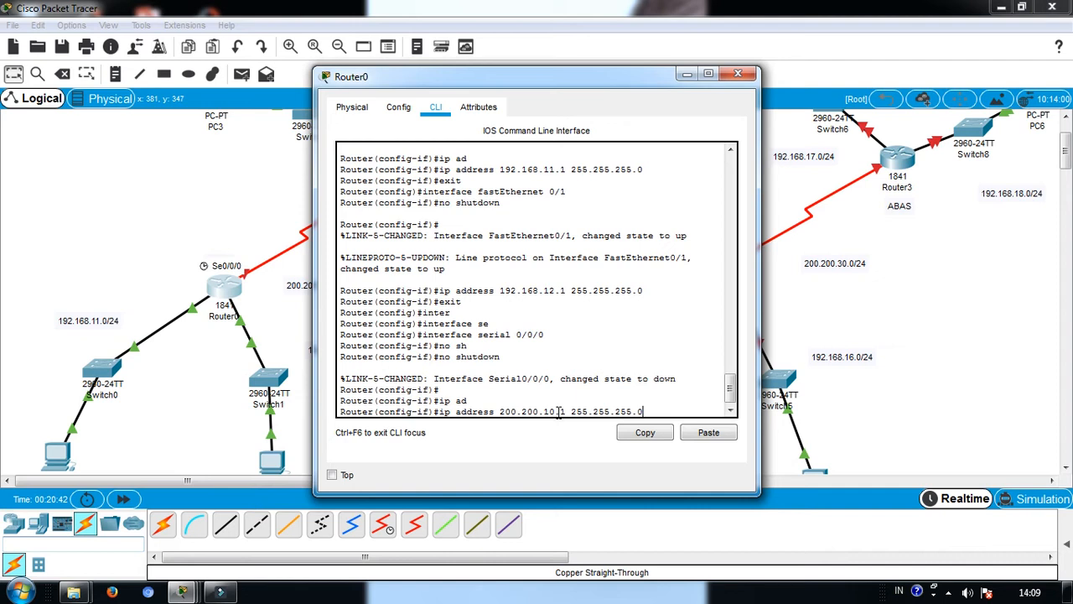
type("0")
key("Return")
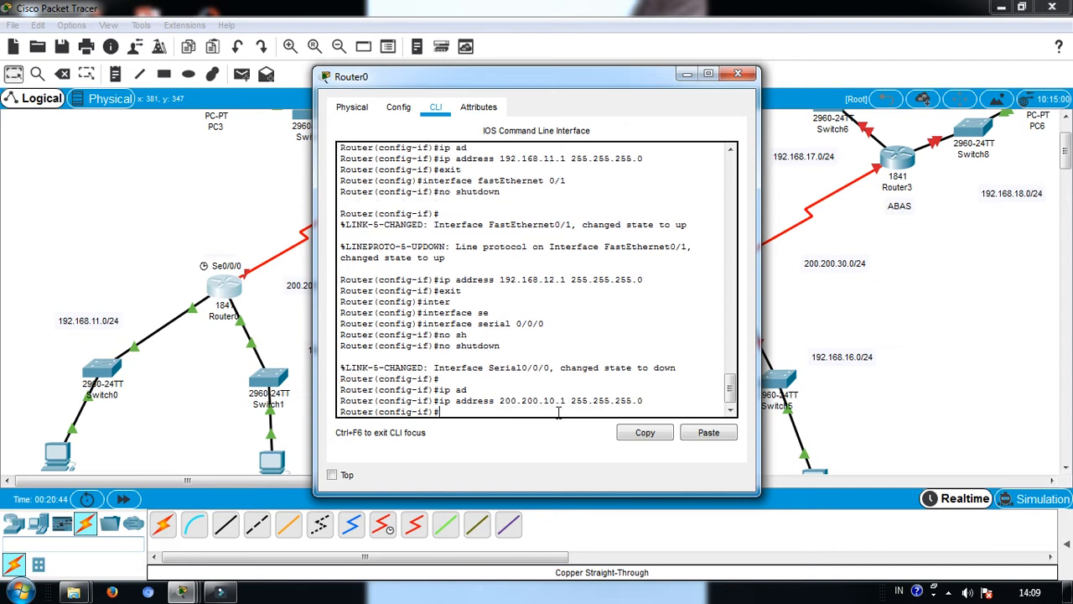
List the available clock rates, set serial 0/0/0 to clock rate 1200, exit the interface configuration and close Router0's window.
type("clock ra")
key("Tab")
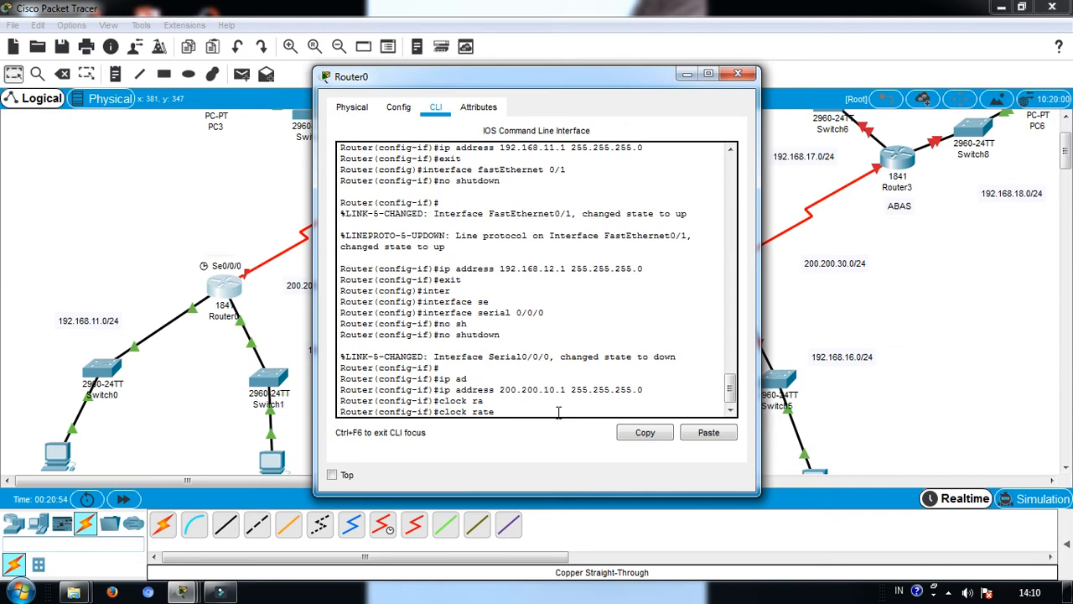
type("?")
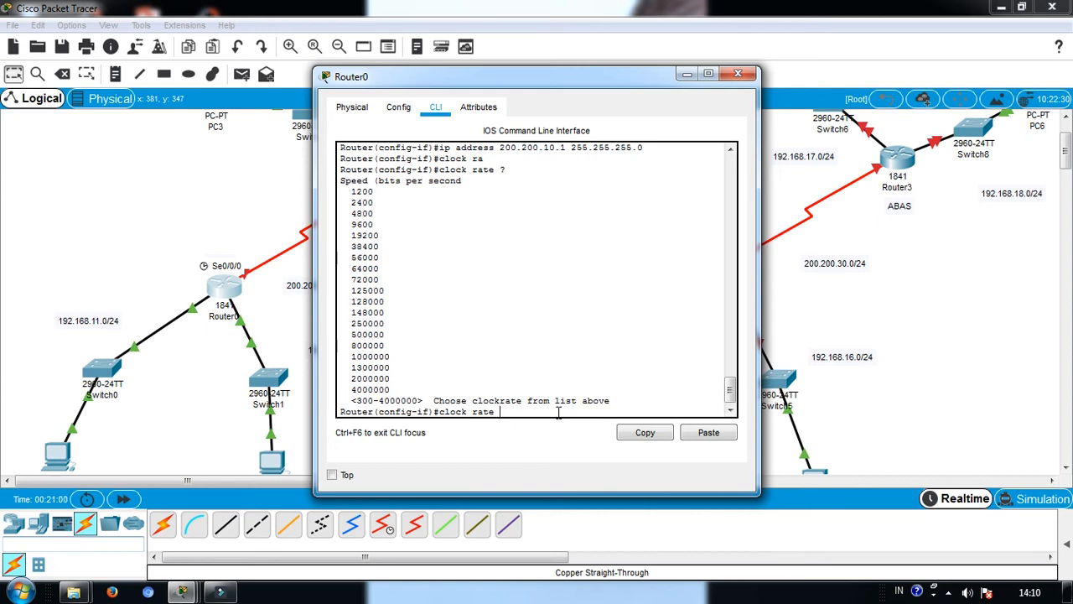
type("1200")
key("Return")
type("exit")
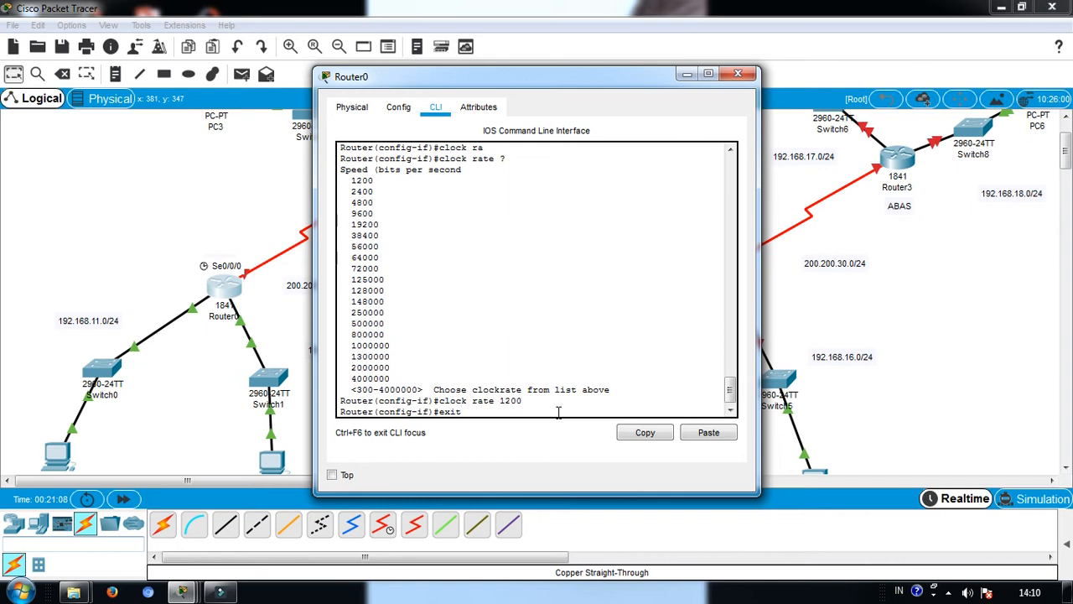
key("Return")
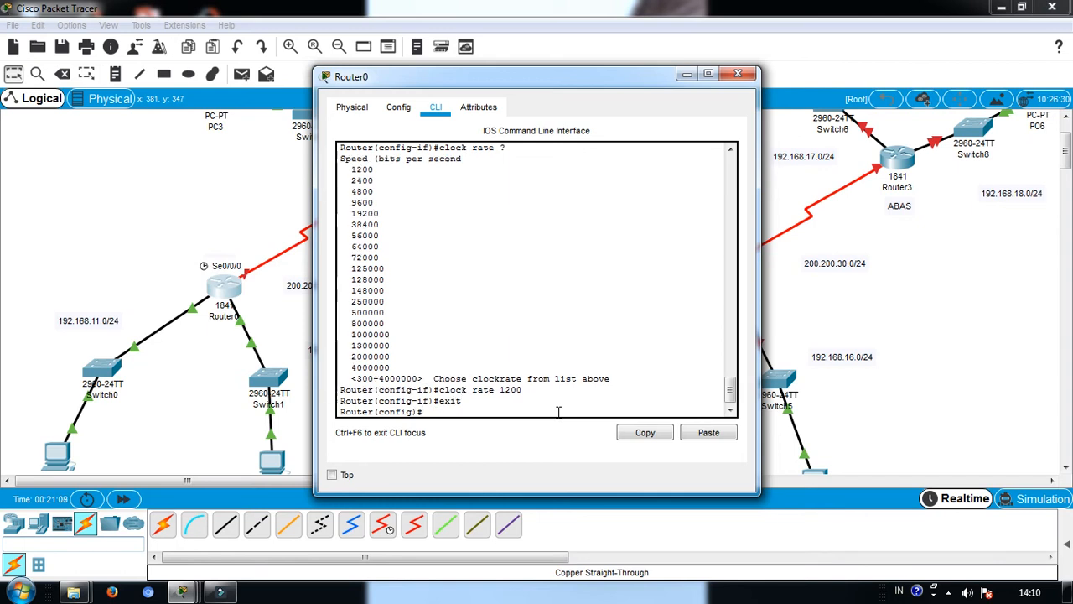
left_click(740, 75)
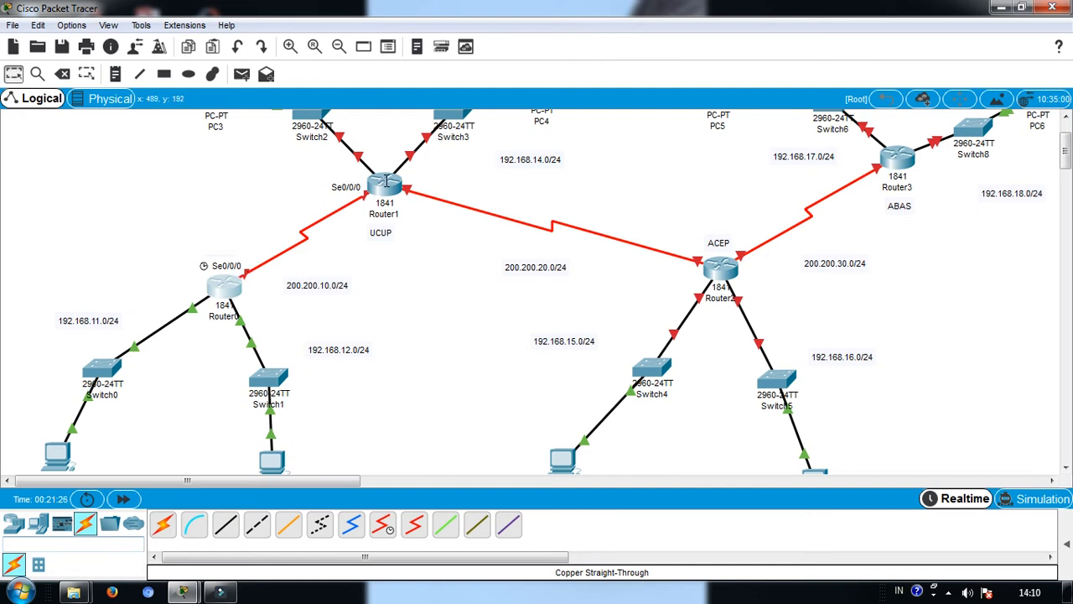
Open Router1's command line interface and answer no to the initial configuration dialog.
mouse_move(386, 180)
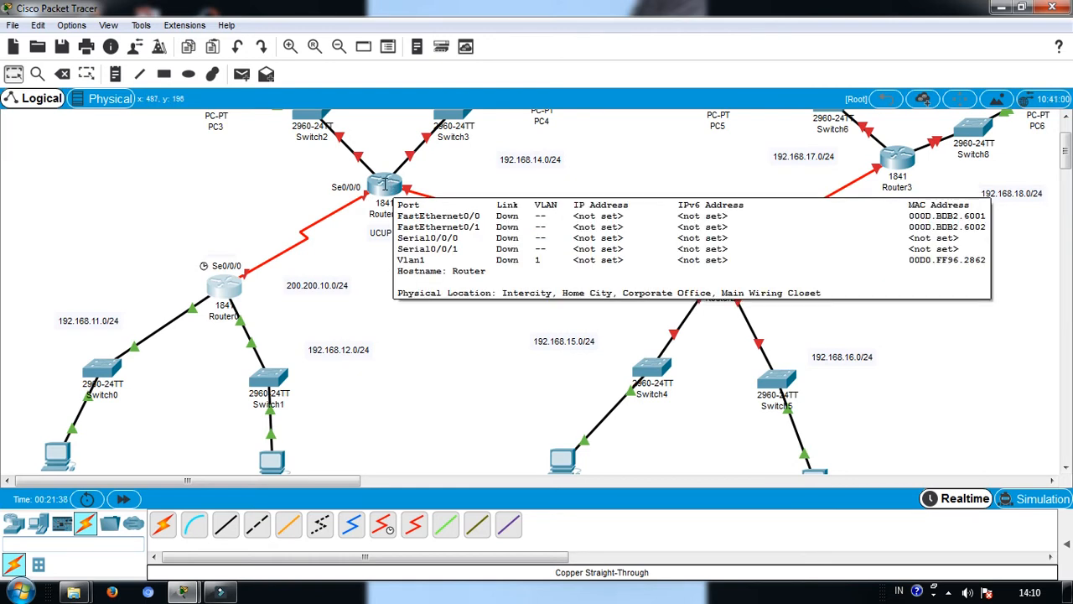
left_click(385, 184)
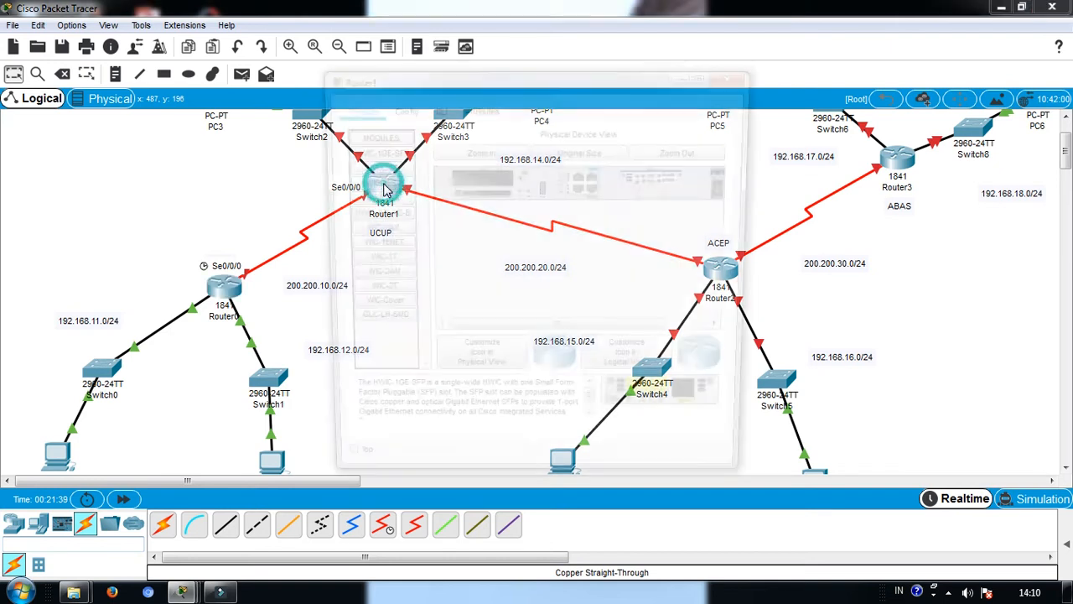
left_click(435, 109)
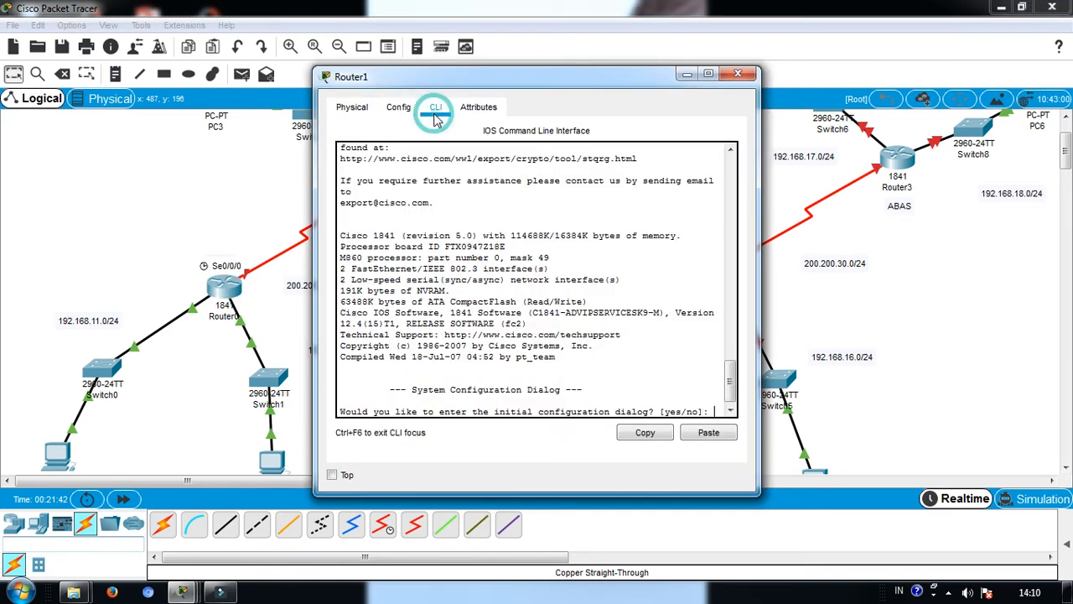
type("no")
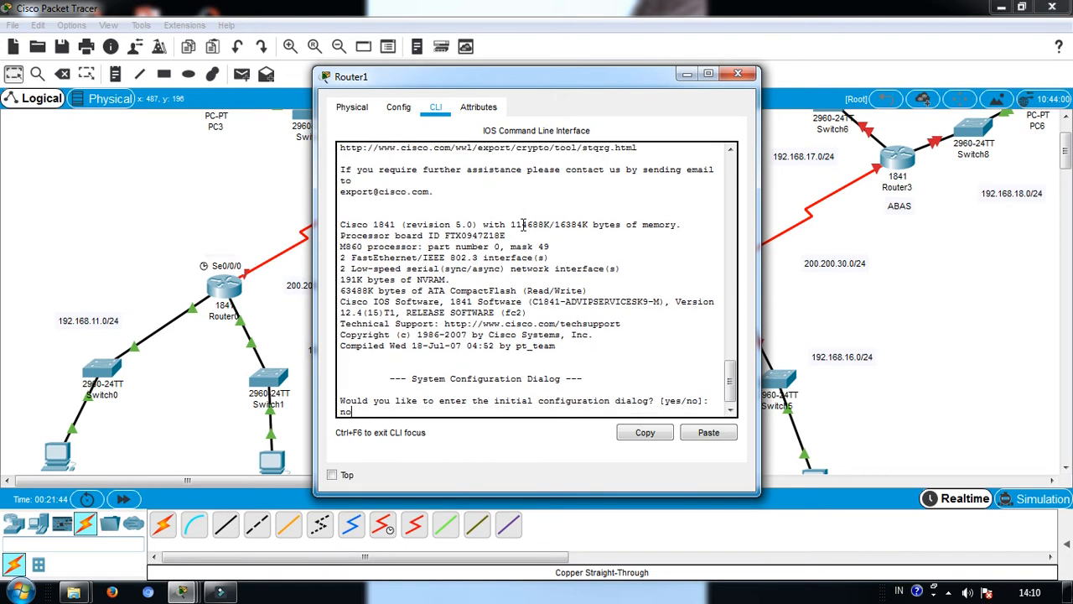
key("Return")
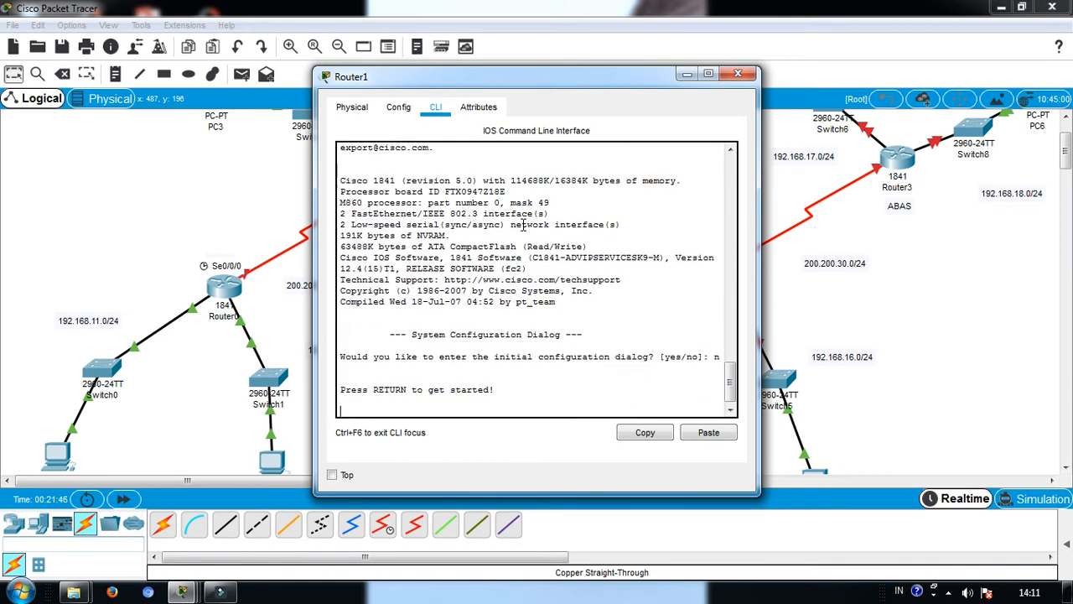
key("Return")
Enter privileged mode on Router1 with enable and switch to global configuration with configure terminal.
type("ena")
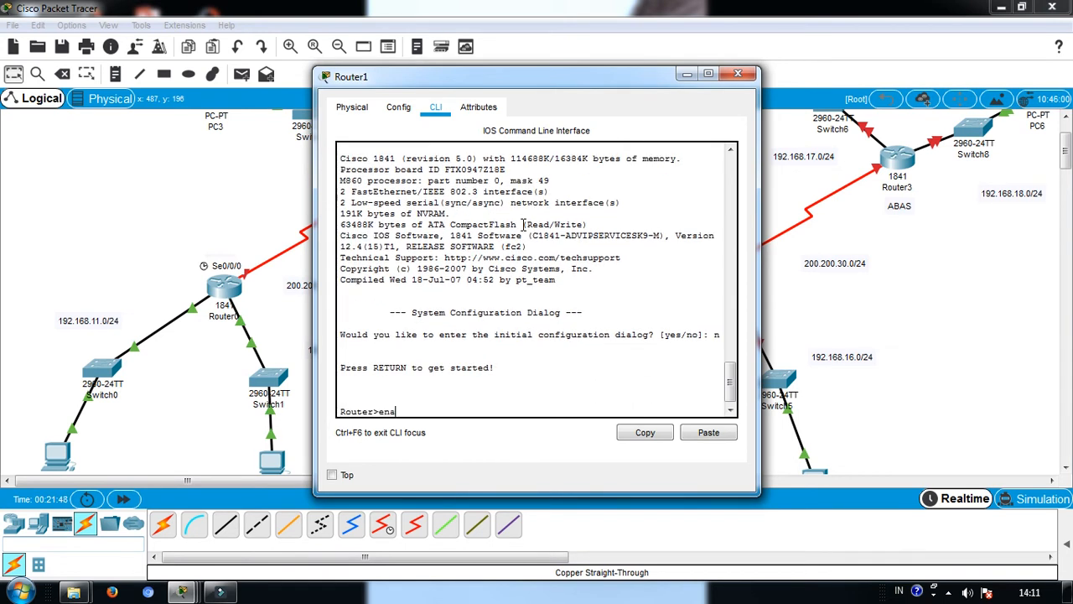
key("Tab")
key("Return")
type("conf")
key("Tab")
type("t")
key("Tab")
key("Return")
Enter configuration of interface fastEthernet 0/0 on Router1 and enable it with no shutdown.
type("in")
key("Tab")
type("fa")
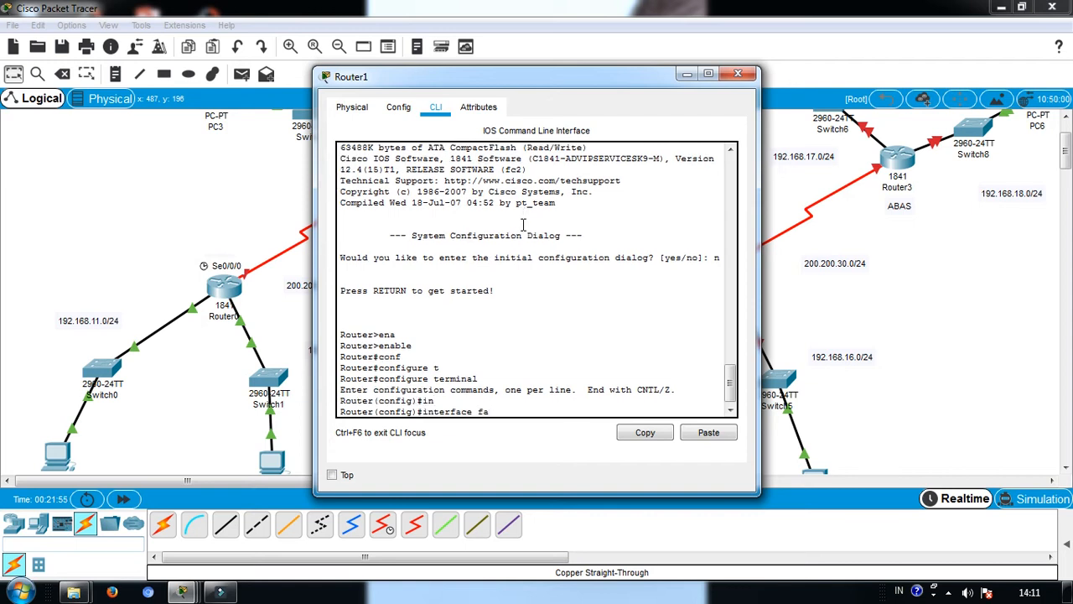
key("Tab")
type("0/0")
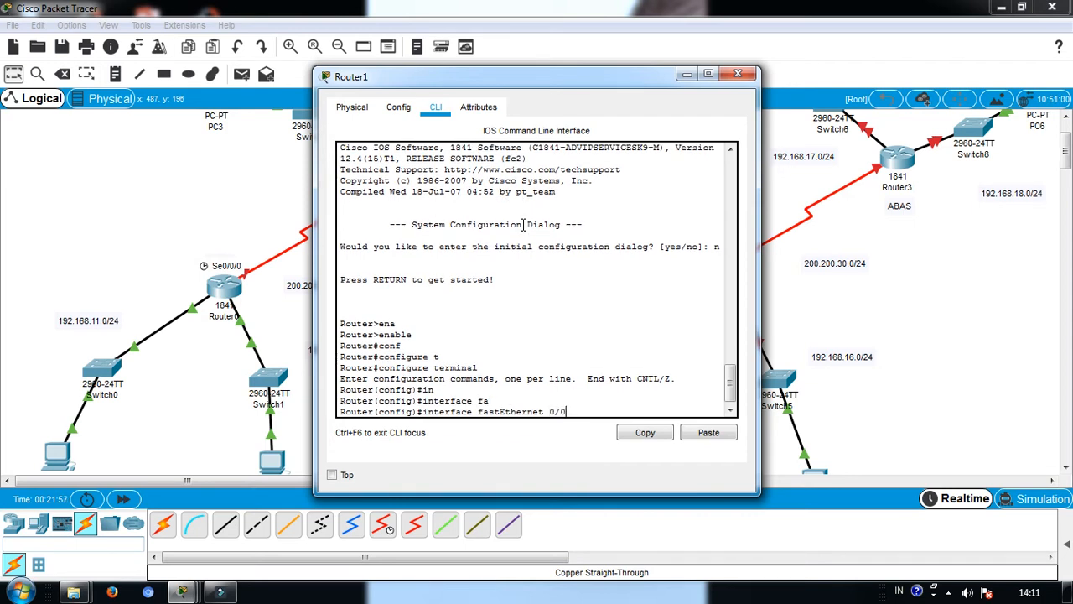
key("Return")
type("no")
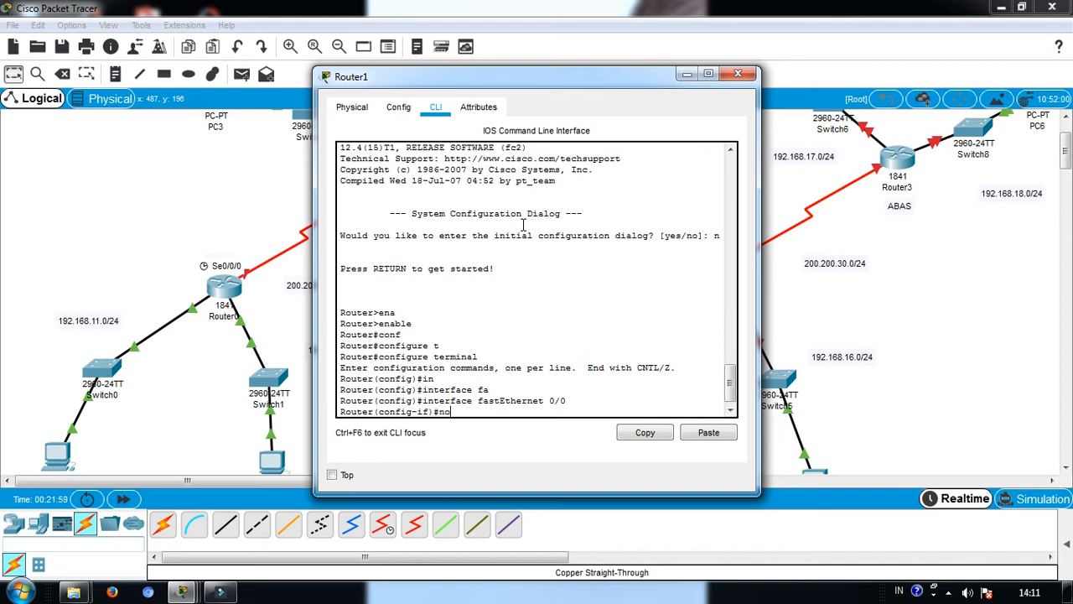
type(" sh")
key("Tab")
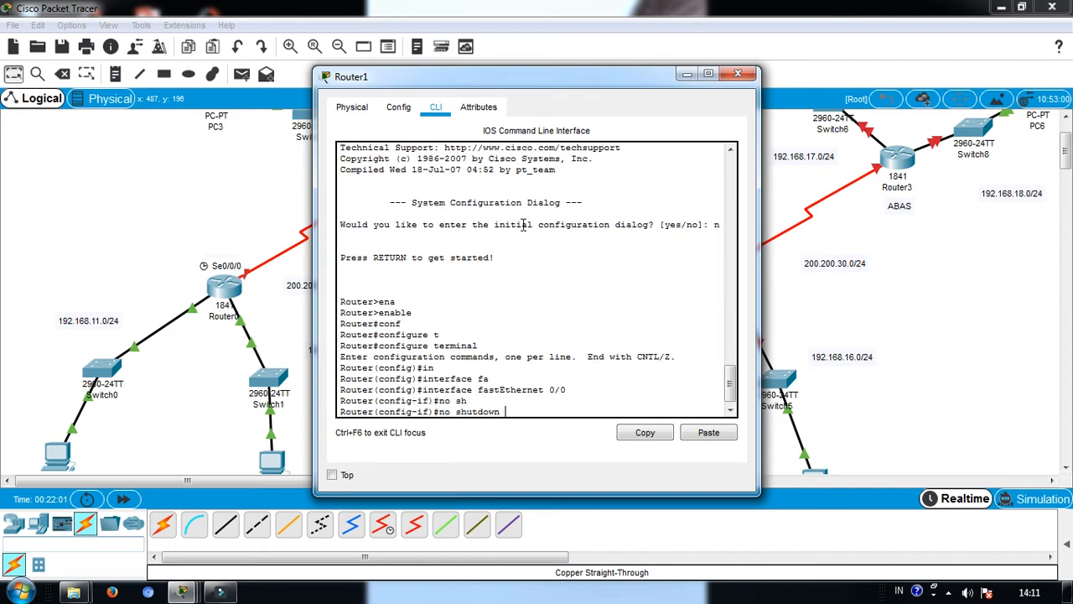
key("Return")
key("Return")
Assign IP address 192.168.13.1 with mask 255.255.255.0 to fastEthernet 0/0 and exit the interface configuration.
type("ip ad")
key("Tab")
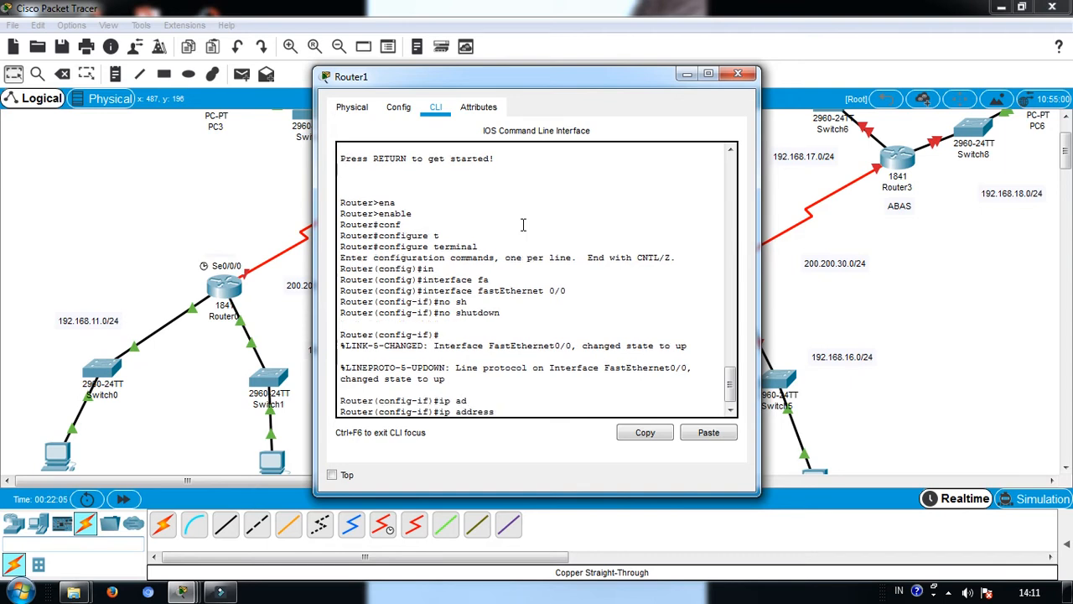
type("192.168.13.1 255.255.25")
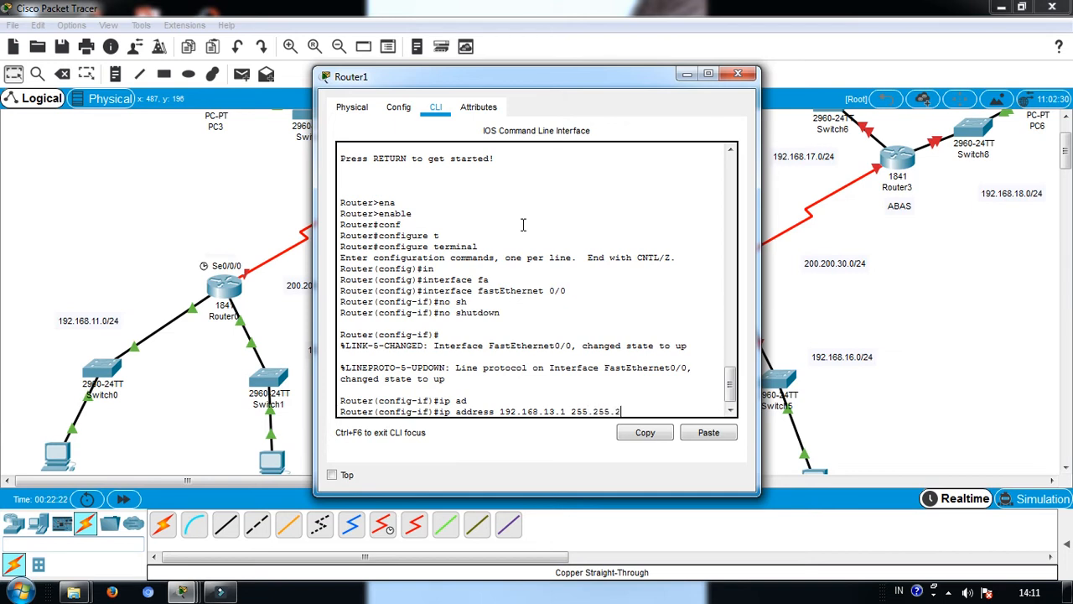
type("5.0")
key("Return")
type("exit")
key("Return")
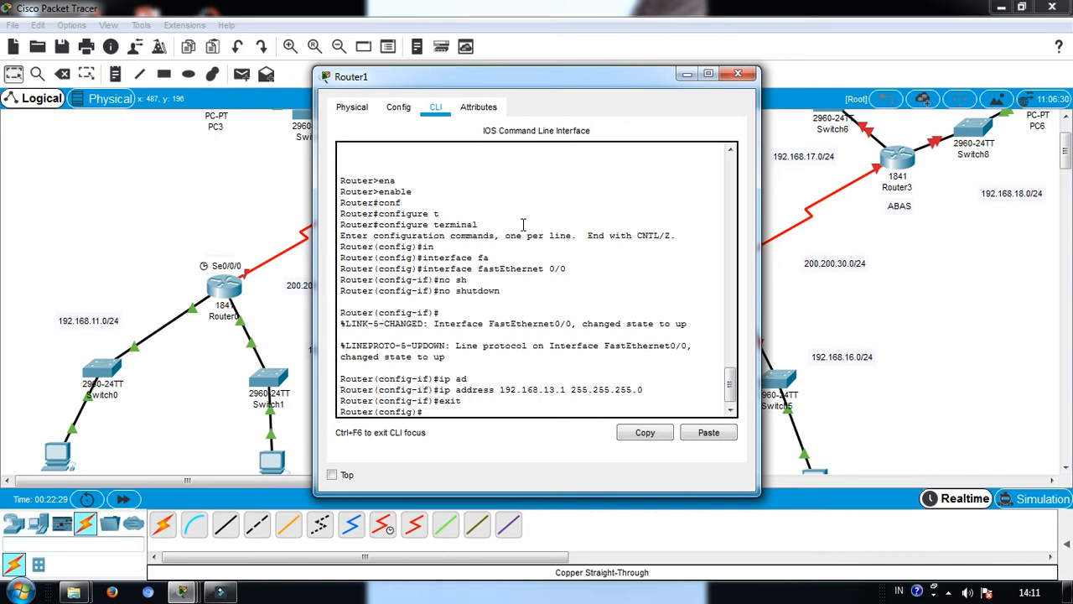
Enter configuration of interface fastEthernet 0/1 on Router1 and enable it with no shutdown.
key("Up")
key("Up")
key("Up")
key("Up")
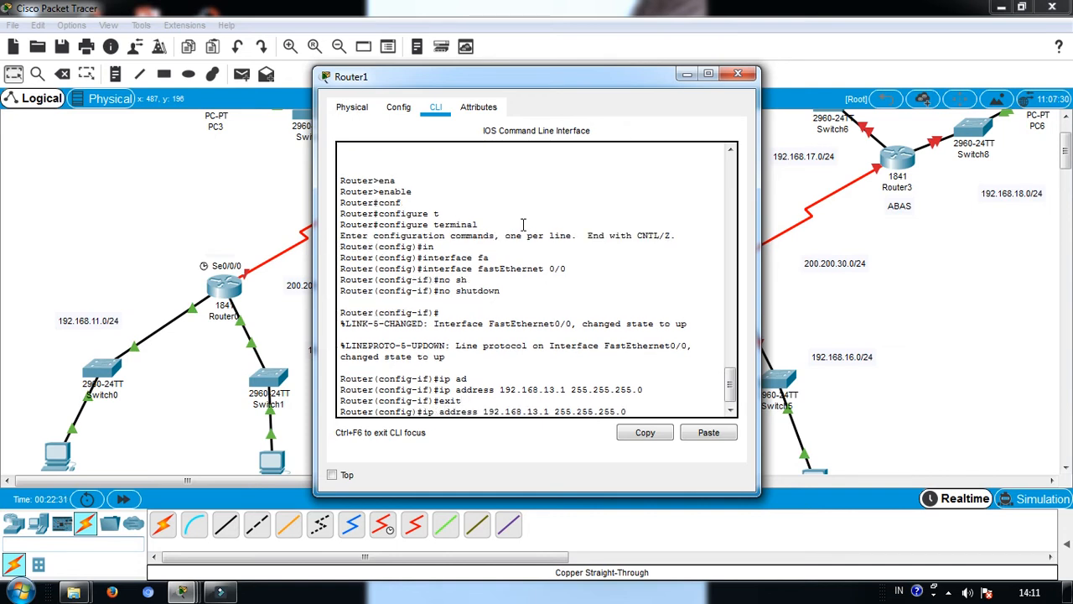
key("Up")
key("Up")
key("BackSpace")
type("1")
key("Return")
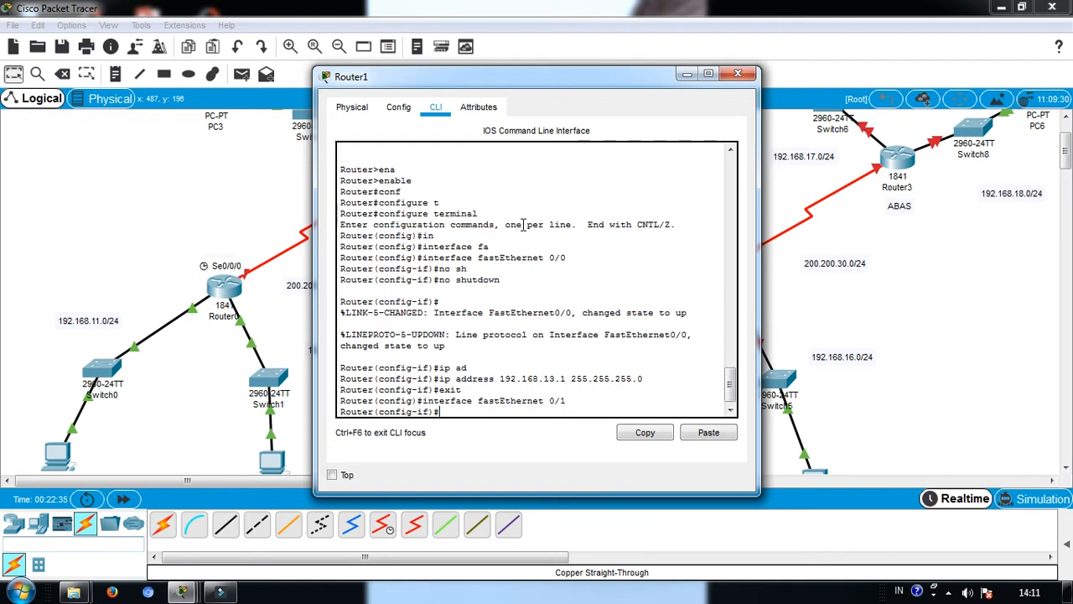
key("Up")
key("Up")
key("Up")
key("Up")
key("Up")
key("Return")
key("Up")
key("Up")
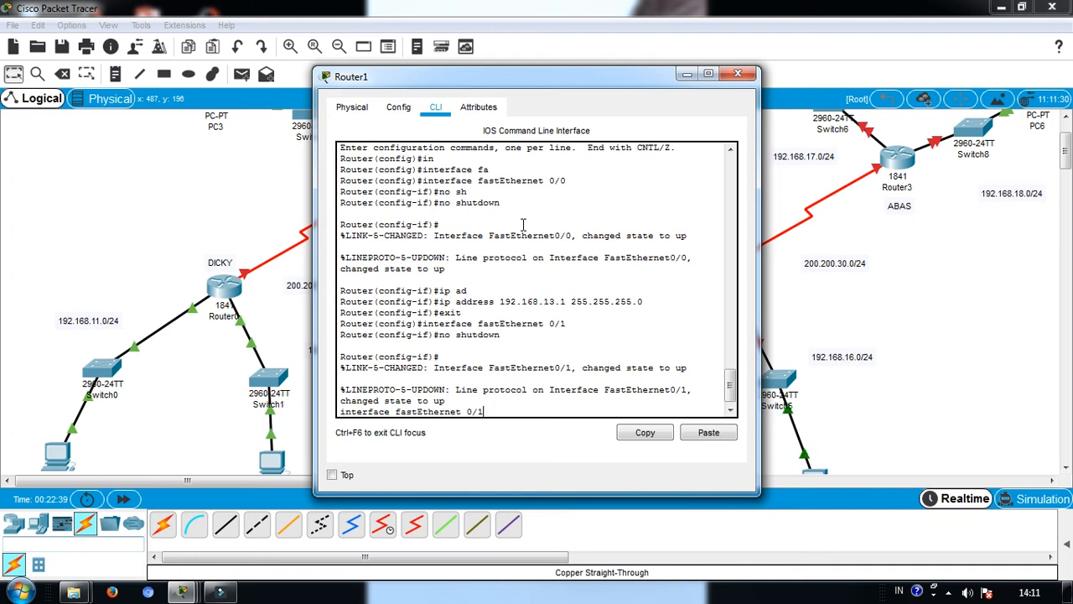
key("BackSpace")
key("BackSpace")
key("BackSpace")
key("BackSpace")
key("BackSpace")
key("BackSpace")
key("BackSpace")
key("BackSpace")
key("BackSpace")
key("BackSpace")
key("BackSpace")
key("BackSpace")
key("BackSpace")
key("BackSpace")
key("BackSpace")
key("BackSpace")
key("BackSpace")
key("BackSpace")
key("BackSpace")
key("BackSpace")
key("BackSpace")
key("BackSpace")
key("BackSpace")
key("BackSpace")
key("BackSpace")
key("BackSpace")
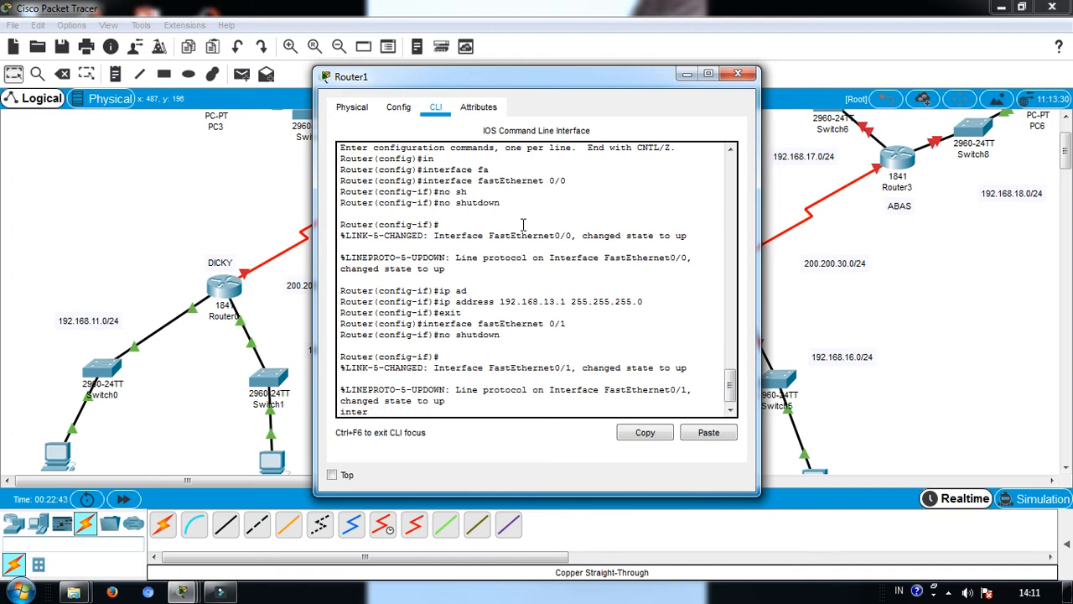
key("Return")
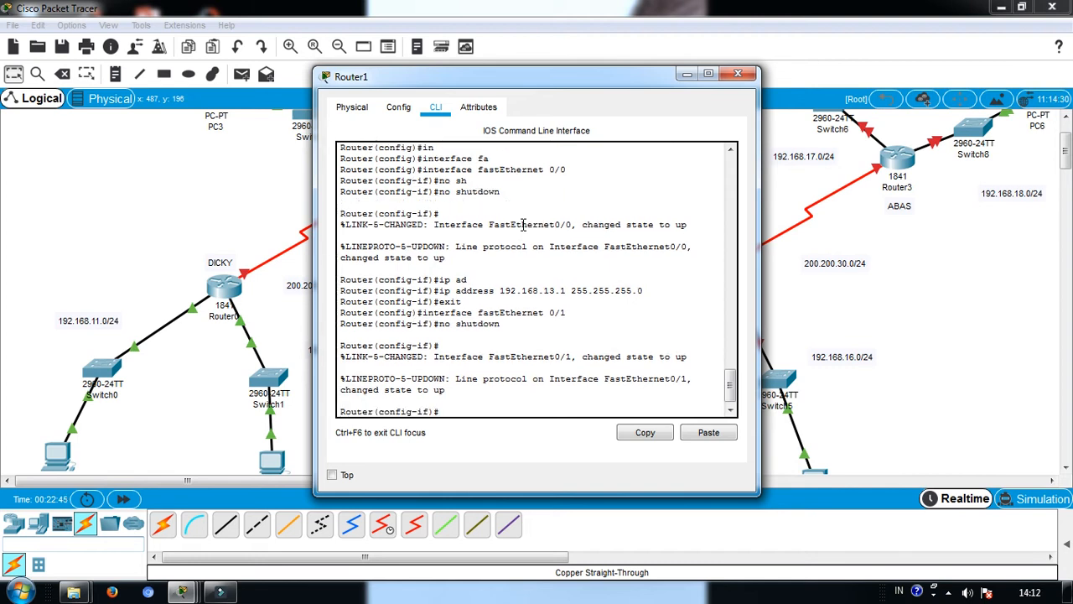
Assign IP address 192.168.14.1 with mask 255.255.255.0 to fastEthernet 0/1 and exit the interface configuration.
key("Up")
key("Up")
key("Up")
key("Up")
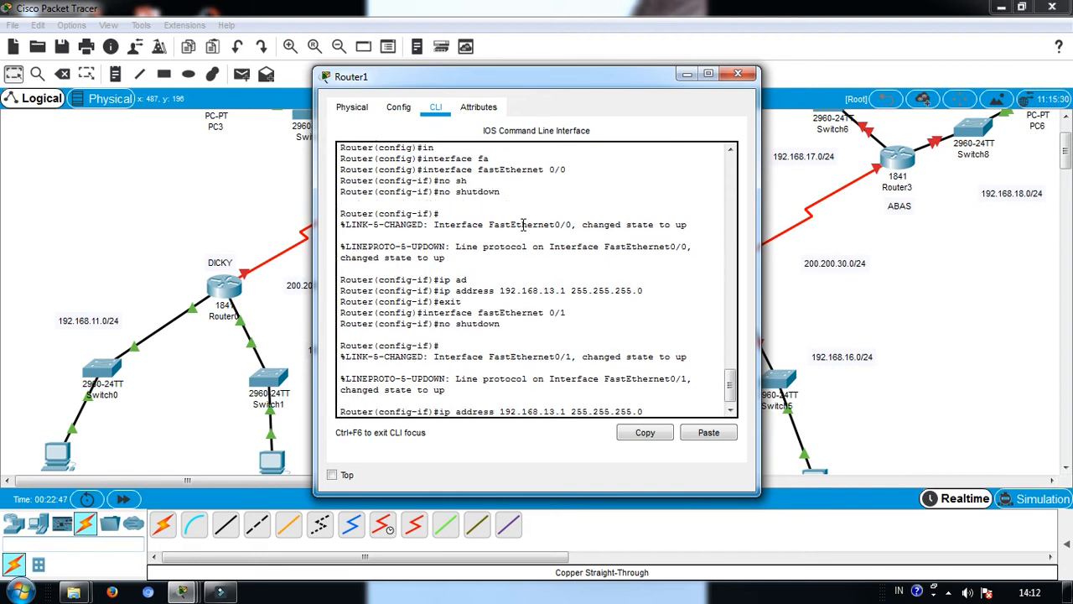
key("Left")
key("Left")
key("Left")
key("Left")
key("Left")
key("Left")
key("Left")
key("Left")
key("Left")
key("Left")
key("Left")
key("Left")
key("BackSpace")
type("4")
key("Return")
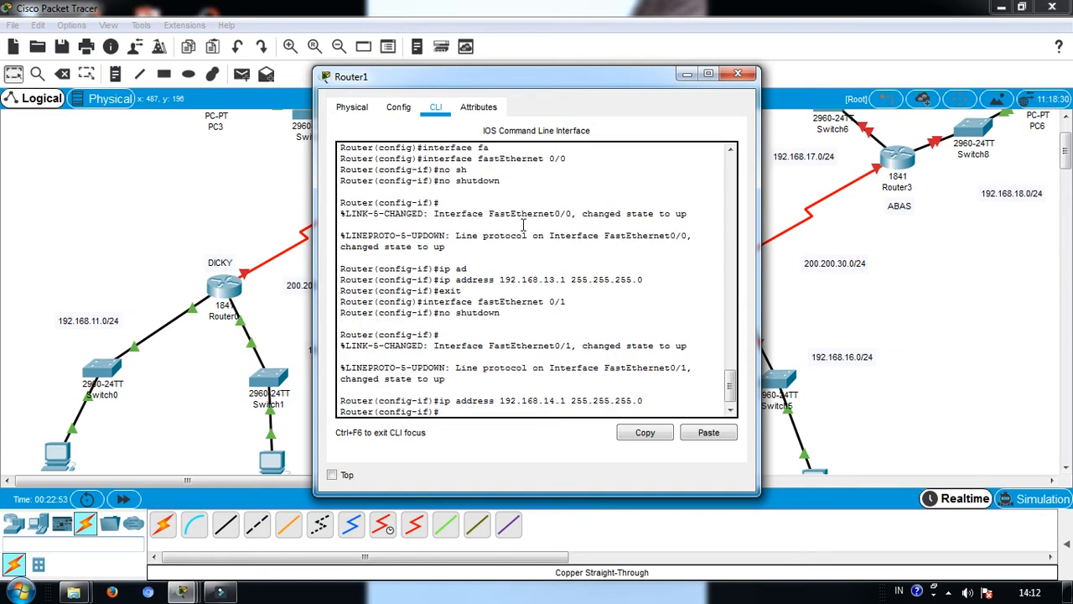
type("exit")
key("Return")
Detach the Router1 end of its serial link to Router0 and reconnect it to Router1's Serial0/0/0 port.
left_click_drag(545, 76, 748, 99)
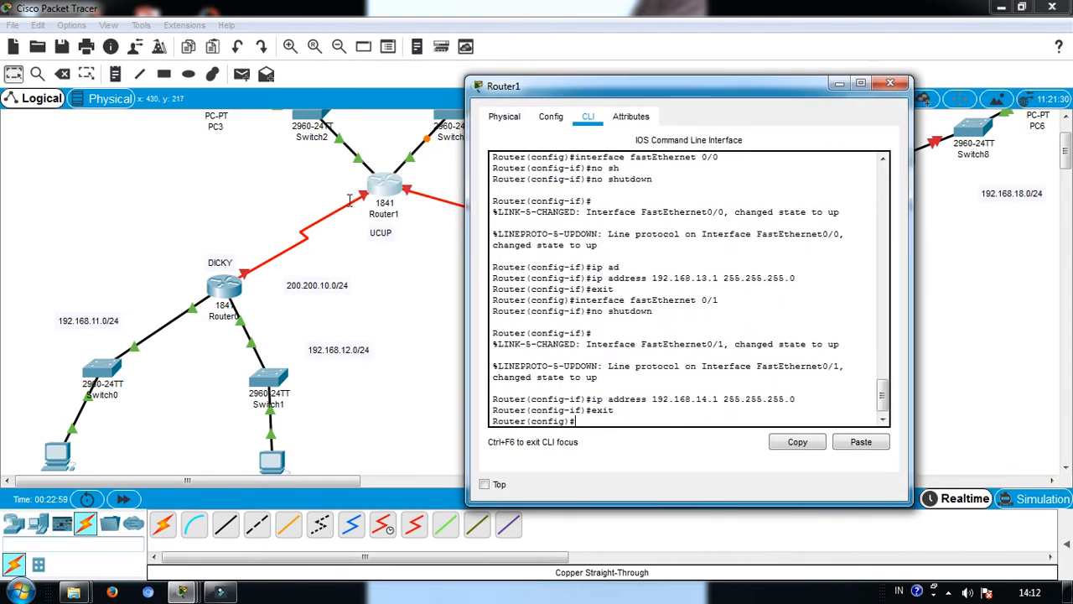
left_click(363, 199)
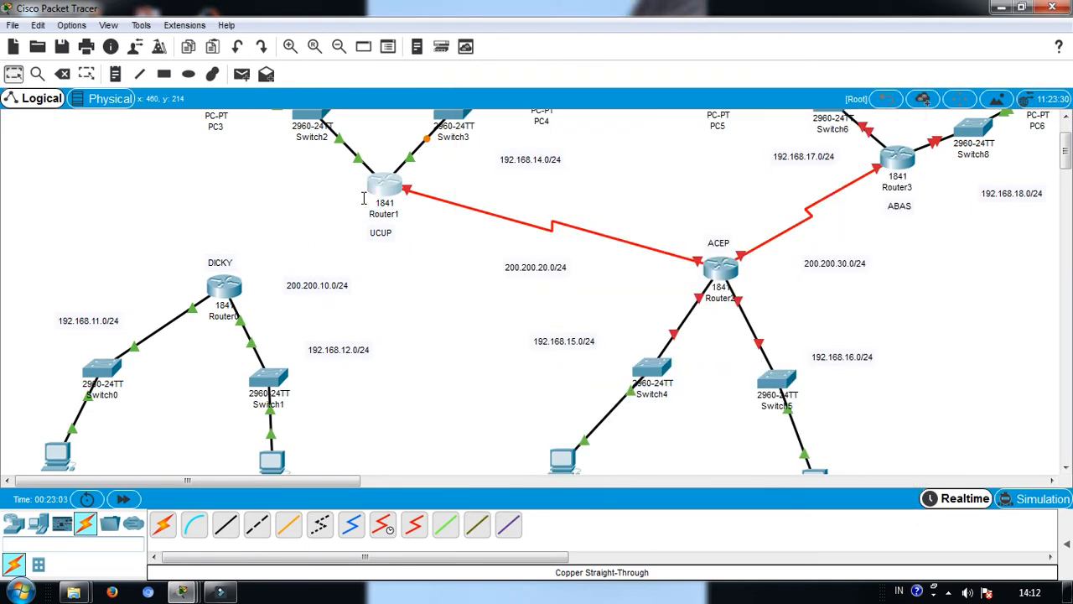
left_click(388, 187)
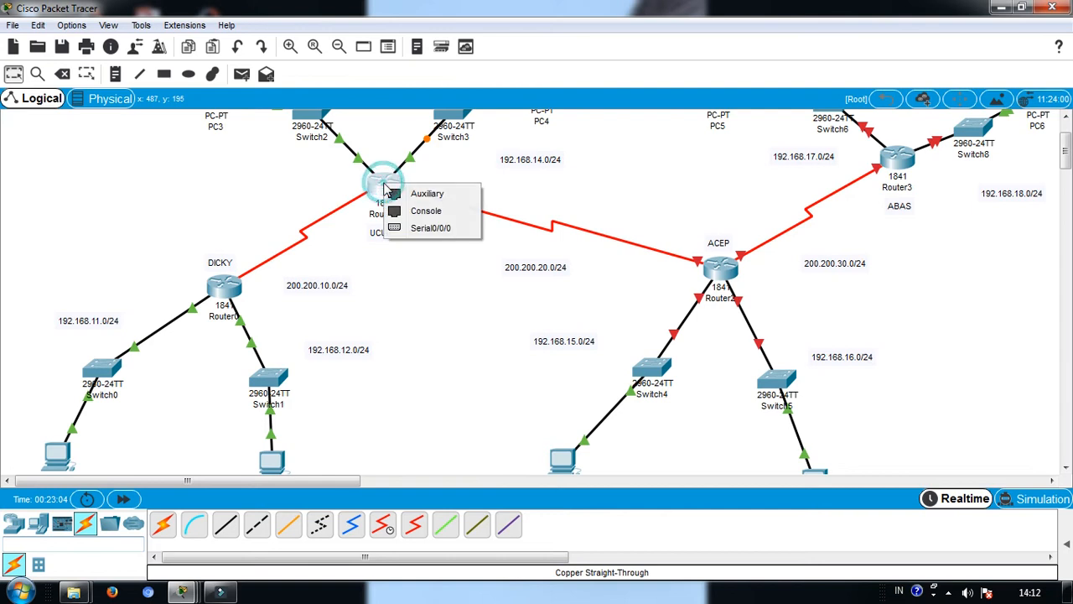
left_click(412, 228)
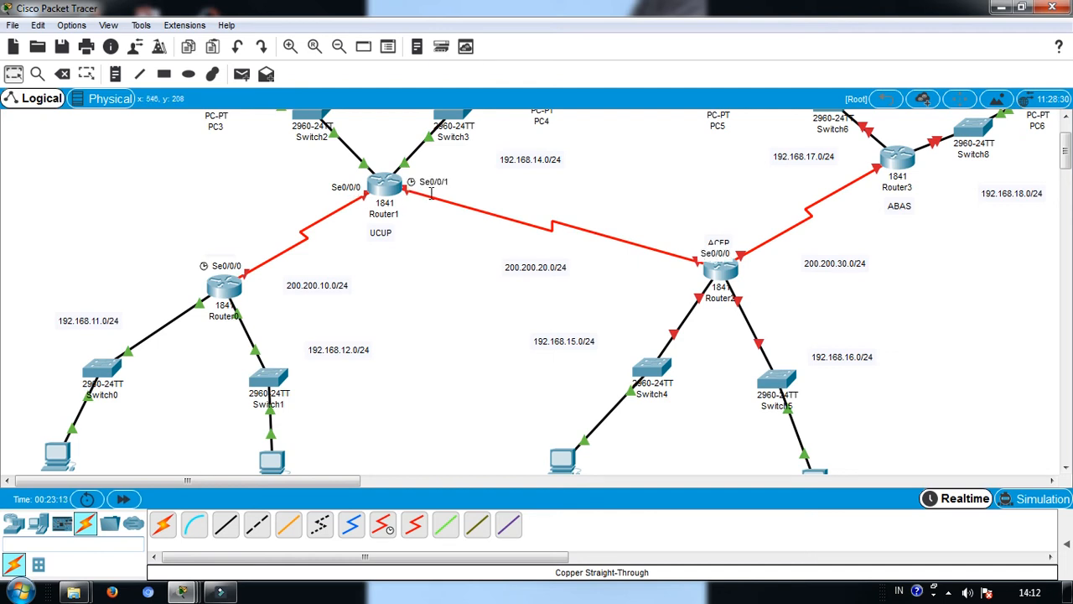
Reopen Router1's command line and enter configuration of interface serial 0/0/0.
mouse_move(384, 188)
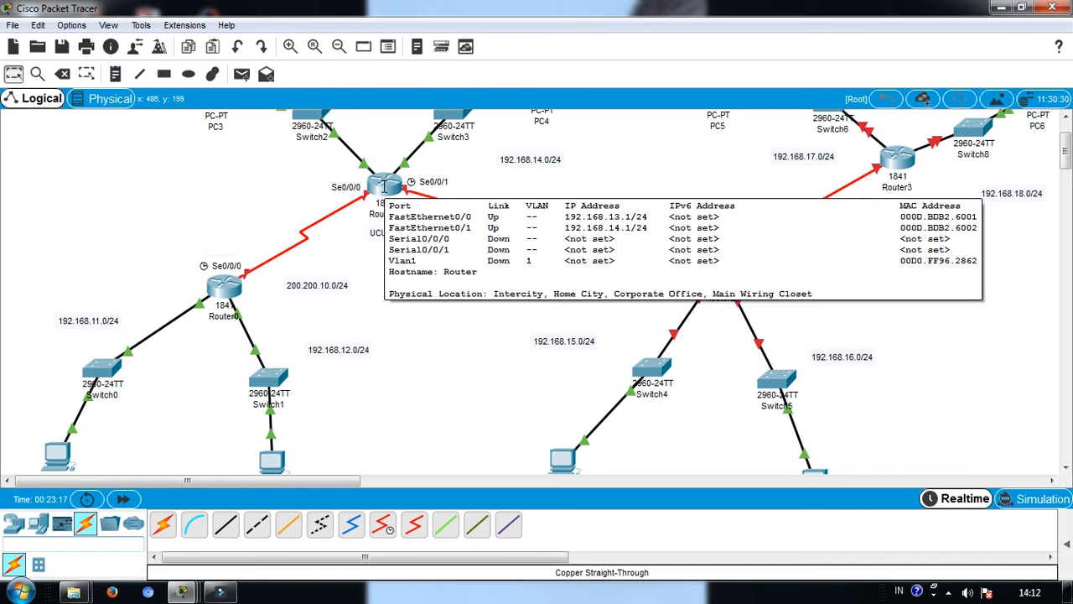
left_click(384, 186)
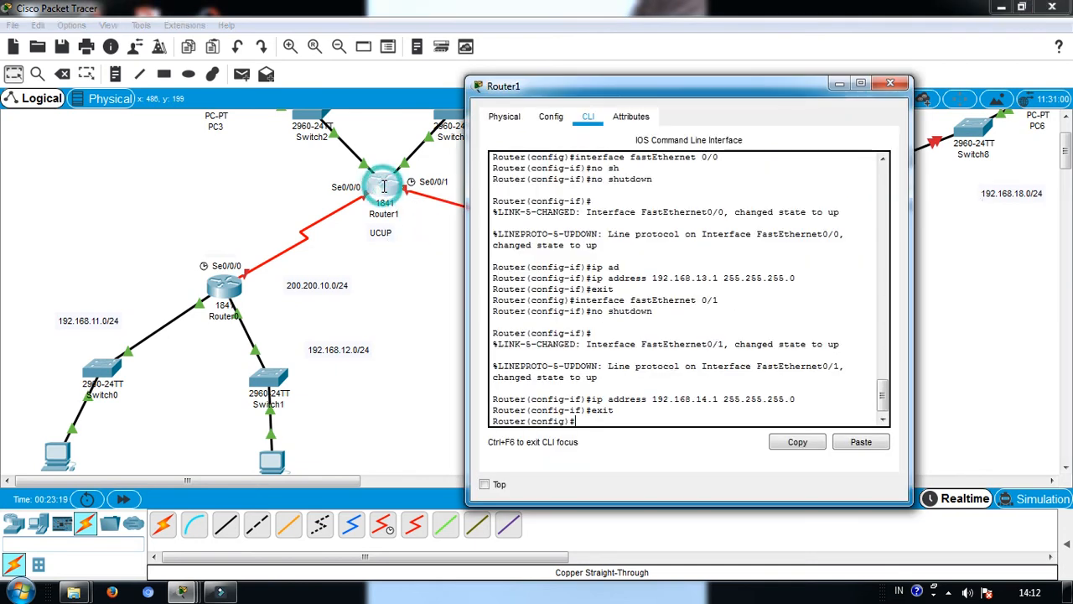
type("int")
key("Tab")
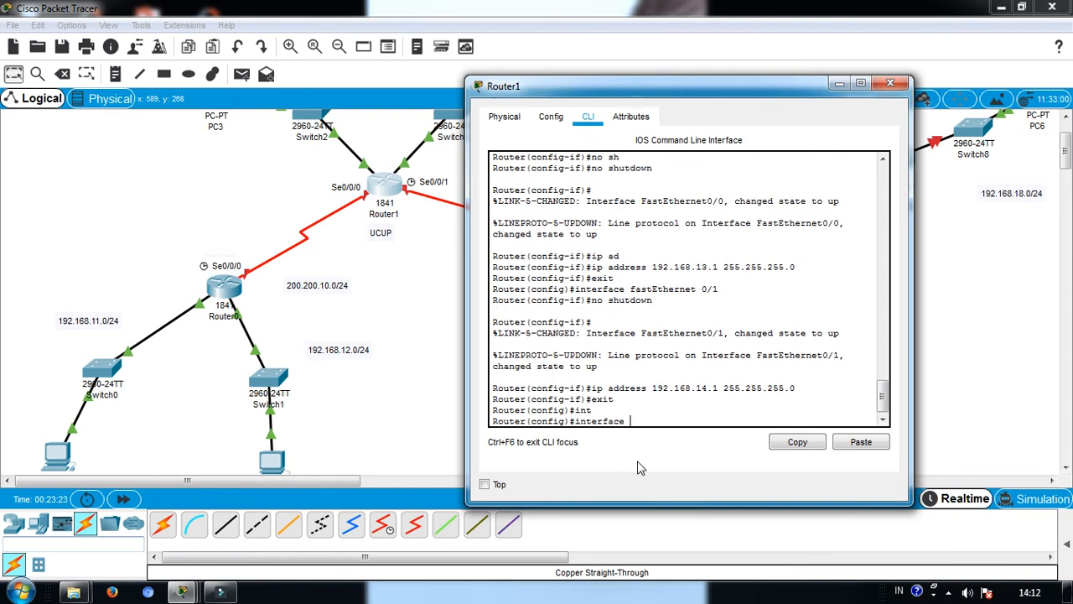
type("se")
key("Tab")
type("0/0/")
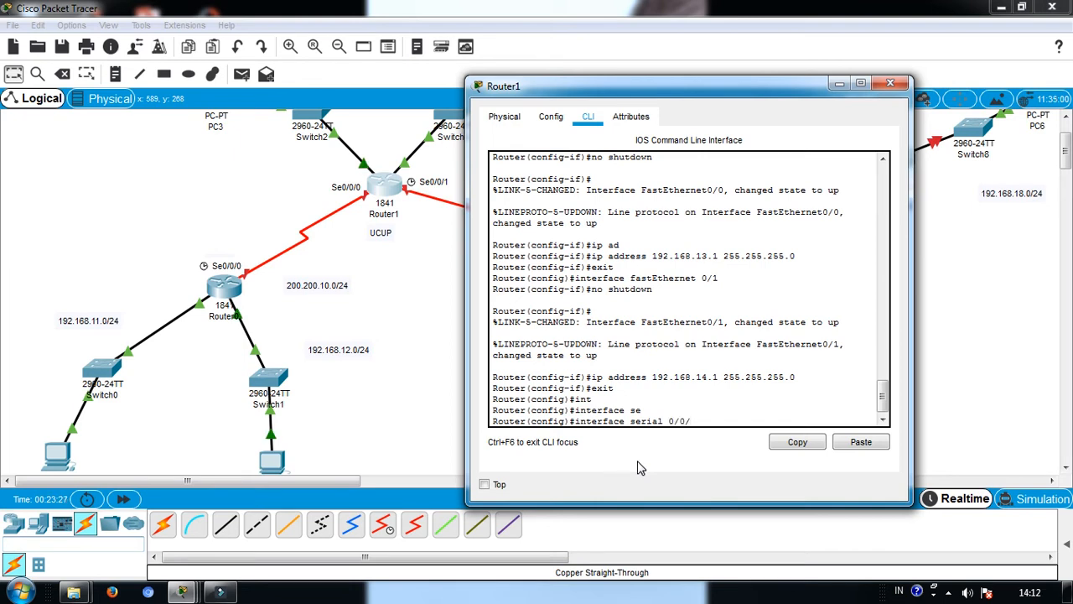
type("0")
key("Return")
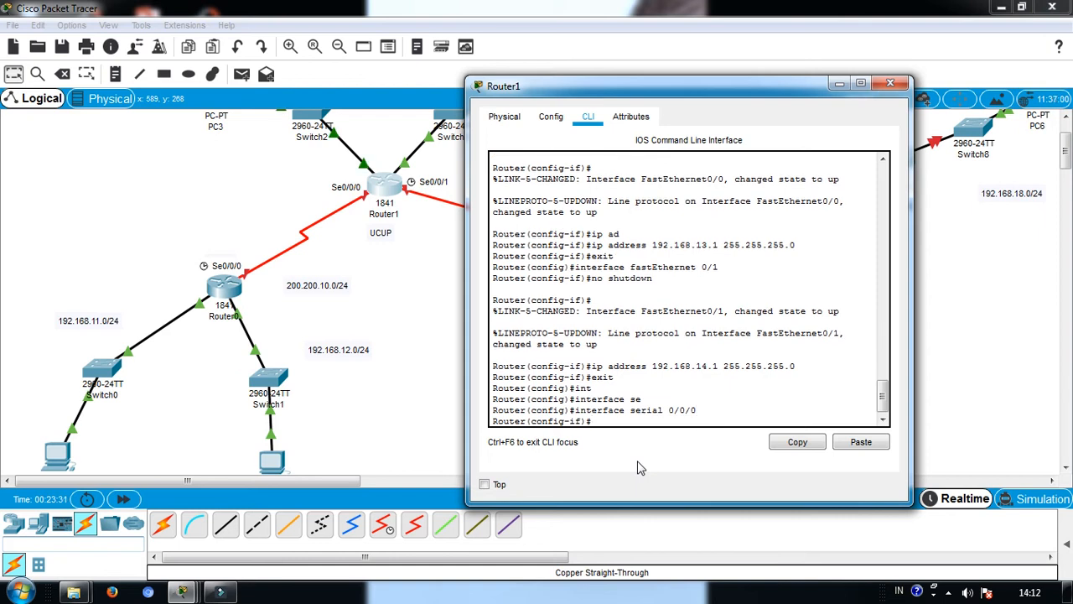
Enable serial 0/0/0 on Router1 with no shutdown.
type("no sh")
key("Tab")
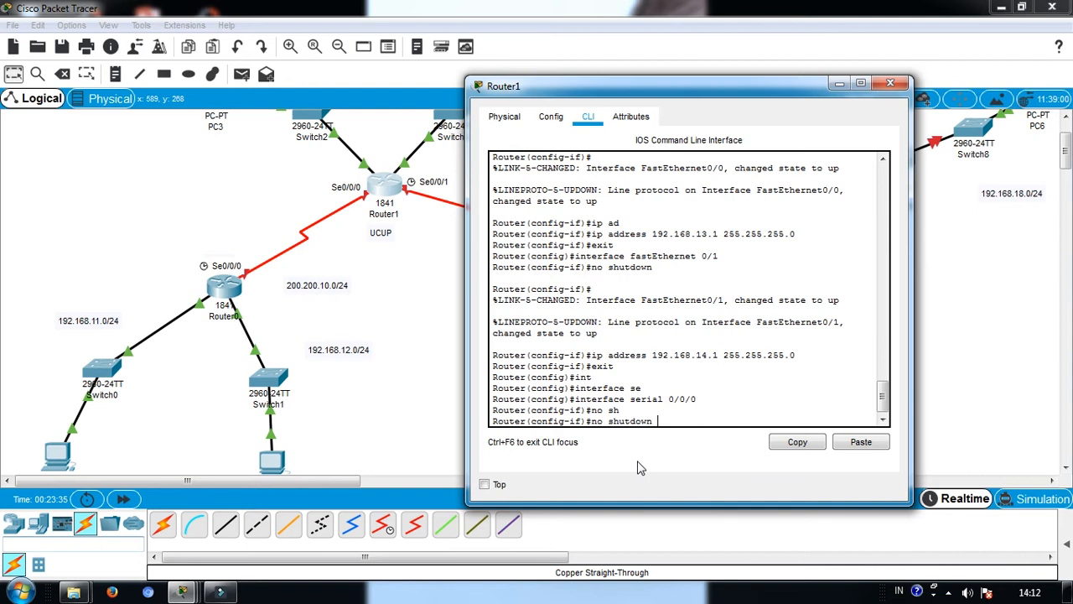
key("Return")
key("Return")
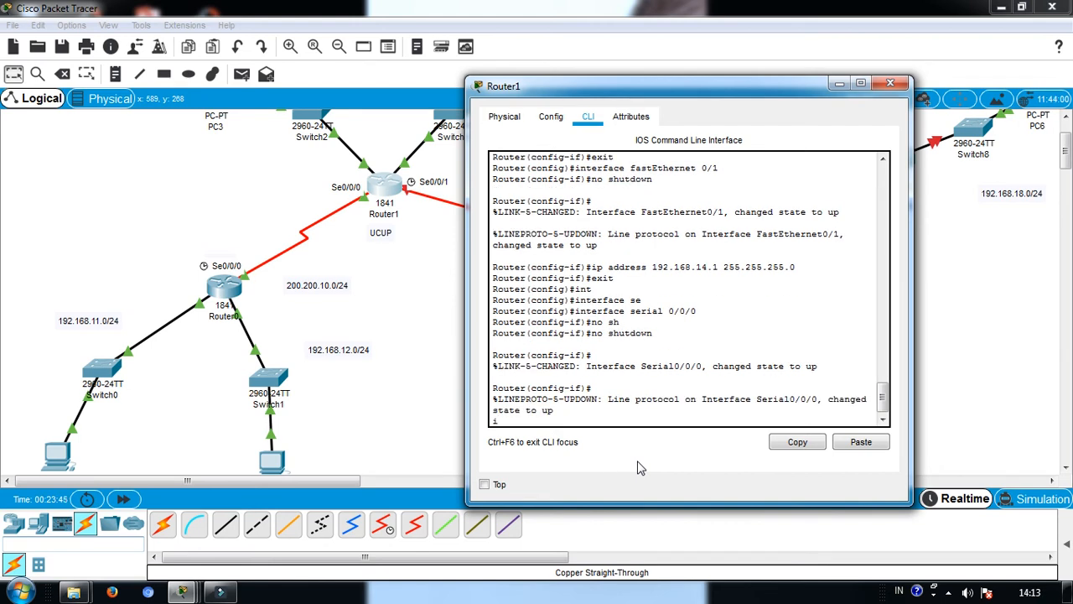
key("Return")
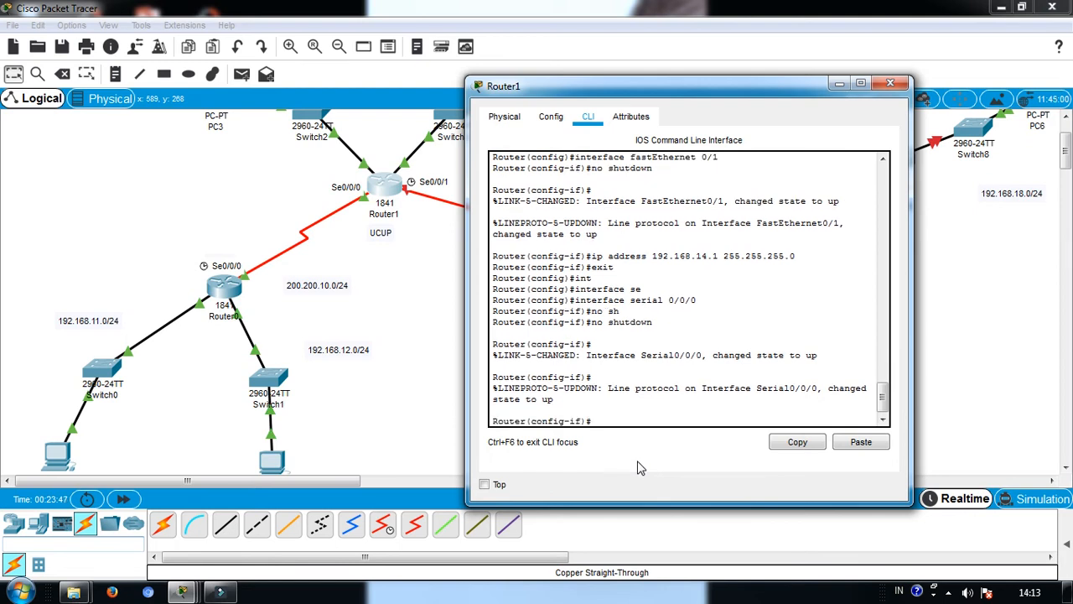
Assign IP address 200.200.10.2 with mask 255.255.255.0 to serial 0/0/0 and exit the interface configuration.
type("ip ad")
key("Tab")
type("200")
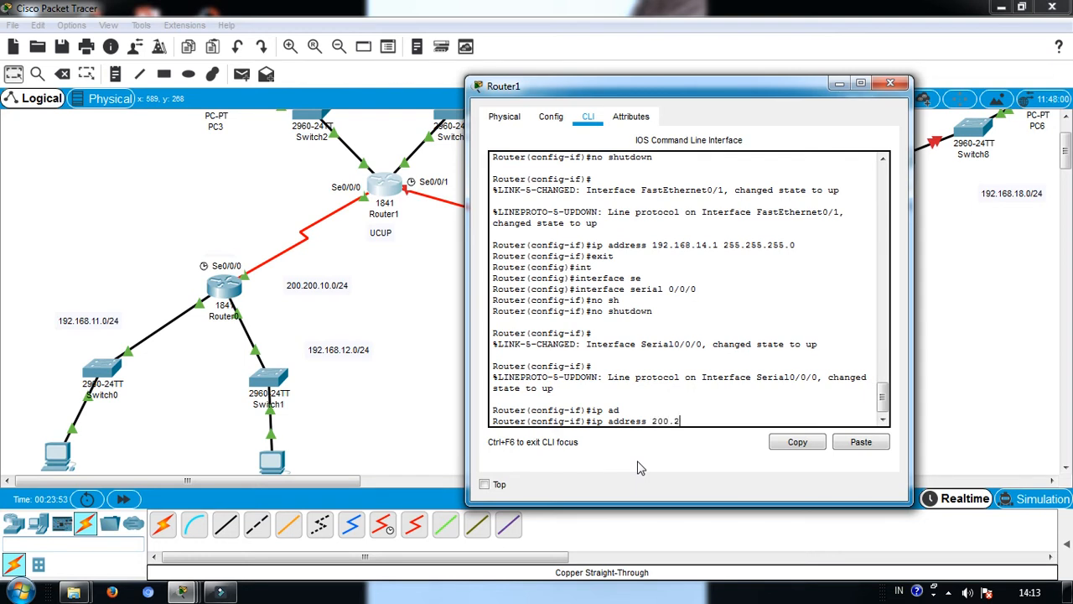
type(".200.10.2 255.255.255.0")
key("Return")
type("er(config-if)#exi")
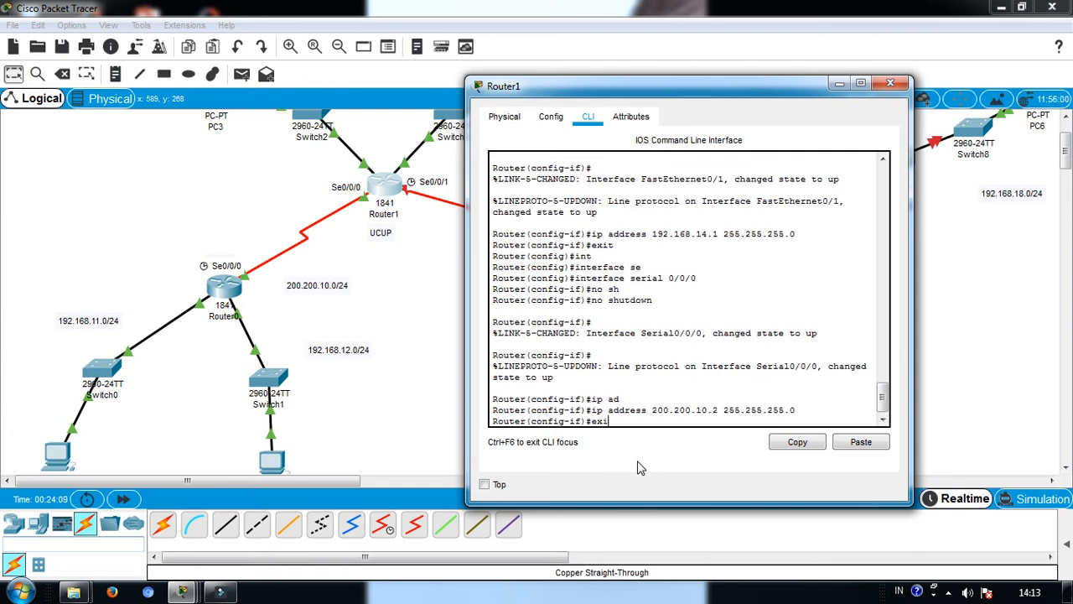
type("t")
key("Return")
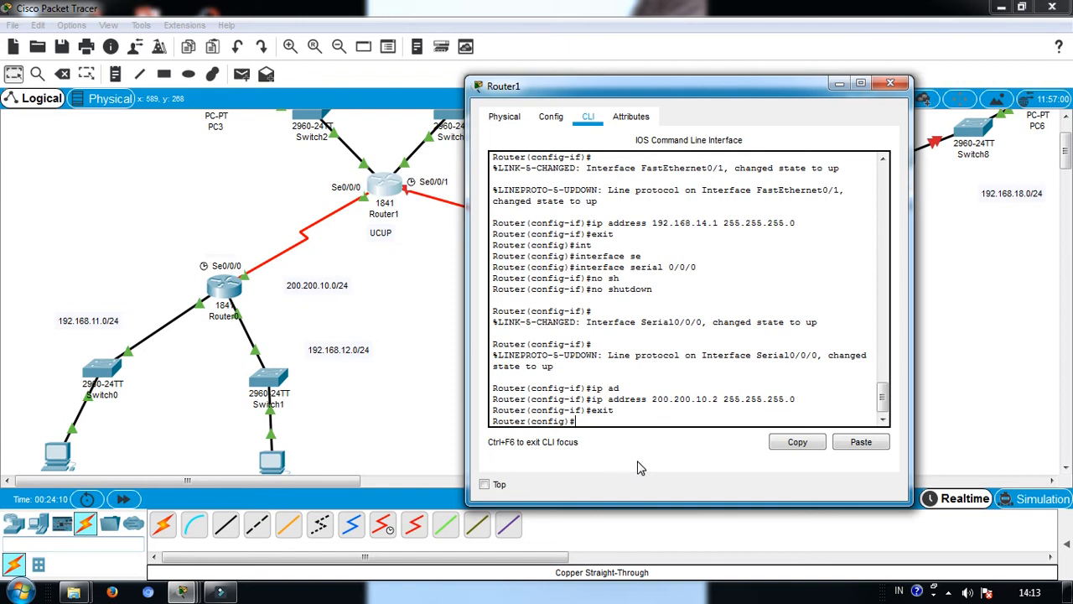
Enter configuration of interface serial 0/0/1 on Router1.
type("exit")
key("Up")
key("Up")
key("Up")
key("Up")
key("Up")
key("Up")
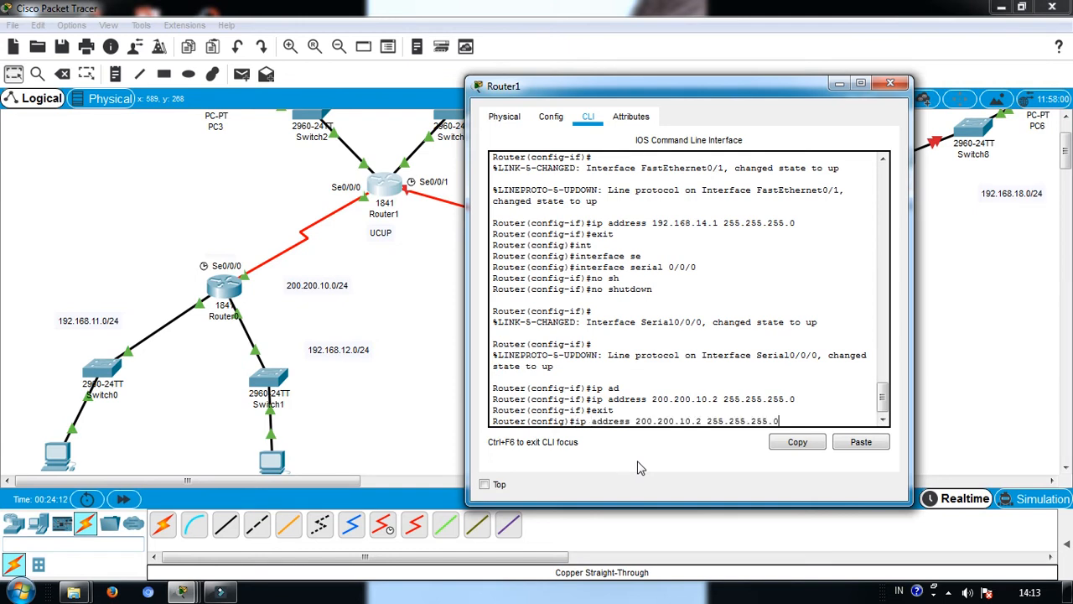
key("BackSpace")
type("1")
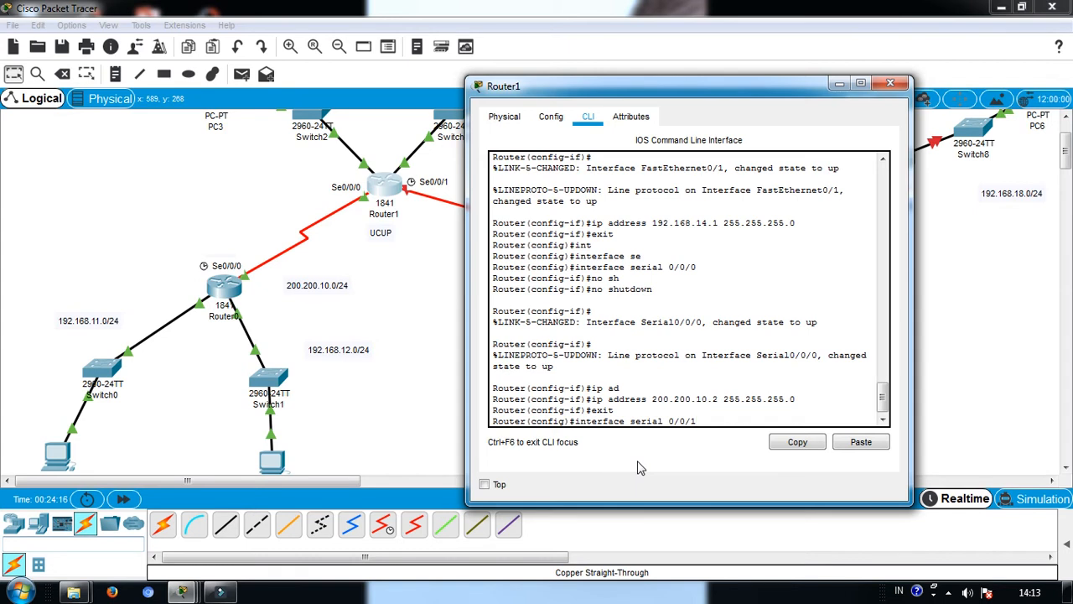
key("Return")
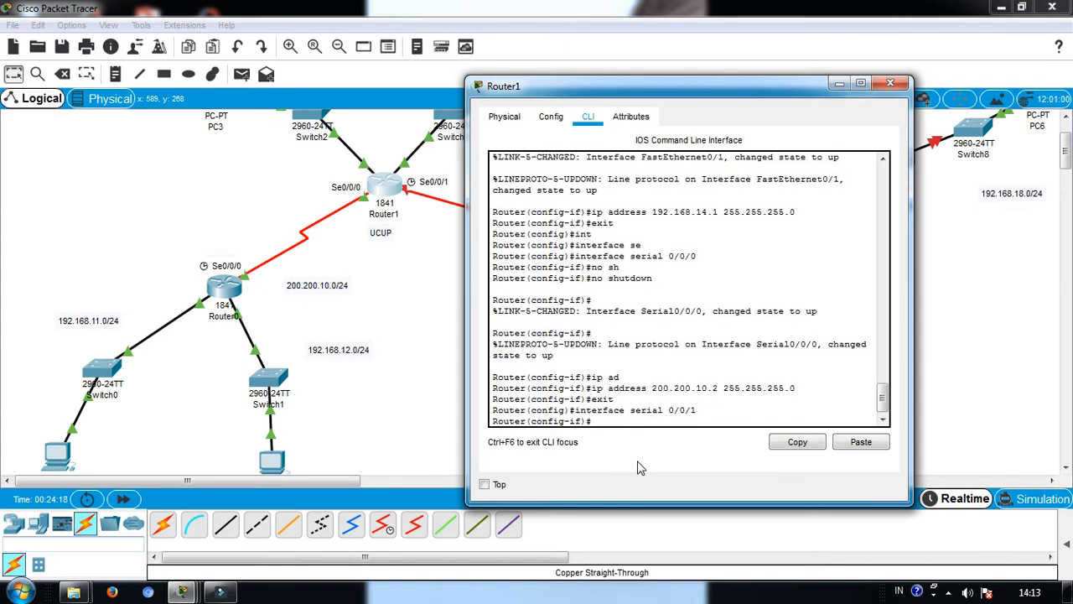
Enable serial 0/0/1 on Router1 with no shutdown.
key("Up")
key("Up")
key("Up")
key("Up")
key("Return")
Assign IP address 200.200.20.1 with mask 255.255.255.0 to Router1's serial 0/0/1, adapting the earlier address command.
key("Up")
key("Up")
key("Up")
key("Up")
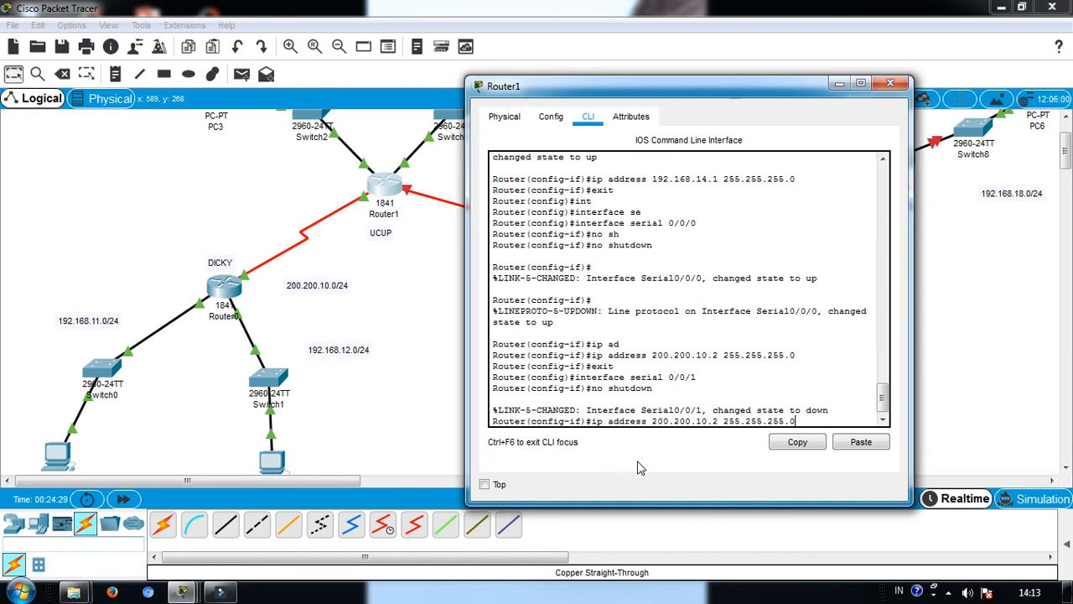
key("Left")
key("Left")
key("Left")
key("Left")
key("Left")
key("Left")
key("Left")
key("Left")
key("Left")
key("Left")
key("Left")
key("Left")
key("Left")
key("Left")
key("Left")
key("Left")
key("Left")
key("BackSpace")
type("2")
key("Right")
key("Right")
key("Right")
key("BackSpace")
type("1")
key("Return")
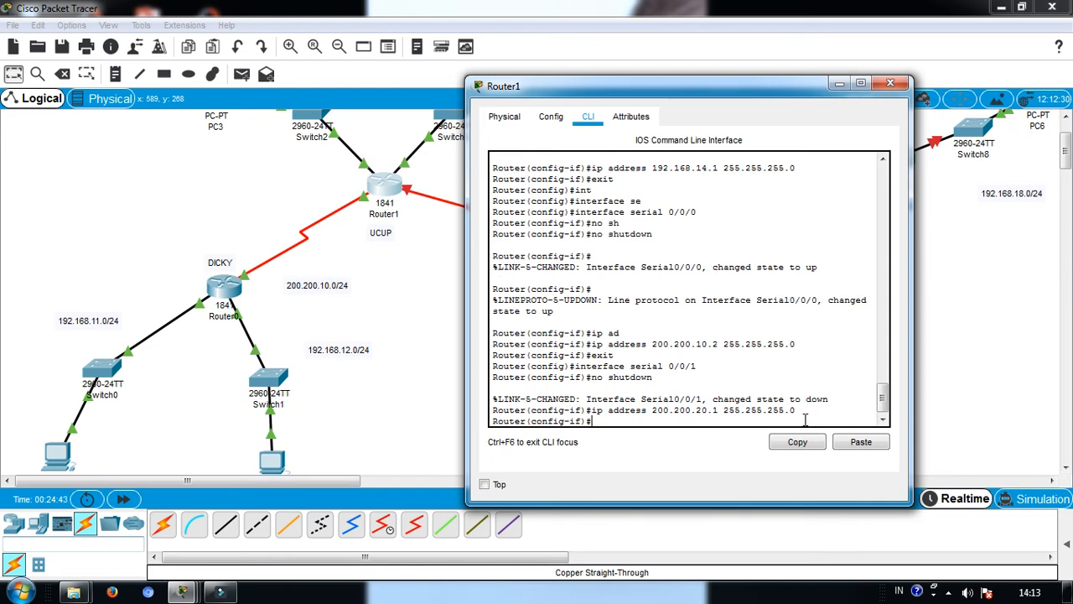
Set the clock rate of Router1's serial 0/0/1 to 1200, exit the interface configuration and close the router window.
type("cloc")
key("Tab")
type("ra")
key("Tab")
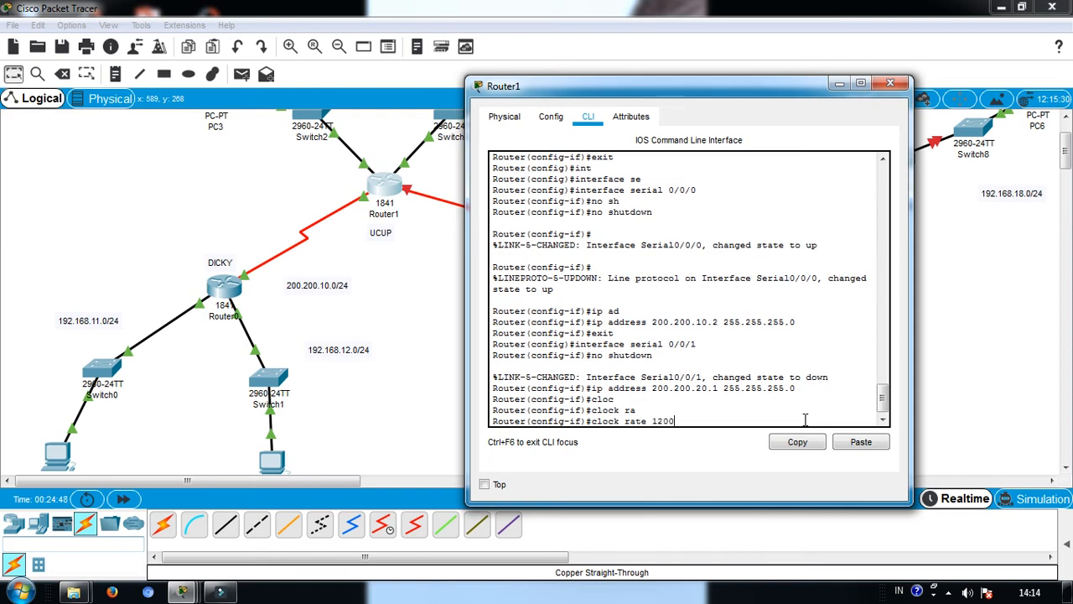
key("Return")
type("exit")
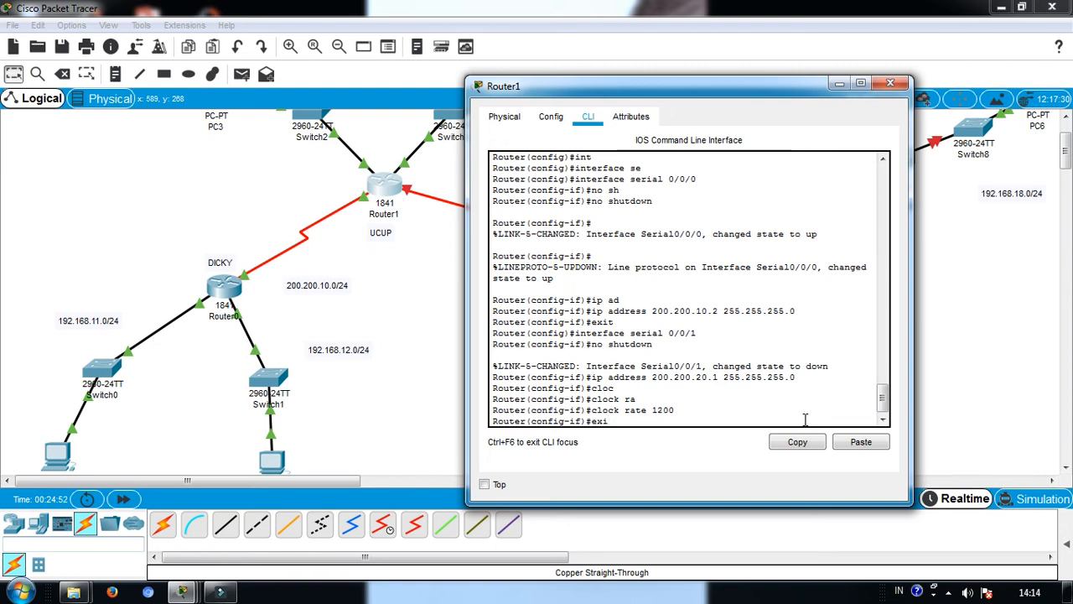
key("Return")
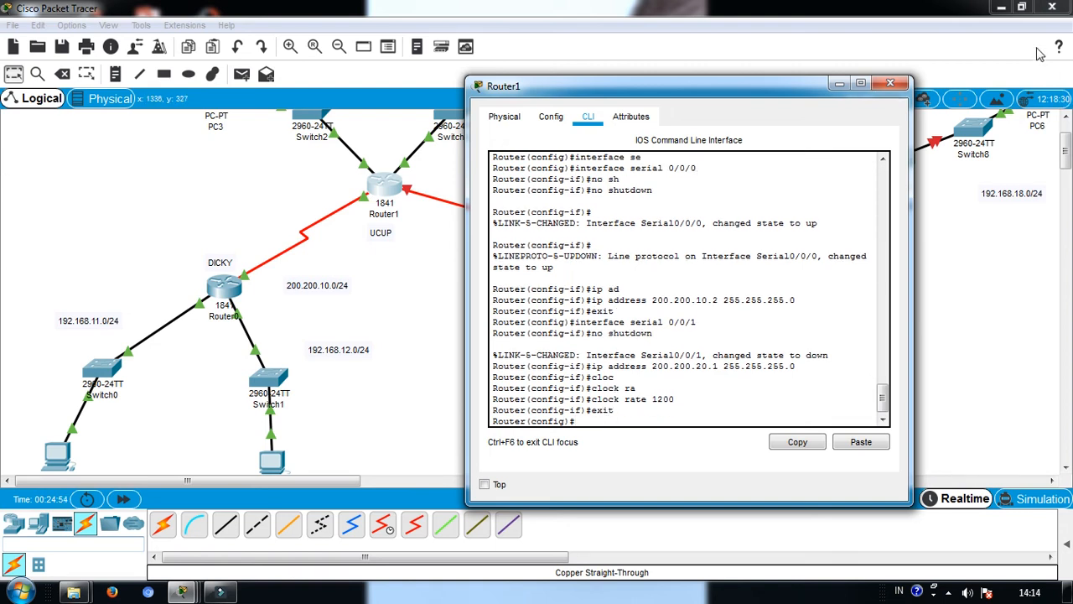
left_click(891, 84)
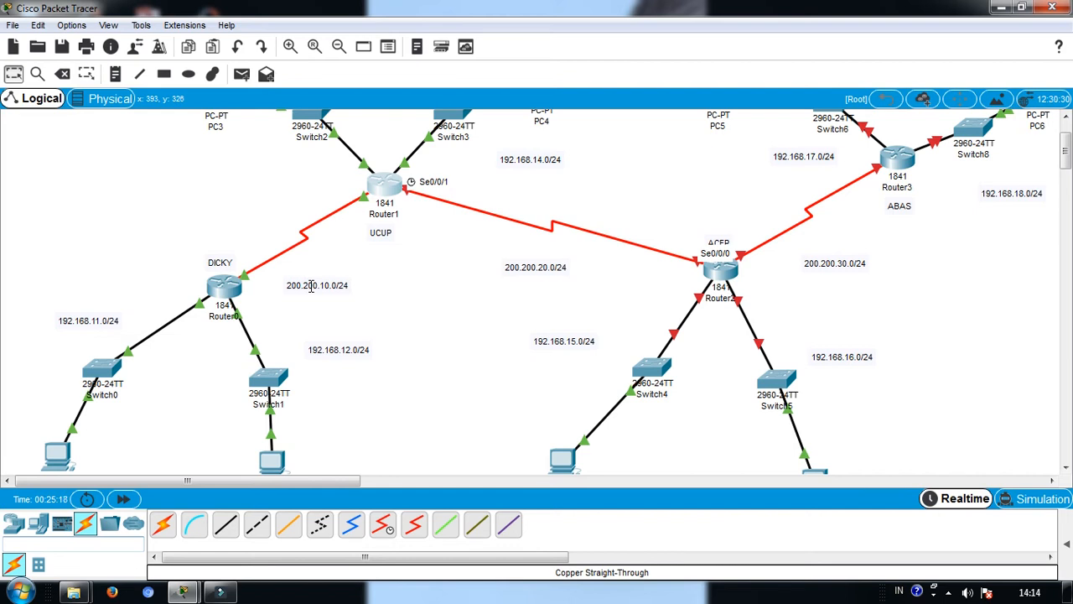
Reopen Router0's command line and exit global configuration mode to the privileged prompt.
left_click(224, 290)
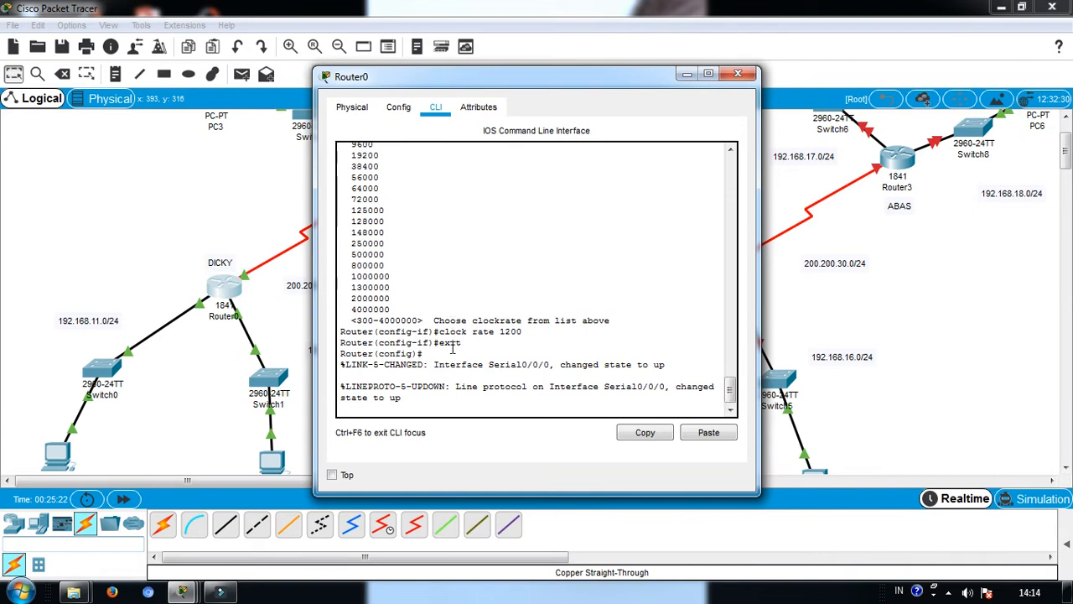
key("Return")
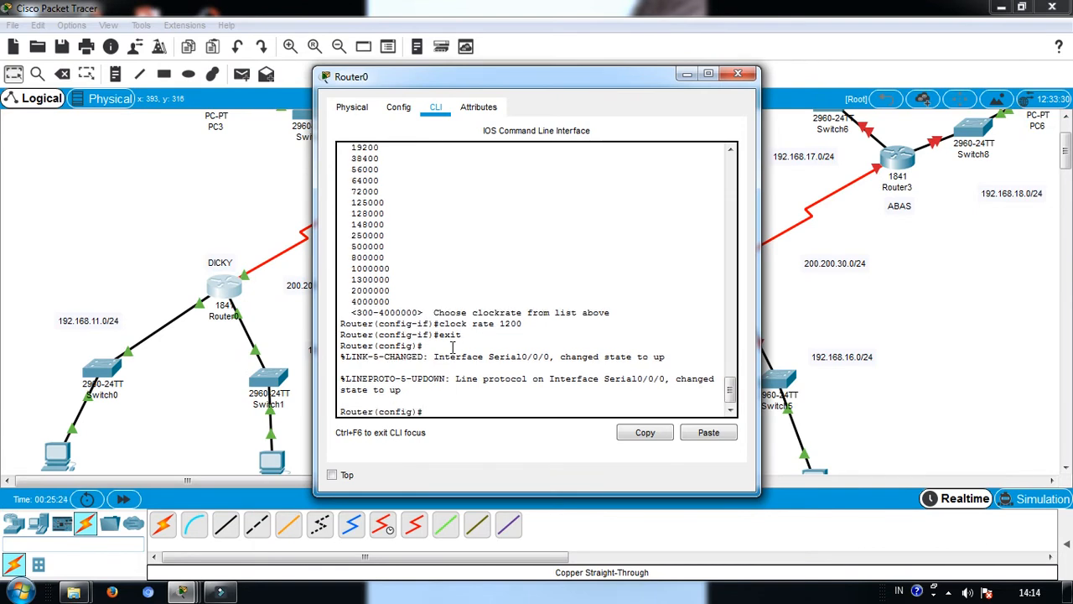
type("exit")
key("Return")
key("Return")
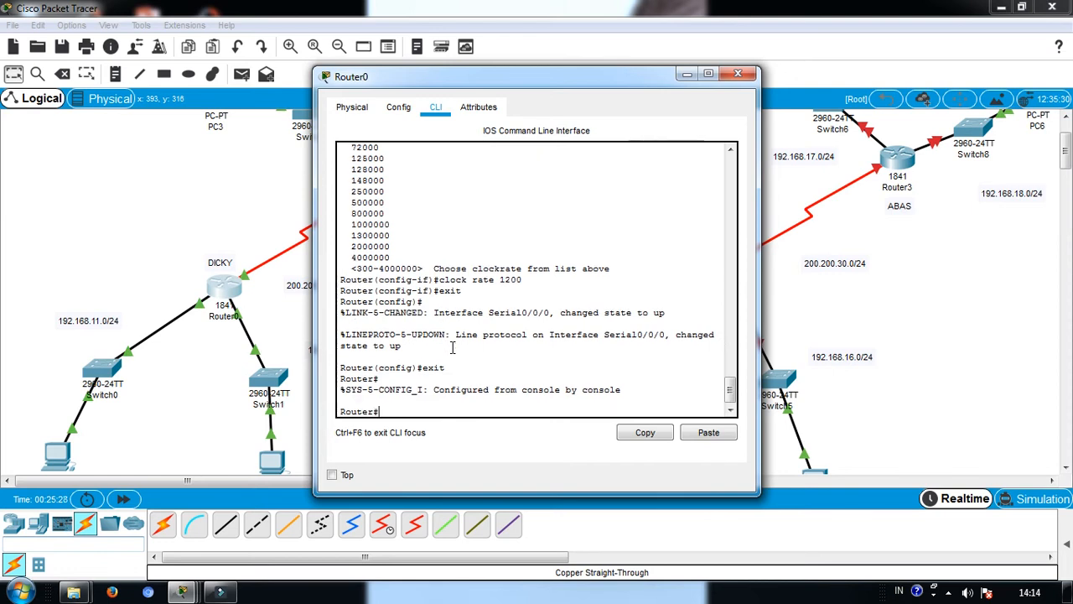
Display Router0's interface addresses and status with show ip interface brief.
type("sho")
key("Tab")
type("ip ")
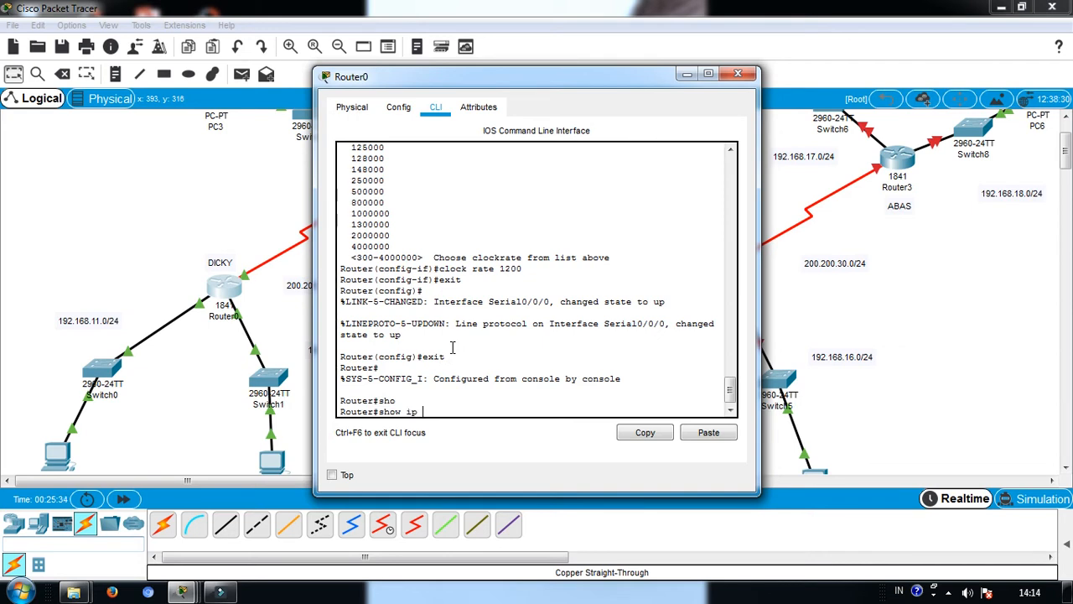
type("in")
key("Tab")
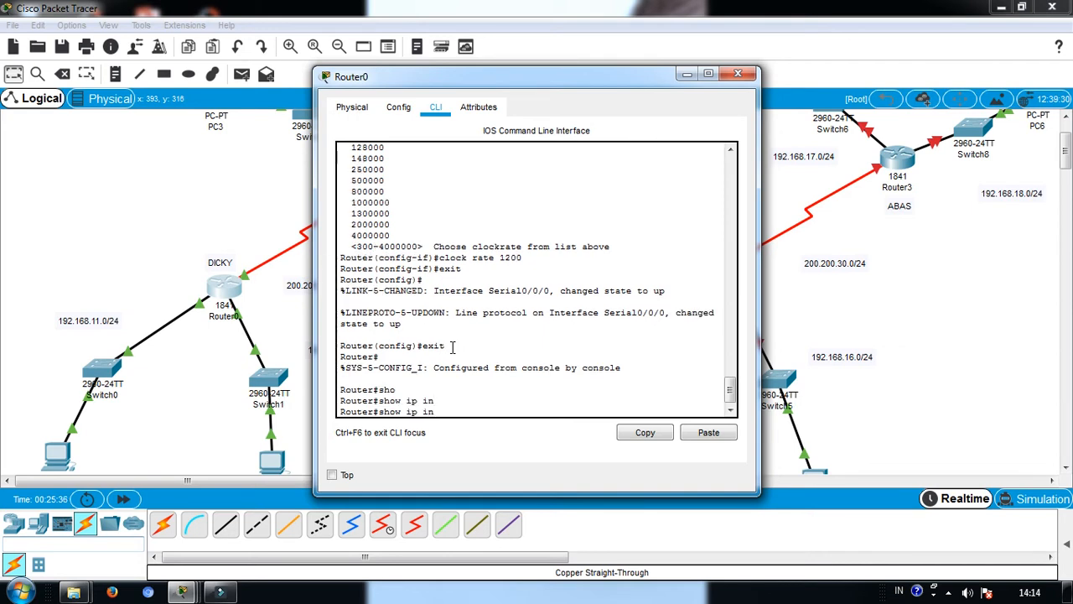
type("t")
key("Tab")
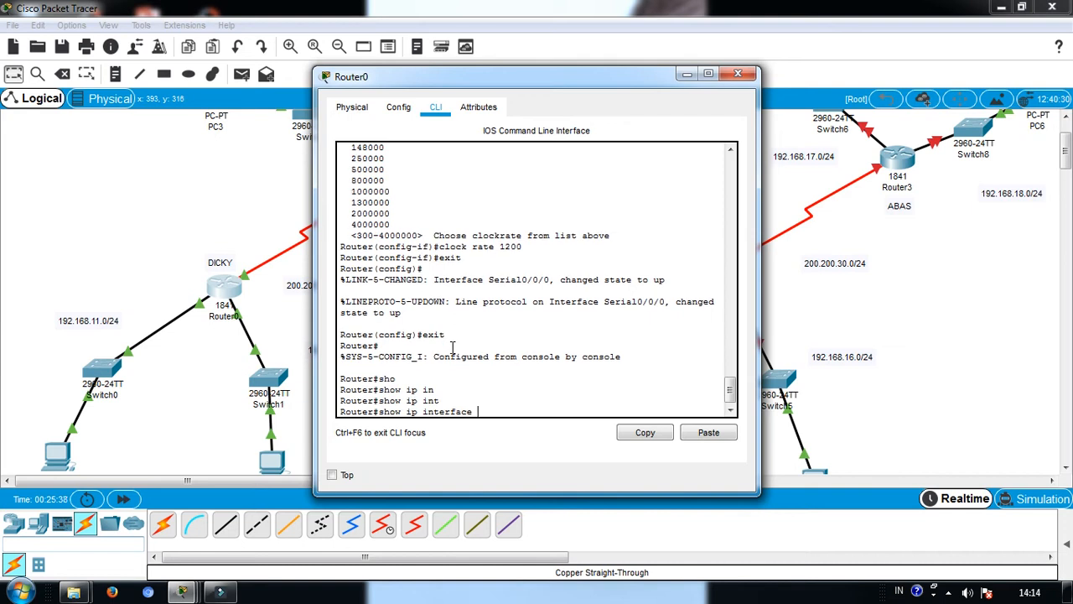
type("brief")
key("Return")
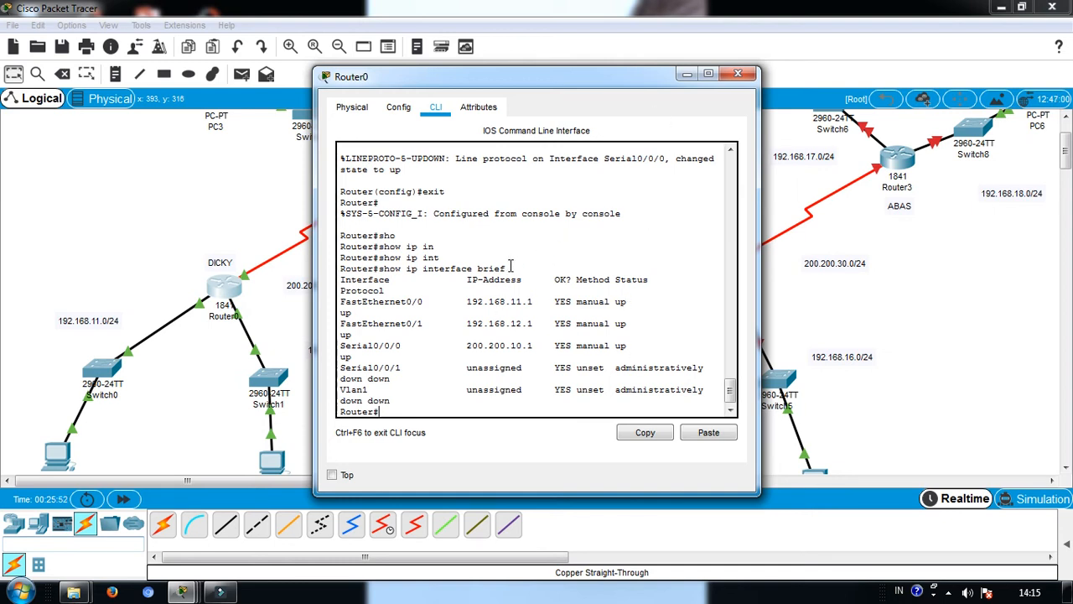
Close Router0's window, open the command line of Router2 (ACEP) and decline the initial configuration dialog.
left_click(740, 75)
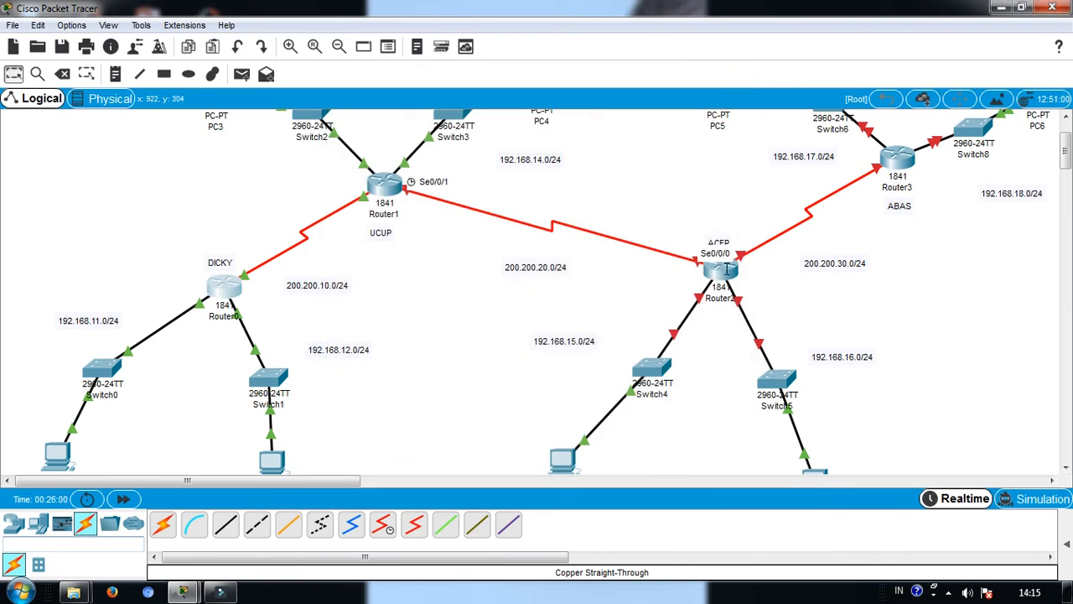
left_click(726, 268)
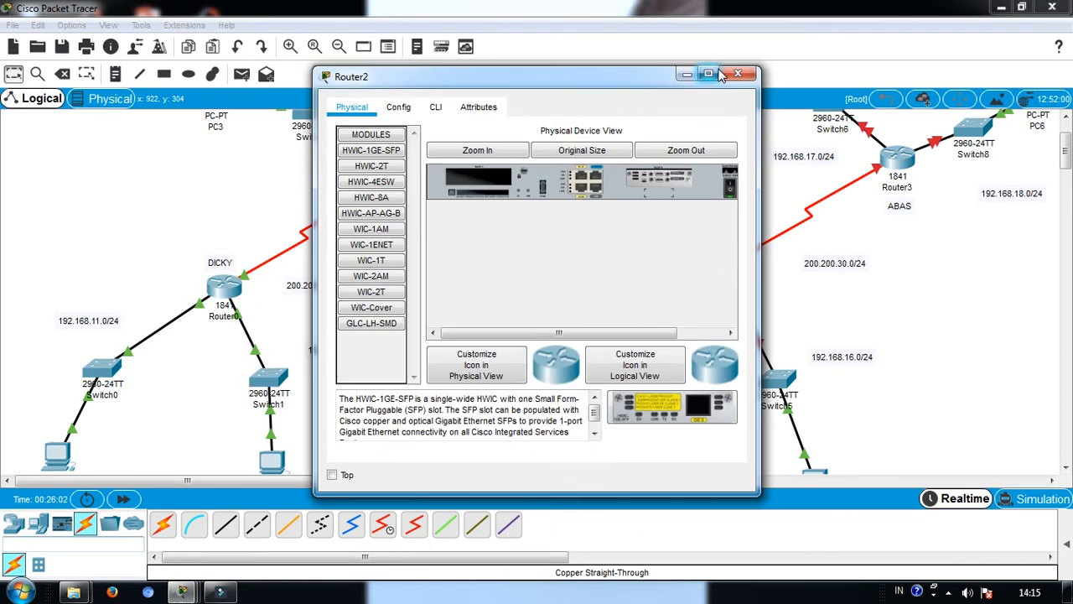
left_click(436, 107)
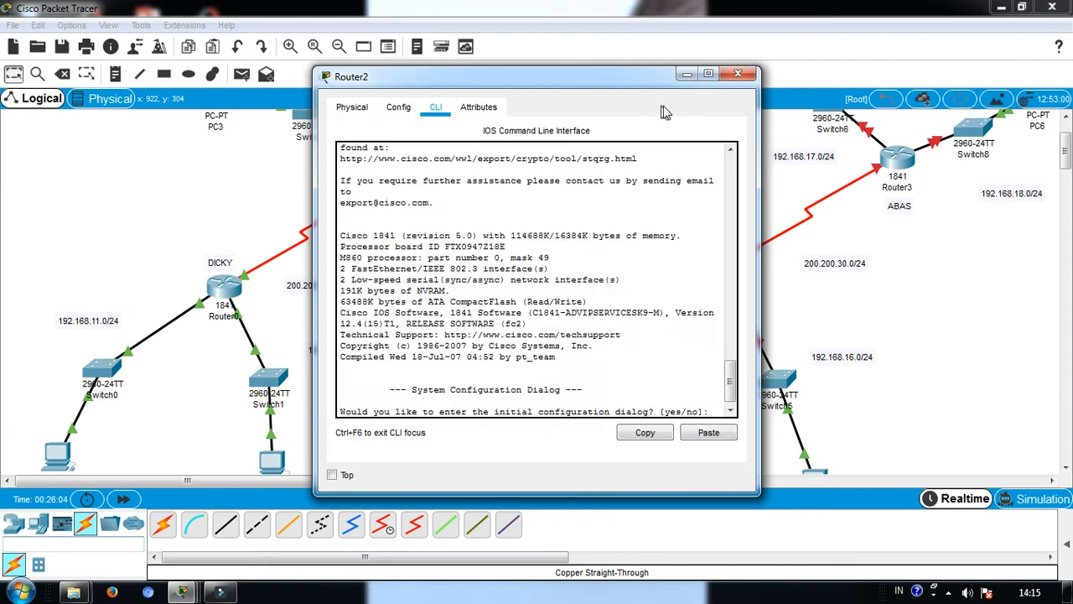
type("n")
key("Return")
key("Return")
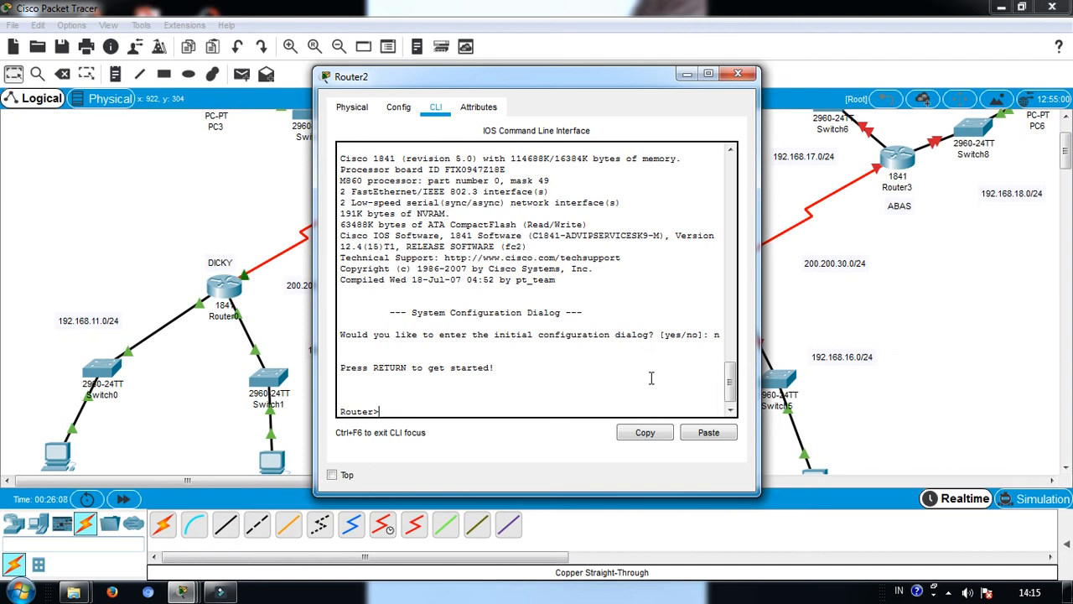
Enter privileged mode on Router2 with enable, then global configuration mode with configure terminal.
type("ena")
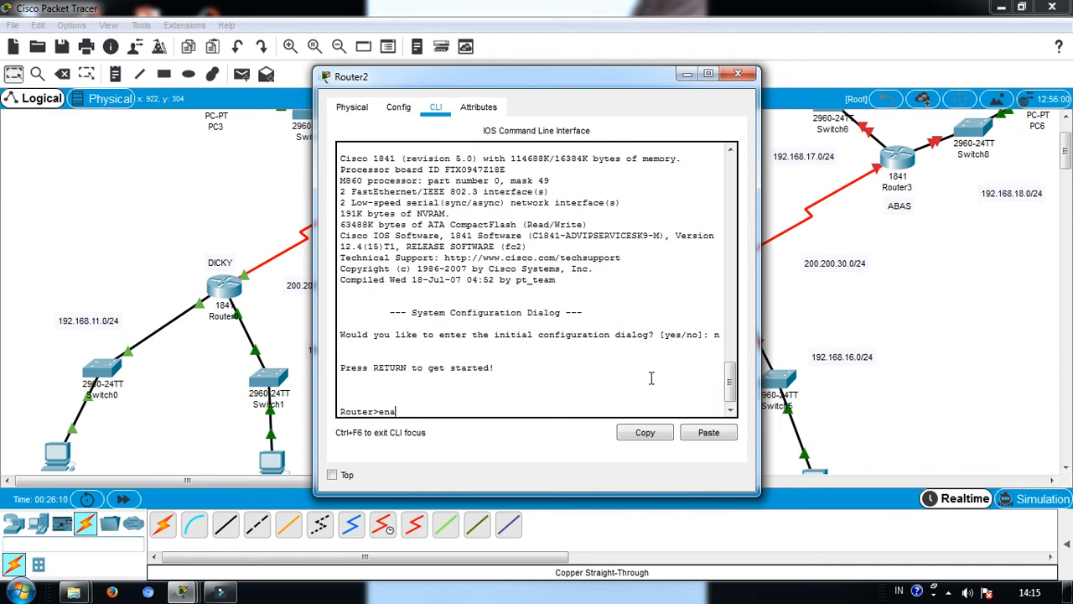
key("Tab")
key("Return")
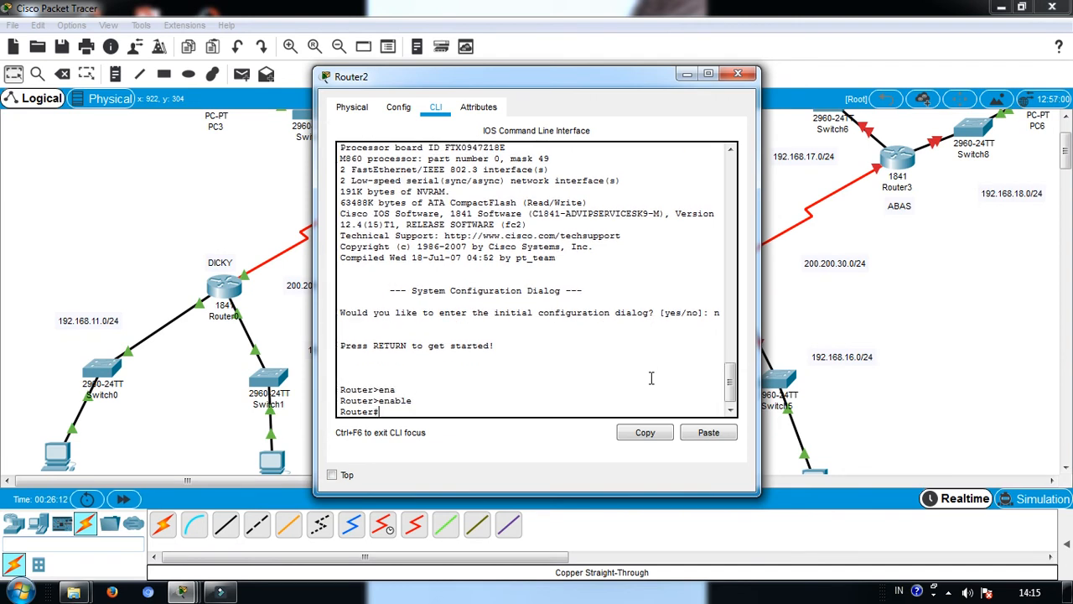
type("conf")
key("Tab")
type("t")
key("Tab")
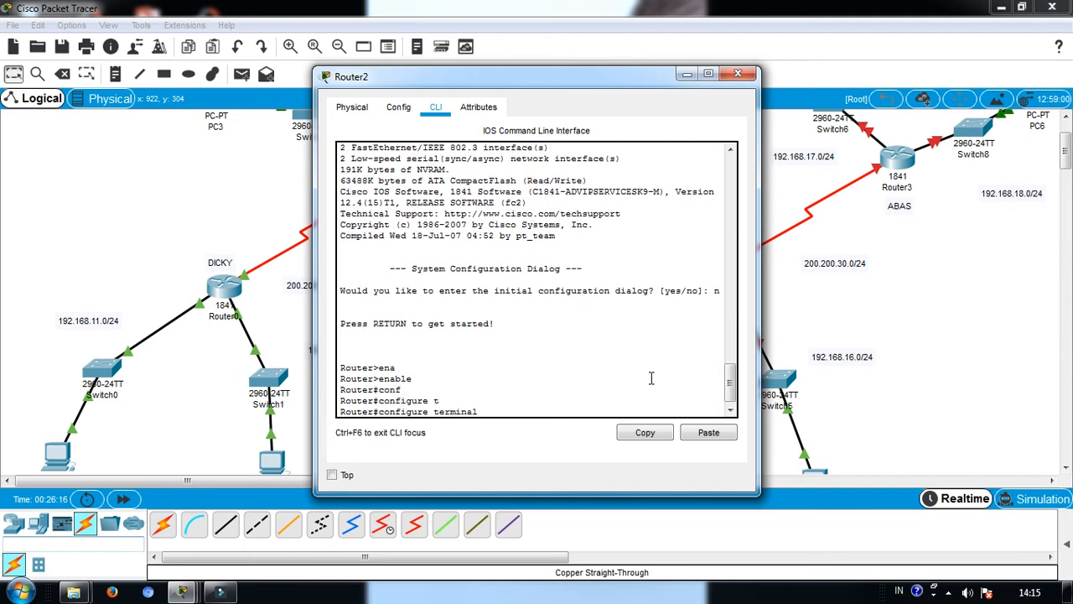
key("Return")
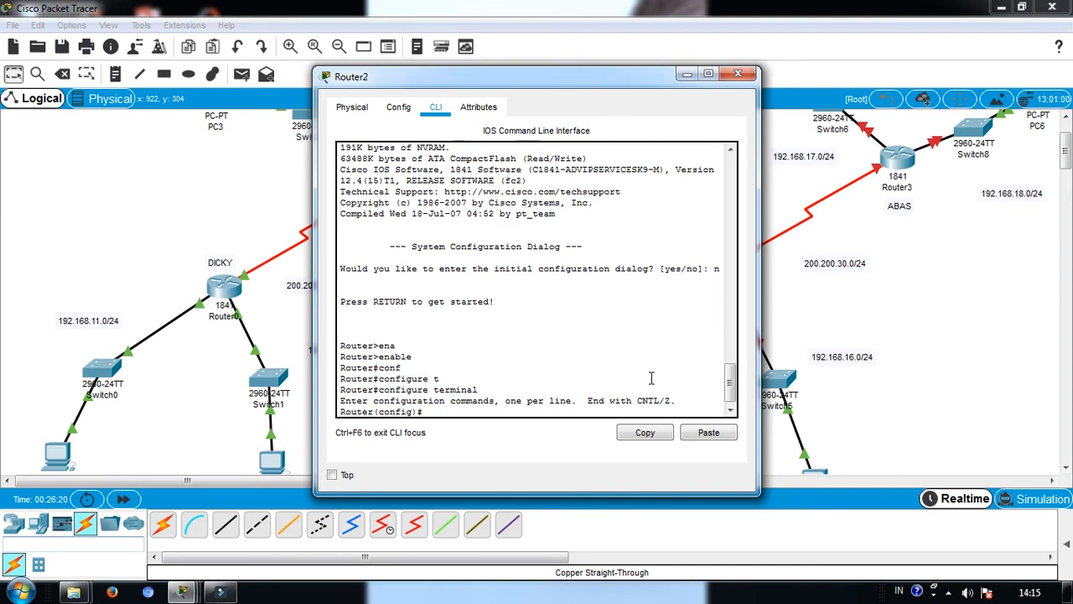
Enter interface fastEthernet 0/0 on Router2 and enable it with no shutdown.
type("inter")
key("Tab")
type("fa")
key("Tab")
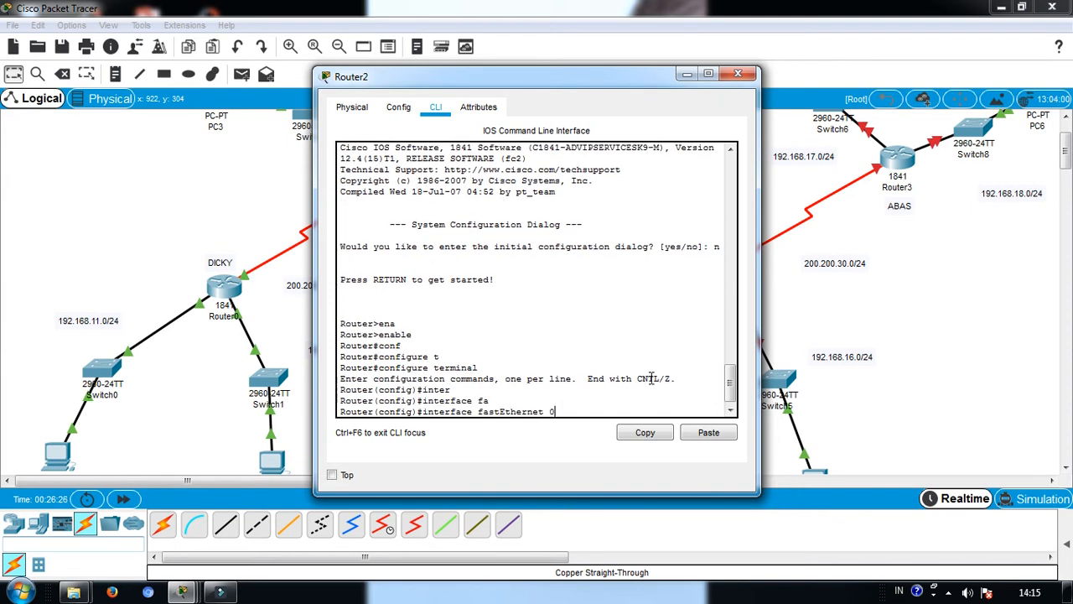
key("Return")
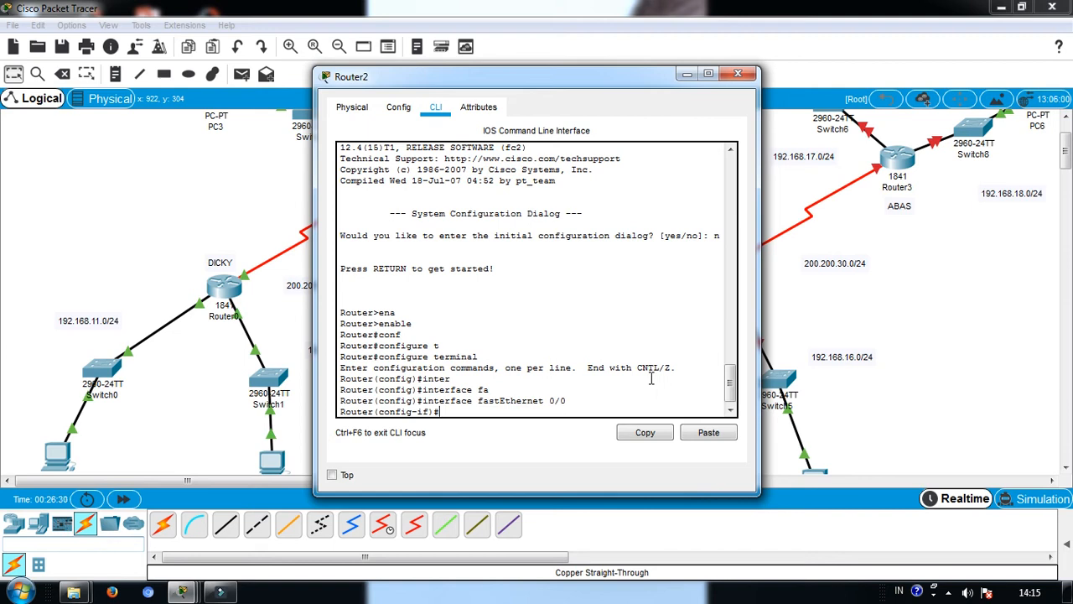
type("no sh")
key("Tab")
key("Return")
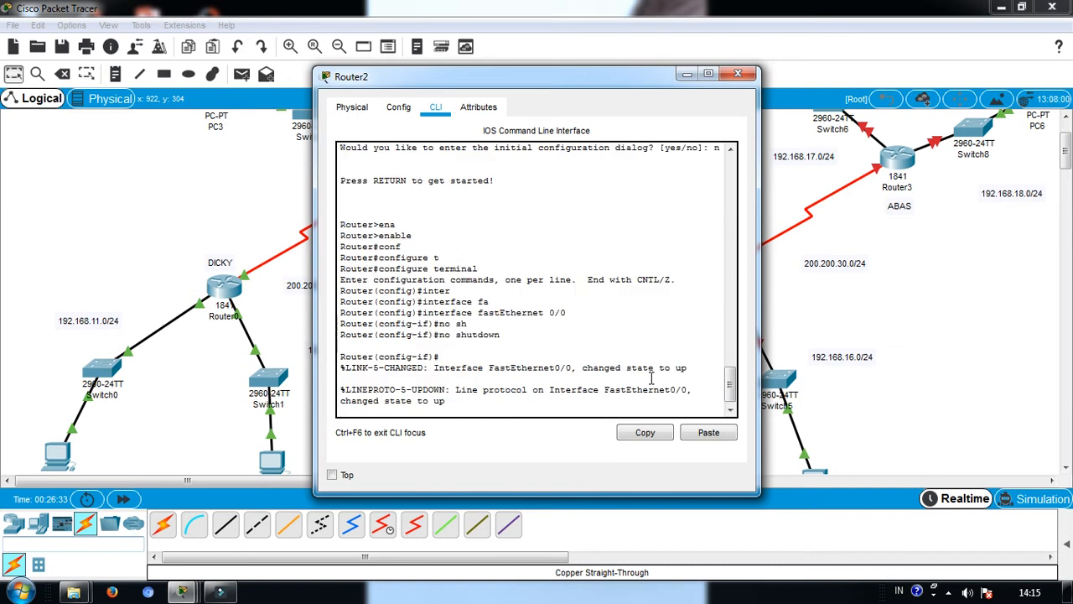
key("Return")
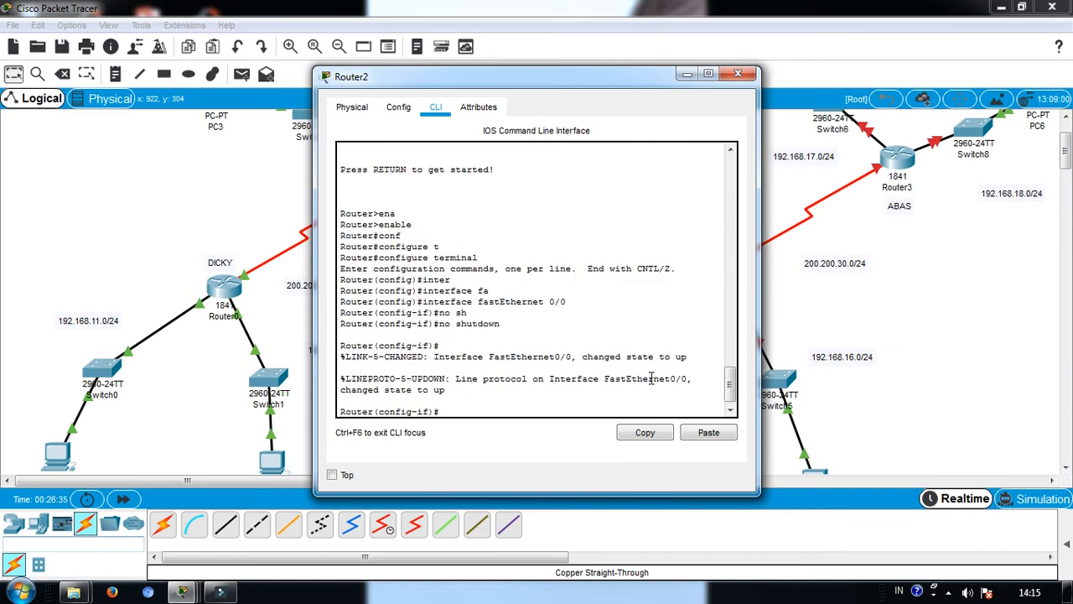
Assign IP address 192.168.15.1 with subnet mask 255.255.255.0 to Router2's fastEthernet 0/0.
type("ip ad")
key("Tab")
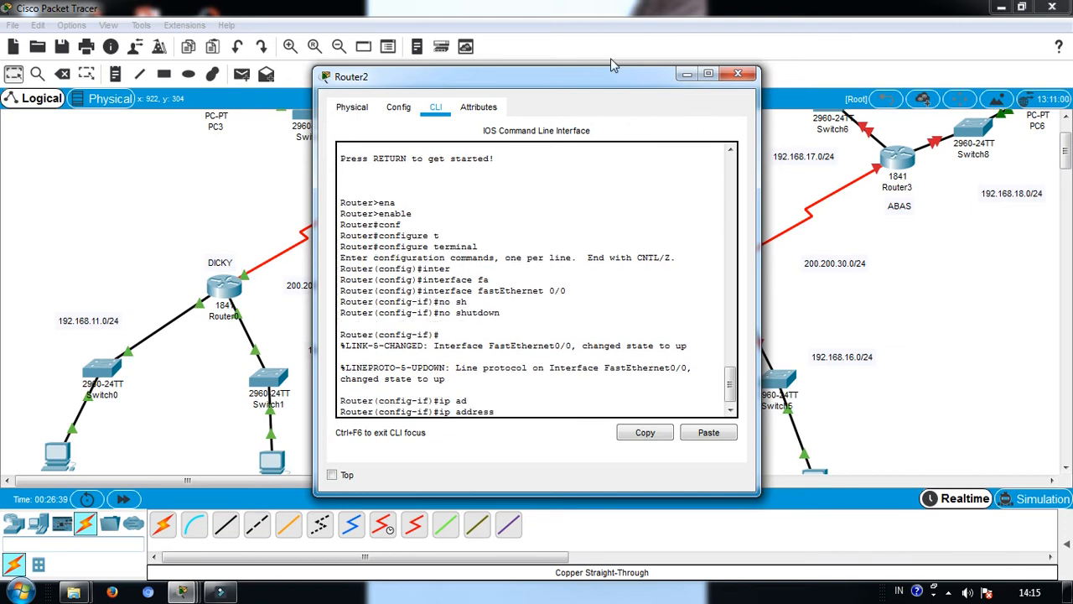
left_click_drag(561, 78, 595, 62)
left_click_drag(674, 64, 704, 65)
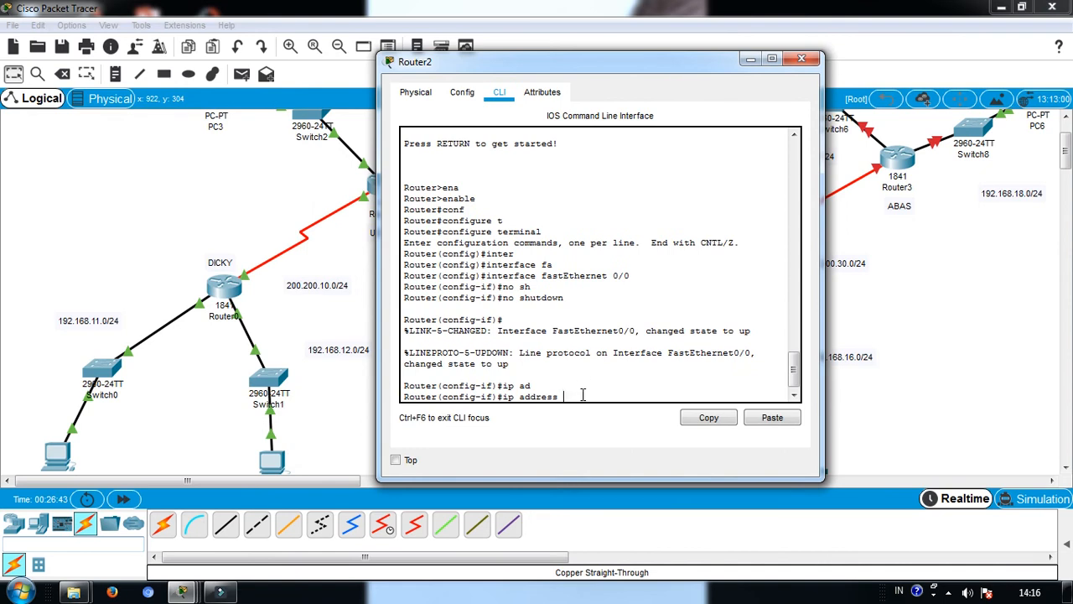
type("92.169")
type(".15.0")
key("BackSpace")
type("1")
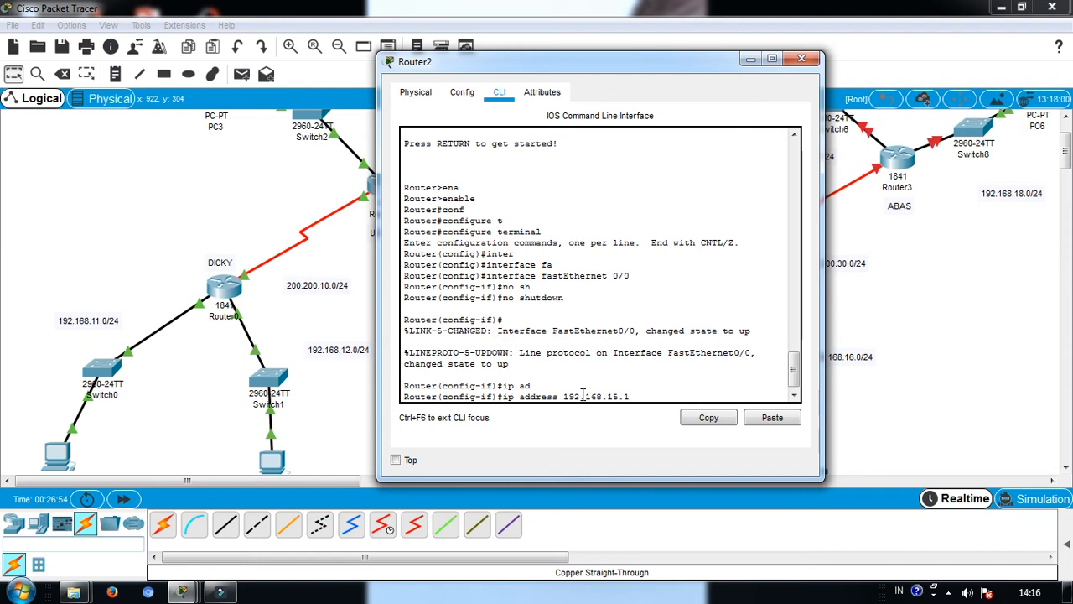
type(" 255.255.255.0")
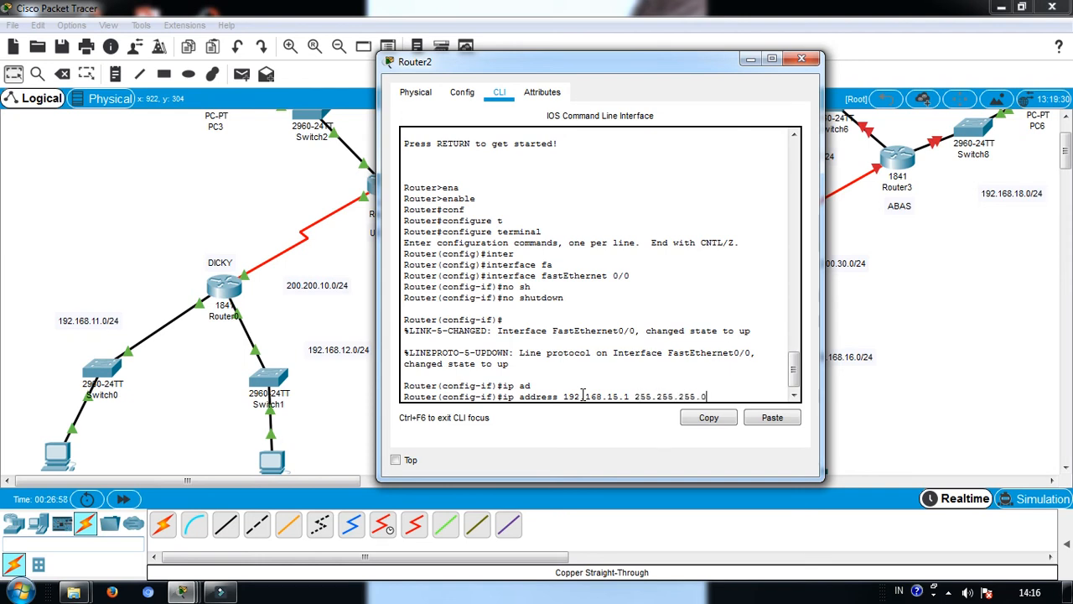
key("Return")
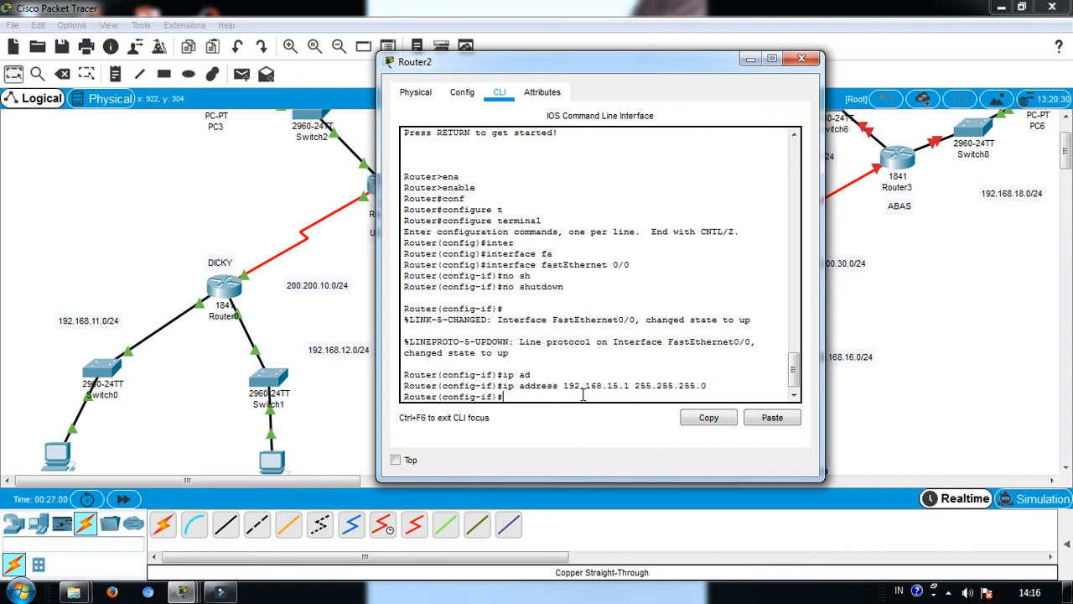
Exit fastEthernet 0/0, enter interface fastEthernet 0/1 and enable it with no shutdown.
type("exit")
key("Return")
key("Up")
key("Up")
key("Up")
key("Up")
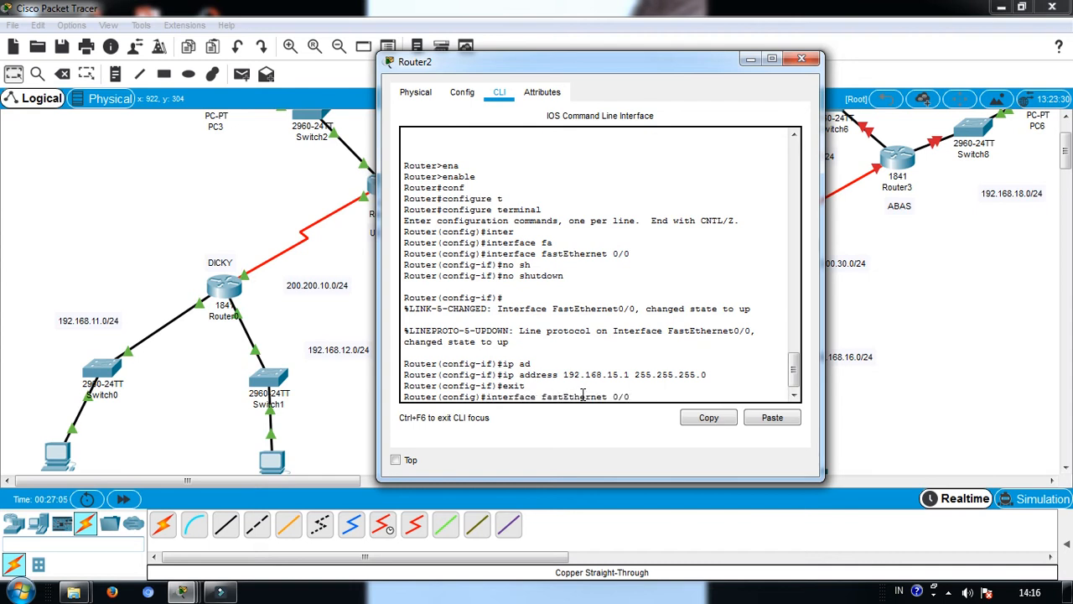
type("1")
key("Return")
key("Up")
key("Up")
key("Up")
key("Up")
key("Up")
key("Return")
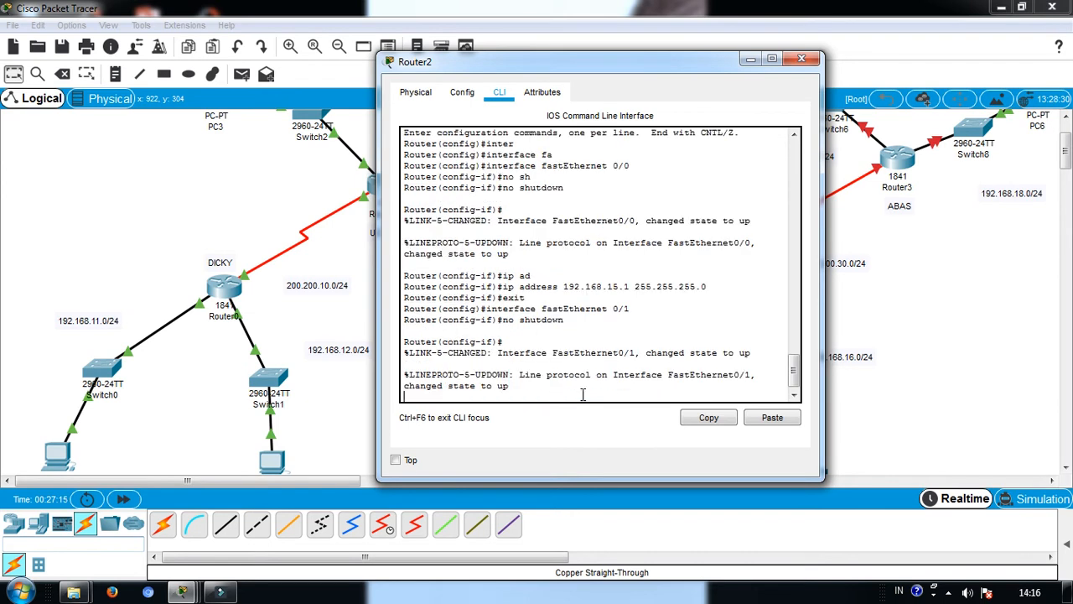
key("Return")
Assign IP address 192.168.16.1 with mask 255.255.255.0 to fastEthernet 0/1, exit the interface and close Router2's window.
key("Up")
key("Up")
key("Up")
key("Up")
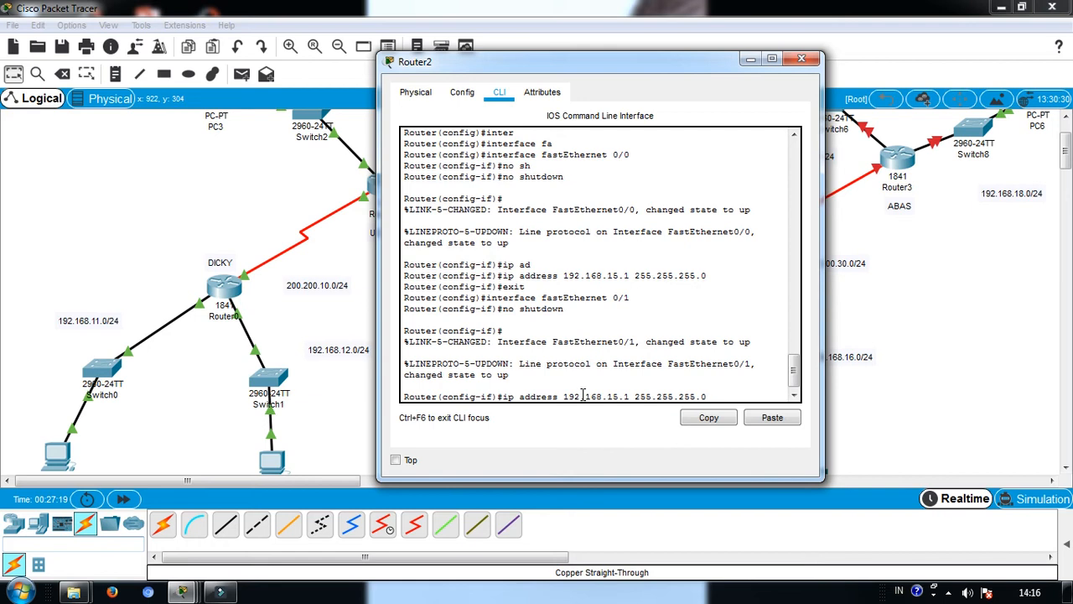
key("Left")
key("Left")
key("Left")
key("Left")
key("Left")
key("Left")
key("Left")
key("Left")
key("BackSpace")
type("6")
key("Return")
type("exi")
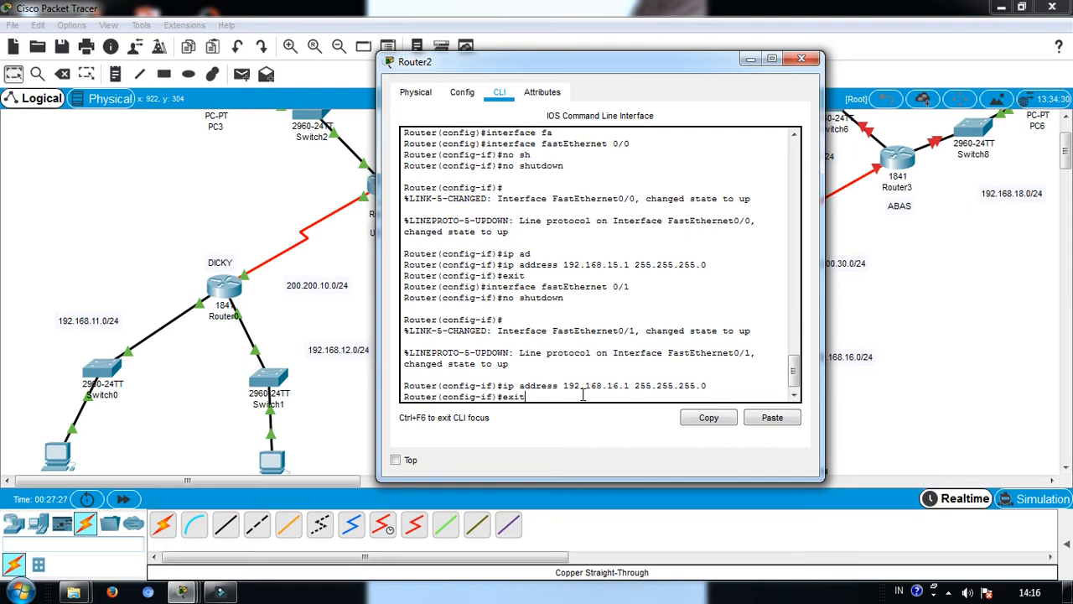
type("t")
key("Return")
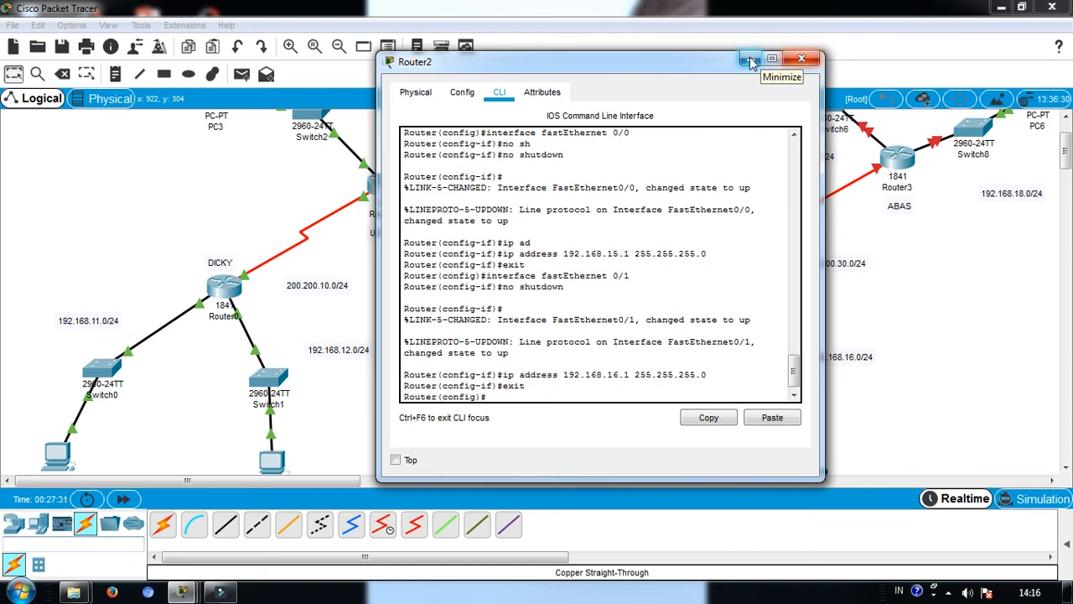
left_click(800, 59)
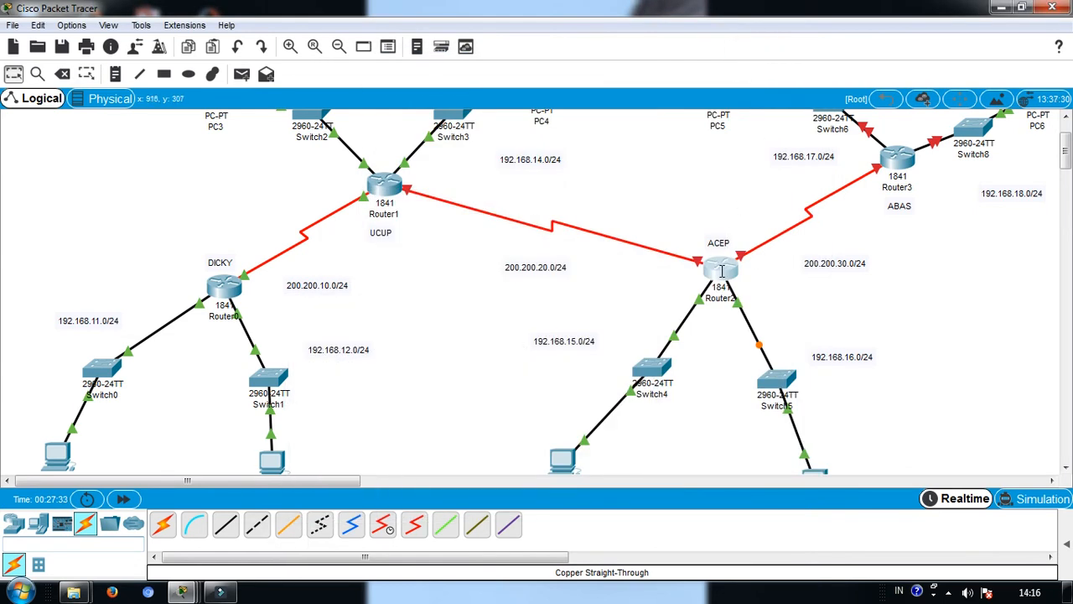
Reopen Router2's command line, enter interface serial 0/0/0 and enable it with no shutdown.
mouse_move(722, 270)
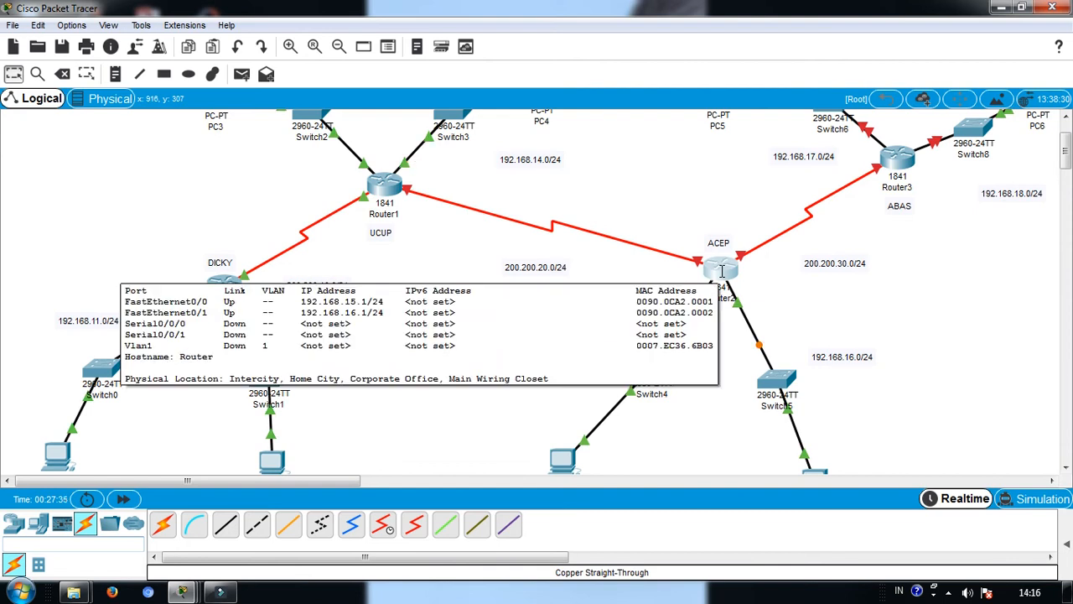
mouse_move(672, 253)
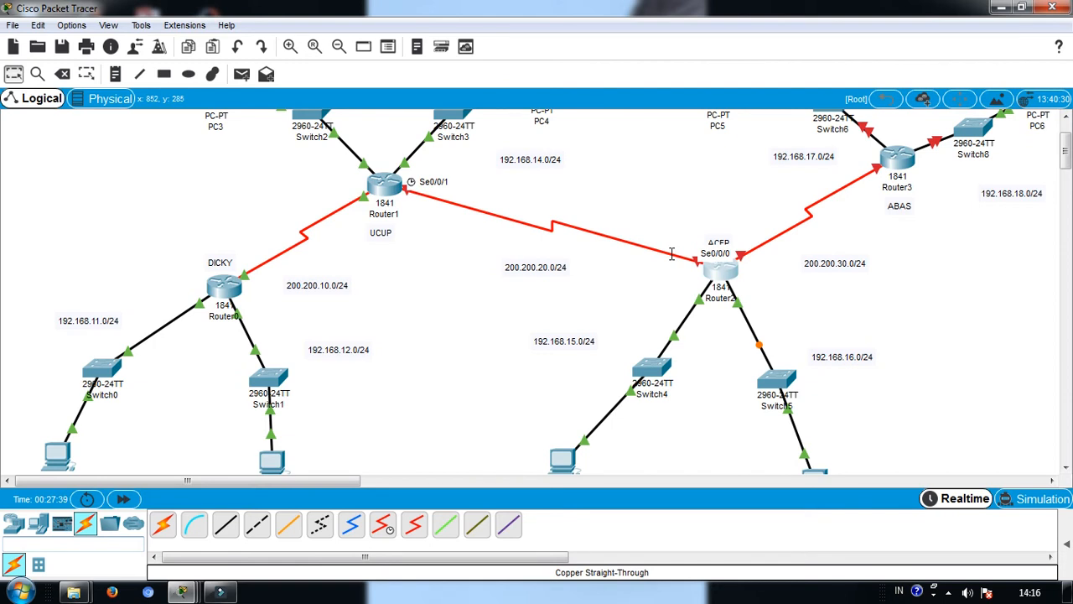
mouse_move(759, 248)
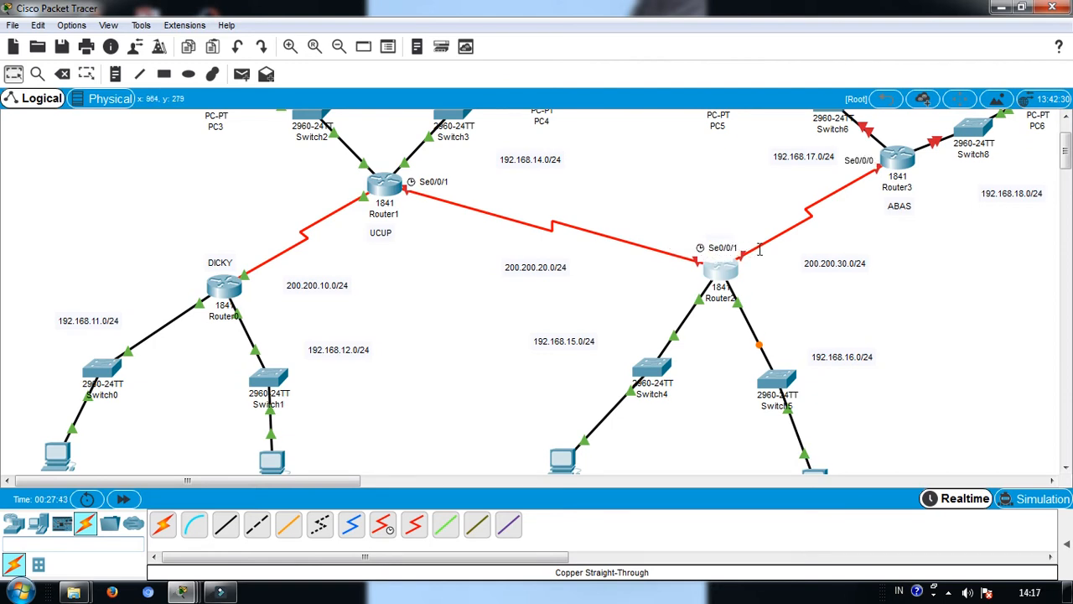
left_click(719, 268)
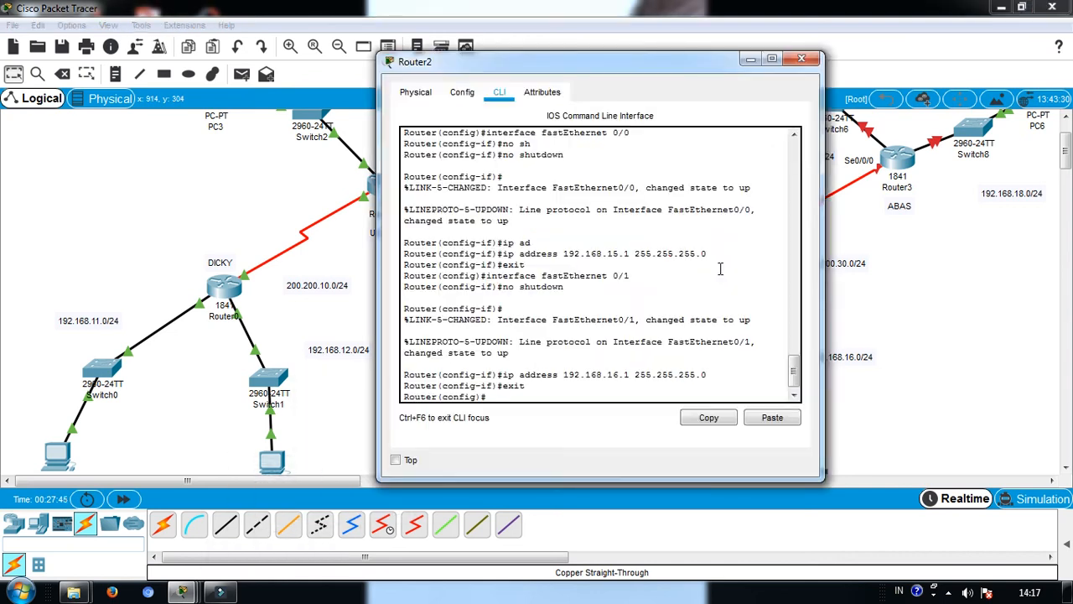
left_click(510, 401)
type("int")
key("Tab")
type("se")
key("Tab")
type("0/0/0")
key("Return")
type("n")
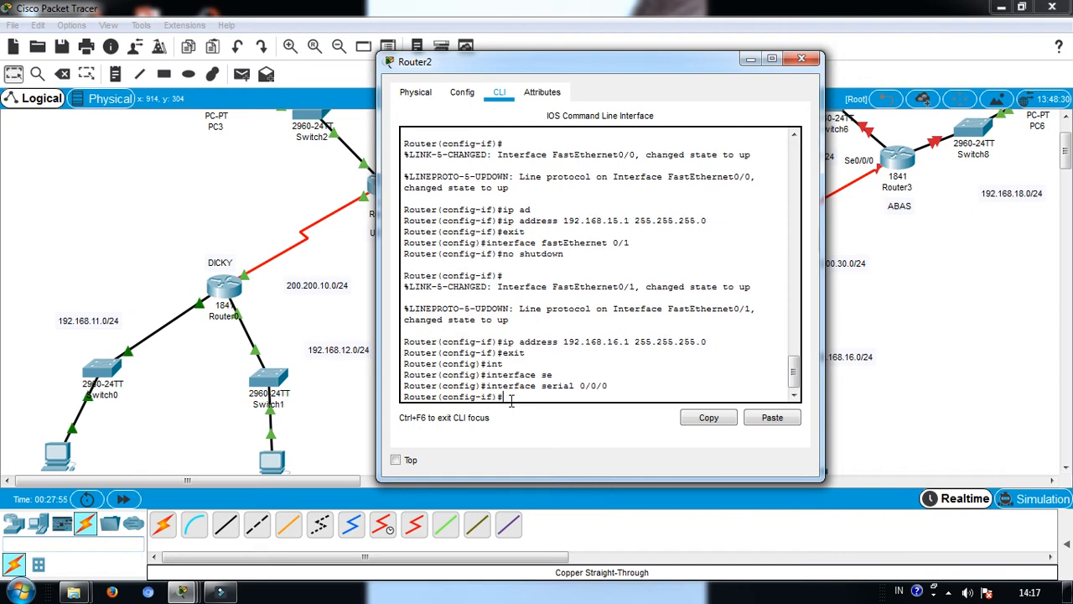
type("o sh")
key("Tab")
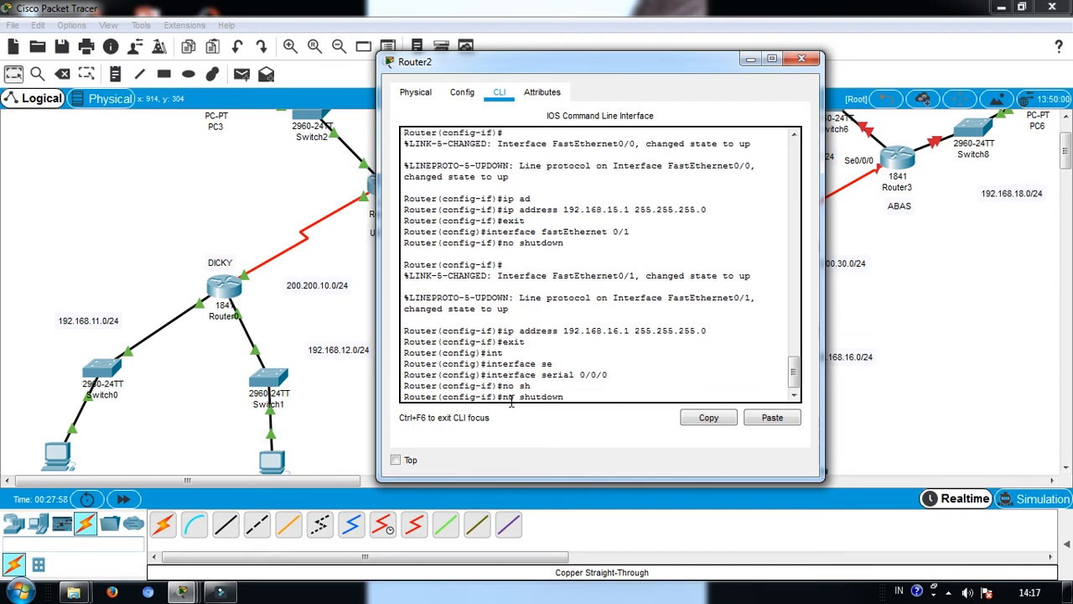
key("Return")
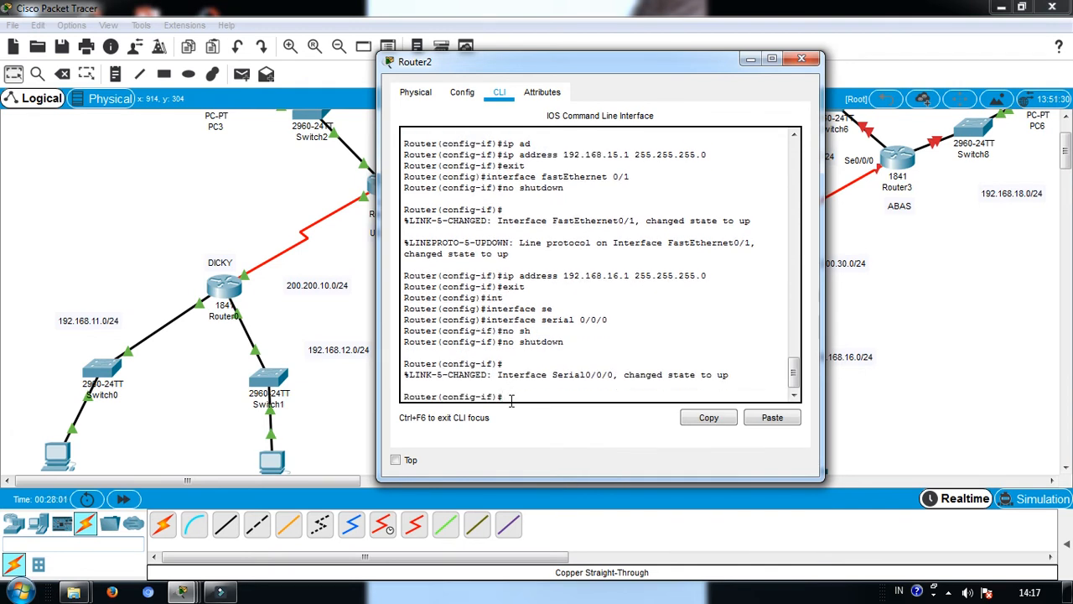
Assign IP address 200.200.20.2 with subnet mask 255.255.255.0 to Router2's serial 0/0/0.
type("ip ad")
left_click_drag(626, 66, 809, 128)
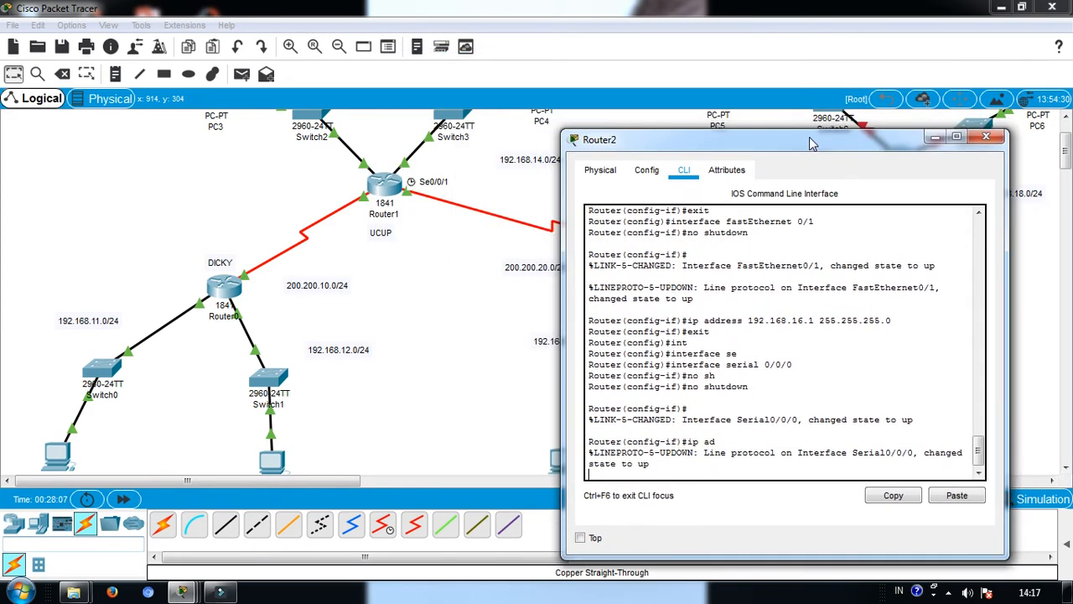
left_click_drag(763, 99, 482, 25)
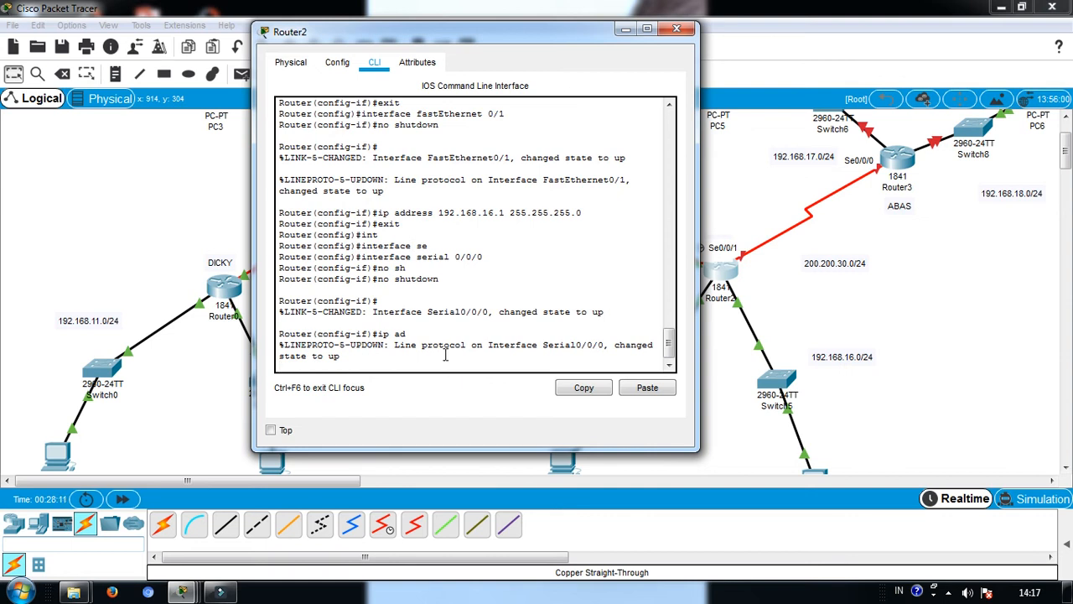
key("Return")
type("ip ad")
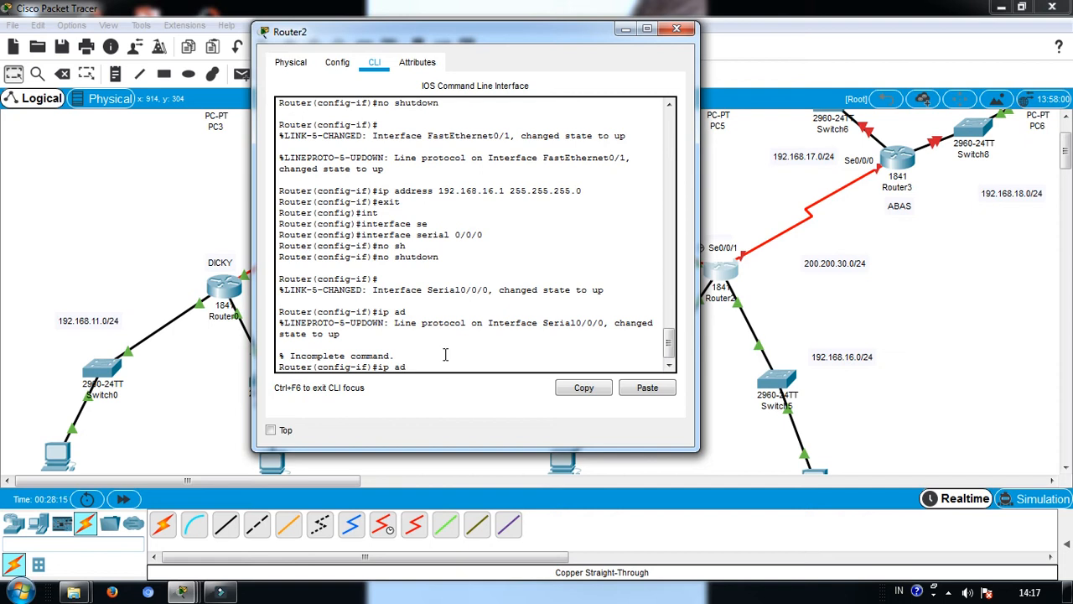
key("Tab")
type("20")
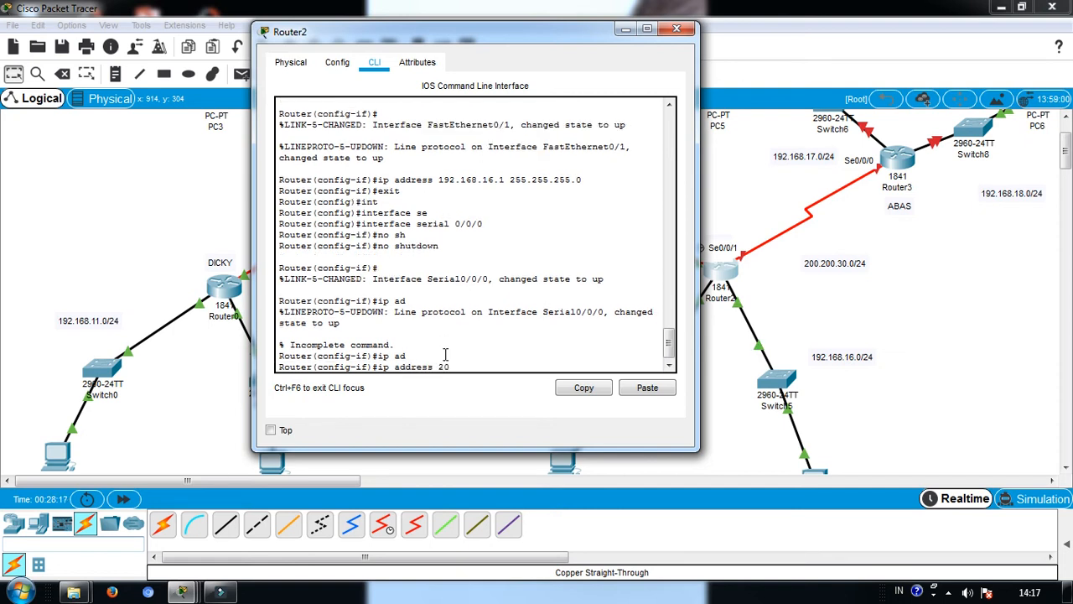
type("0.200.20.2 255.255.255.0")
key("Return")
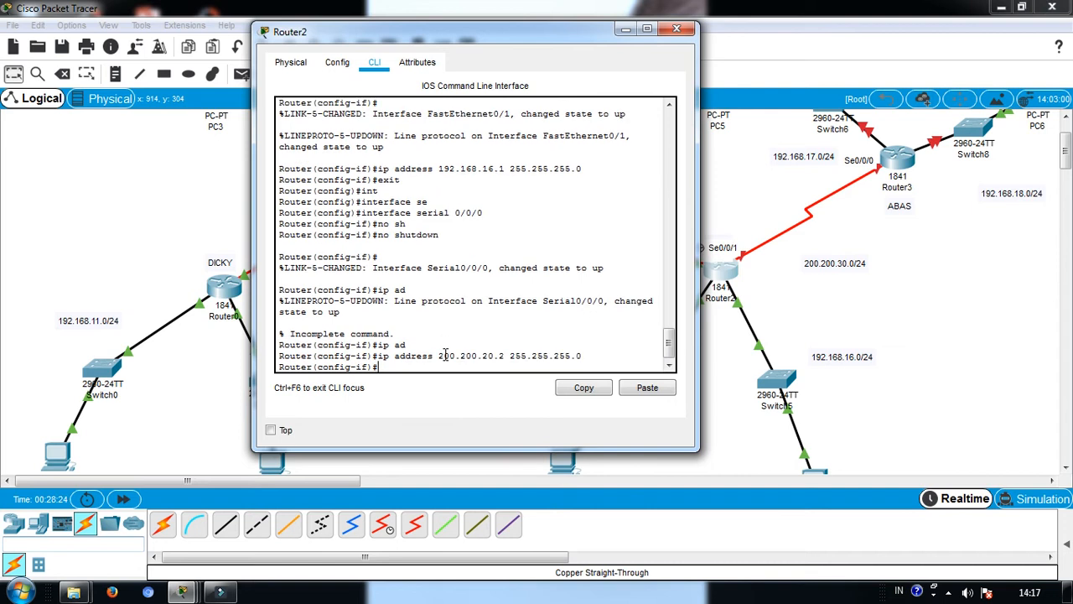
Exit serial 0/0/0 on Router2 and enter interface serial 0/0/1.
type("exit")
key("Return")
type("exit")
key("Up")
key("Up")
key("Up")
key("Up")
key("Up")
key("Up")
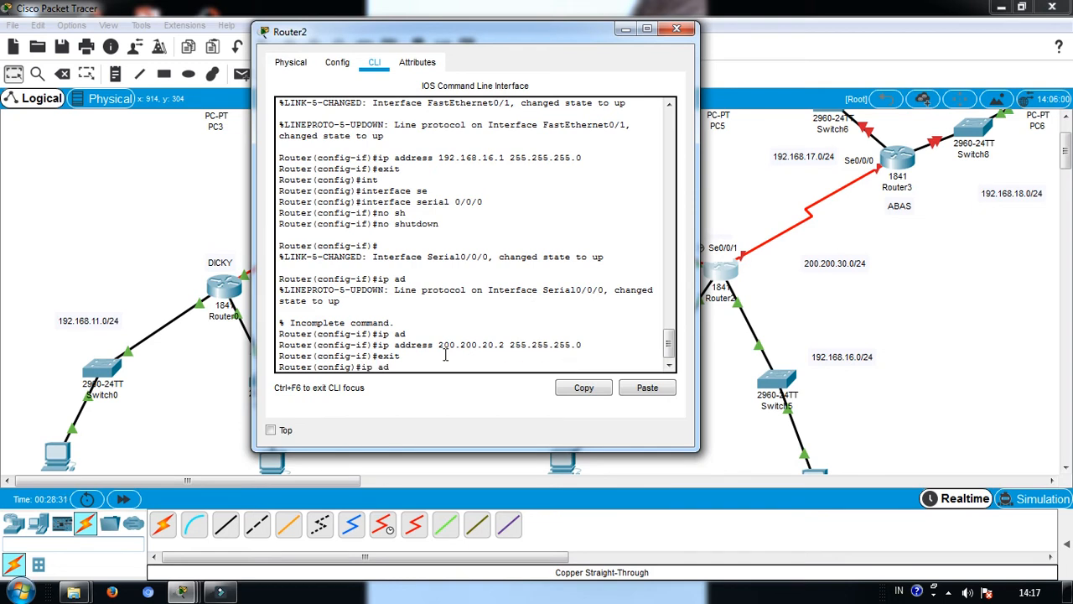
key("BackSpace")
key("Return")
Enable Router2's serial 0/0/1 with the no shutdown command.
key("Up")
key("Up")
key("Up")
key("Up")
key("Up")
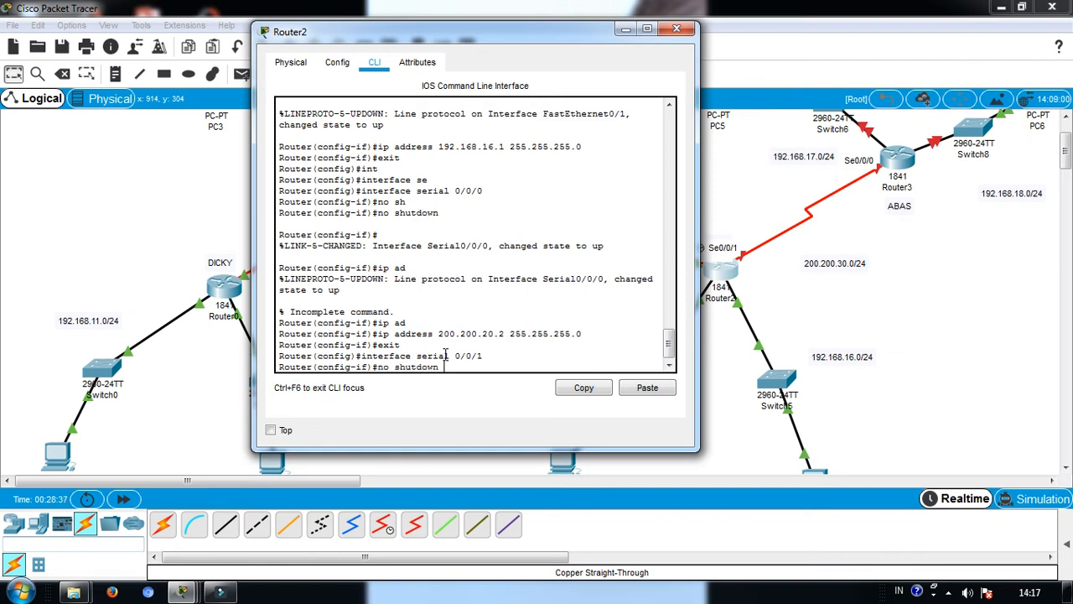
key("Return")
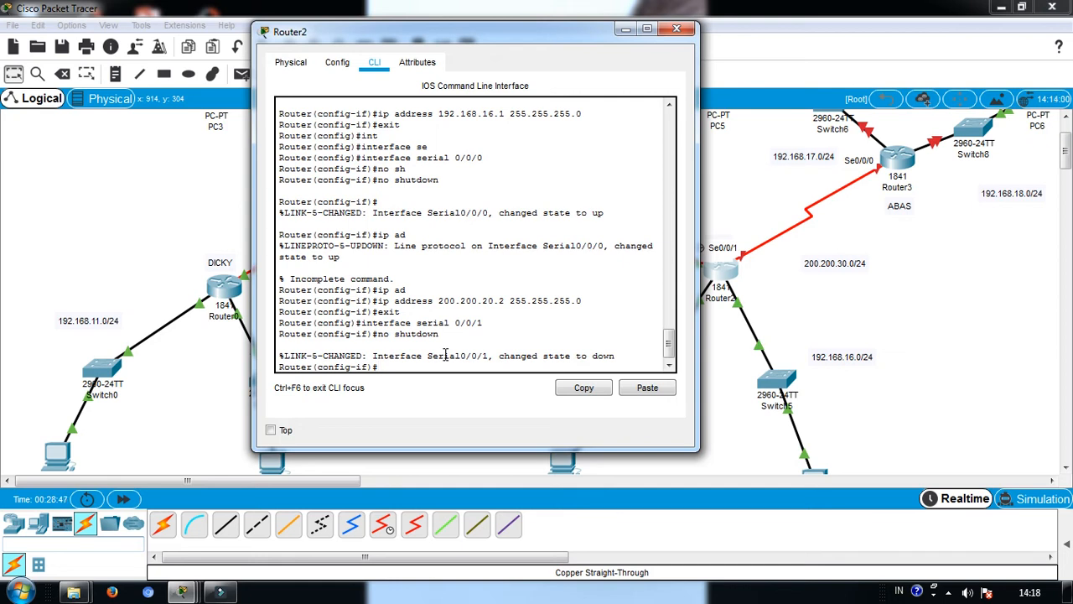
key("Return")
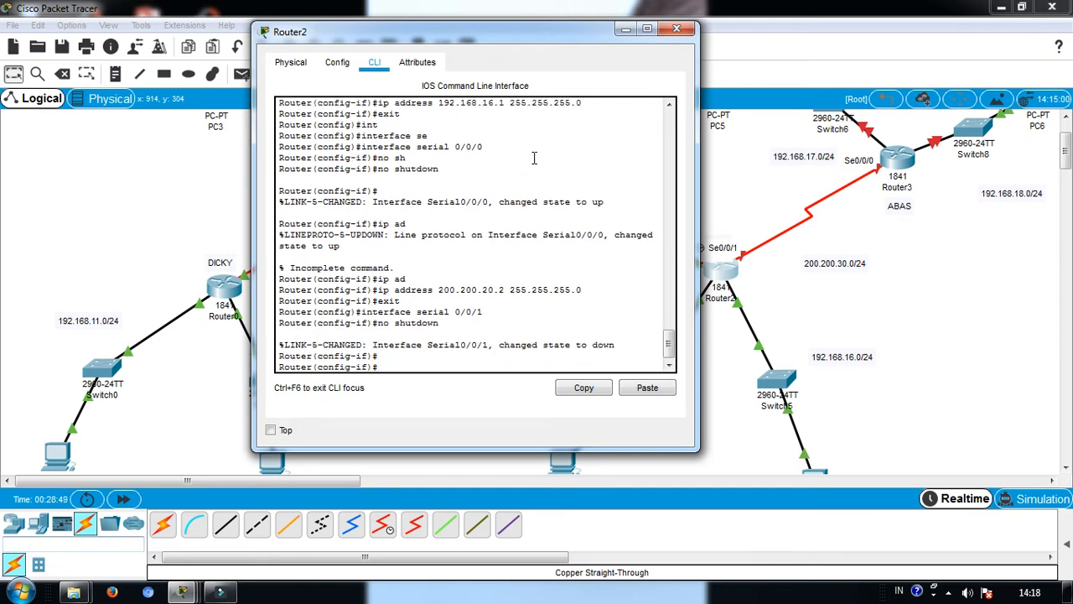
Minimize Router2's window to view the topology, reopen its command line and issue no shutdown again on serial 0/0/1.
left_click(622, 31)
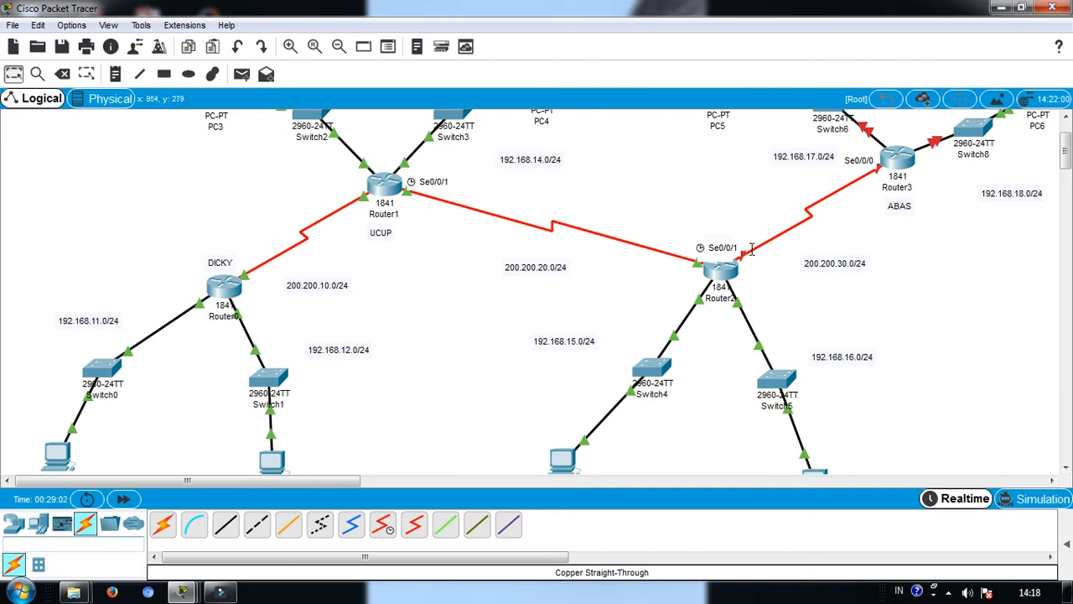
left_click(720, 270)
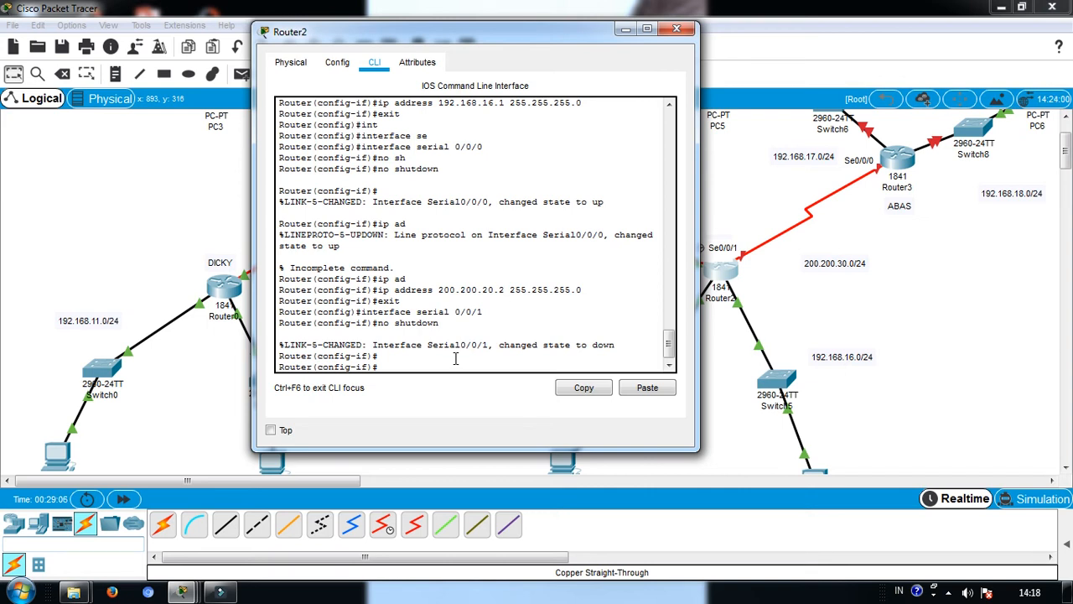
left_click(410, 356)
type("np")
type("o sh")
key("Tab")
key("Return")
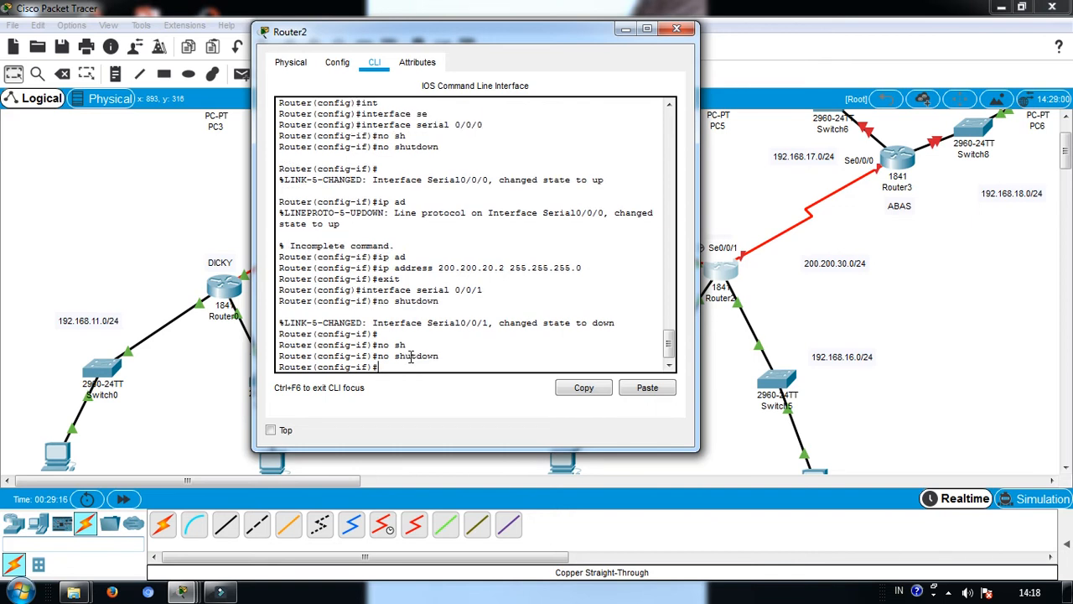
Assign IP address 200.200.30.1 with subnet mask 255.255.255.0 to Router2's serial 0/0/1.
type("ip ad")
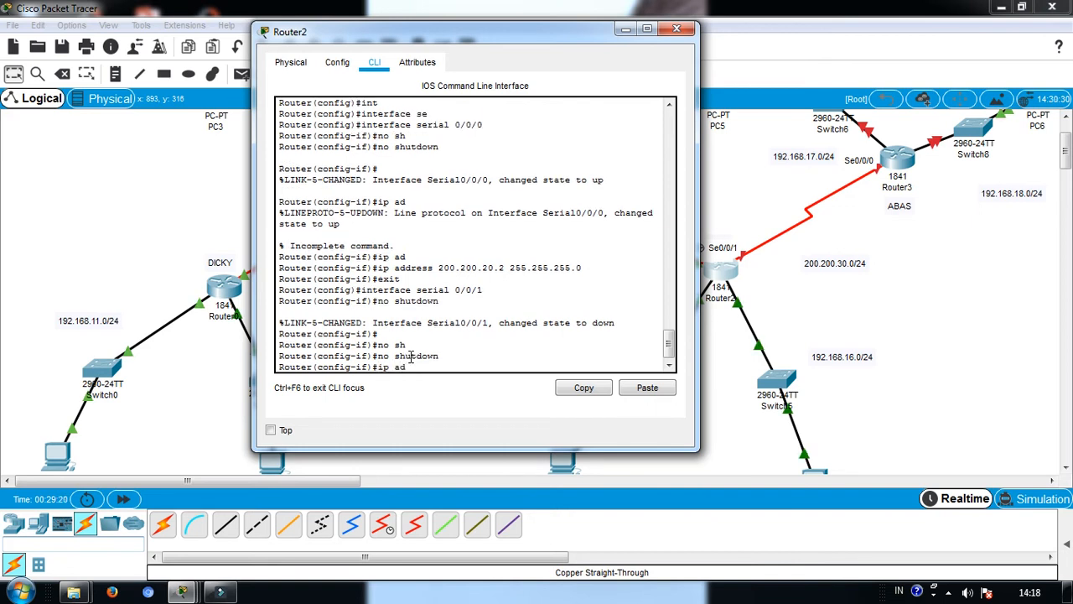
key("Tab")
type("200")
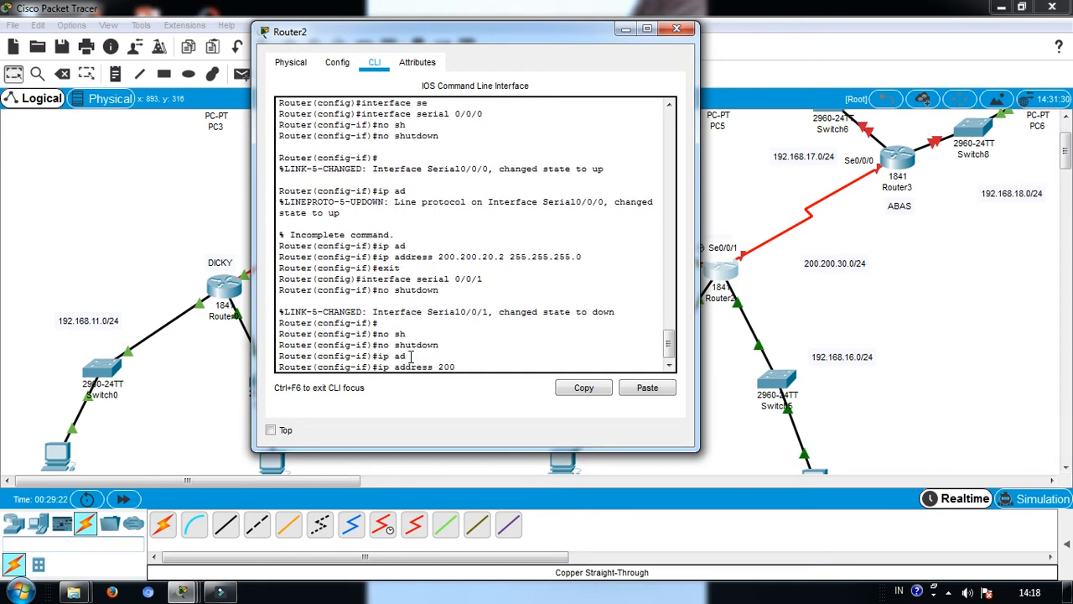
type(".200.20")
type("30.1")
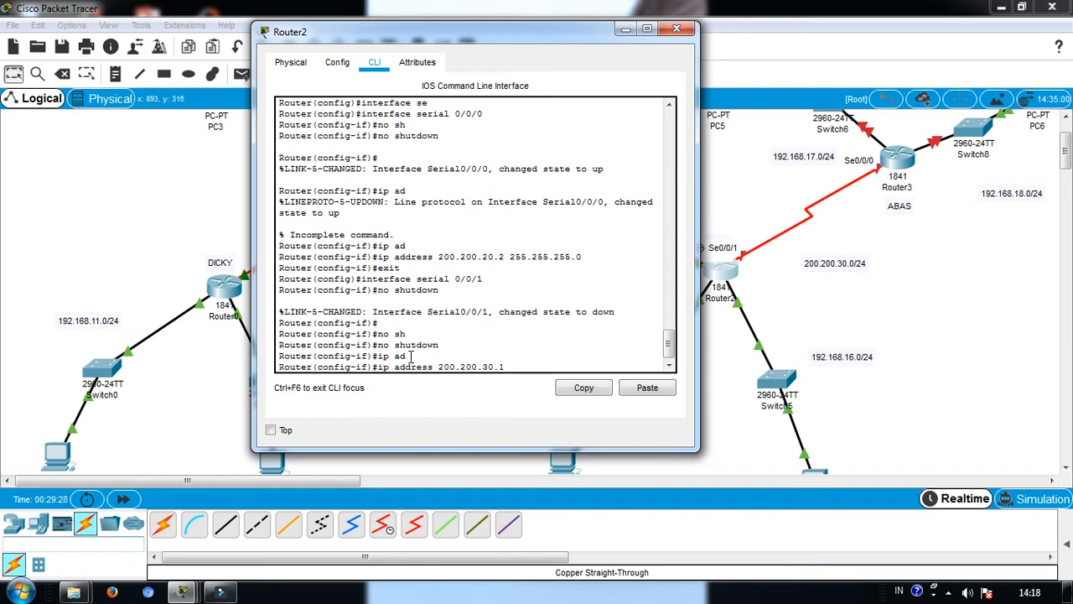
type(" 255.255.255.0")
key("Return")
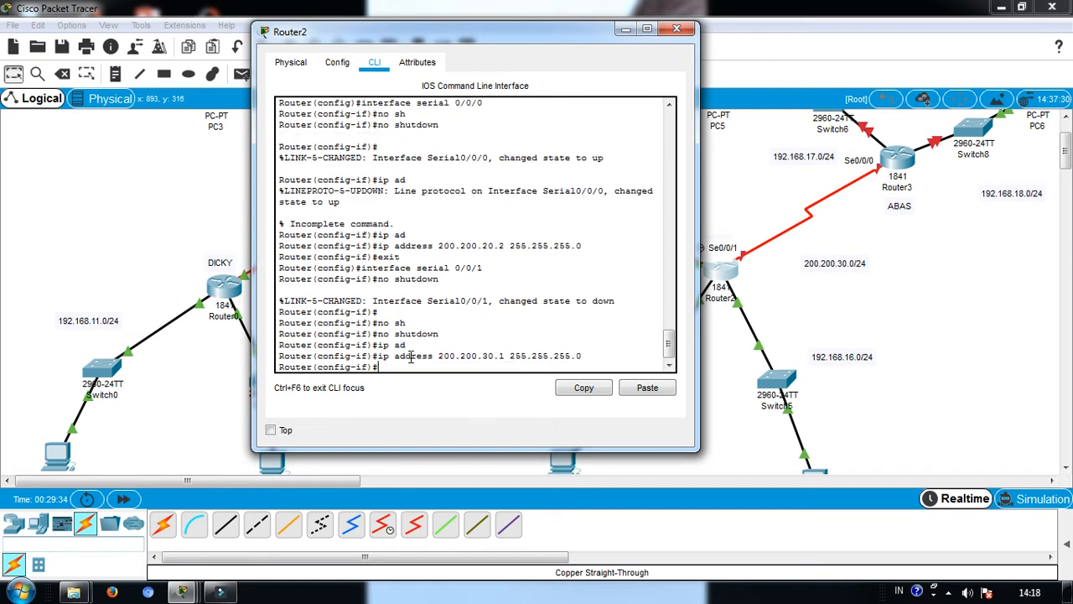
Set the clock rate of Router2's serial 0/0/1 to 1200.
type("clo")
key("Tab")
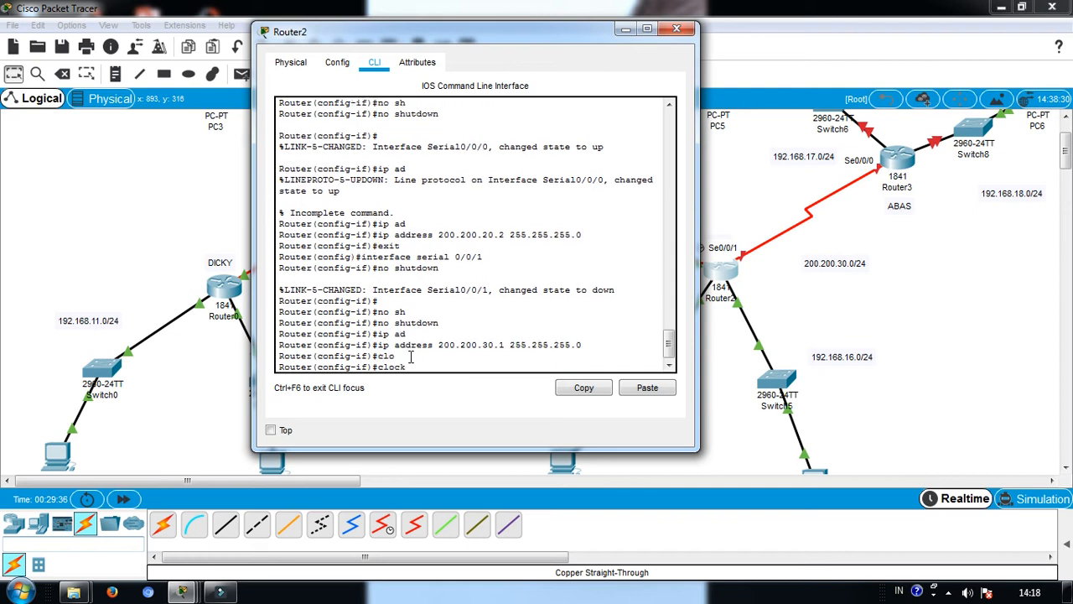
type("ra")
key("Tab")
type("12")
key("Return")
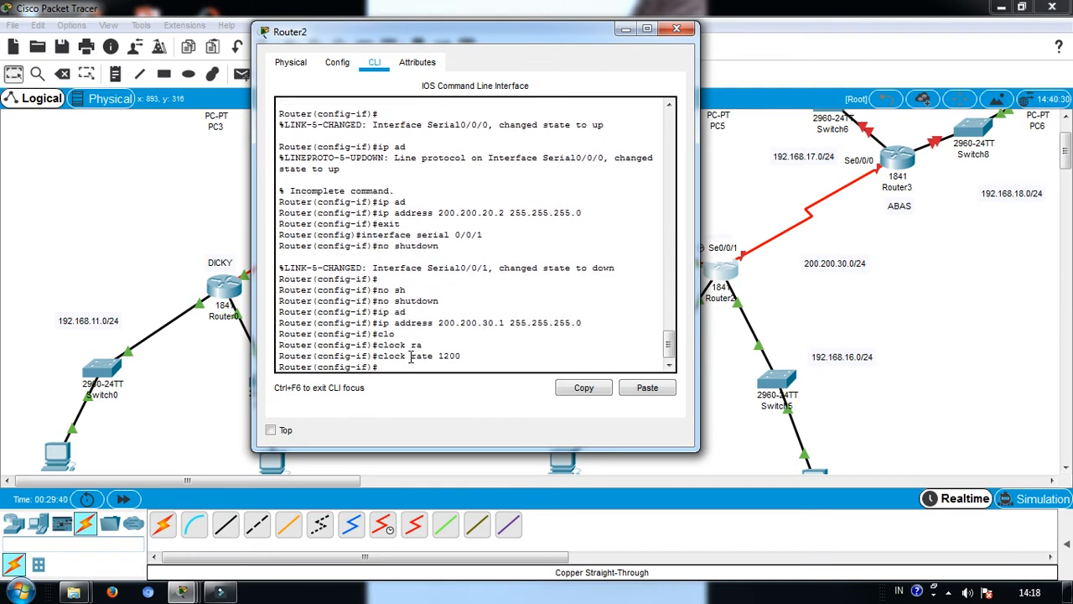
Exit the serial 0/0/1 interface mode and close Router2's window.
type("e")
key("BackSpace")
type("exit")
key("Return")
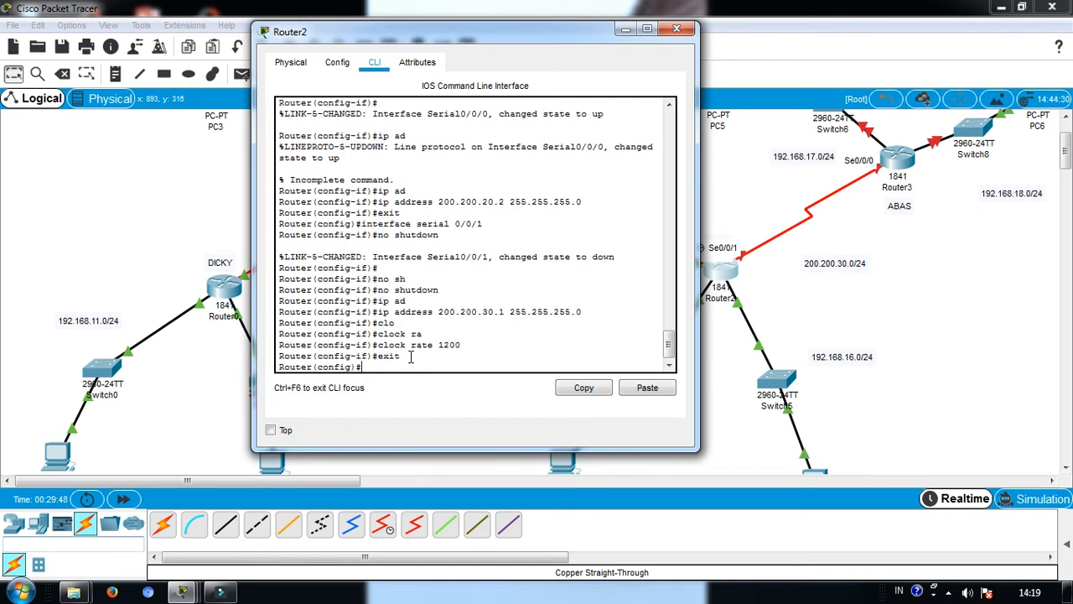
left_click(677, 30)
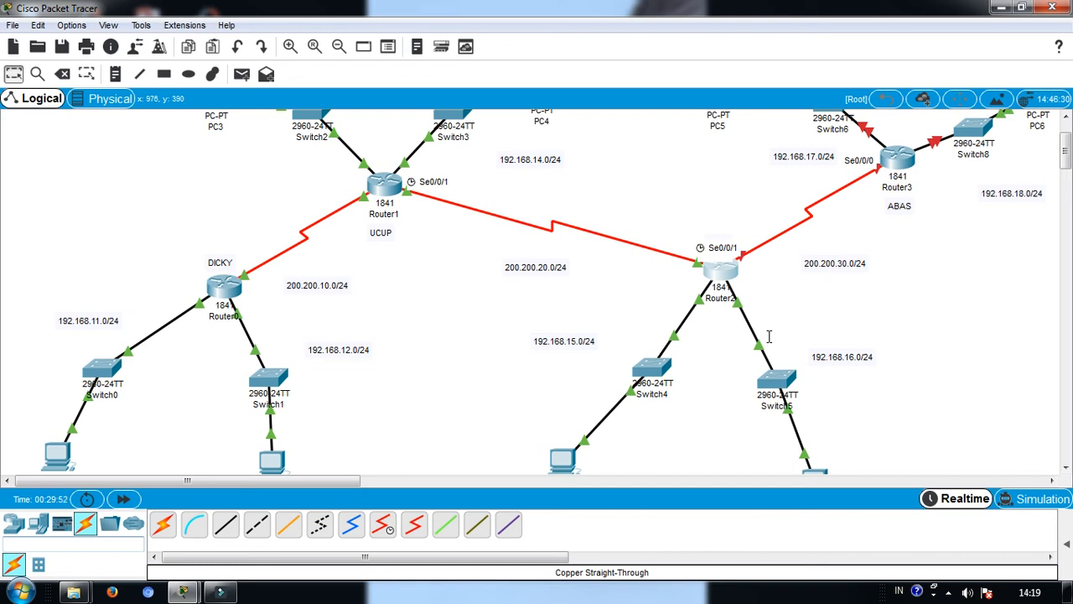
Open the command line of Router3, labelled ABAS, and decline the initial configuration dialog.
left_click_drag(1066, 164, 1066, 147)
mouse_move(900, 240)
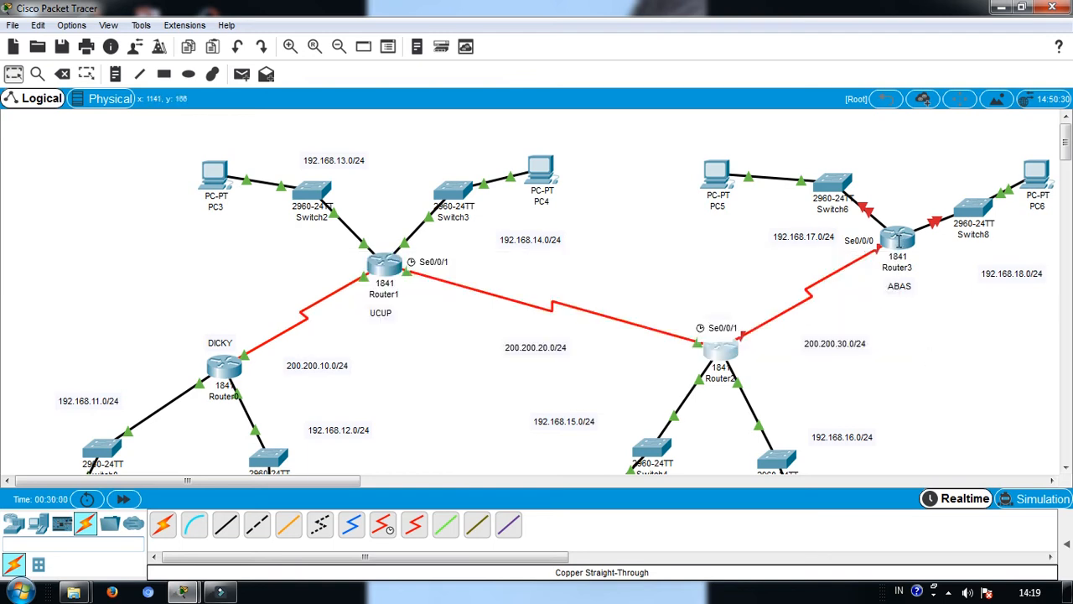
left_click(898, 240)
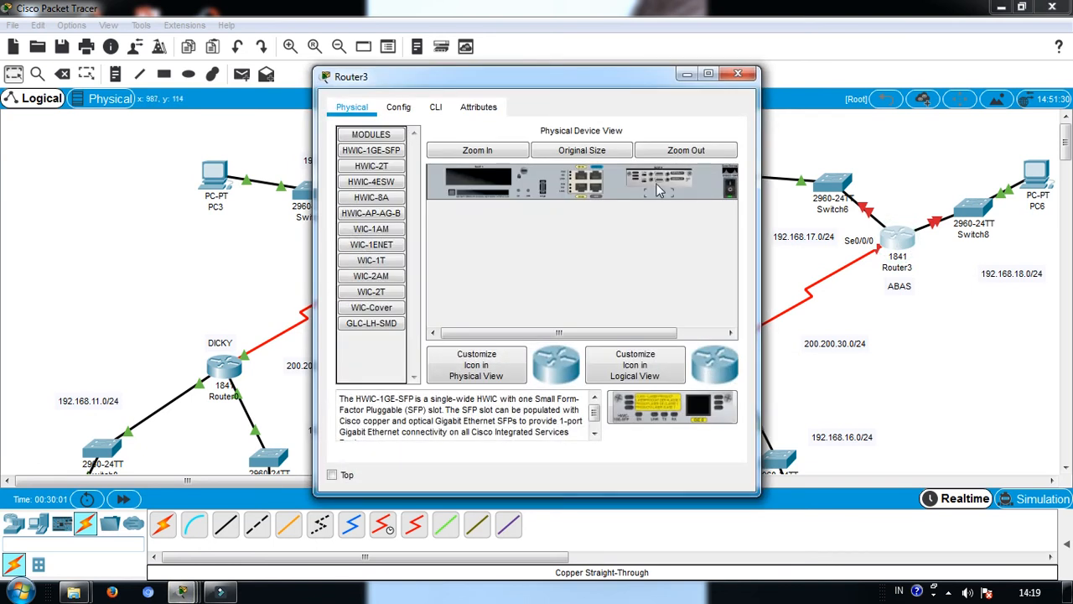
left_click(435, 108)
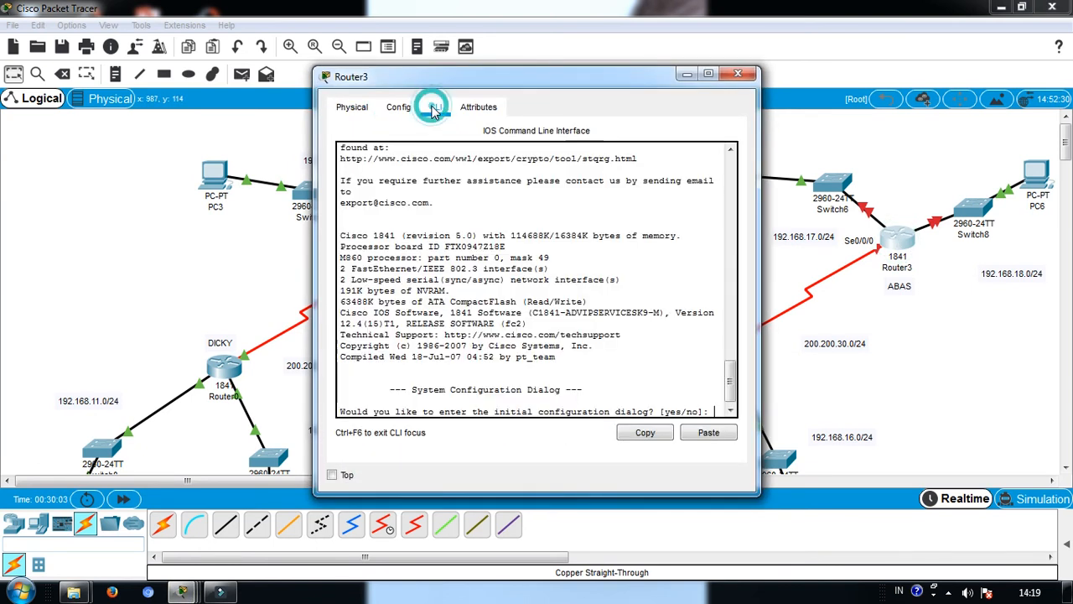
type("n")
key("Return")
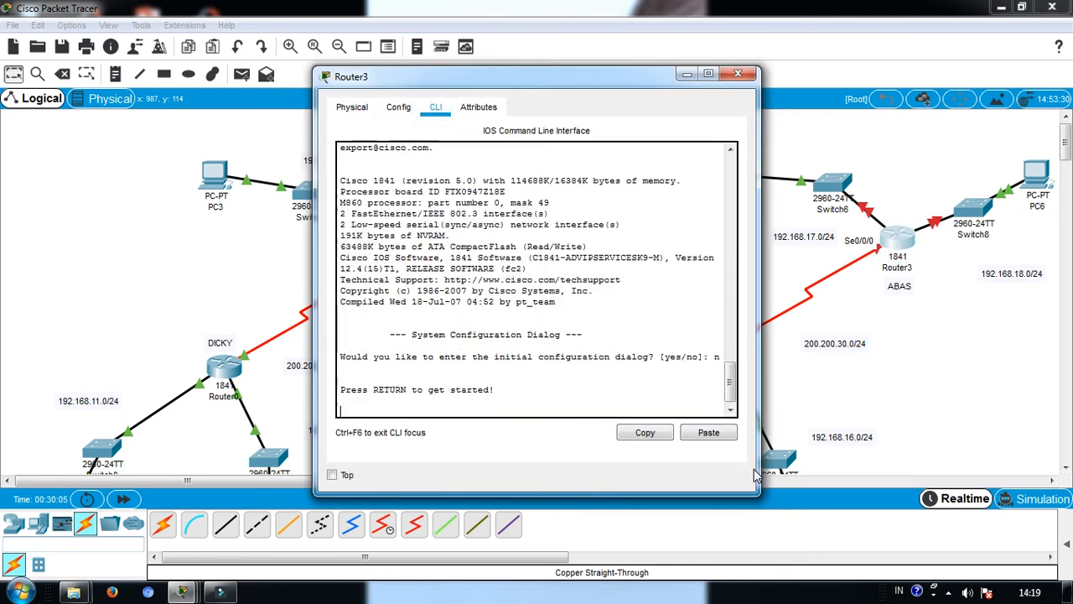
Start Router3's session, enter privileged mode with enable and enter global configuration with configure terminal.
key("Return")
type("ena")
key("Tab")
key("Return")
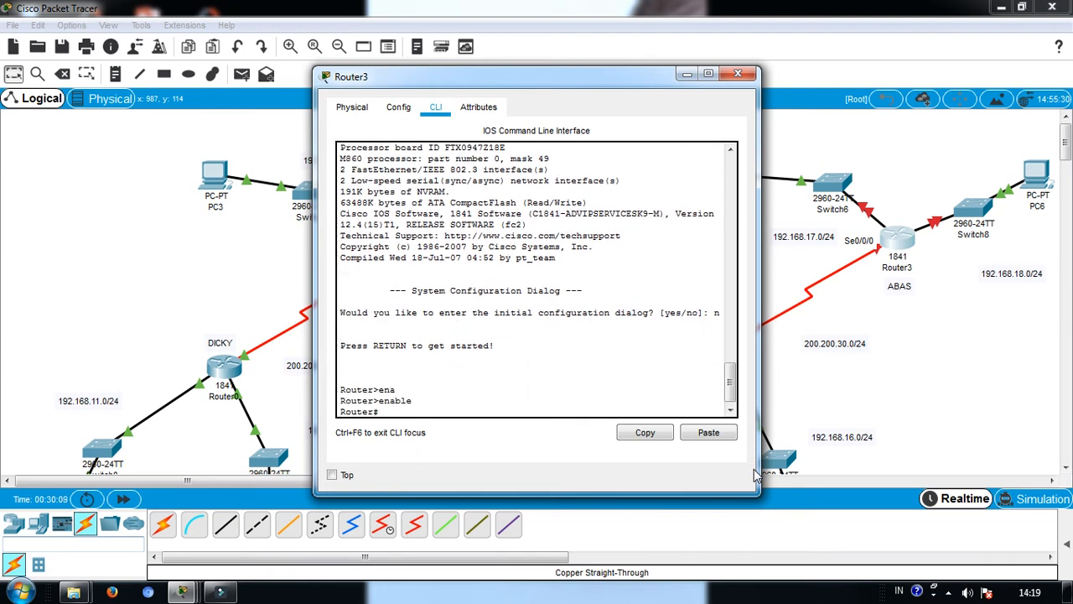
type("conf")
key("Tab")
type("t")
key("Tab")
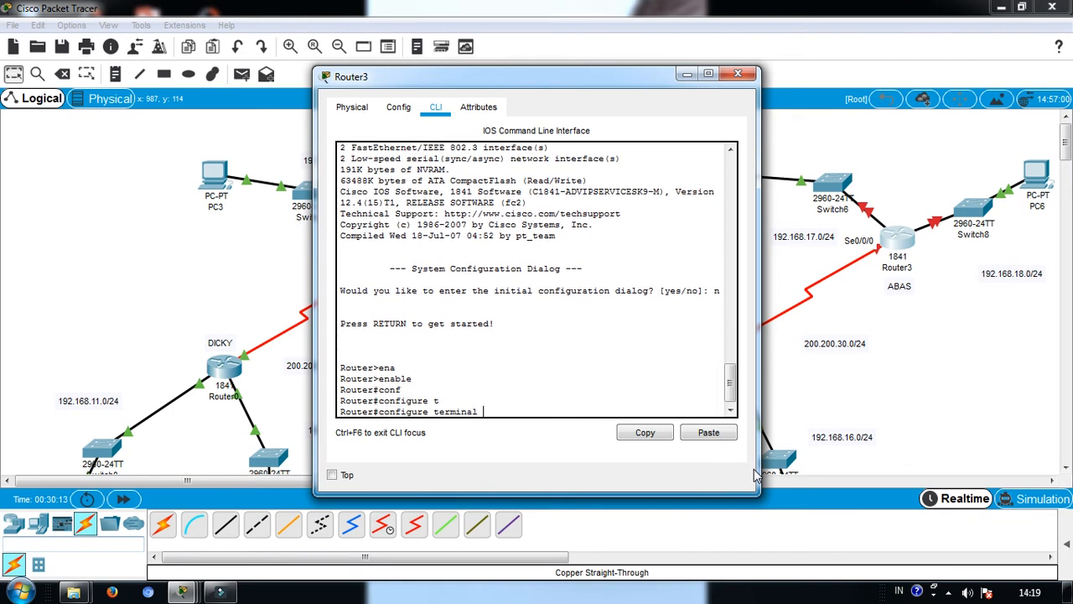
key("Return")
key("Return")
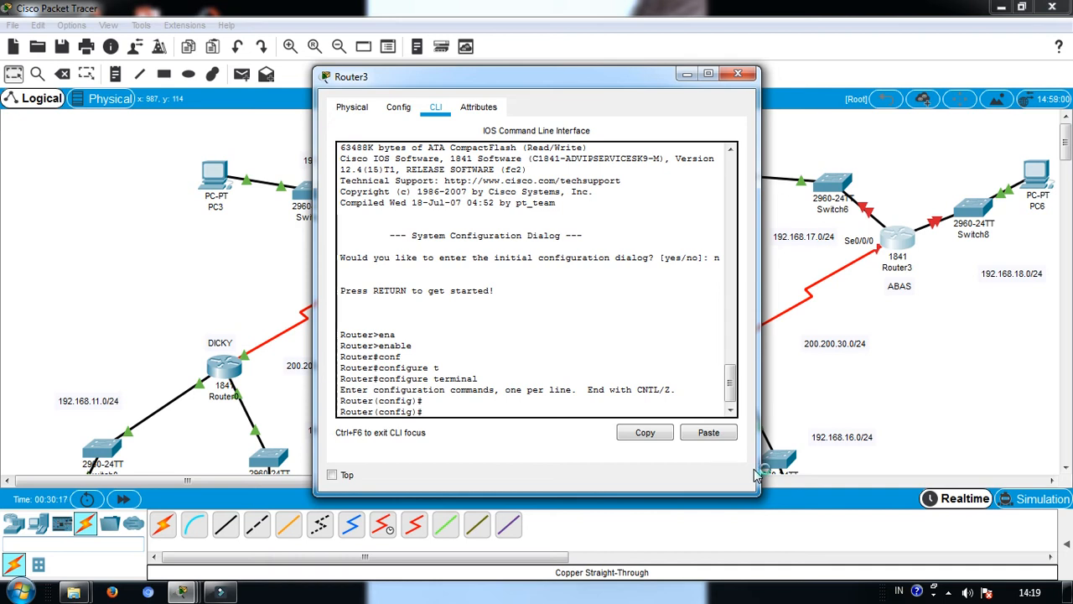
Enter interface fastEthernet 0/0 on Router3 and enable it with no shutdown.
type("inte")
key("Tab")
type("fa")
key("Tab")
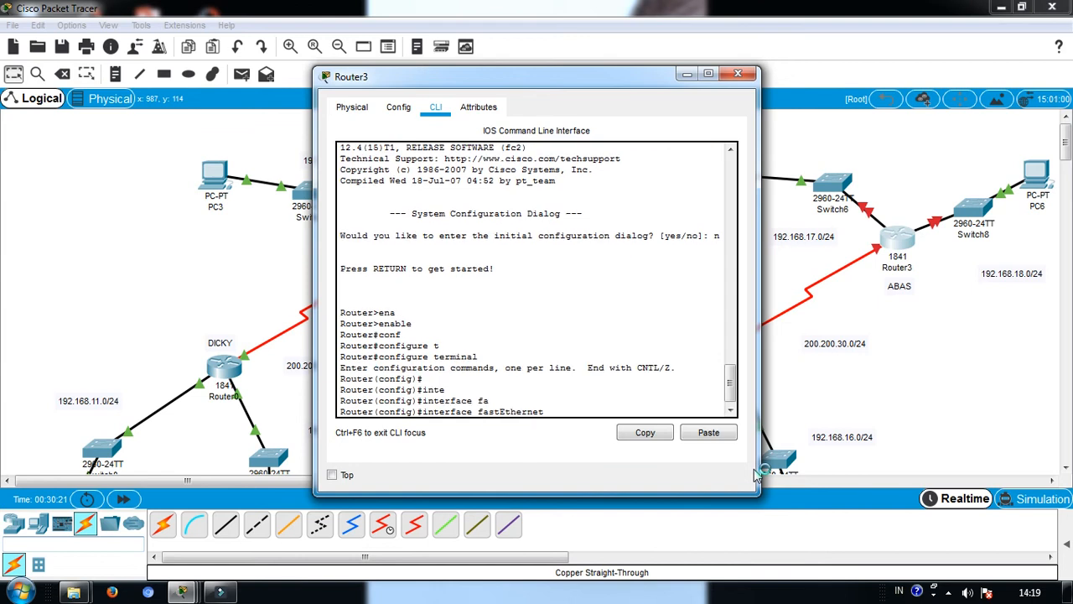
type("0/0")
key("Return")
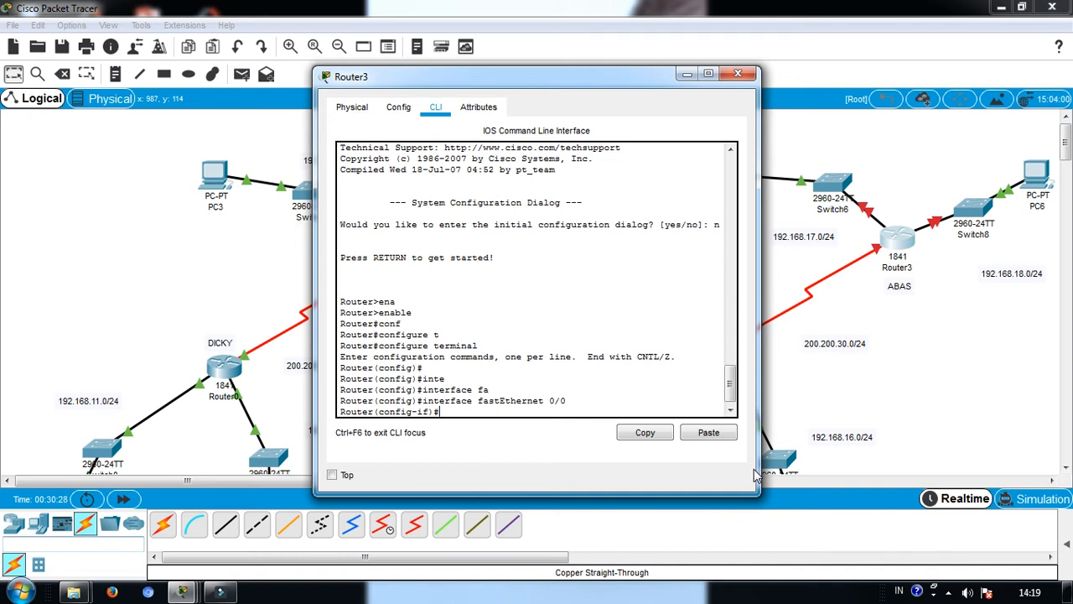
type("no sh")
key("Tab")
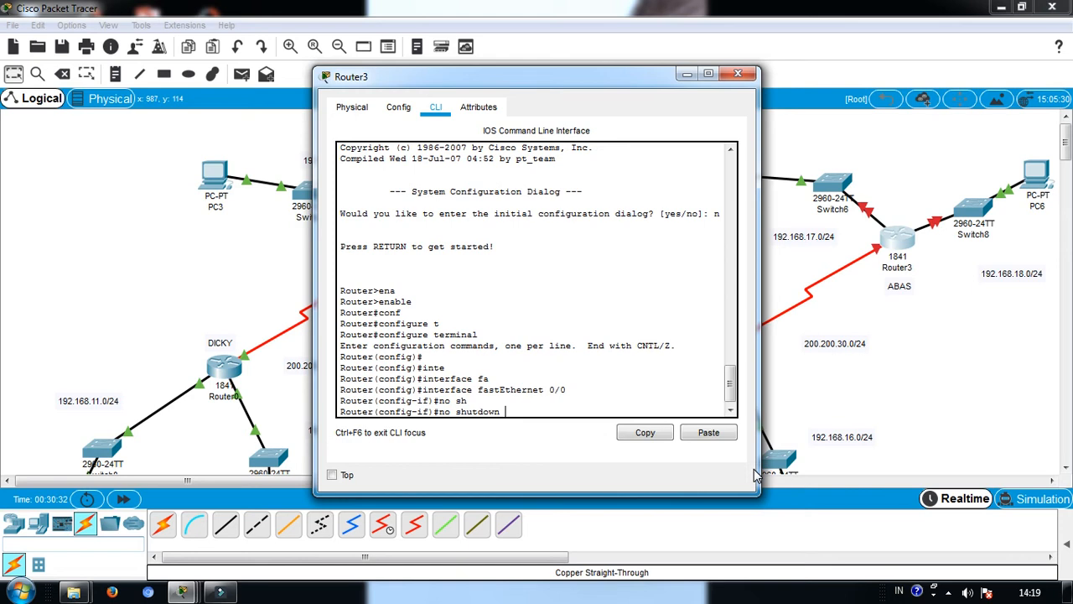
key("Return")
key("Return")
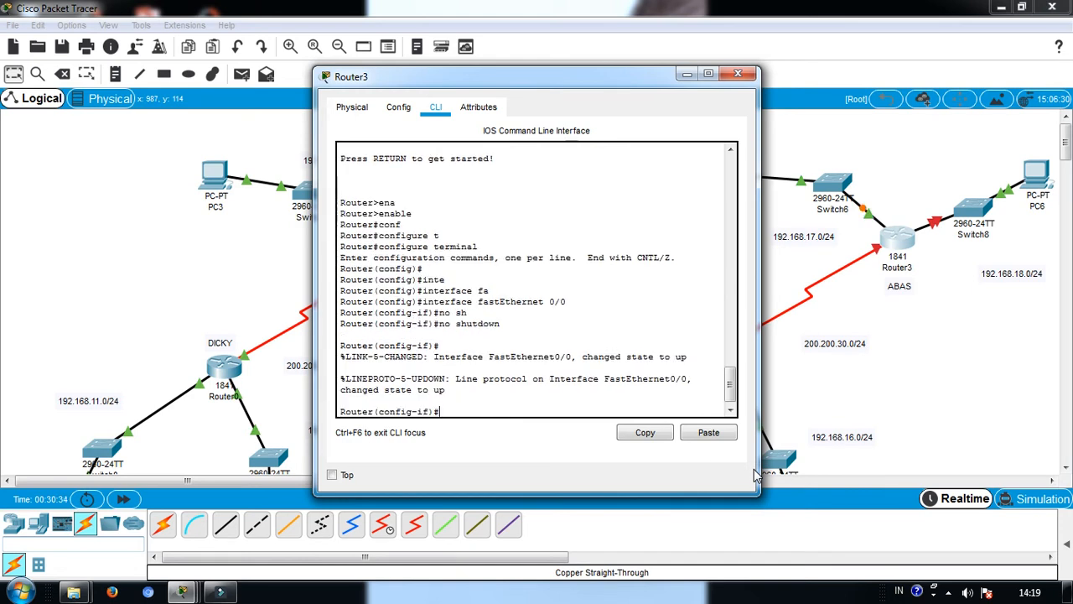
Assign IP address 192.168.17.1 with subnet mask 255.255.255.0 to Router3's fastEthernet 0/0.
type("ip ad")
key("Tab")
type("192.168,")
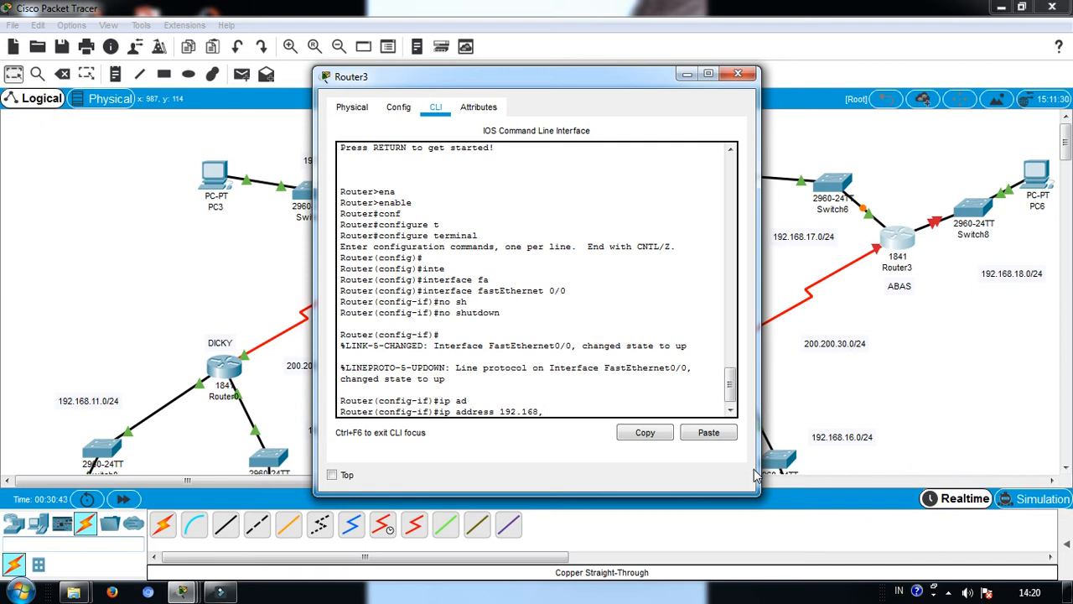
key("BackSpace")
type(".17.")
type("1 255.255.255")
type("5")
key("BackSpace")
type(".0")
key("Return")
Exit fastEthernet 0/0 on Router3 and enter interface fastEthernet 0/1.
type("exit")
key("Return")
key("Up")
key("Up")
key("Up")
key("Up")
key("Up")
key("BackSpace")
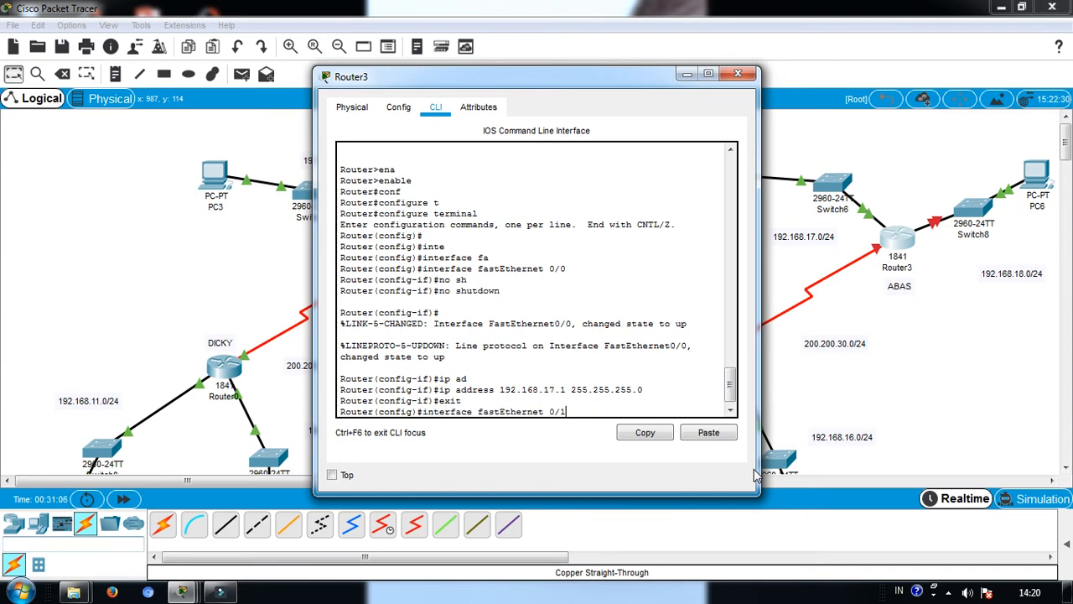
type("1")
key("Return")
Enable Router3's fastEthernet 0/1 with the no shutdown command.
key("Up")
key("Up")
key("Up")
key("Up")
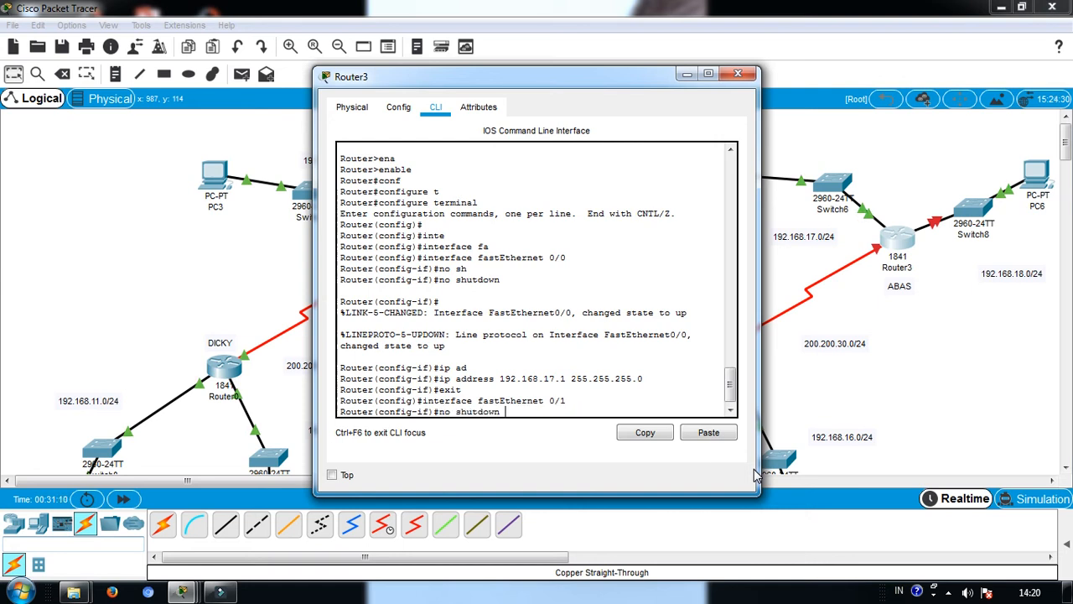
key("Return")
Reuse the earlier address command to assign 192.168.18.1 with mask 255.255.255.0 to Router3's fastEthernet 0/1.
key("Up")
key("Up")
key("Up")
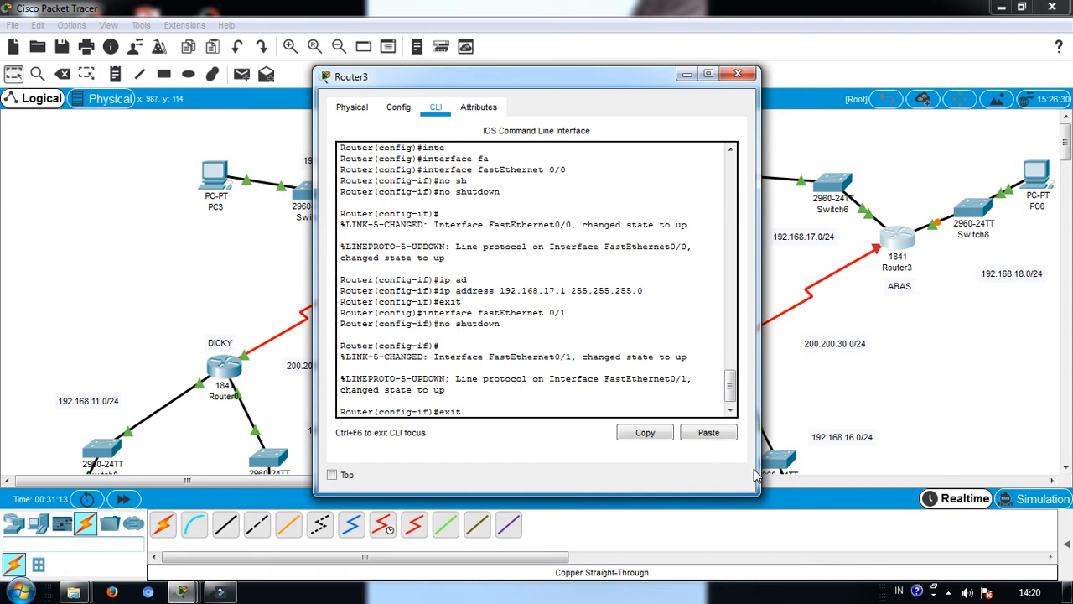
key("Up")
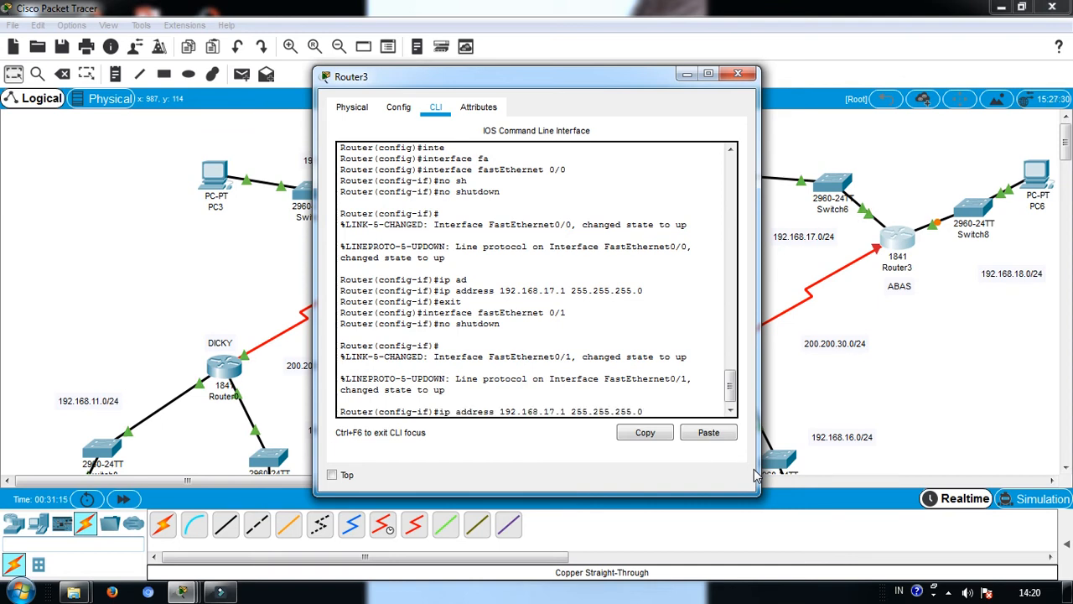
key("Left")
key("Left")
key("Left")
key("Left")
key("Left")
key("Left")
key("Left")
key("Left")
key("Left")
key("Left")
key("Left")
key("Left")
key("Left")
key("Left")
key("Left")
key("Left")
key("BackSpace")
type("8")
key("Return")
Exit fastEthernet 0/1 on Router3, check the port of its serial link, and enter interface serial 0/0/0.
type("exit")
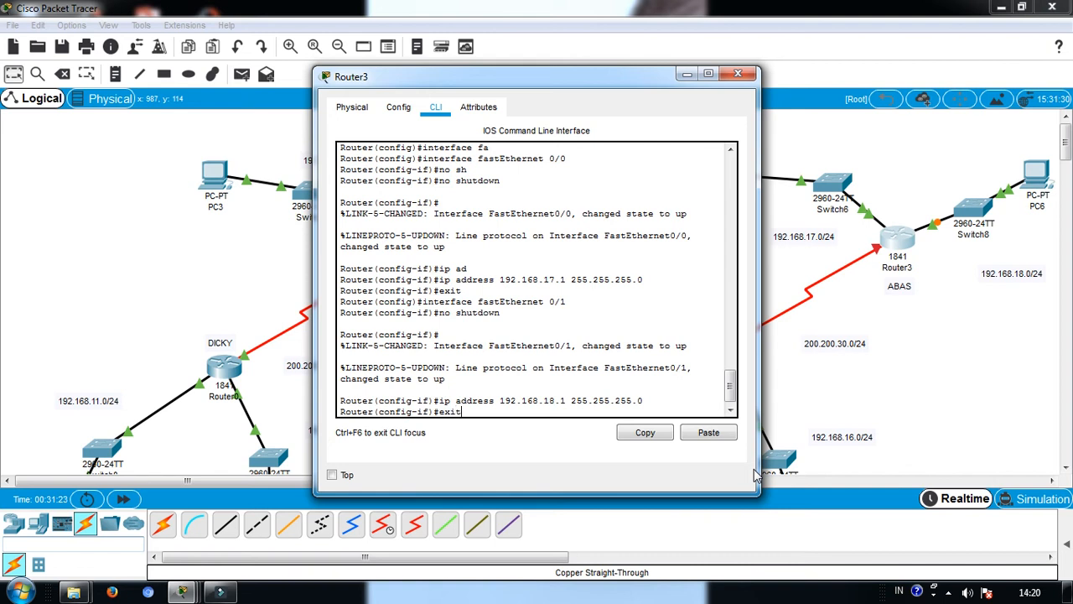
key("Return")
type("ig)#int")
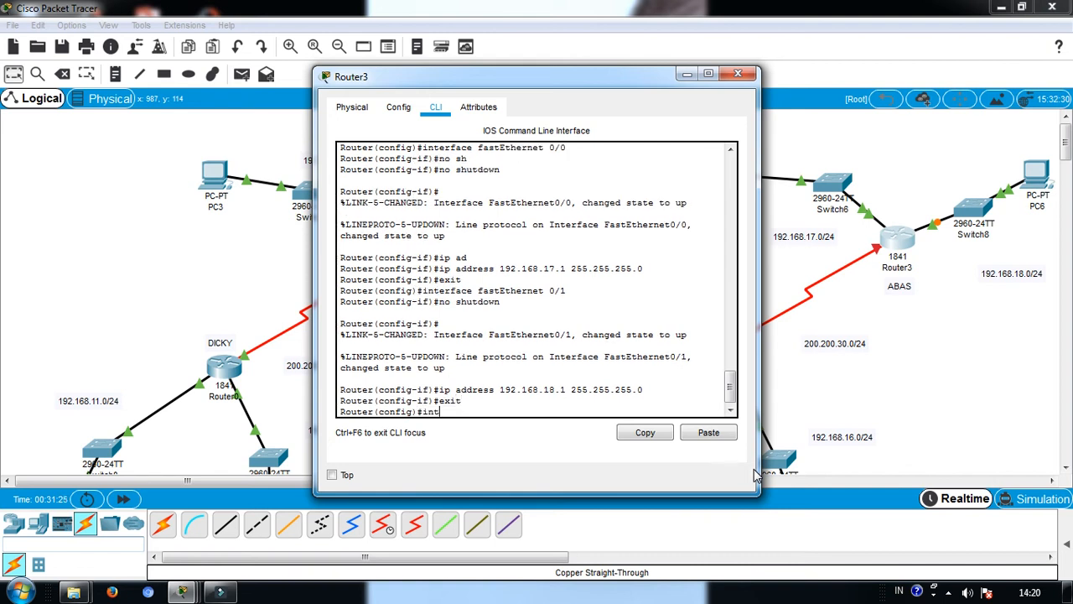
type("er")
key("Tab")
type("se")
key("Tab")
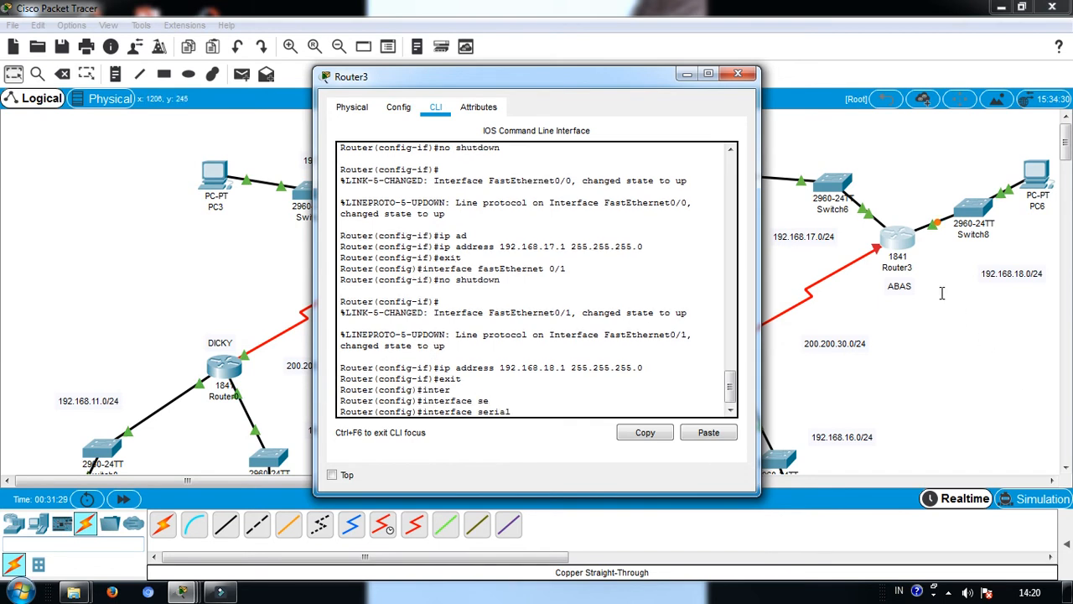
left_click(687, 74)
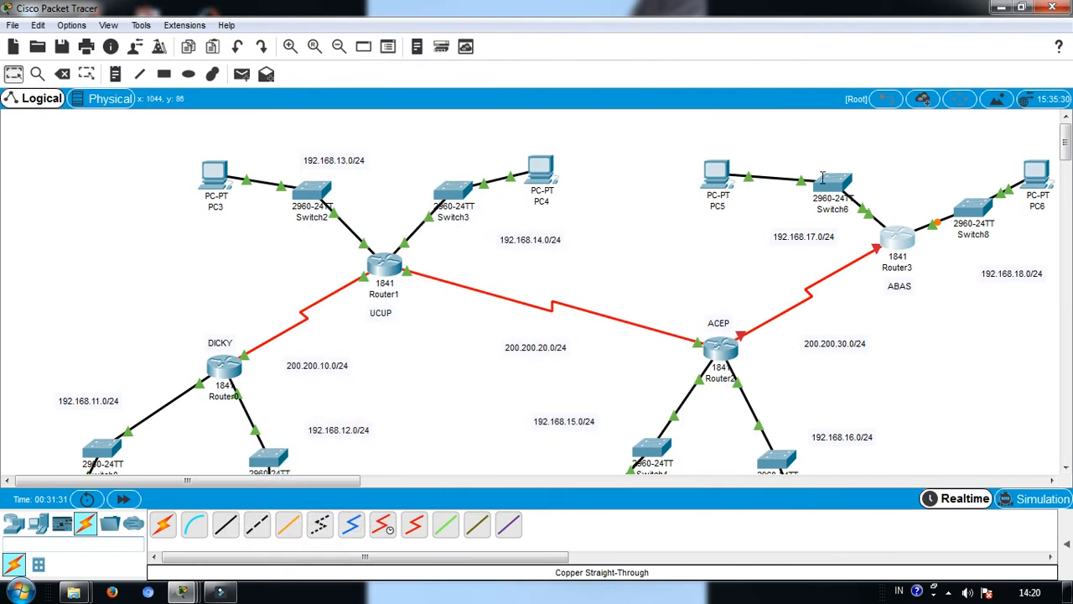
mouse_move(895, 246)
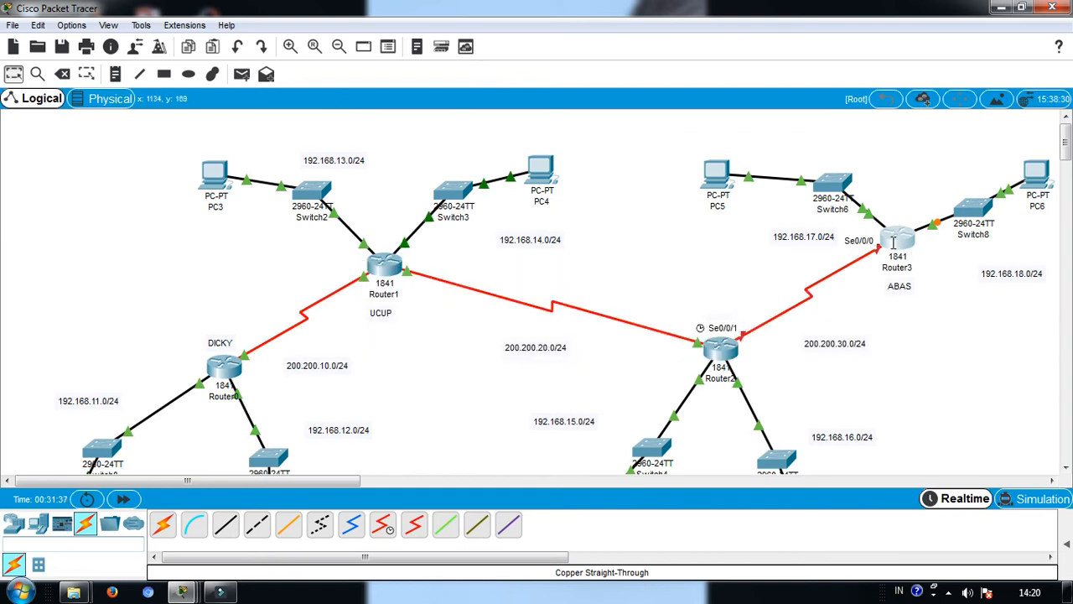
left_click(893, 242)
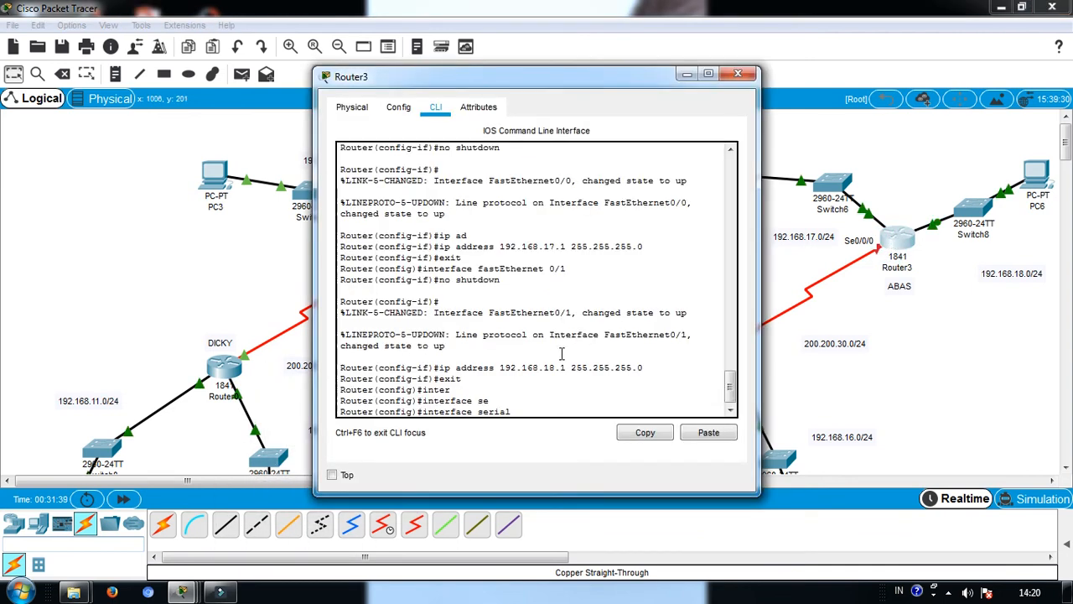
type("0/0/0")
key("Return")
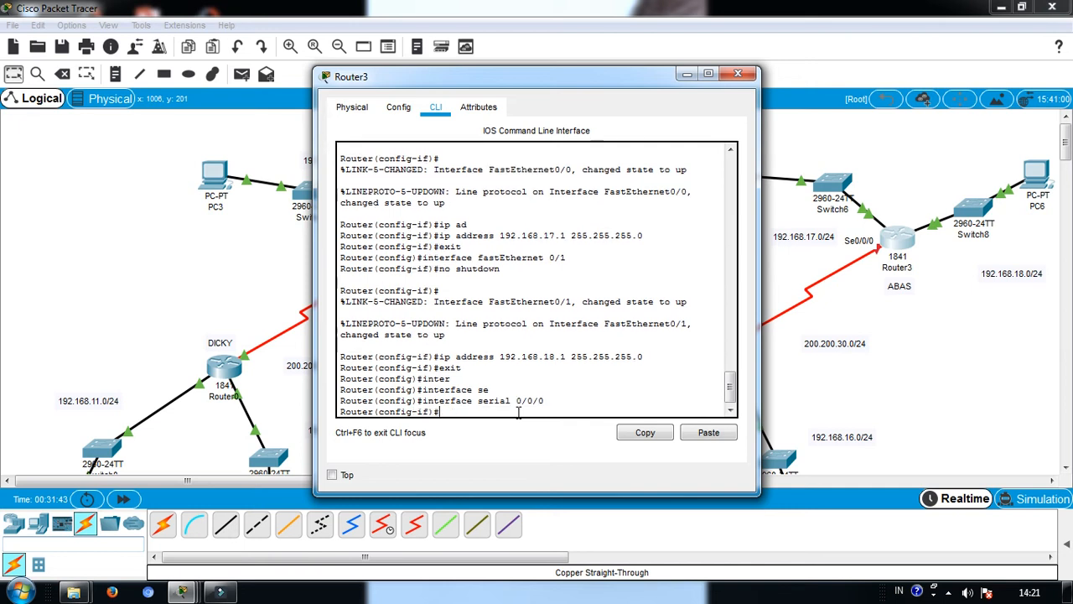
Enable Router3's serial 0/0/0 with the no shutdown command.
type("no sh")
key("Tab")
key("Return")
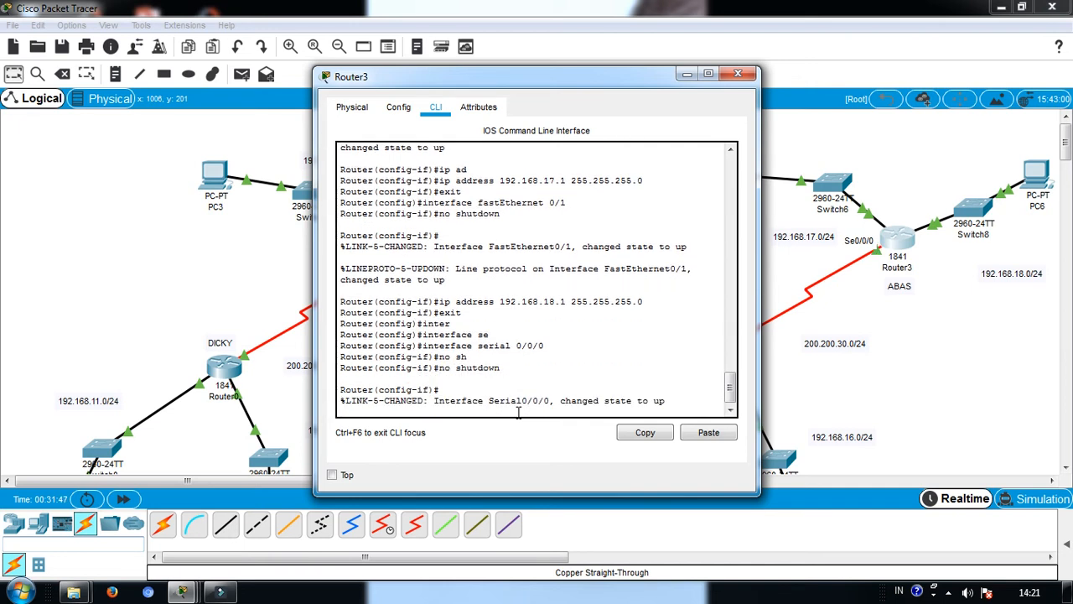
key("Return")
Try to assign IP address 200.200.30.2 to Router3's serial 0/0/0.
type("ip ad")
key("Tab")
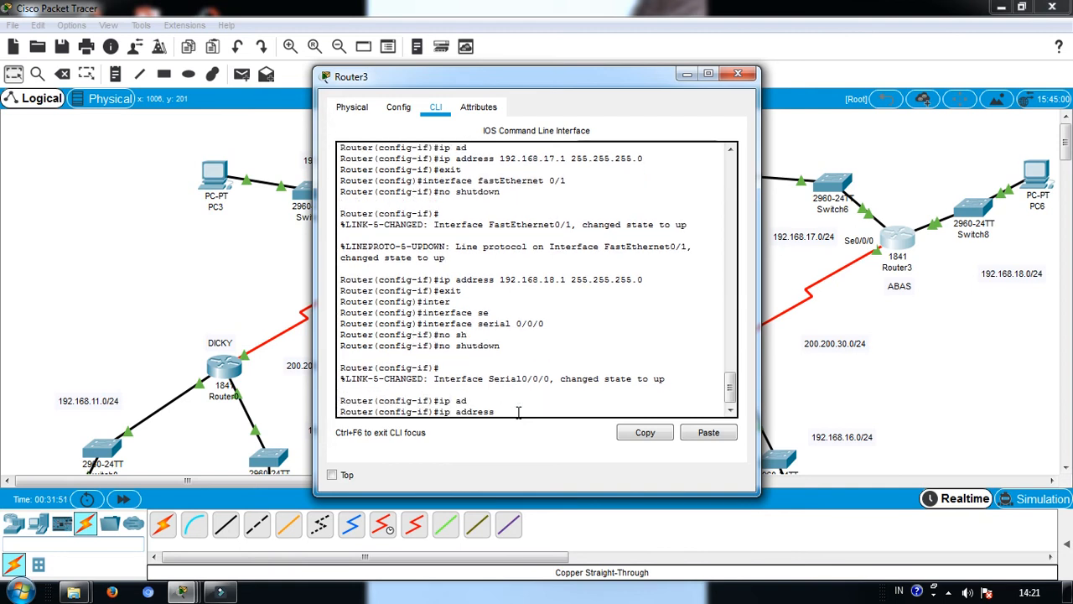
type("200.200")
type("30.")
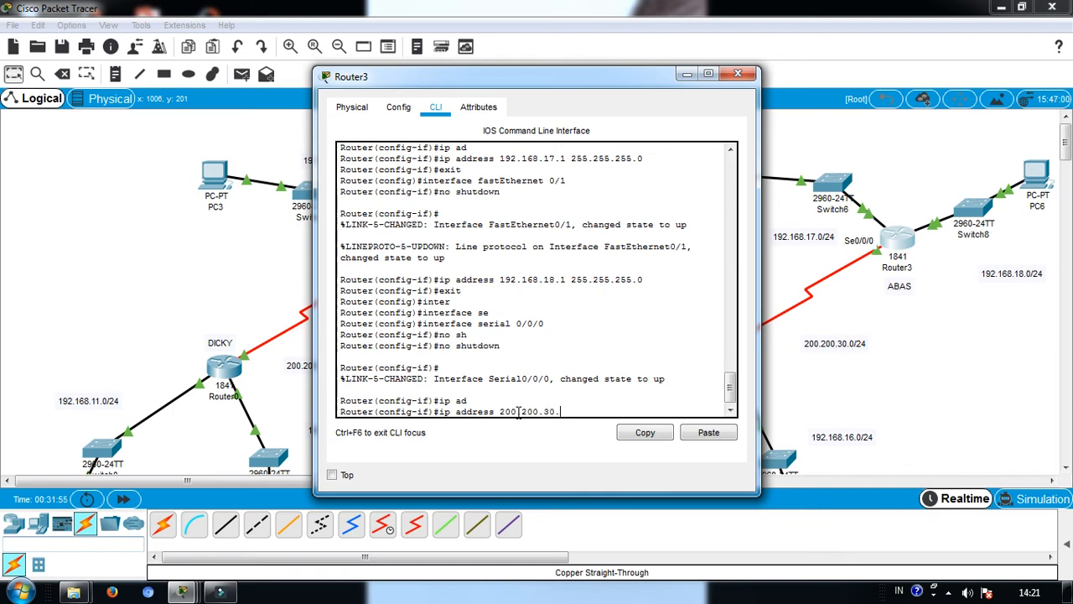
type("2 255.2")
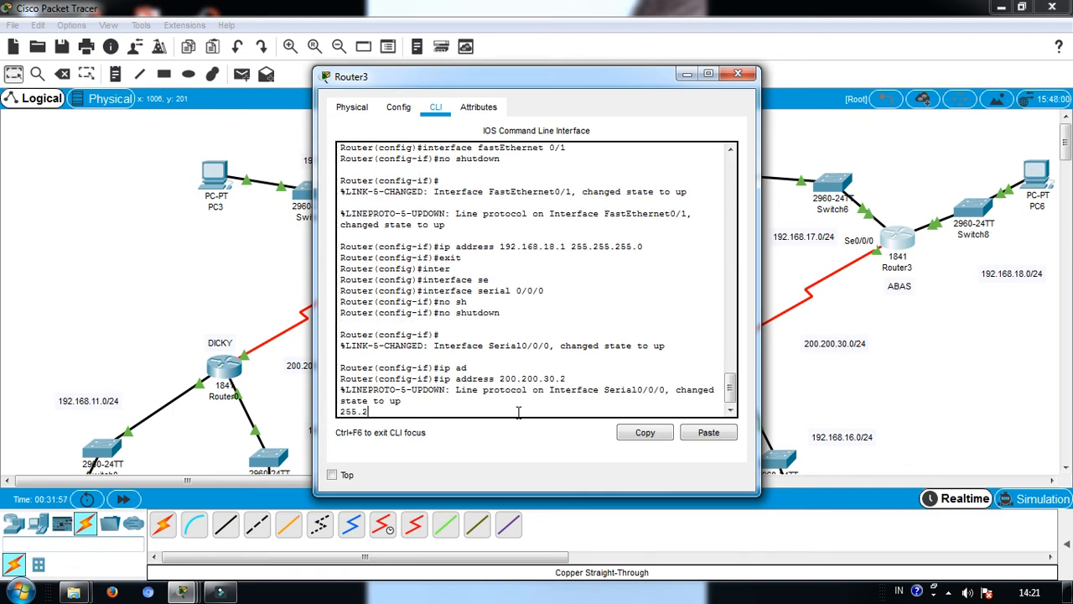
key("BackSpace")
key("BackSpace")
key("BackSpace")
key("BackSpace")
key("BackSpace")
key("BackSpace")
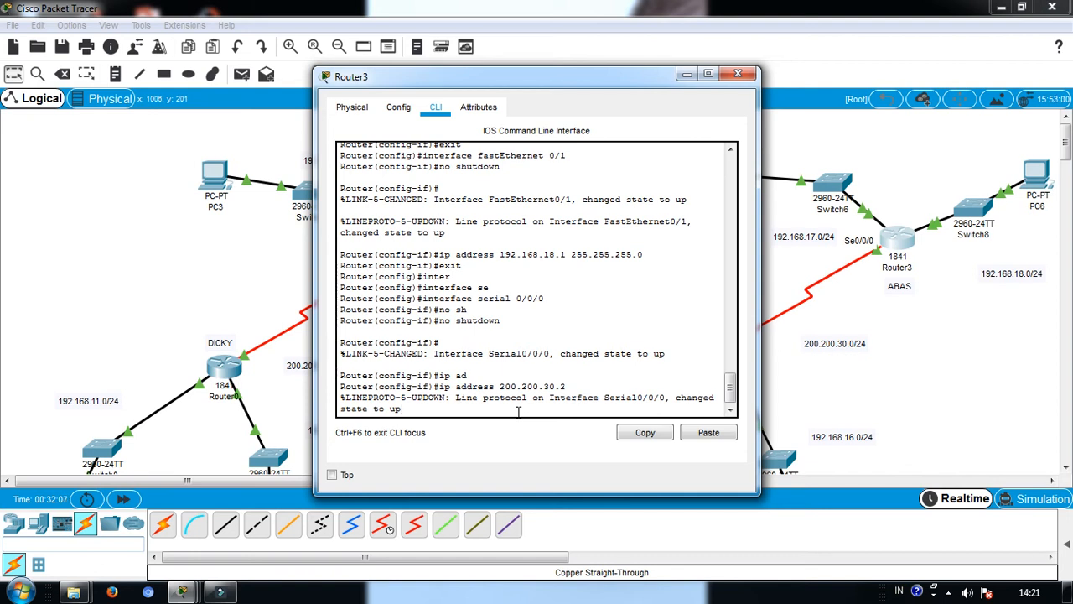
key("Return")
key("Return")
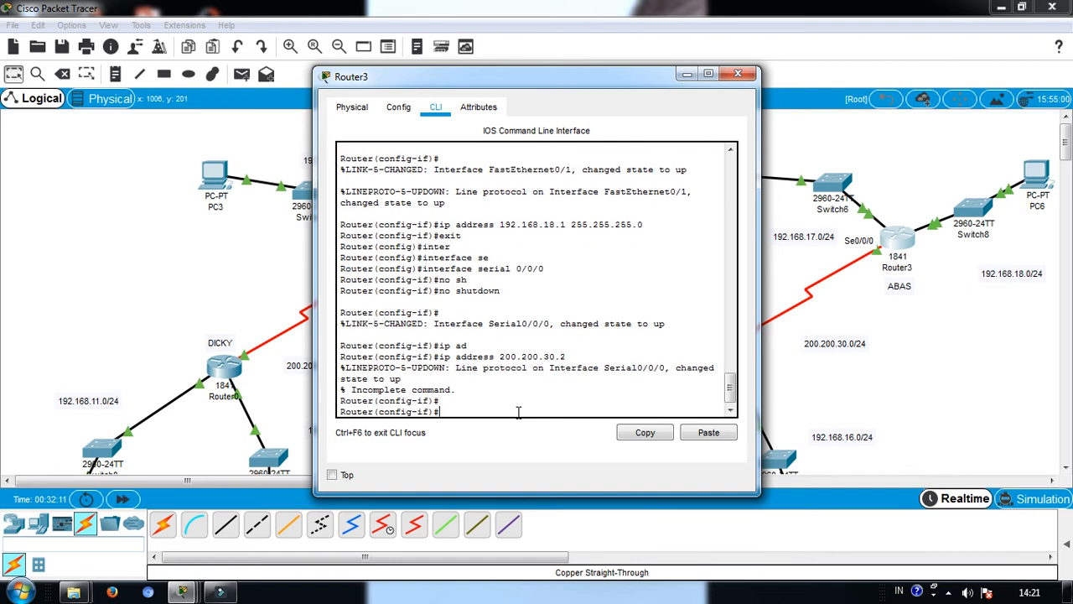
Assign IP address 200.200.30.3 with mask 255.255.255.0 to Router3's serial 0/0/0, then exit the interface and close the router's window.
type("ip ad")
key("Tab")
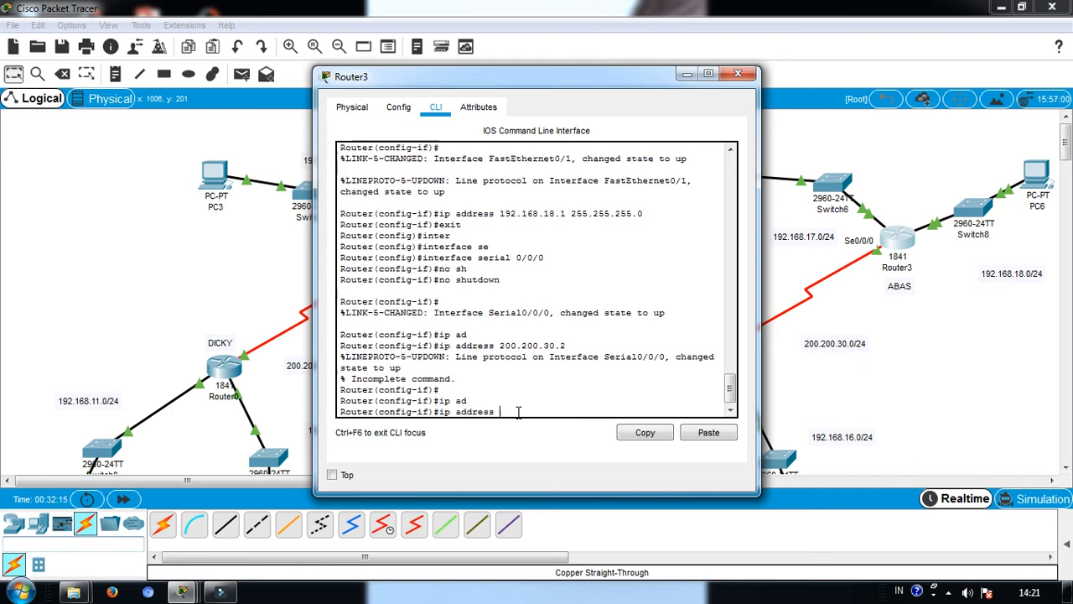
type("200.200.30.3 255.255.255.0")
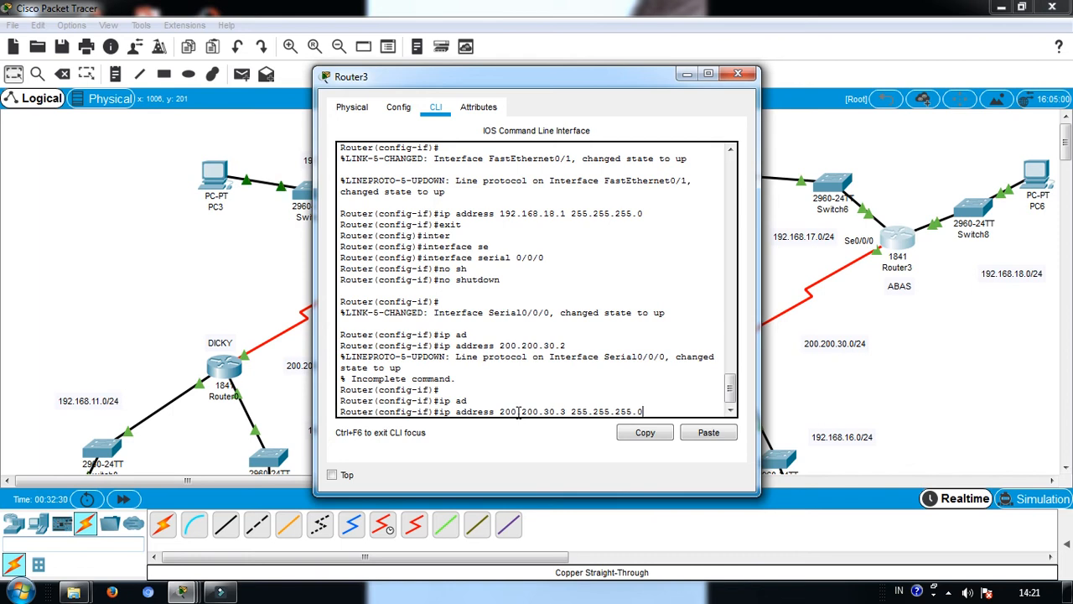
key("Return")
type("exit")
key("Return")
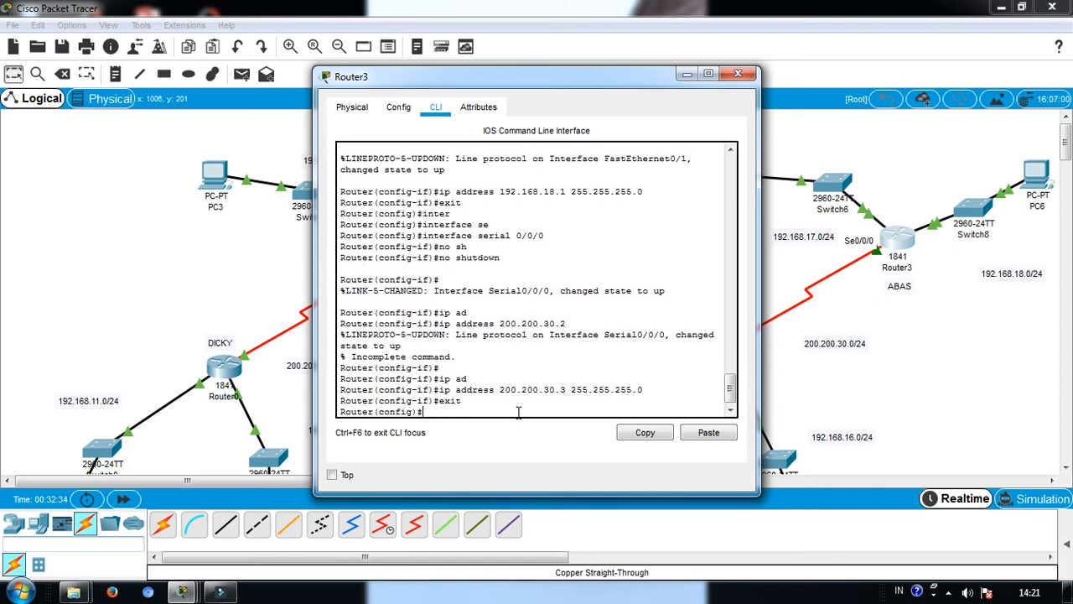
left_click(736, 75)
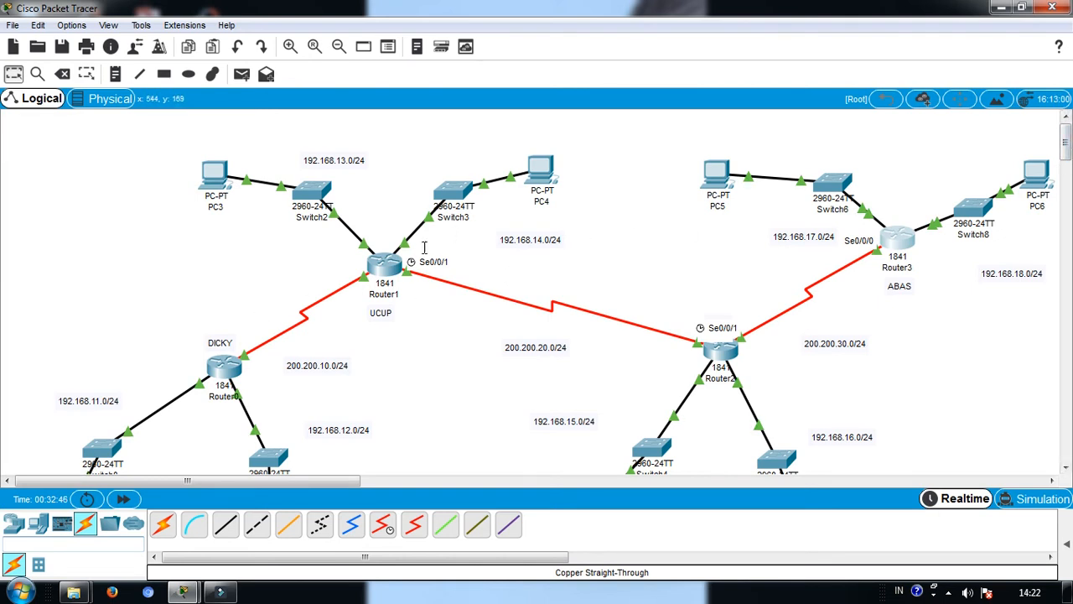
Open Router0's command line and display its routing table with show ip route.
mouse_move(1064, 150)
left_mouse_down()
mouse_move(1065, 174)
mouse_move(1065, 147)
left_mouse_up()
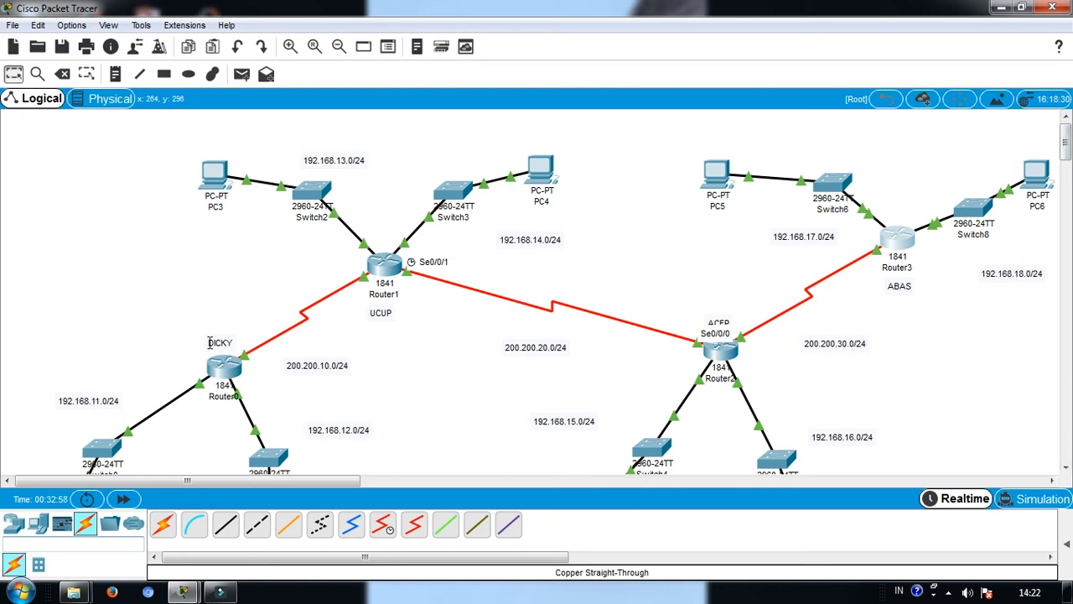
left_click(227, 369)
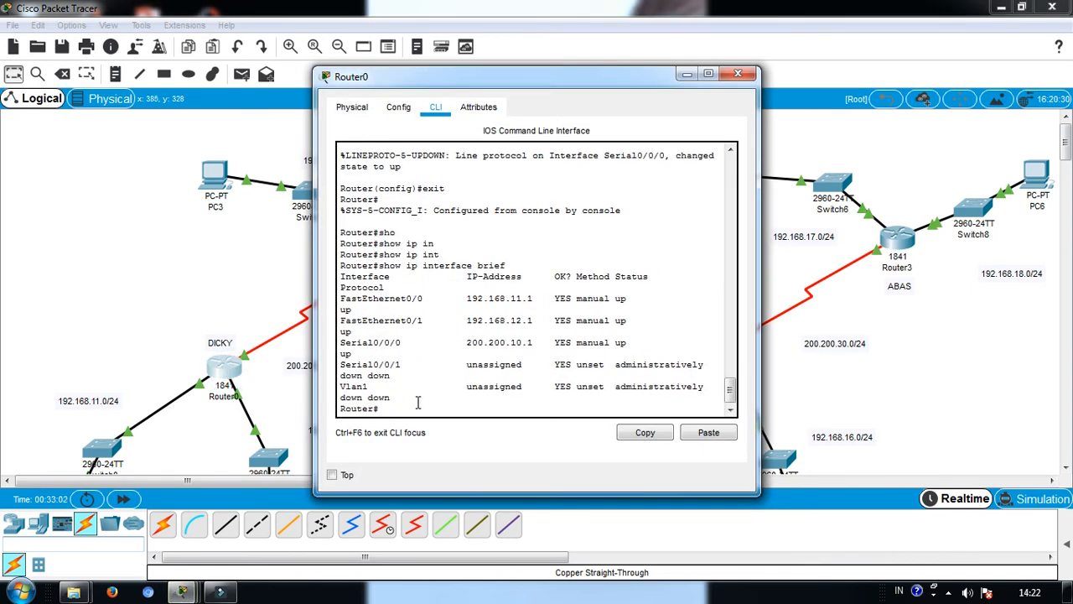
key("Return")
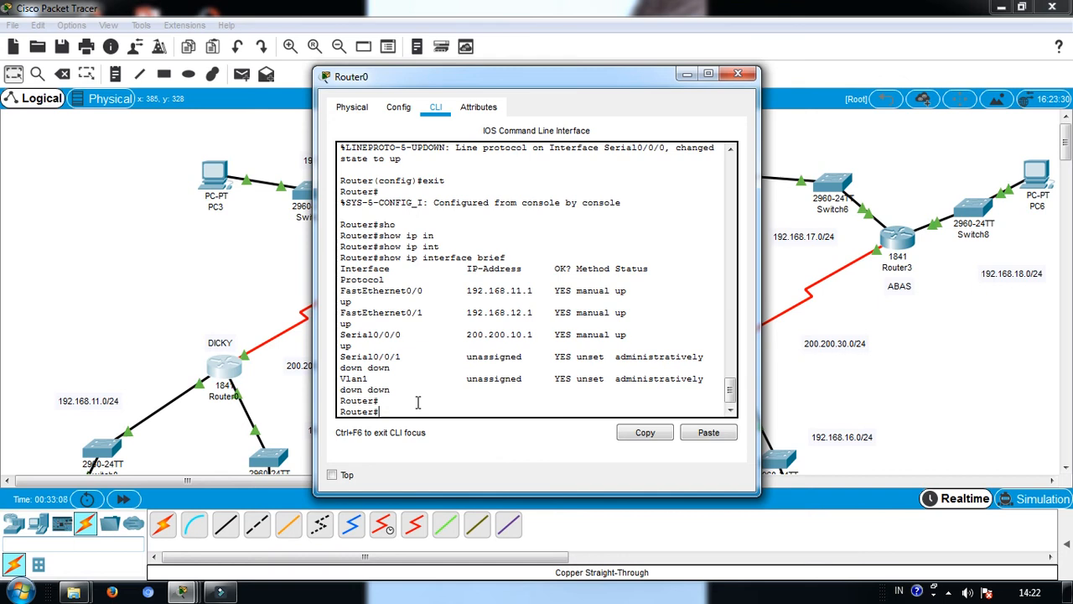
type("sh")
key("Tab")
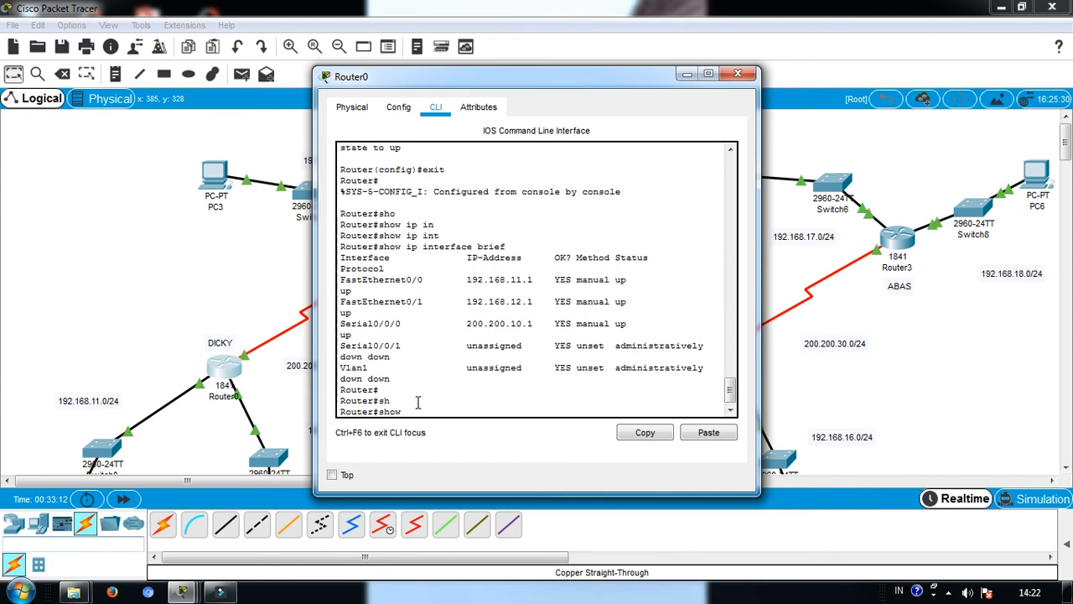
type("ip")
key("Tab")
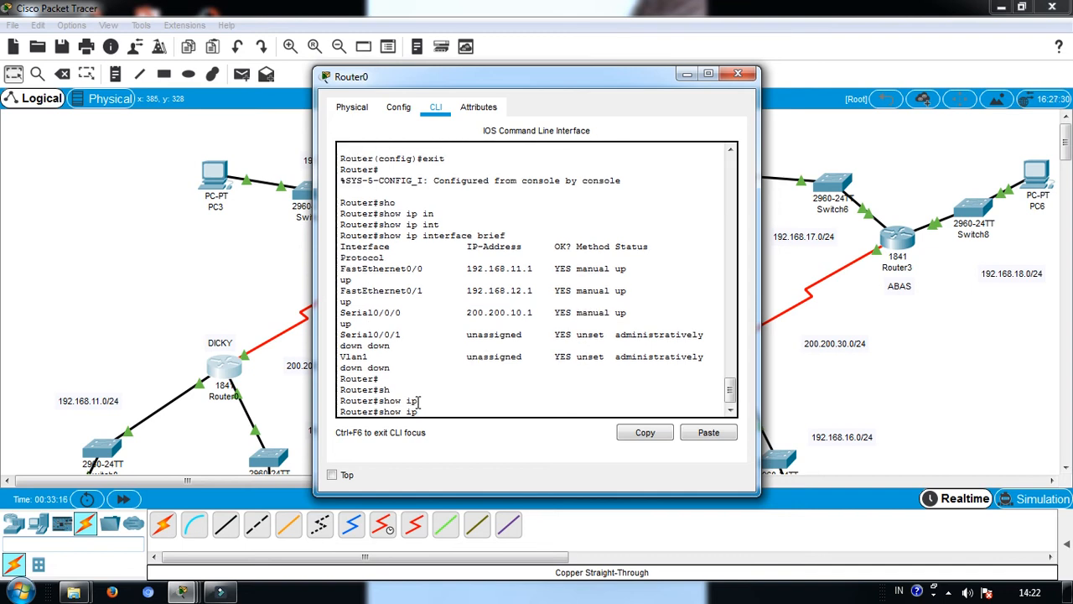
type("rou")
key("Tab")
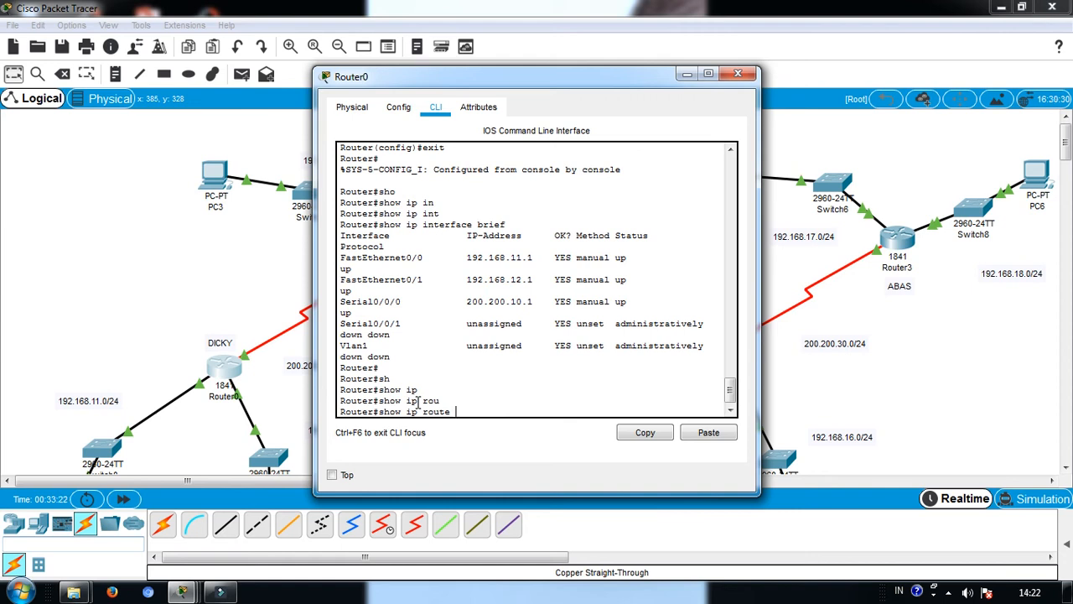
key("Return")
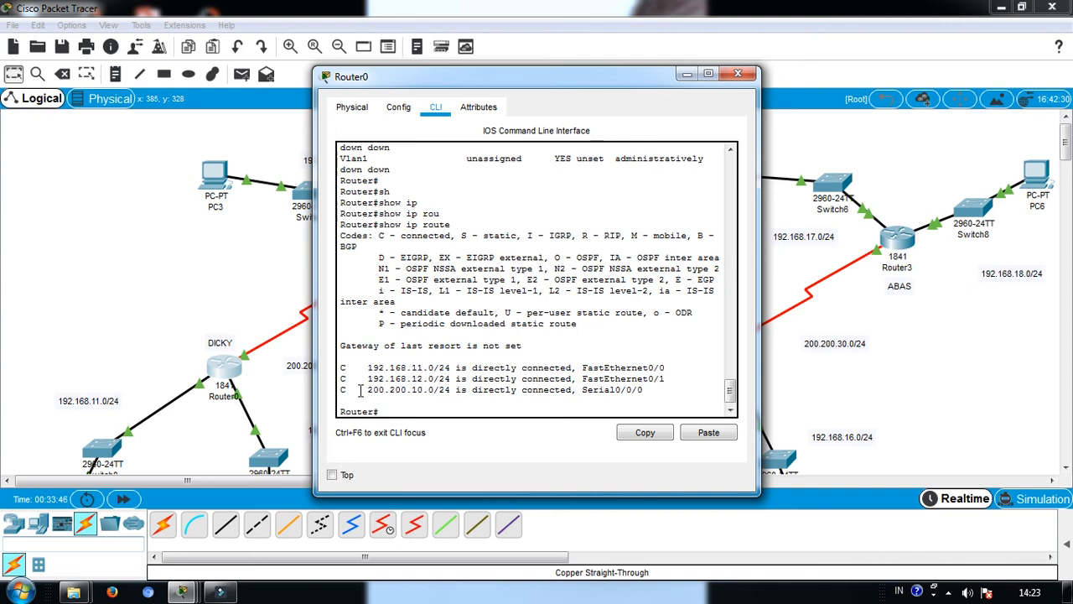
Enter global configuration mode on Router0 and start RIP configuration with router rip.
type("conf")
key("Tab")
type("t")
key("Tab")
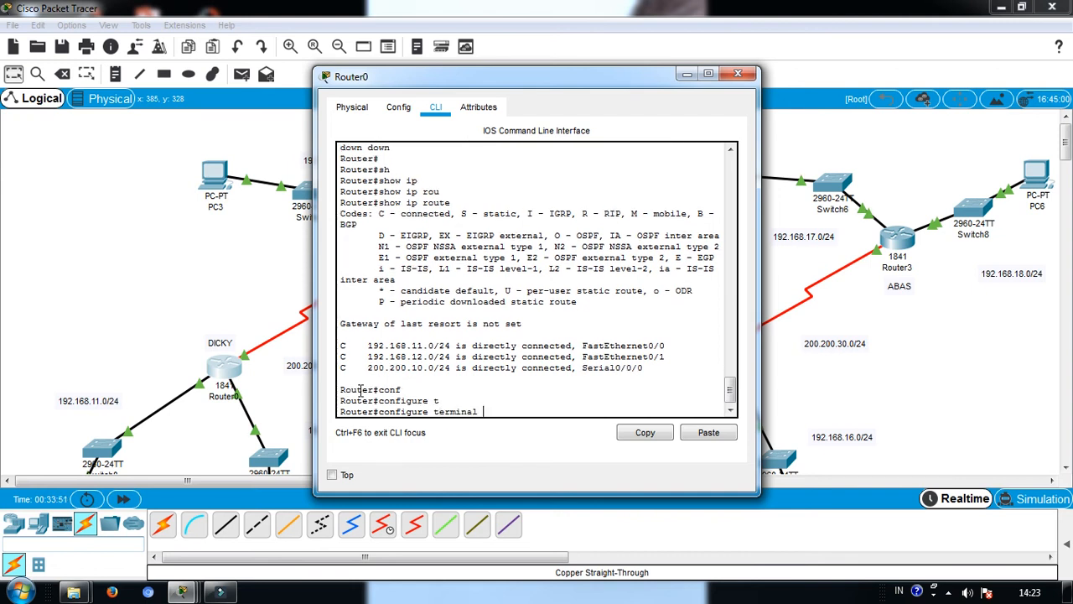
key("Return")
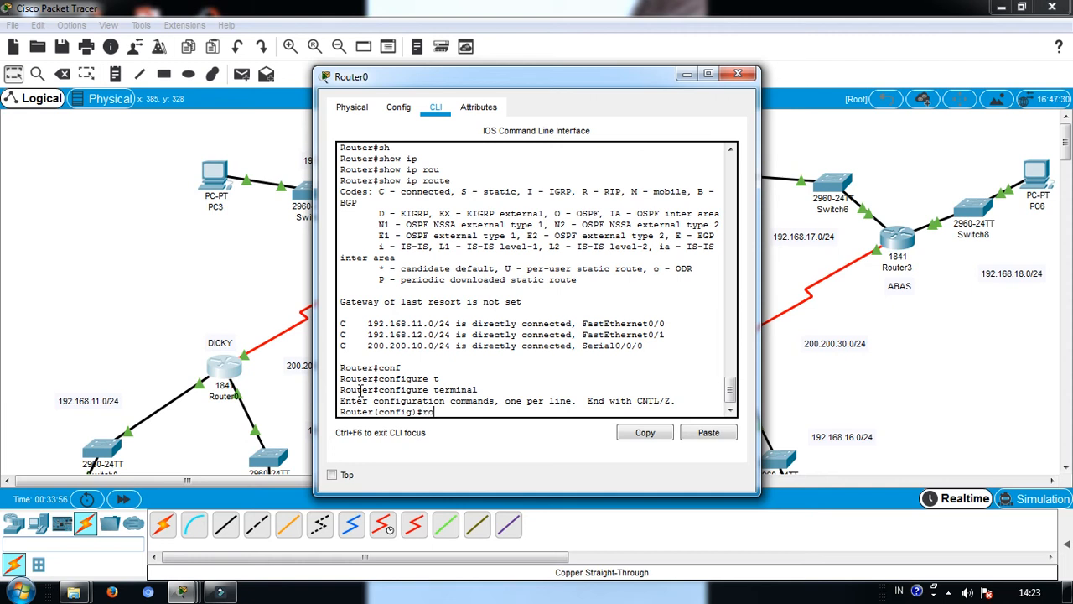
type("rou")
key("Tab")
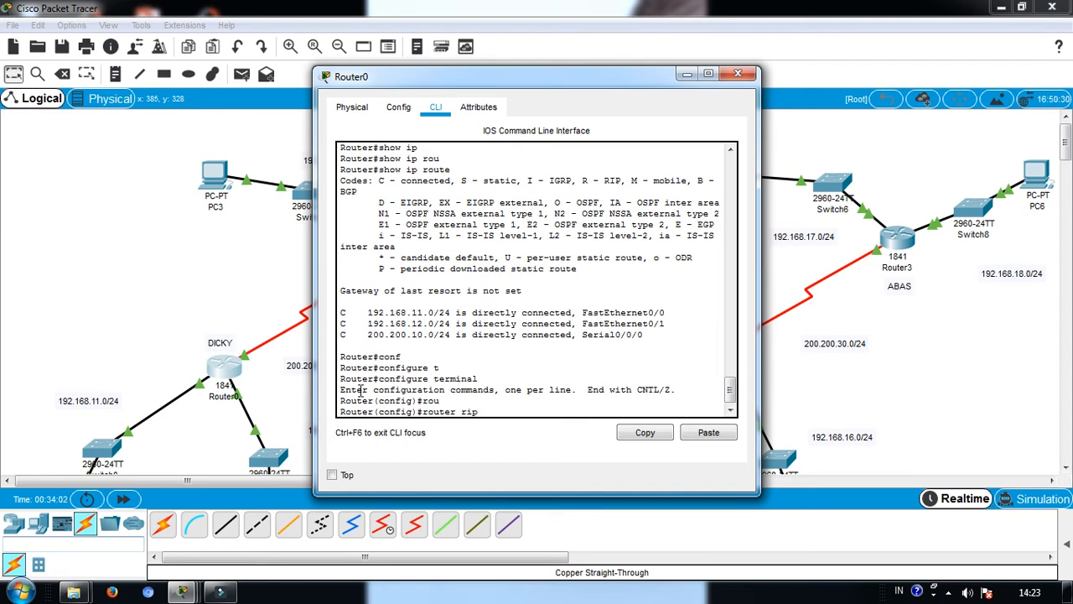
key("Return")
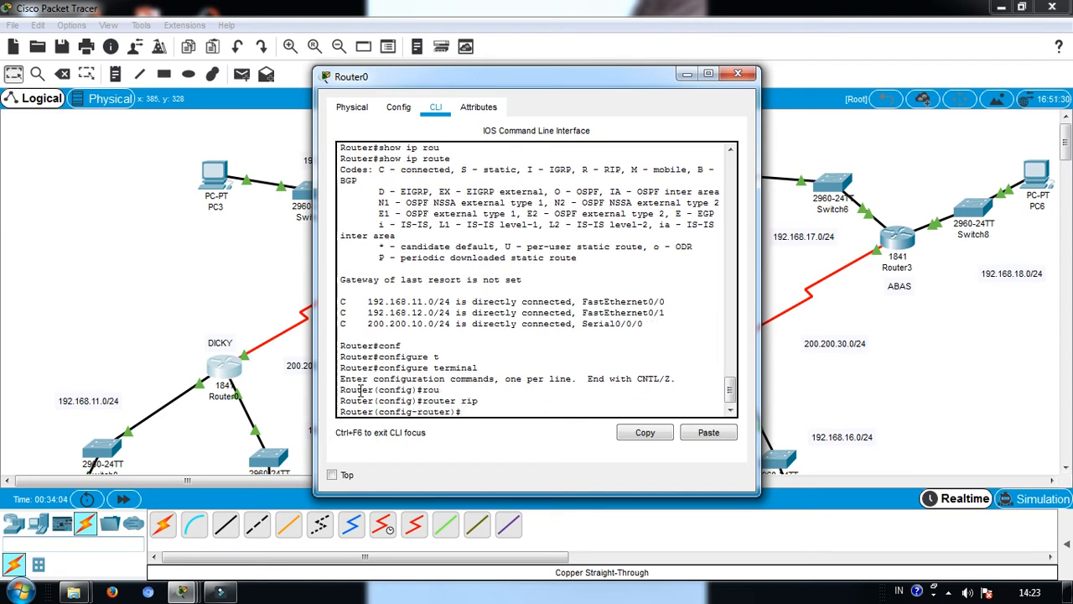
Set Router0's RIP routing process to version 2.
type("versi")
key("Tab")
type("2")
key("Return")
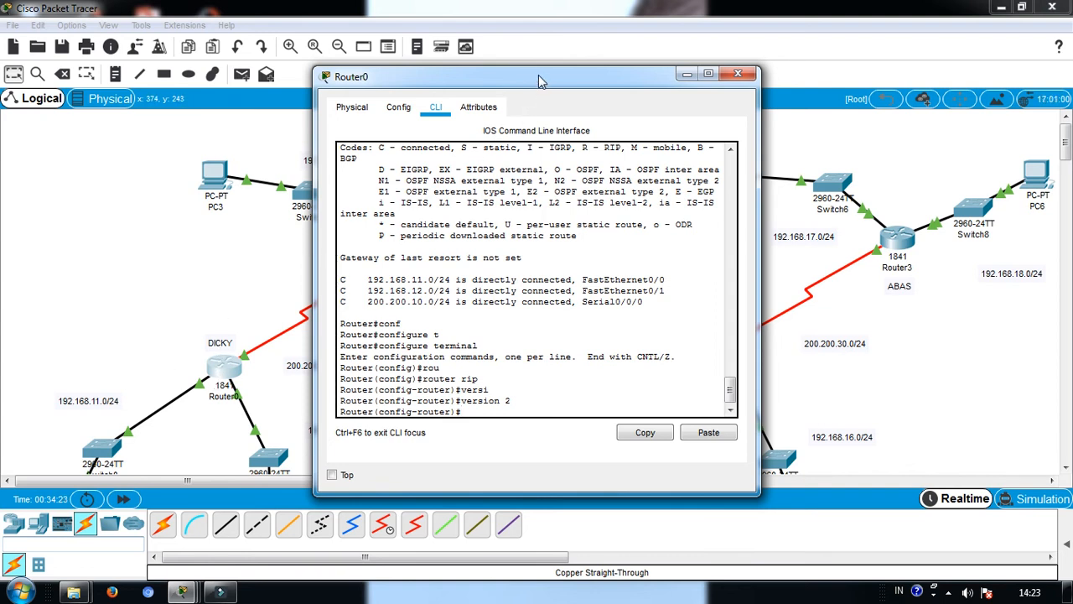
Add the networks 192.168.11.0 and 192.168.12.0 to Router0's RIP configuration, moving the router window off the topology labels.
left_click_drag(543, 82, 611, 75)
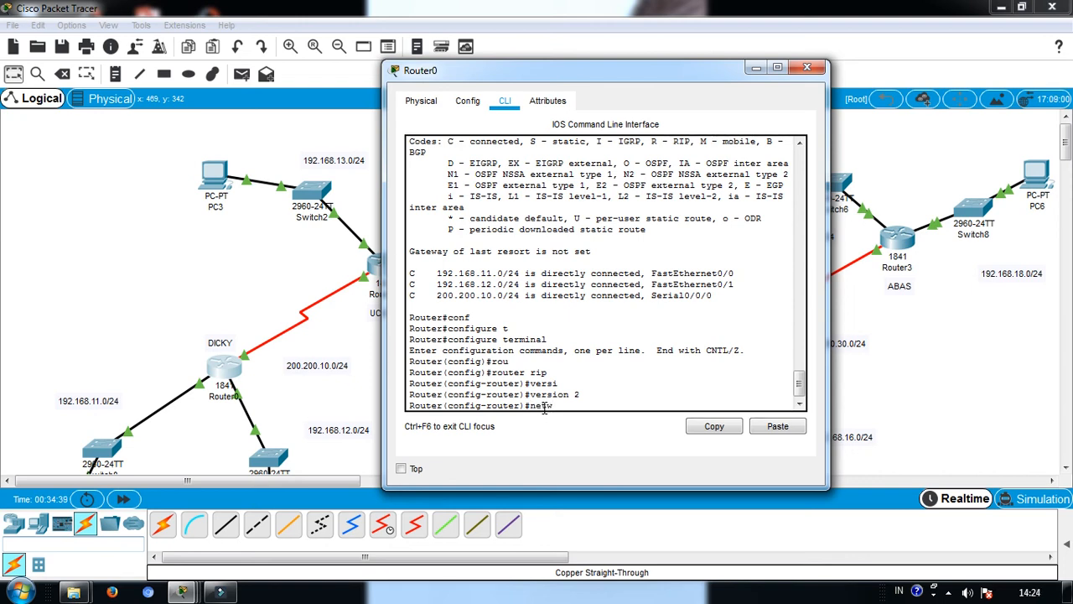
key("Tab")
type("1")
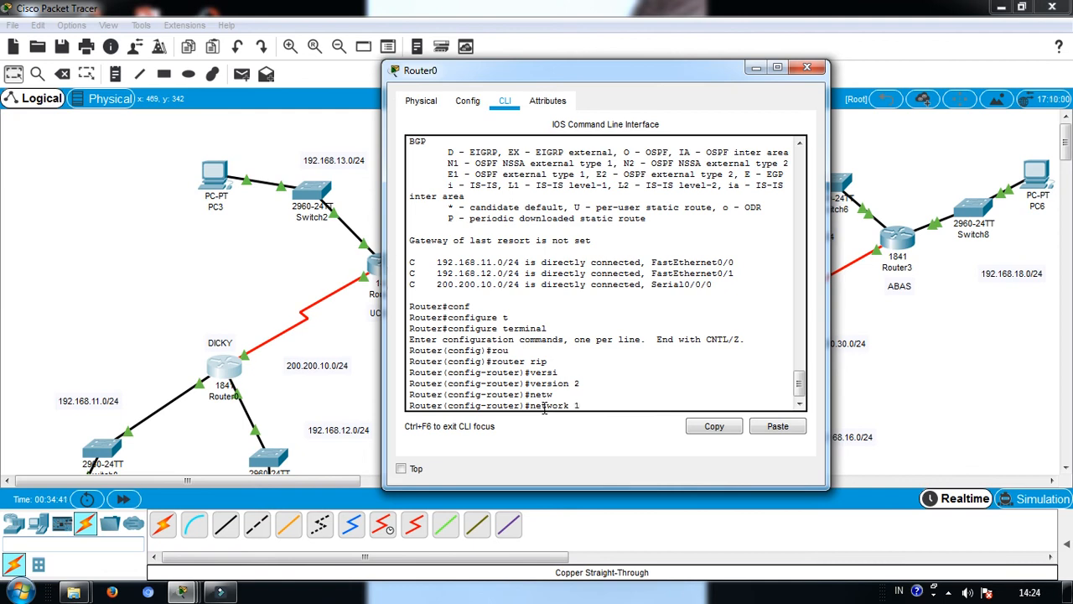
type("92.168.11.0")
key("Return")
key("Up")
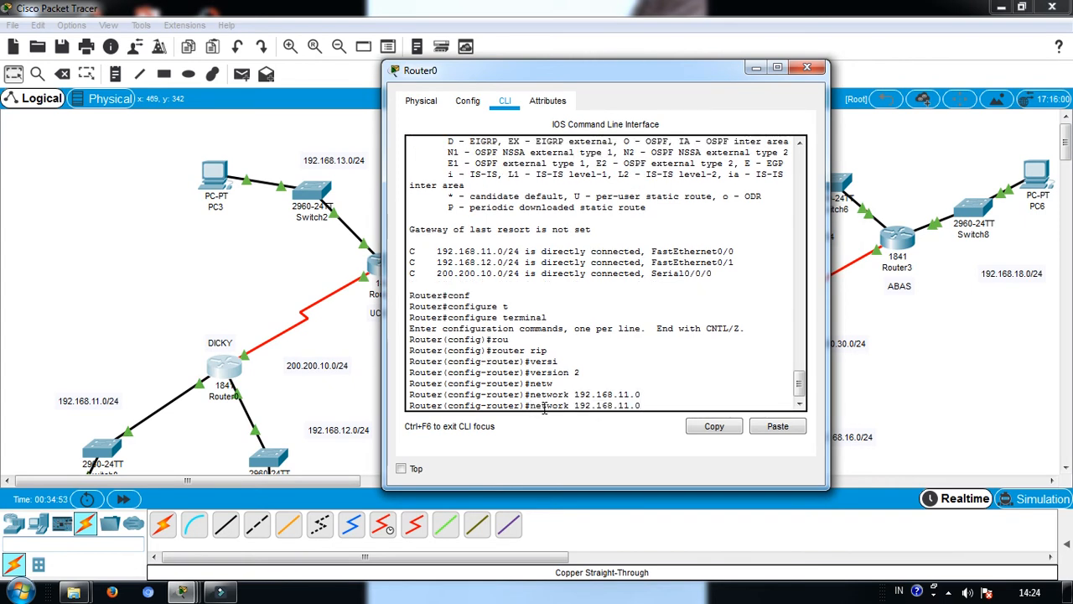
type("2")
key("Return")
Add the network 200.200.10.0 to Router0's RIP configuration and close the router's window.
key("Up")
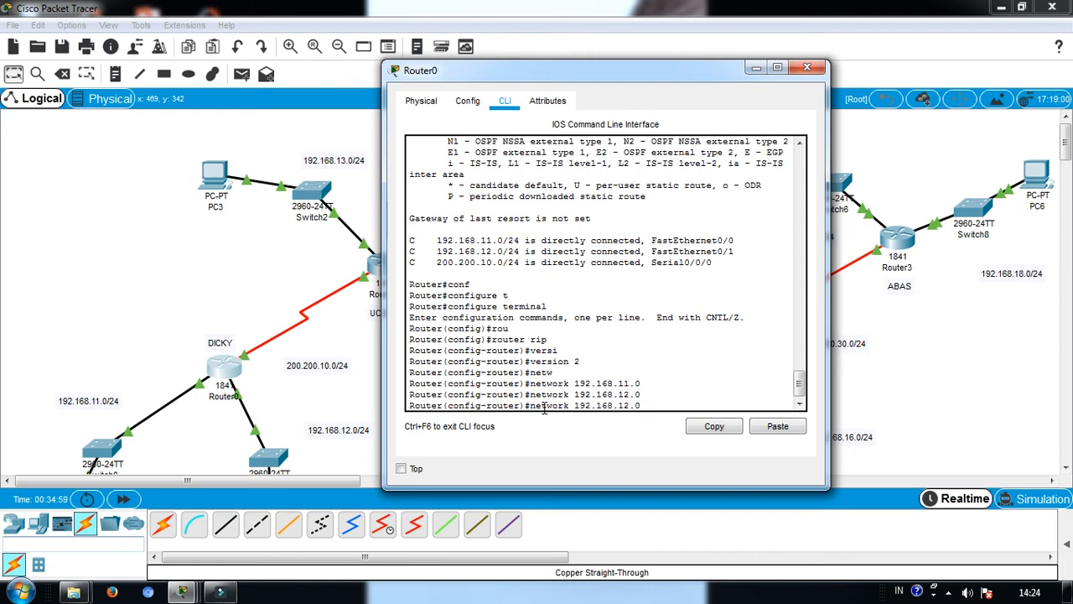
key("BackSpace")
key("BackSpace")
key("BackSpace")
key("BackSpace")
key("BackSpace")
key("BackSpace")
key("BackSpace")
key("BackSpace")
key("BackSpace")
key("BackSpace")
key("BackSpace")
type("200.200.10.0")
key("Return")
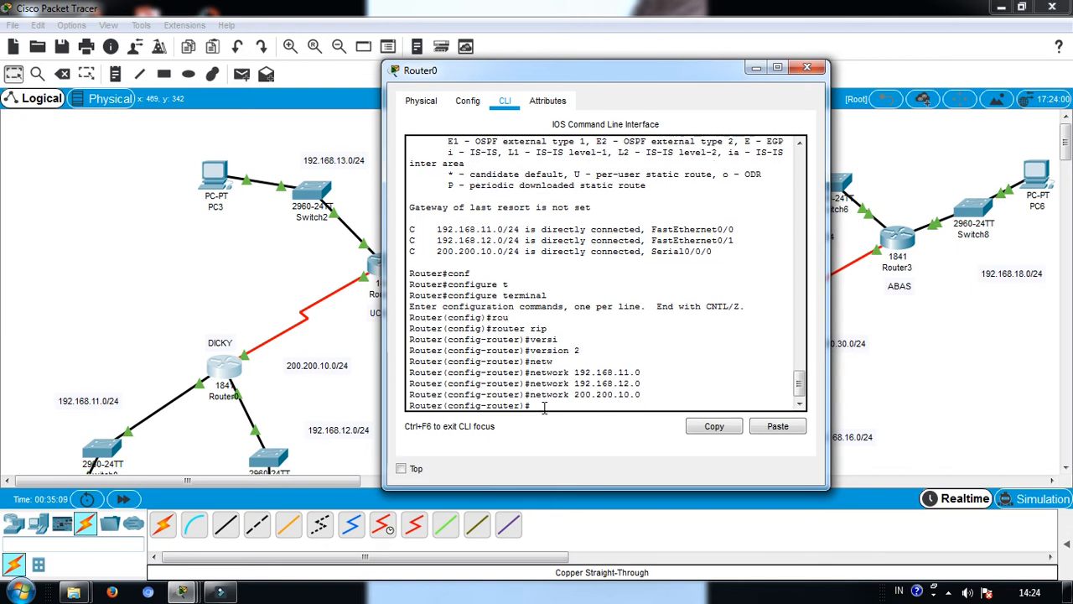
left_click(807, 68)
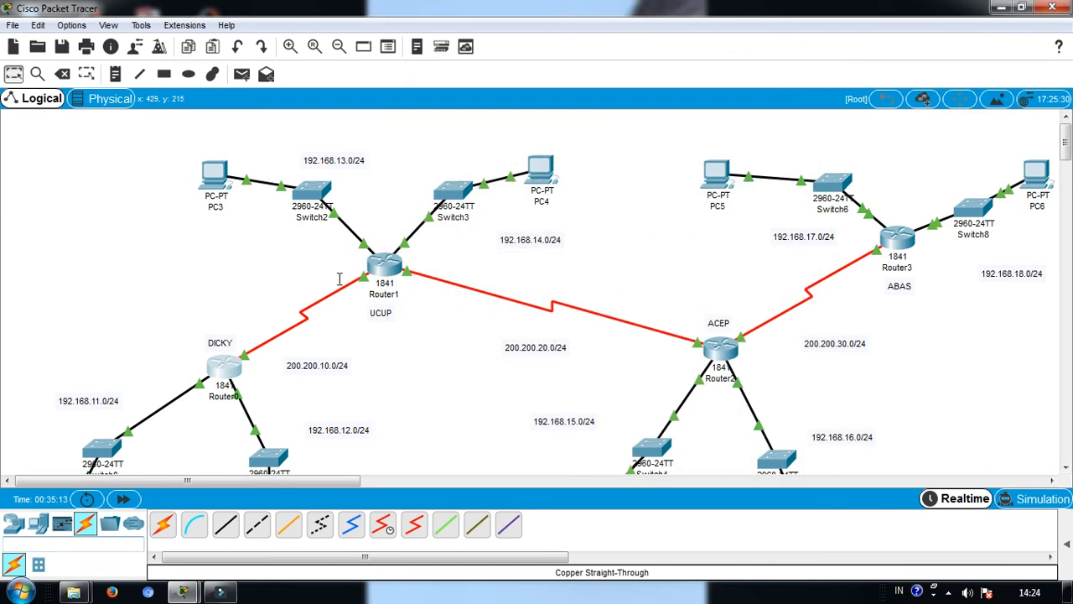
Reopen Router0's command line and exit RIP and global configuration back to privileged mode.
left_click(221, 369)
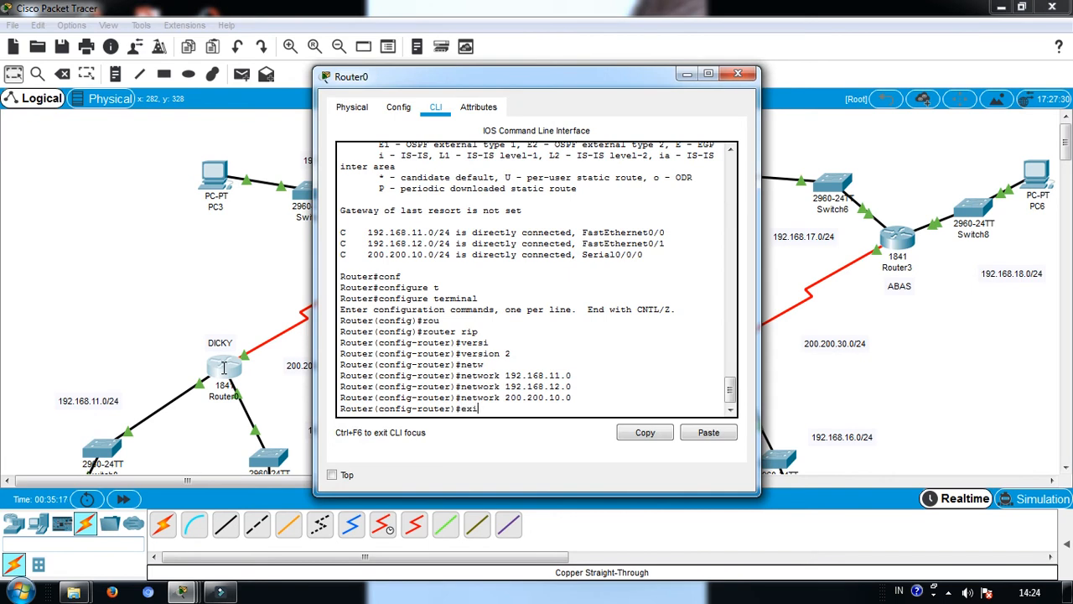
key("Return")
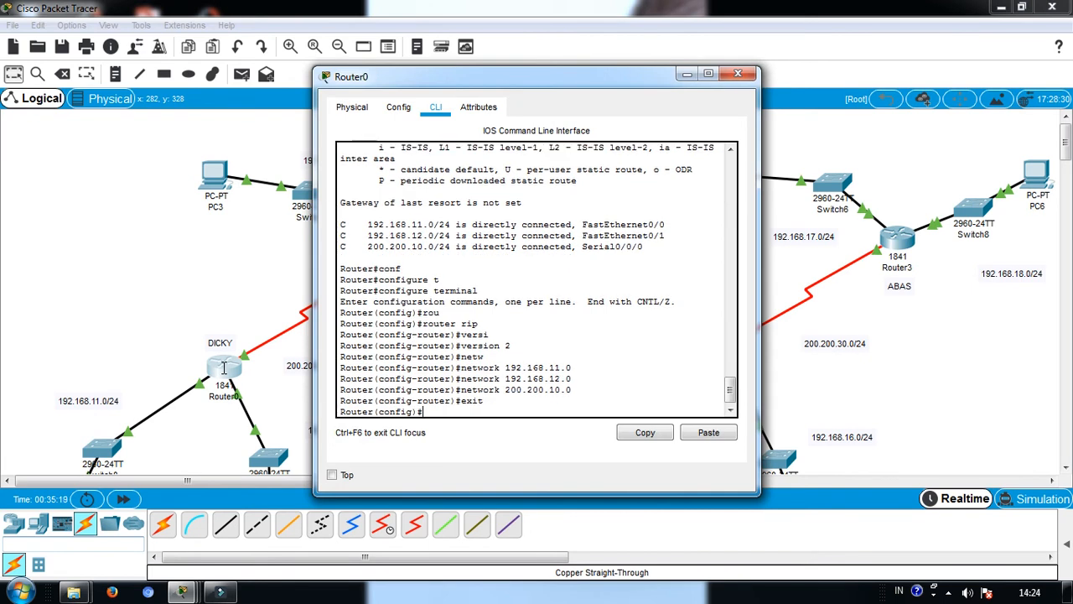
key("Return")
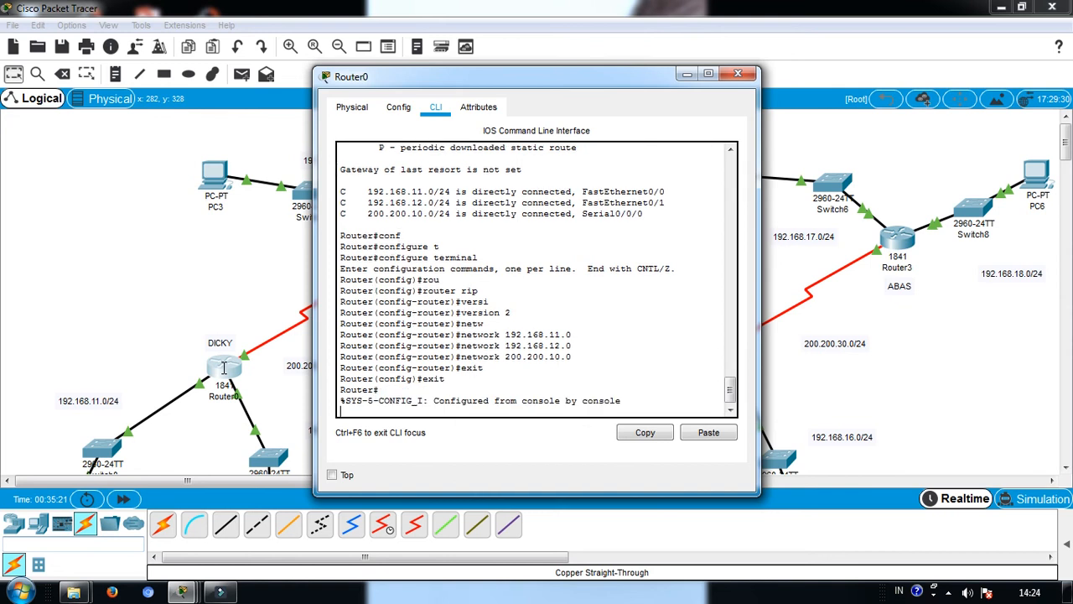
key("Return")
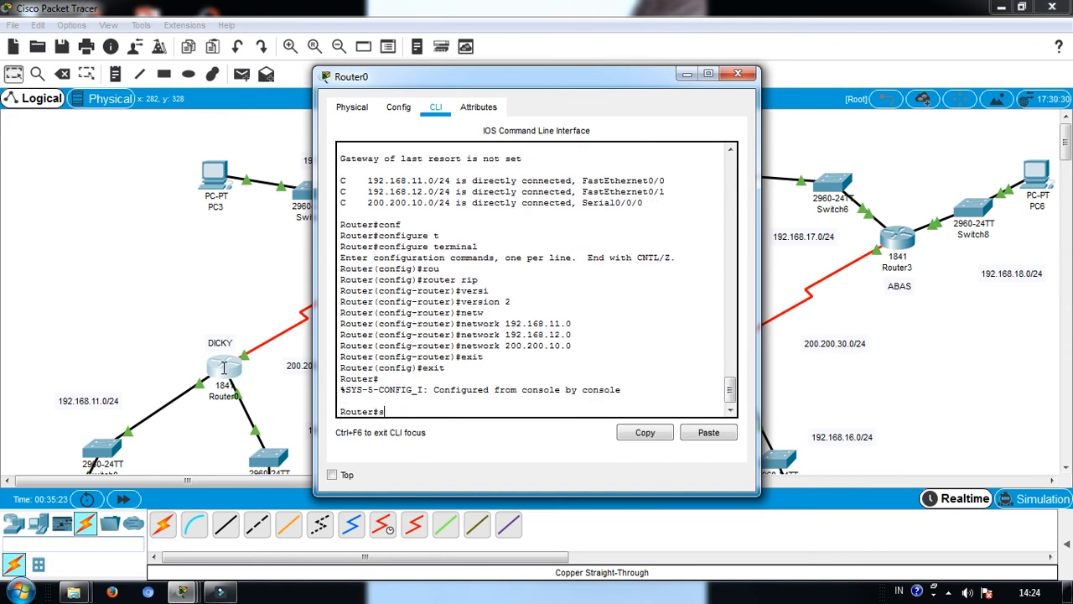
Display Router0's routing table with show ip route, then close the router's window.
type("ho")
key("Tab")
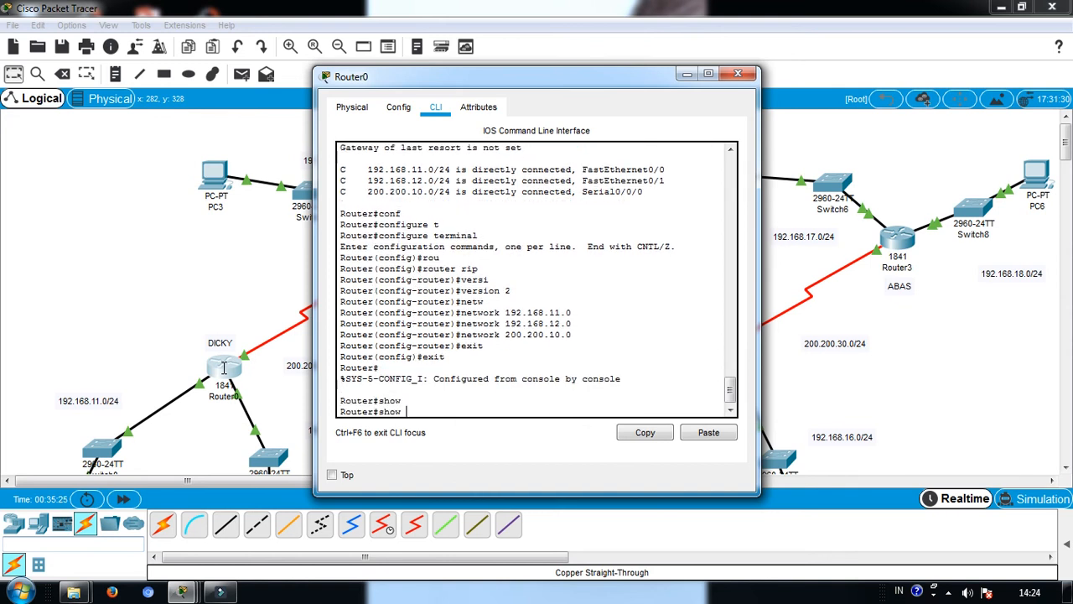
type("ip")
key("Tab")
type("ro")
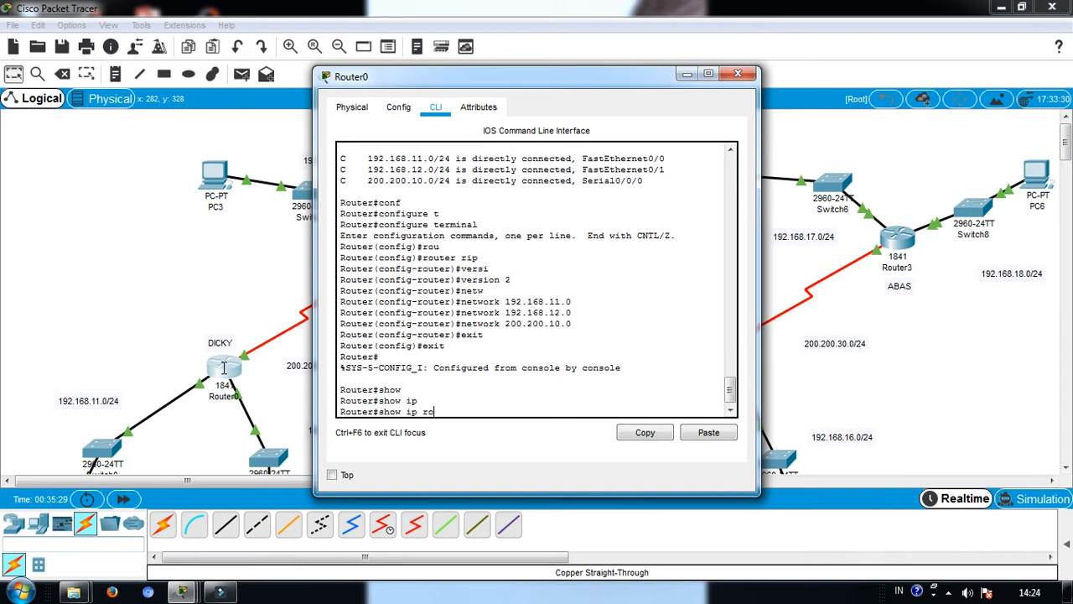
type("u")
key("Tab")
key("Return")
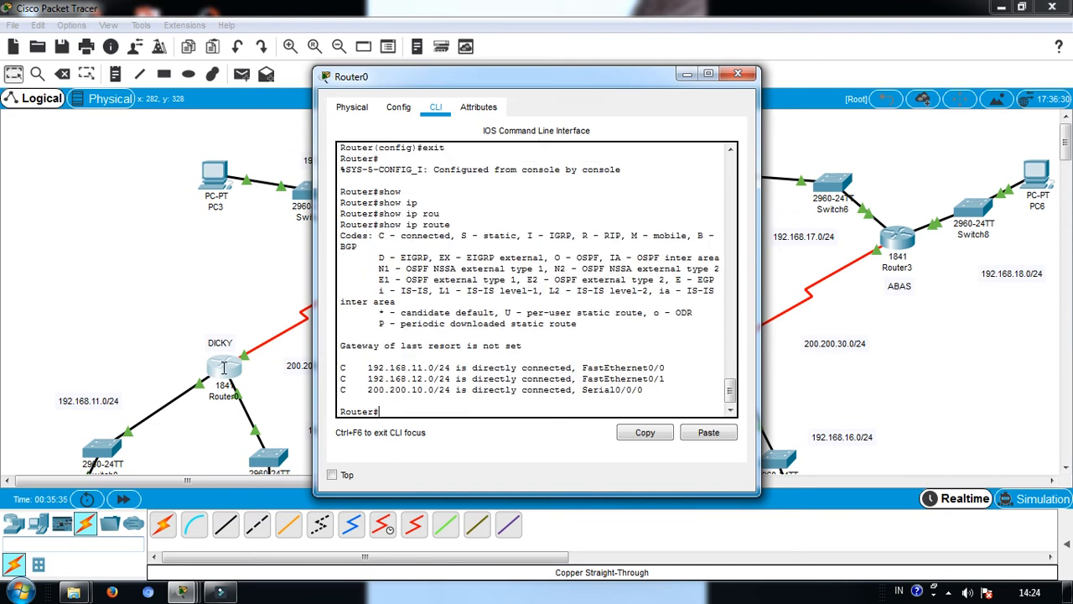
key("Return")
key("Return")
key("Return")
key("Return")
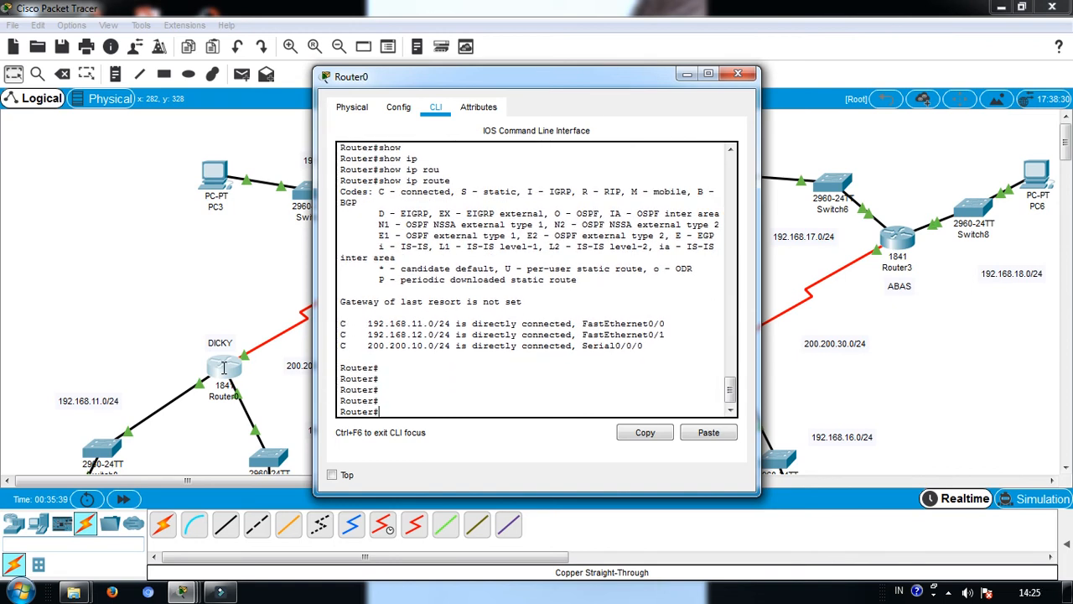
key("Return")
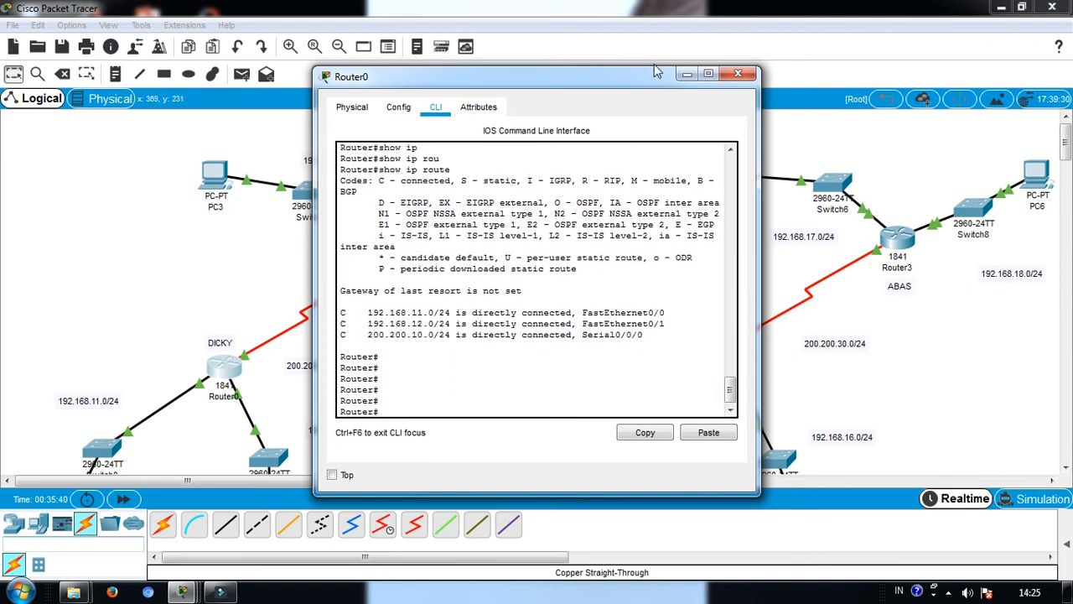
left_click(738, 74)
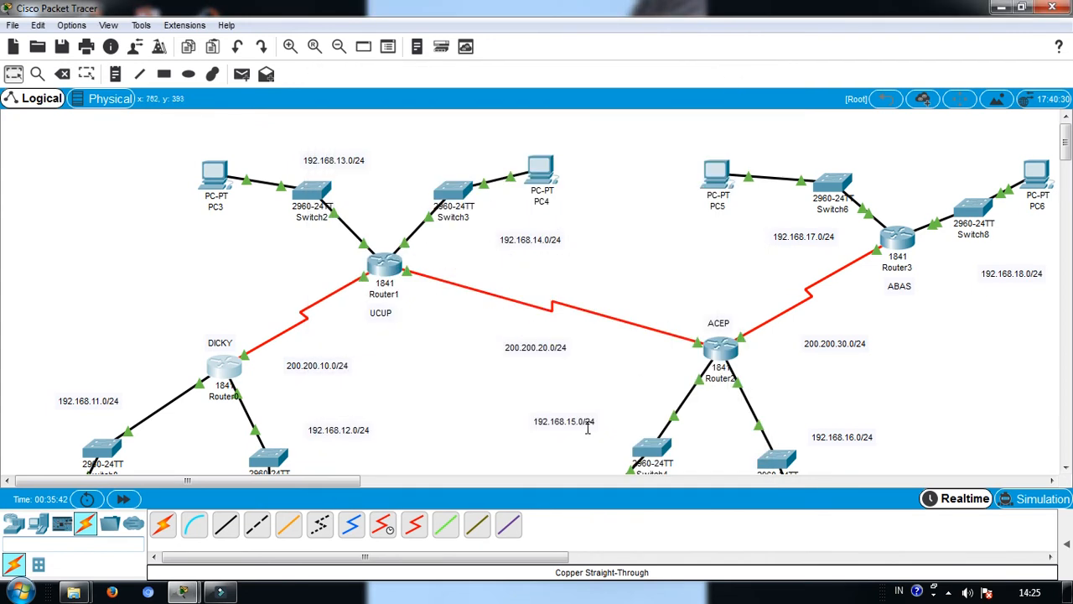
left_click(441, 417)
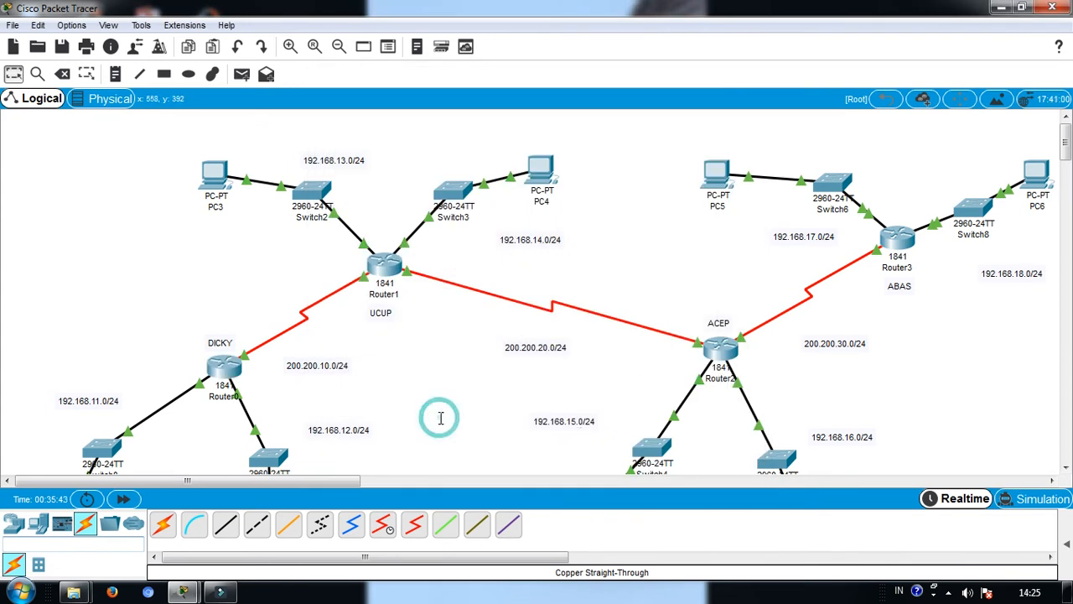
Reopen Router0, check its routing table again with show ip route, and close its window.
left_click(215, 375)
type("show")
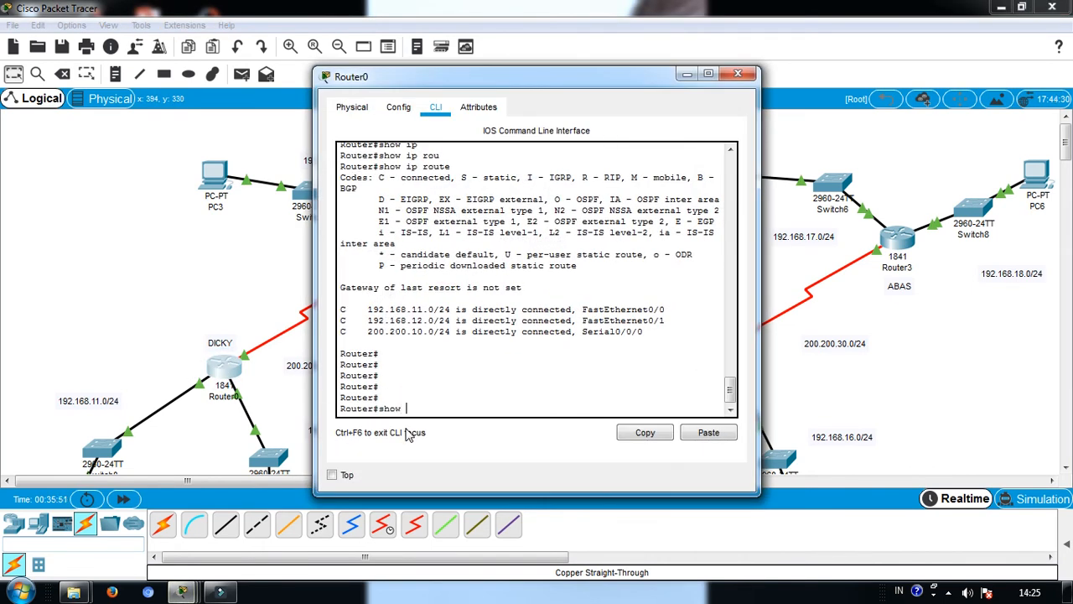
type(" ip ro")
type("u")
key("Tab")
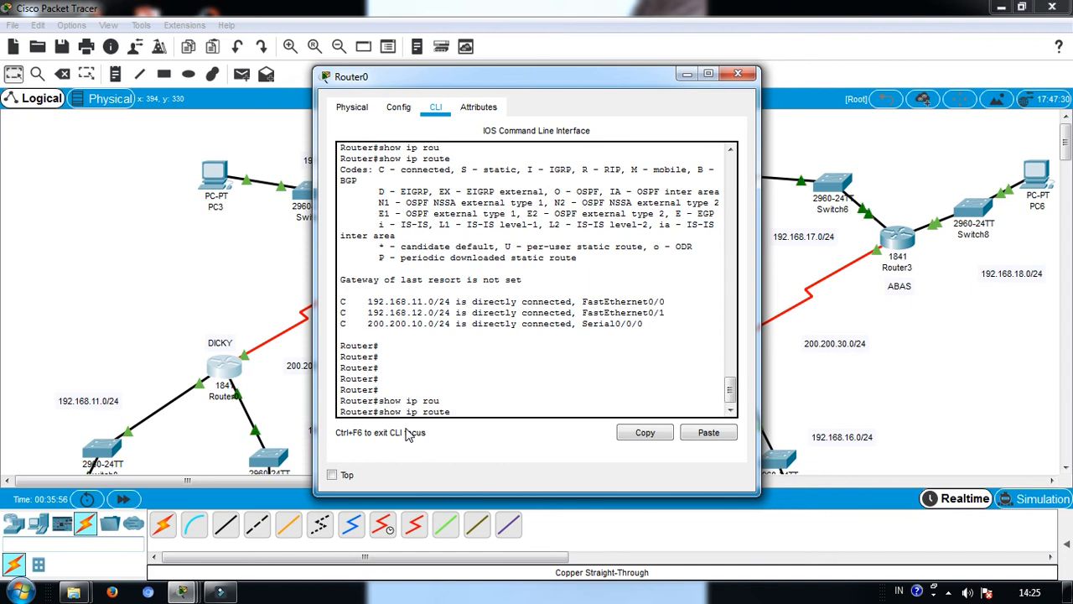
key("Return")
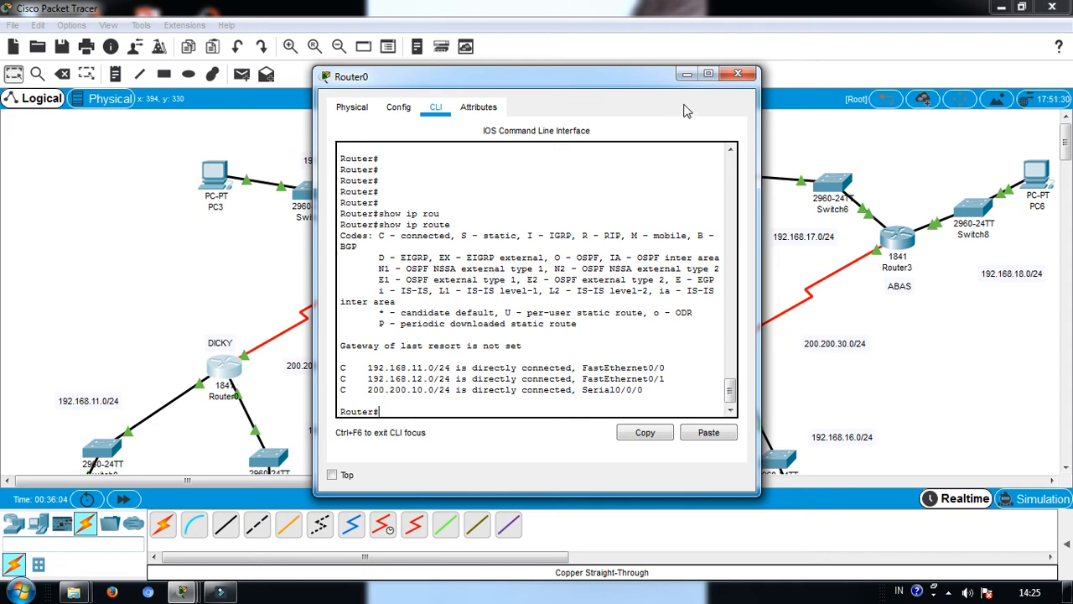
left_click(735, 78)
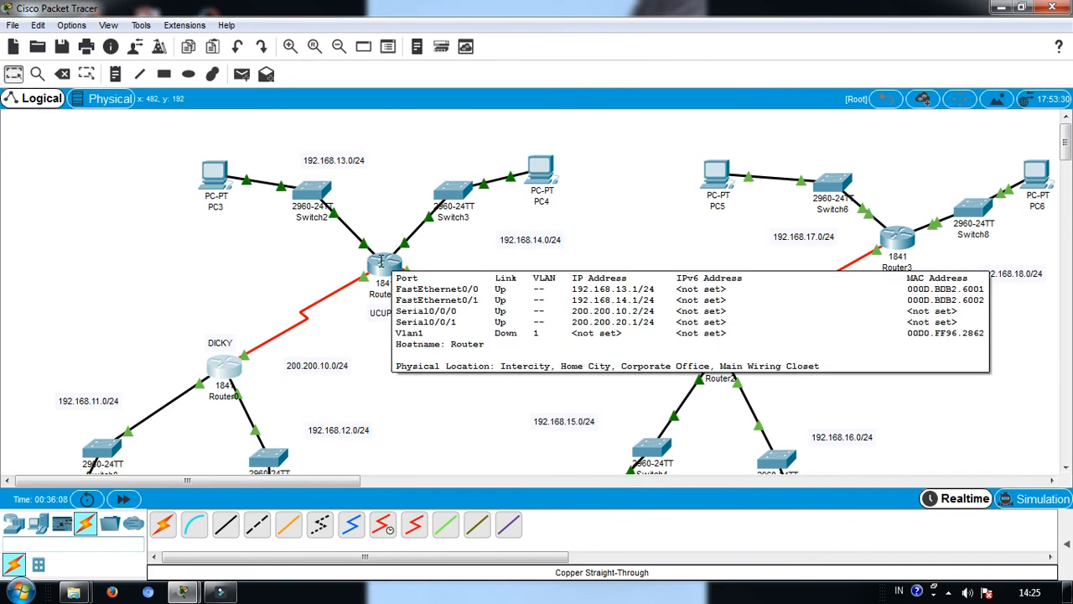
Open Router1's command line and enter privileged mode with enable.
left_click(385, 261)
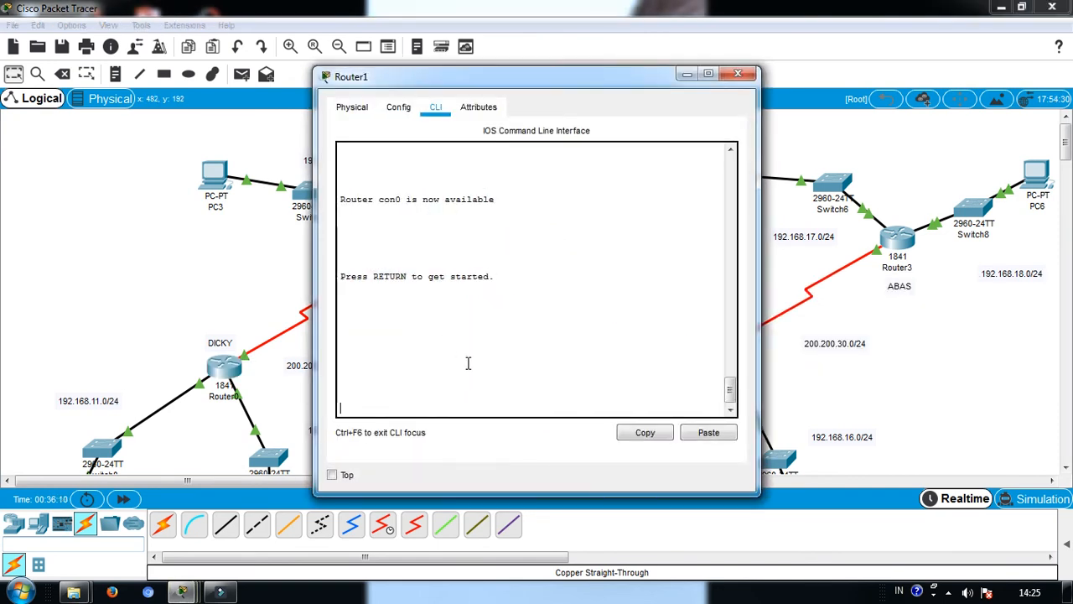
key("Return")
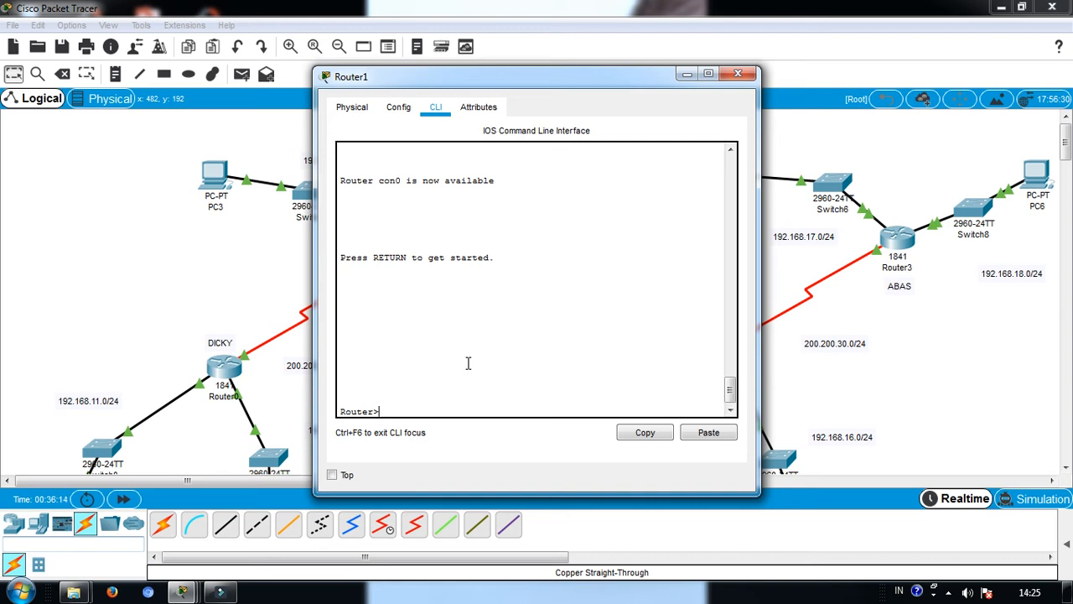
type("ena")
key("Tab")
key("Return")
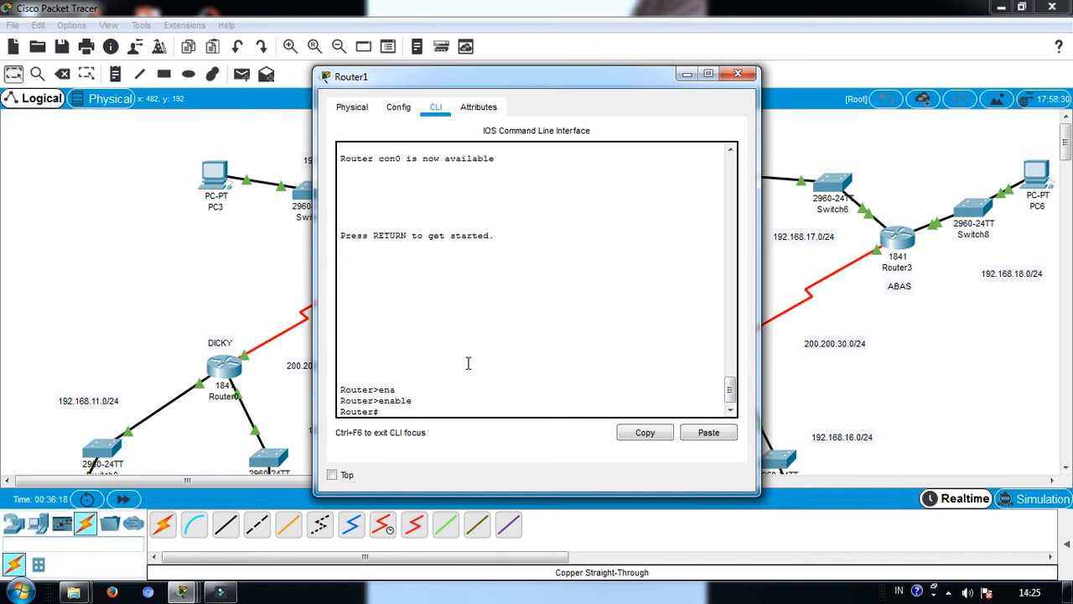
Enter global configuration mode on Router1 with configure terminal.
type("i")
key("BackSpace")
type("conf")
key("Tab")
type("t")
key("Tab")
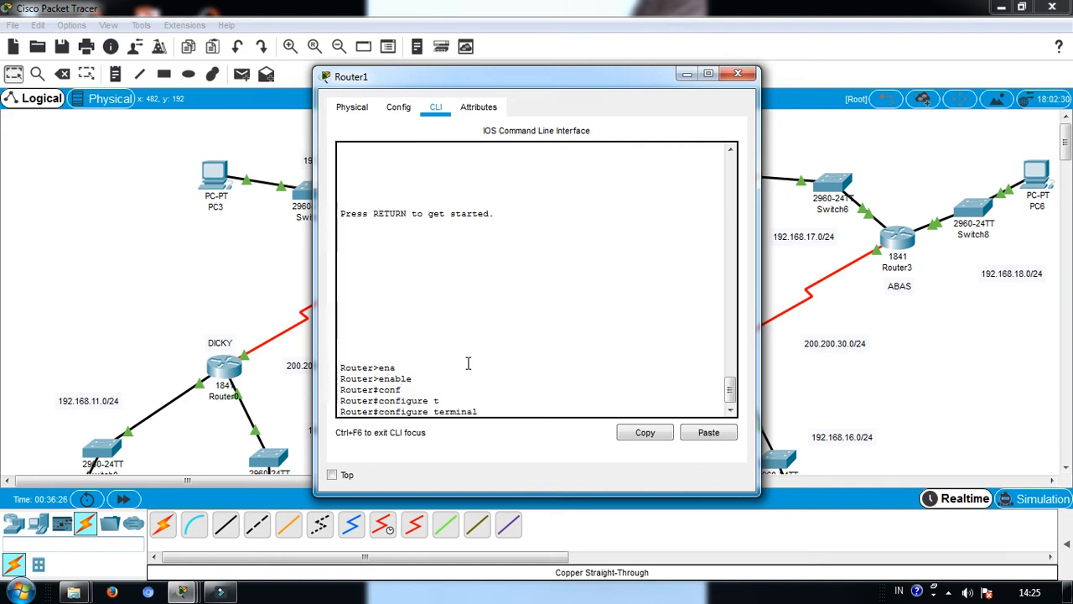
key("Return")
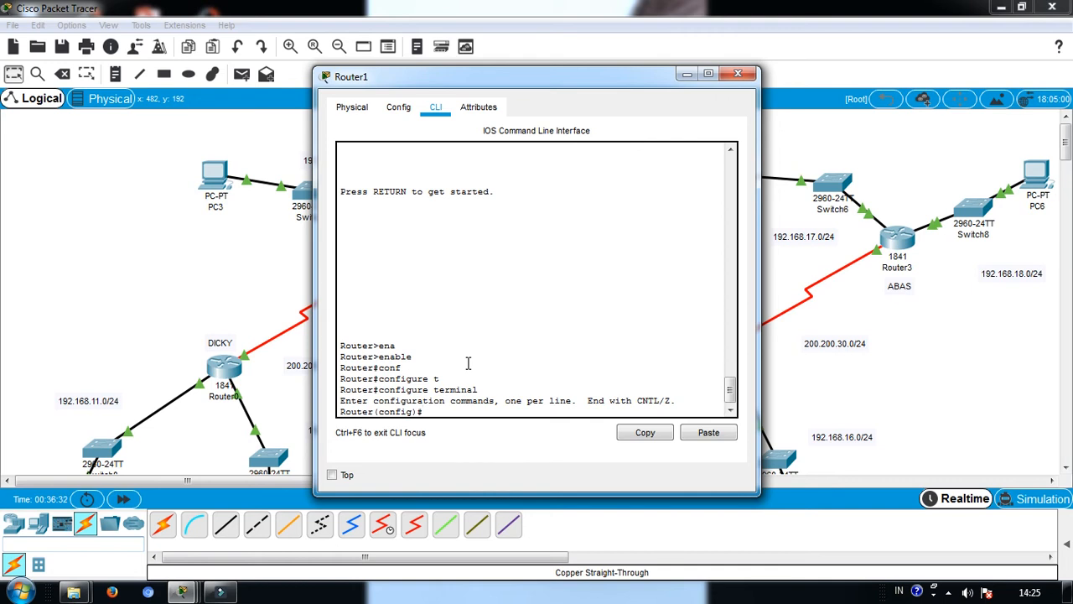
Start RIP configuration on Router1 with router rip.
type("rou")
key("Tab")
type("r")
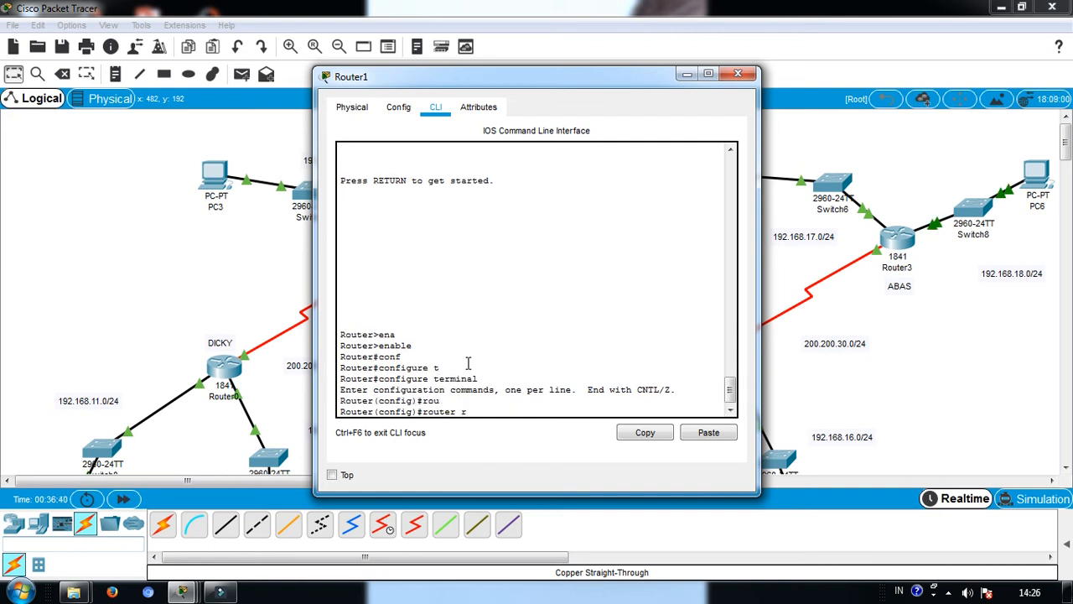
key("Tab")
key("Return")
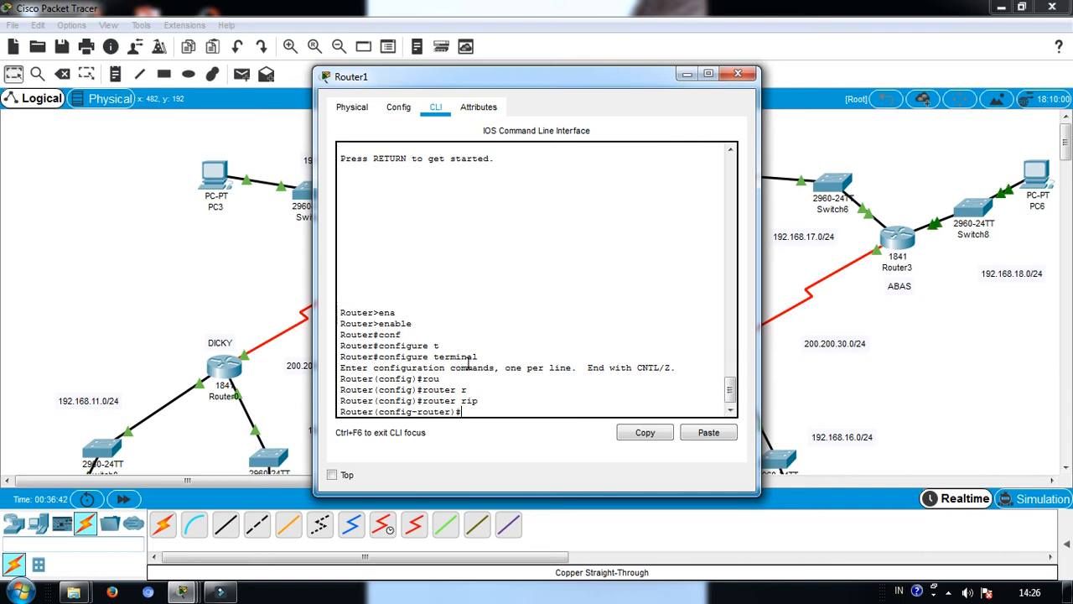
Set Router1's RIP routing process to version 2.
type("ver")
key("Tab")
type("2")
key("Return")
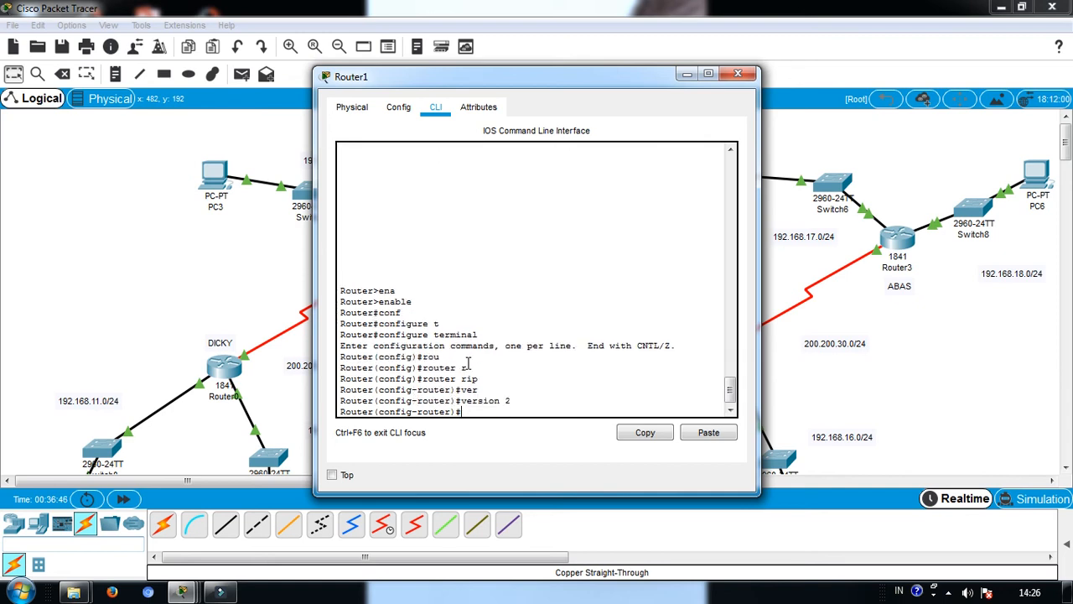
Add the networks 192.168.13.0 and 192.168.14.0 to Router1's RIP configuration.
type("net")
key("Tab")
type("1")
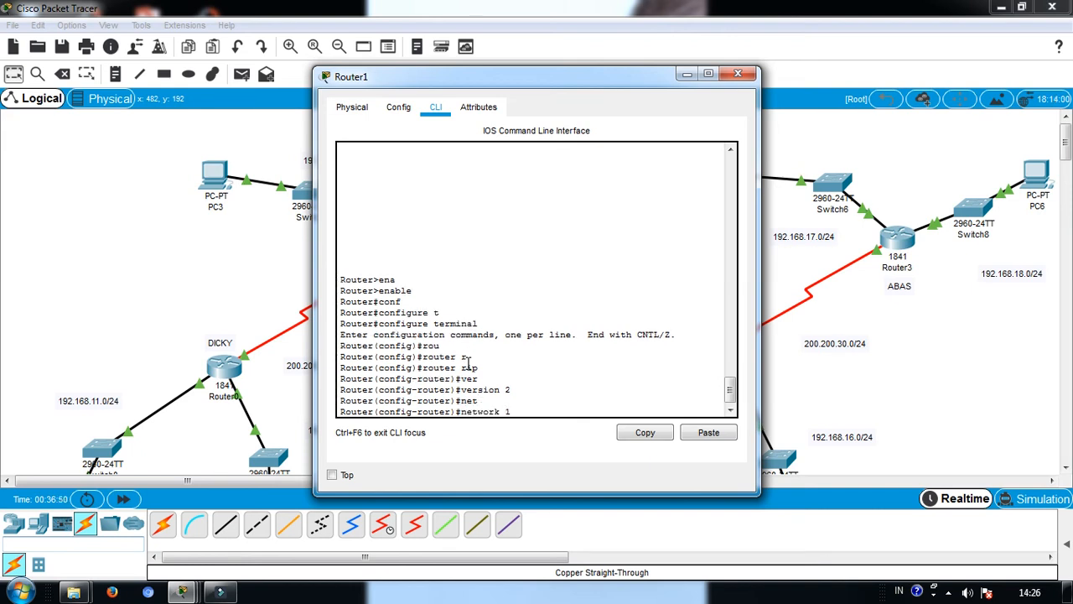
type("92.168")
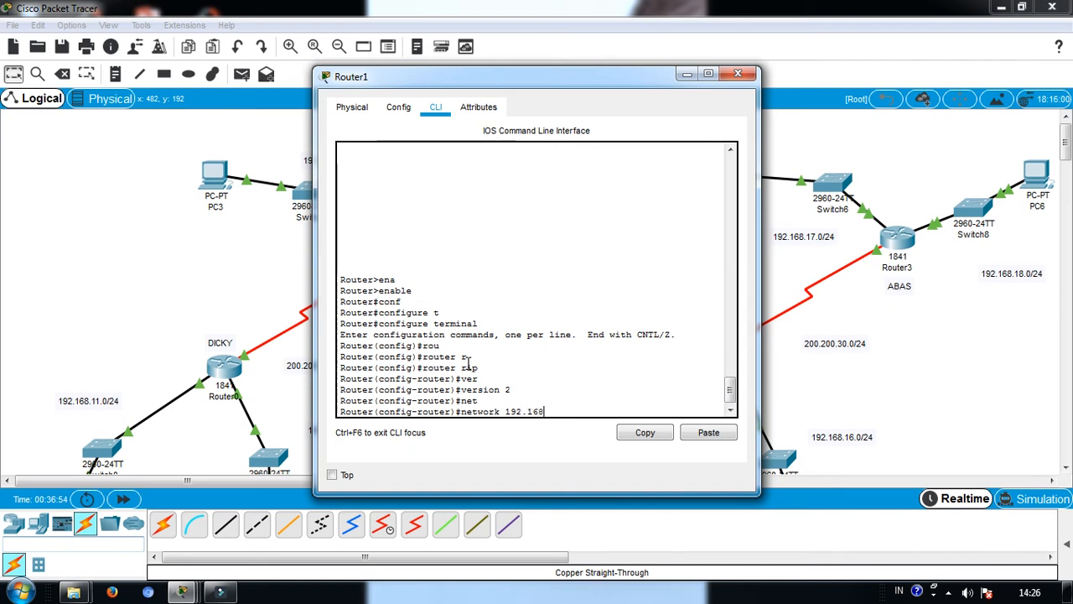
type(".13.4")
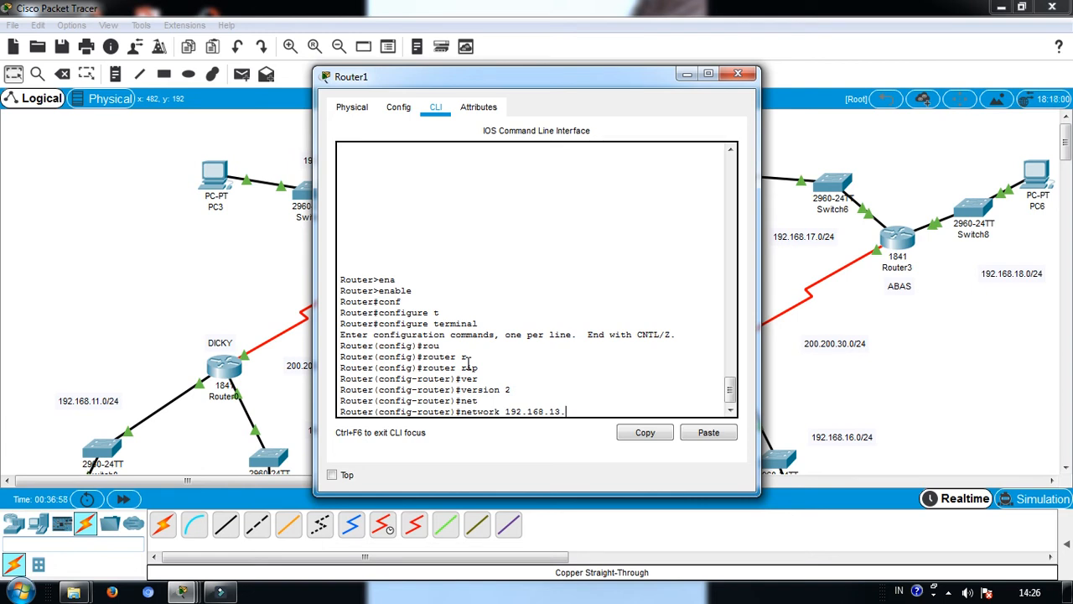
type("0")
key("Return")
key("Up")
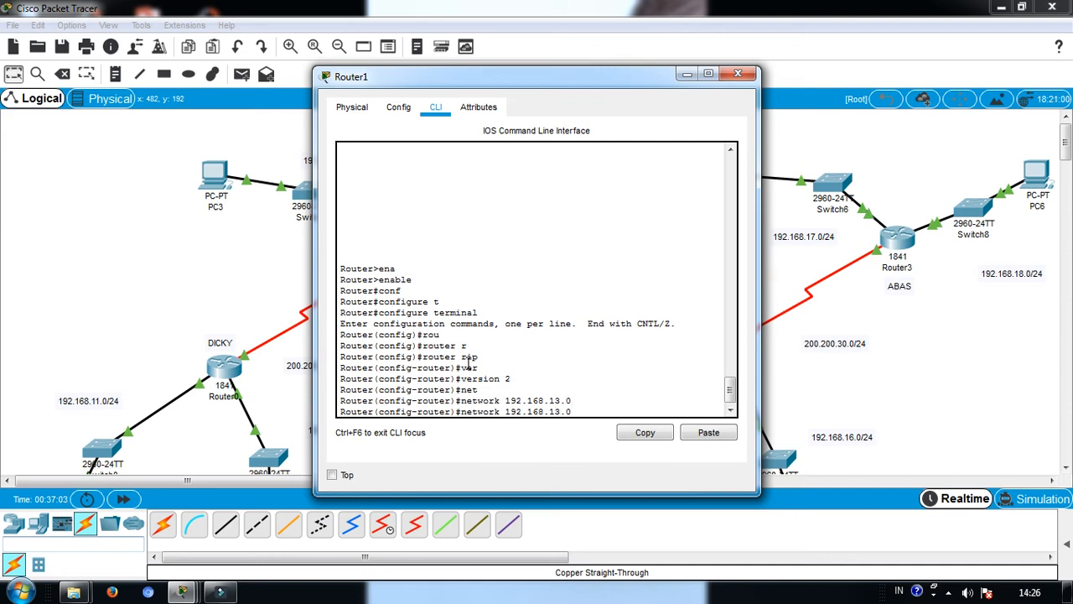
key("BackSpace")
type("4")
key("Return")
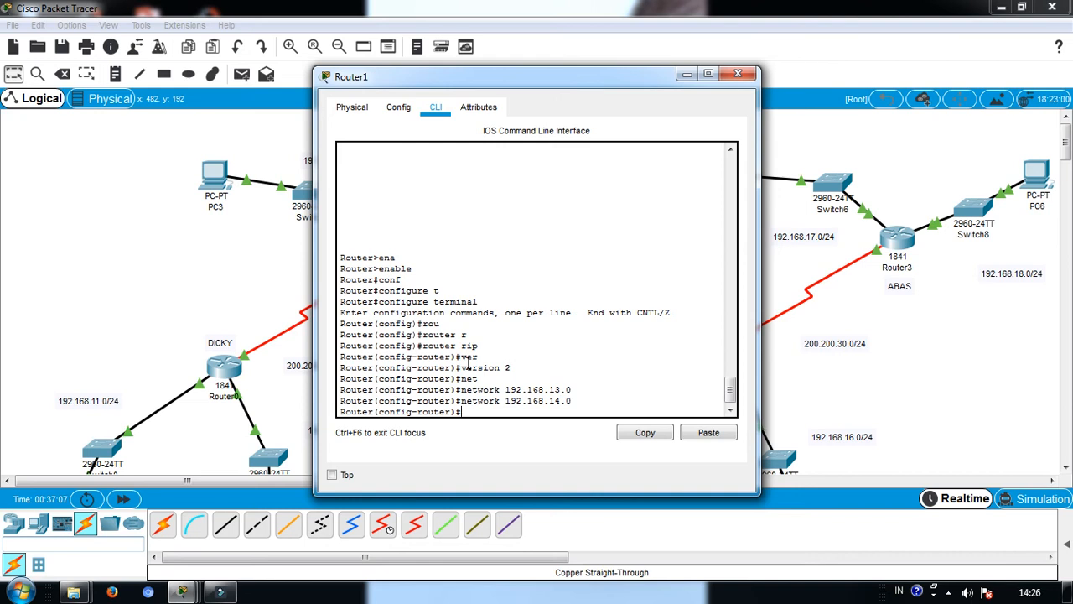
Add the serial link network 200.200.10.0 to Router1's RIP configuration.
key("Up")
key("BackSpace")
key("BackSpace")
key("BackSpace")
key("BackSpace")
key("BackSpace")
key("BackSpace")
key("BackSpace")
key("BackSpace")
key("BackSpace")
key("BackSpace")
key("BackSpace")
key("BackSpace")
type("200.200.10.0")
key("Return")
Add the serial link network 200.200.20.0 to Router1's RIP configuration.
key("Up")
key("Left")
key("Left")
key("Left")
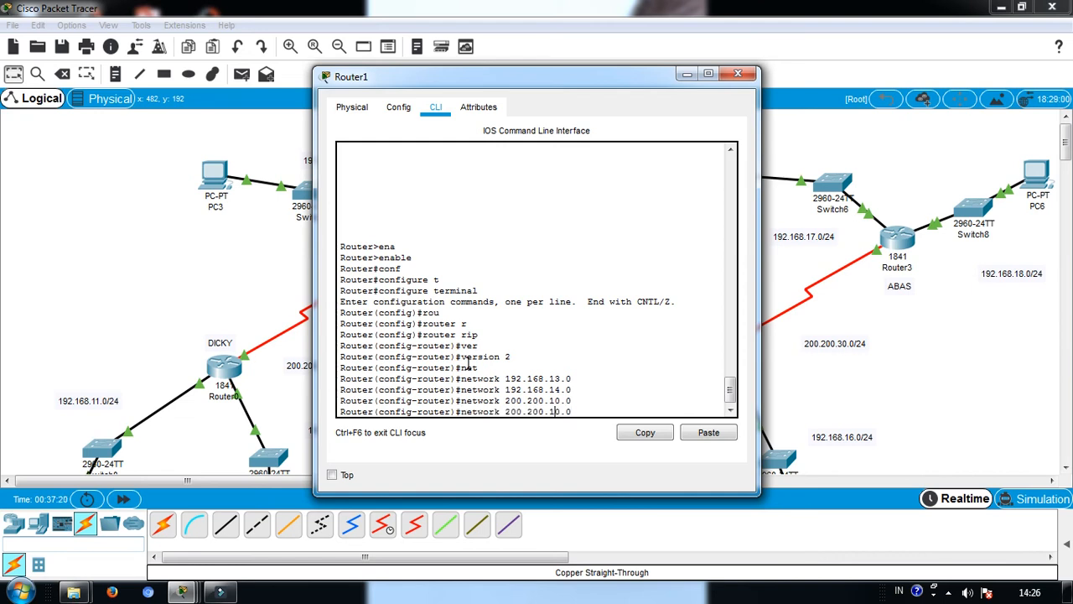
key("BackSpace")
type("2")
key("Return")
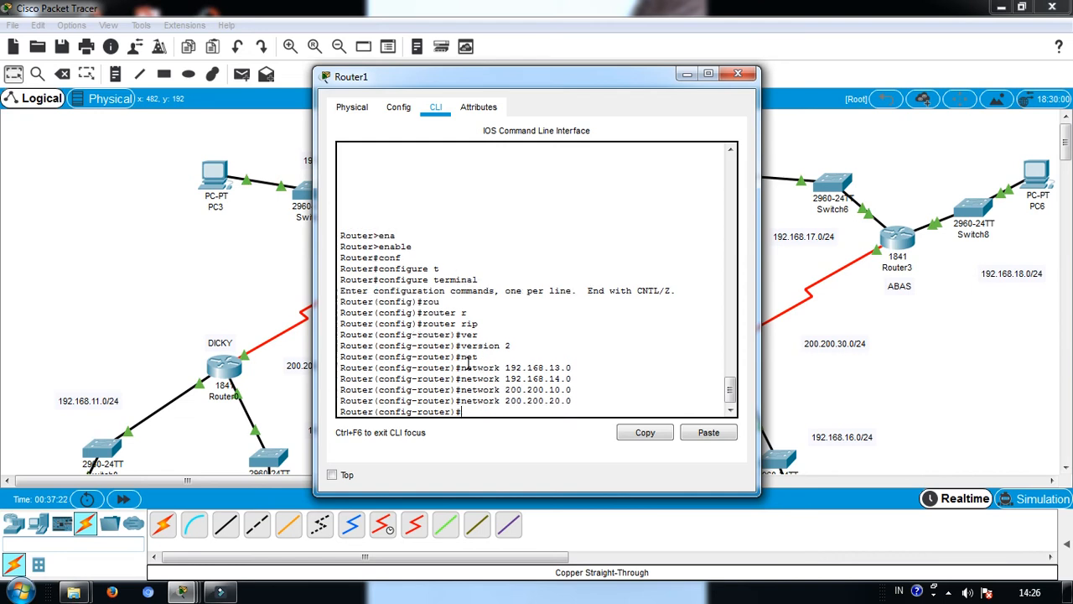
key("Return")
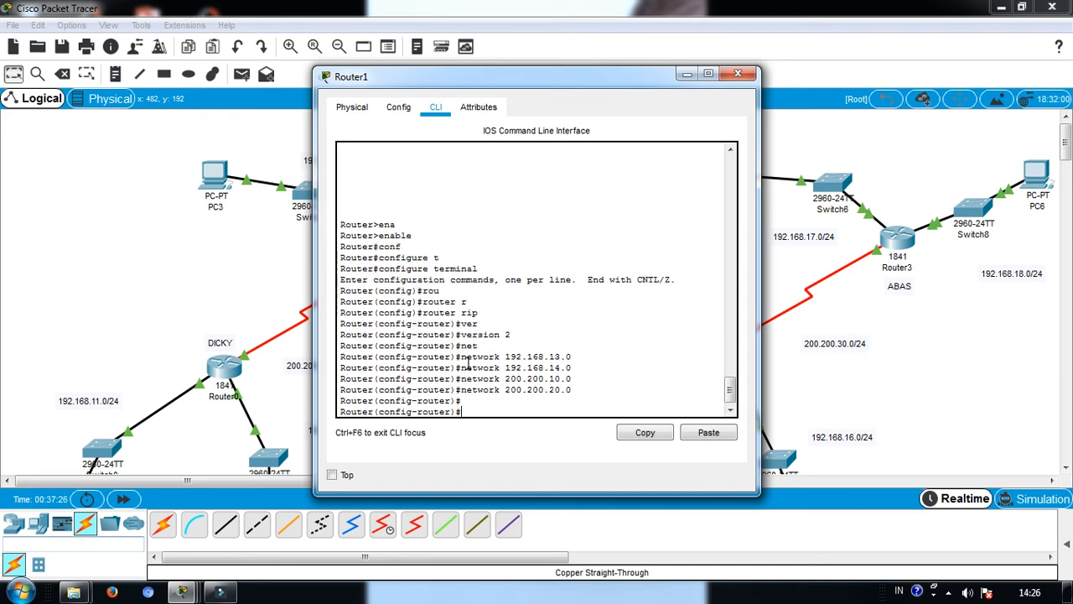
Leave RIP and global configuration on Router1 and return to privileged mode.
type("z")
key("Return")
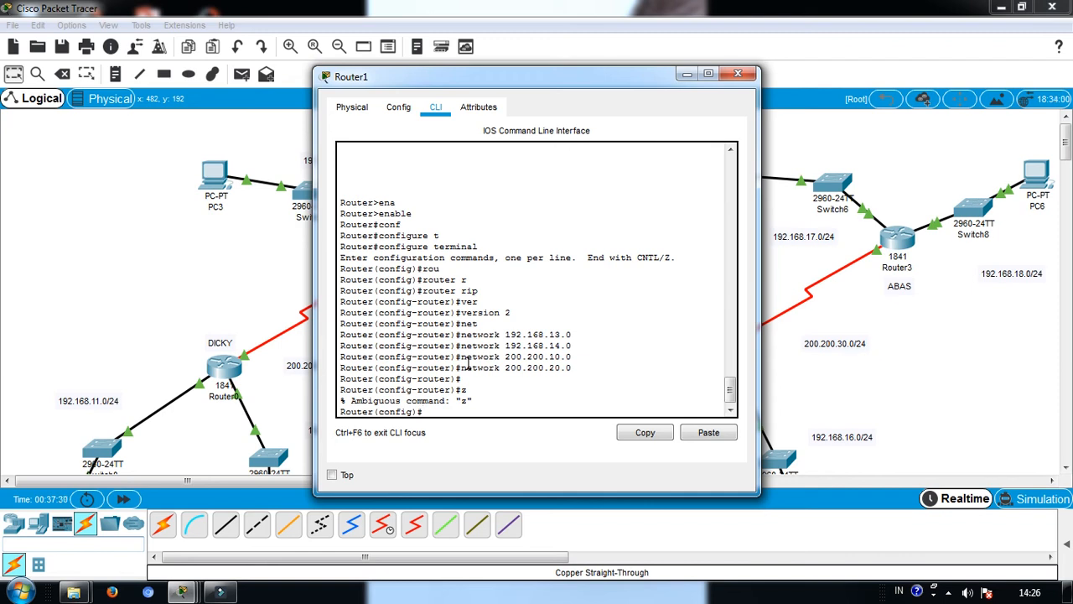
type("z")
key("Return")
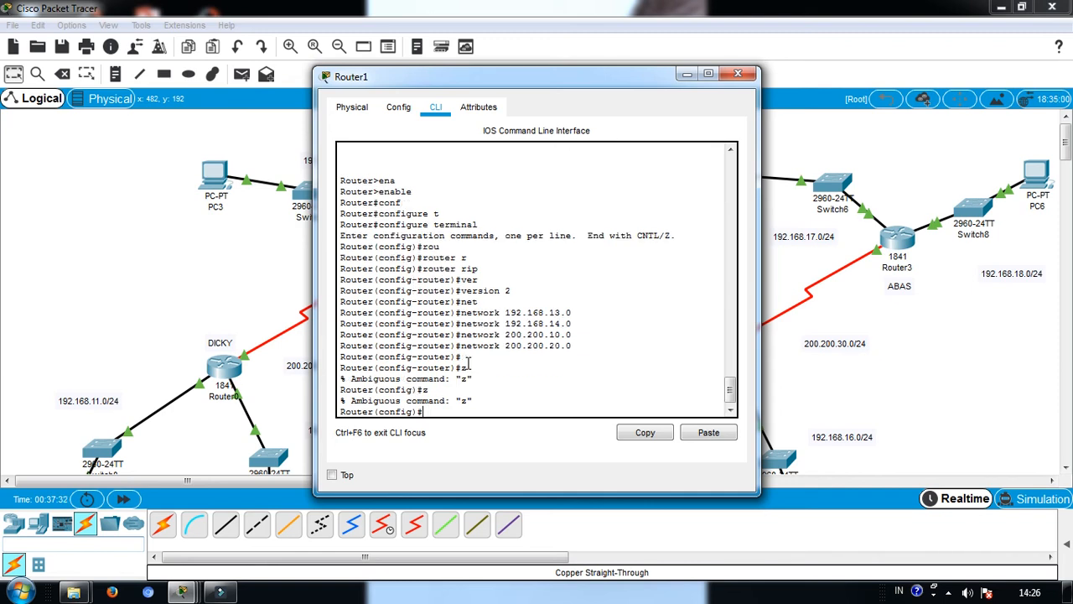
key("Return")
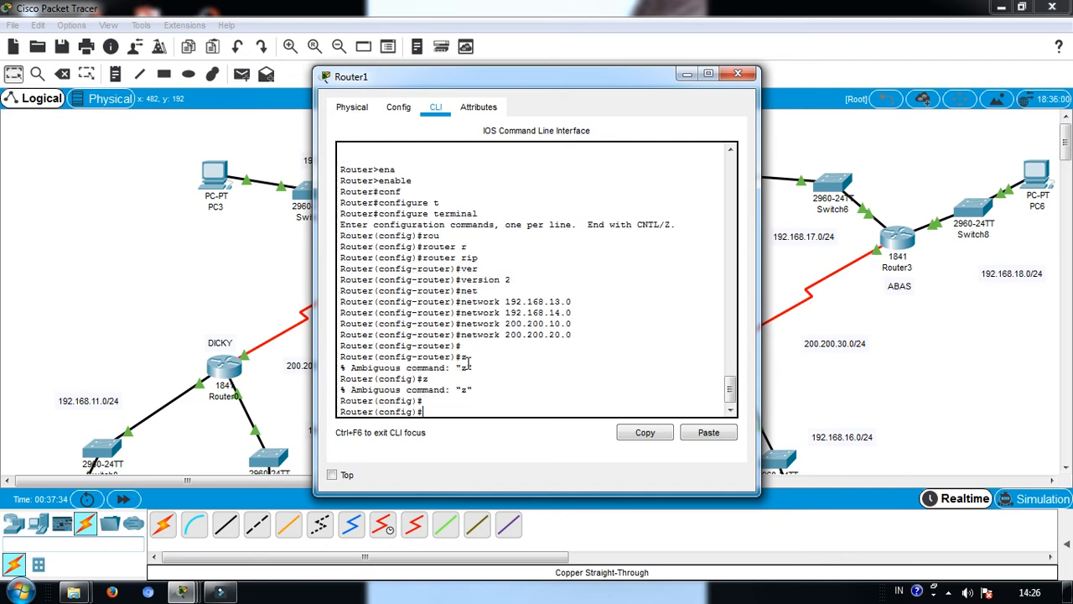
type("exi")
type("t")
key("Return")
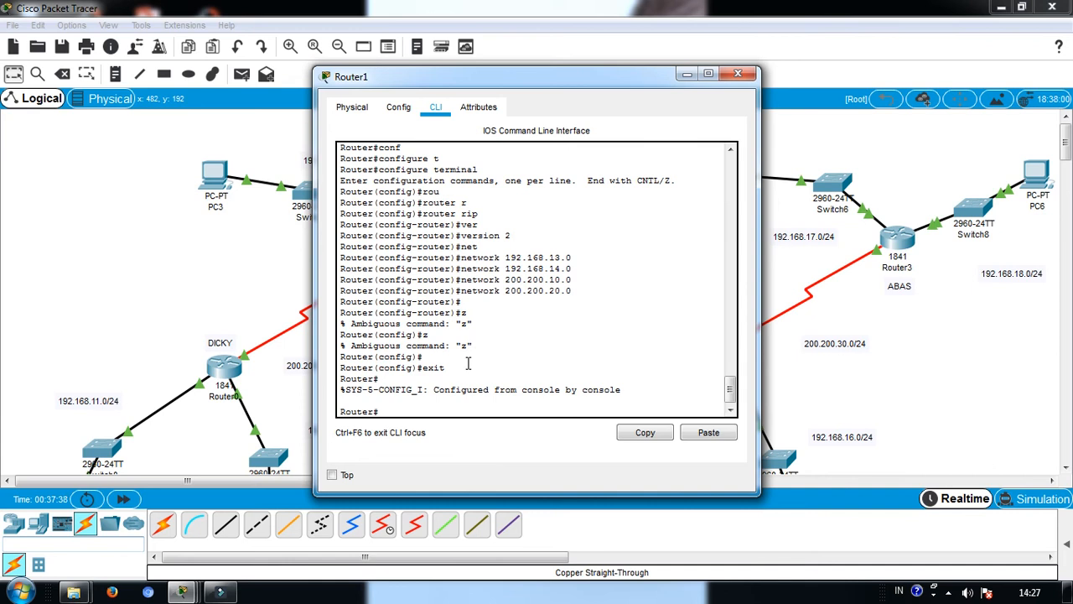
Display Router1's IP routing table with show ip route, and close the router's window.
type("show ip rouut")
key("Tab")
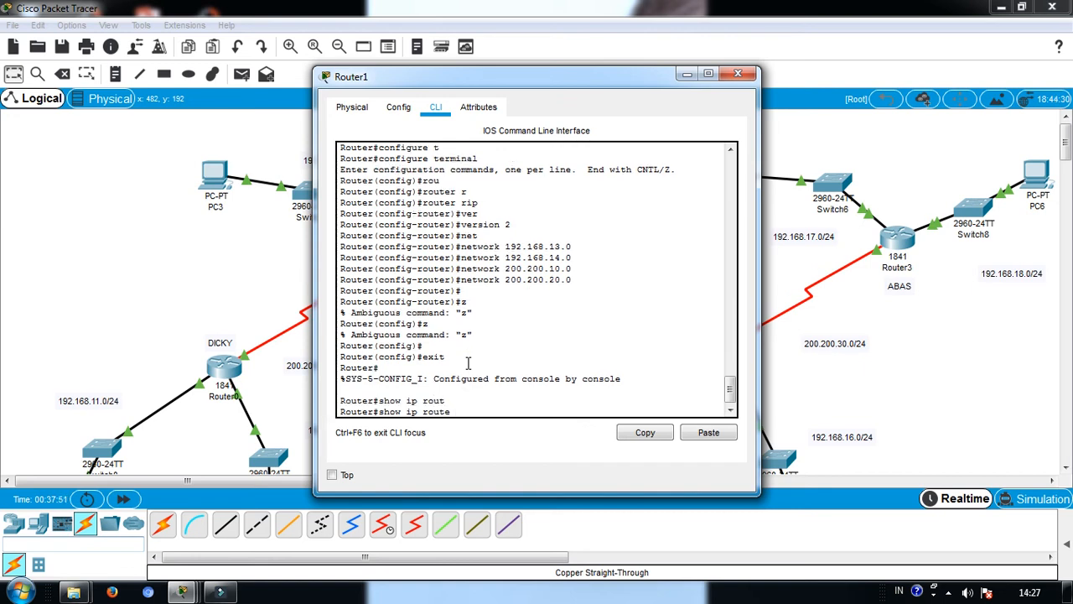
key("Return")
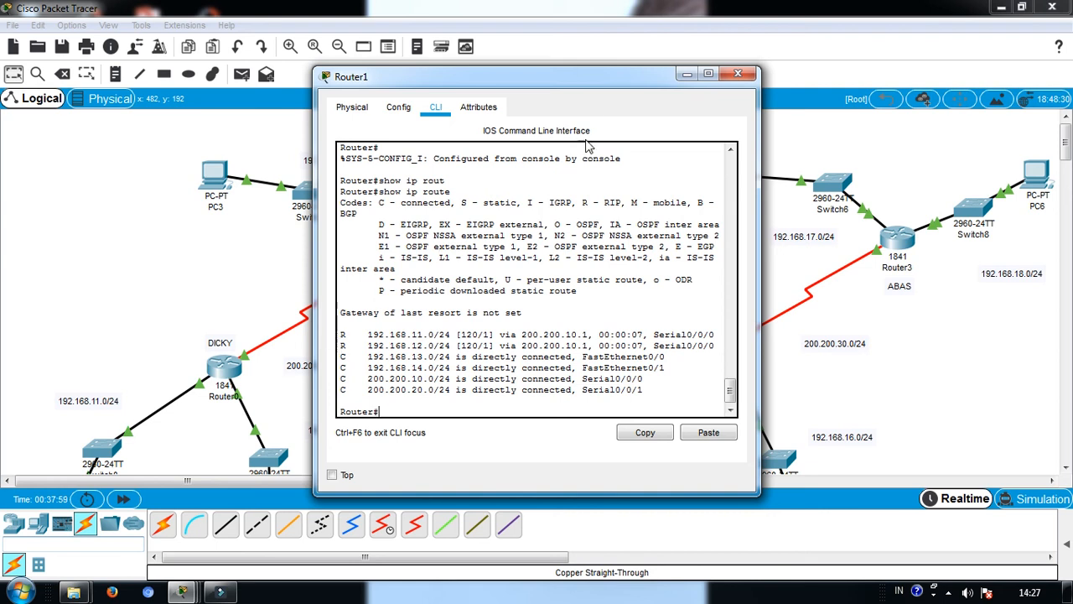
left_click(738, 75)
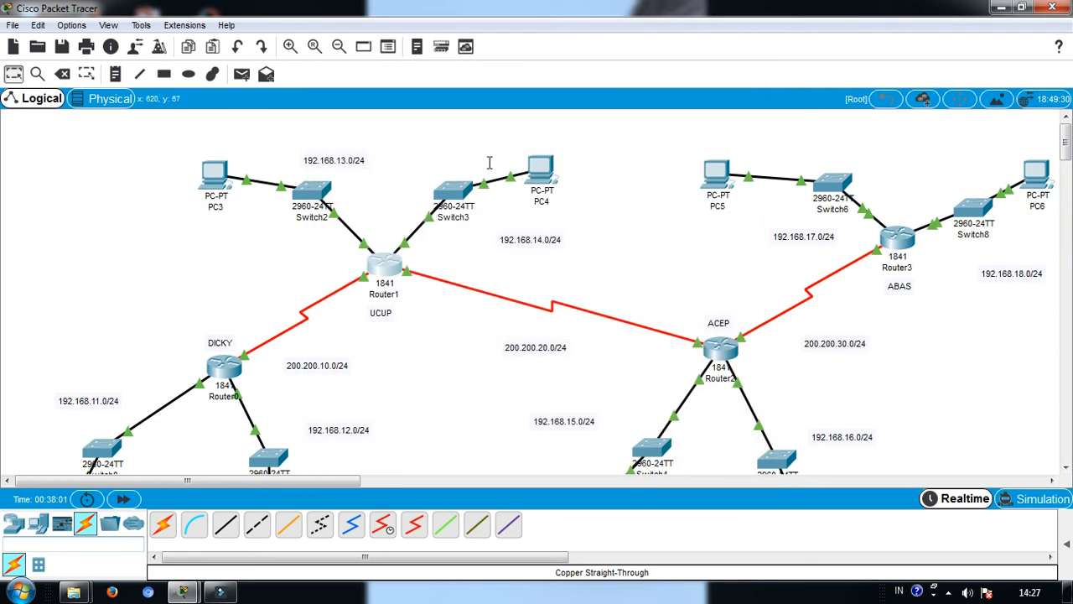
Display Router0's IP routing table with show ip route, and close the router's window.
left_click(224, 369)
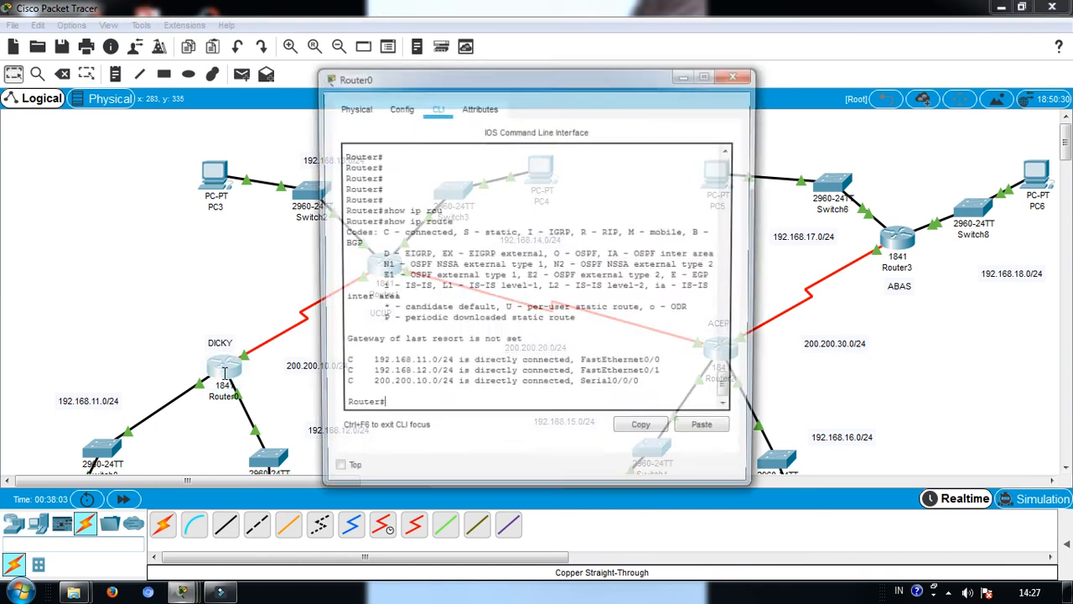
type("sho")
key("Tab")
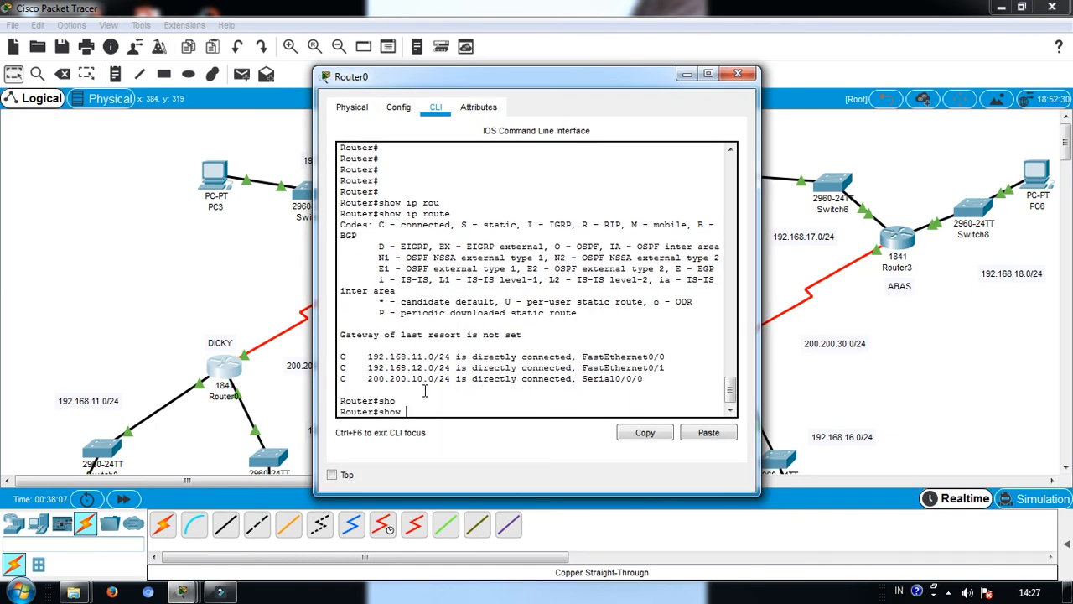
type("ip rou")
key("Tab")
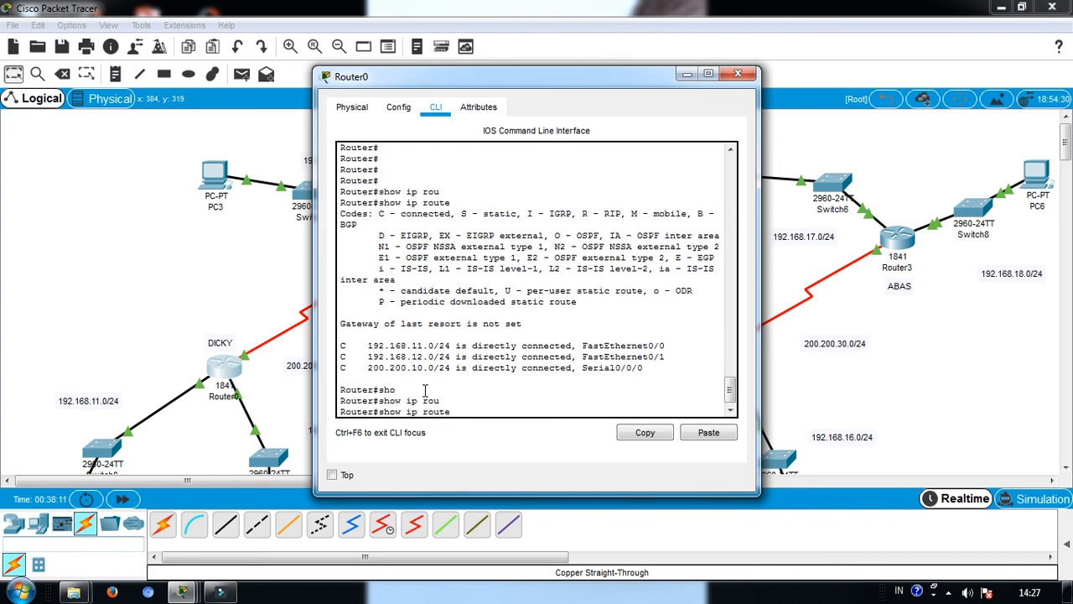
key("Return")
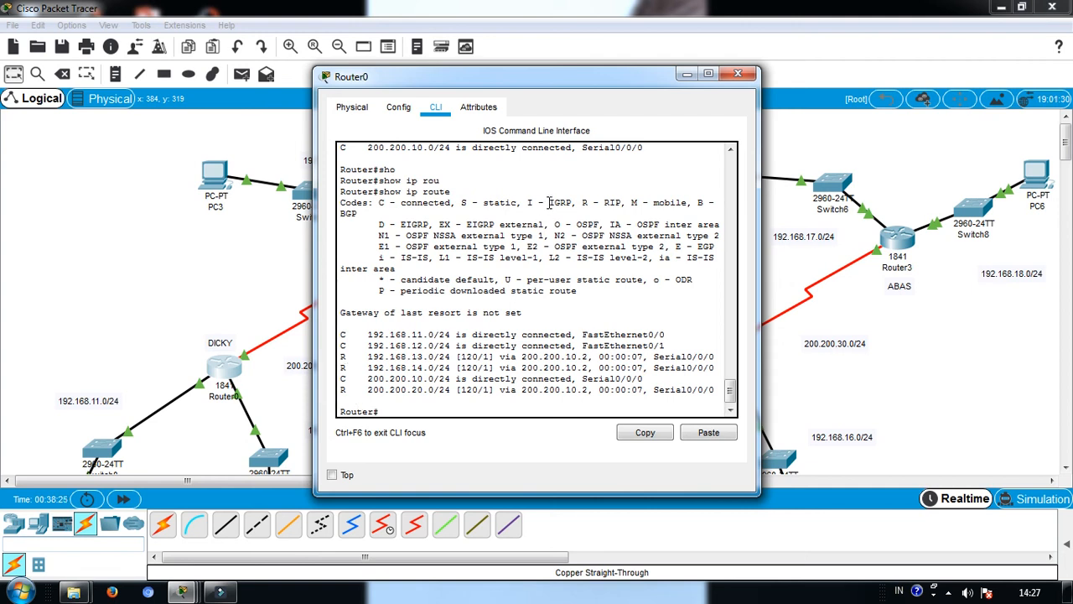
left_click(740, 74)
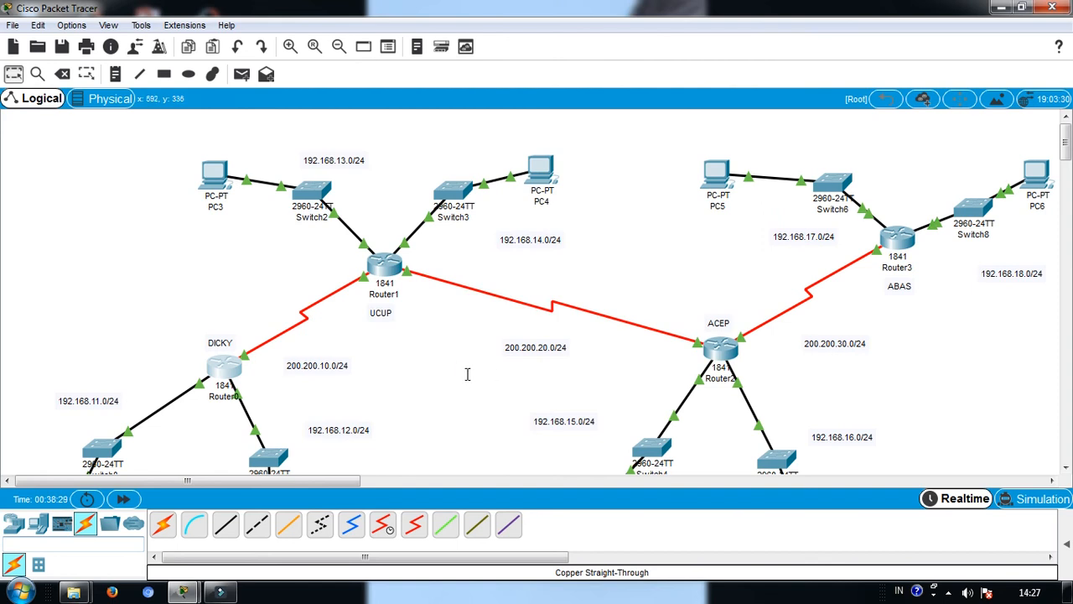
Enter RIP configuration on Router2 from global configuration mode and set it to version 2.
left_click(723, 346)
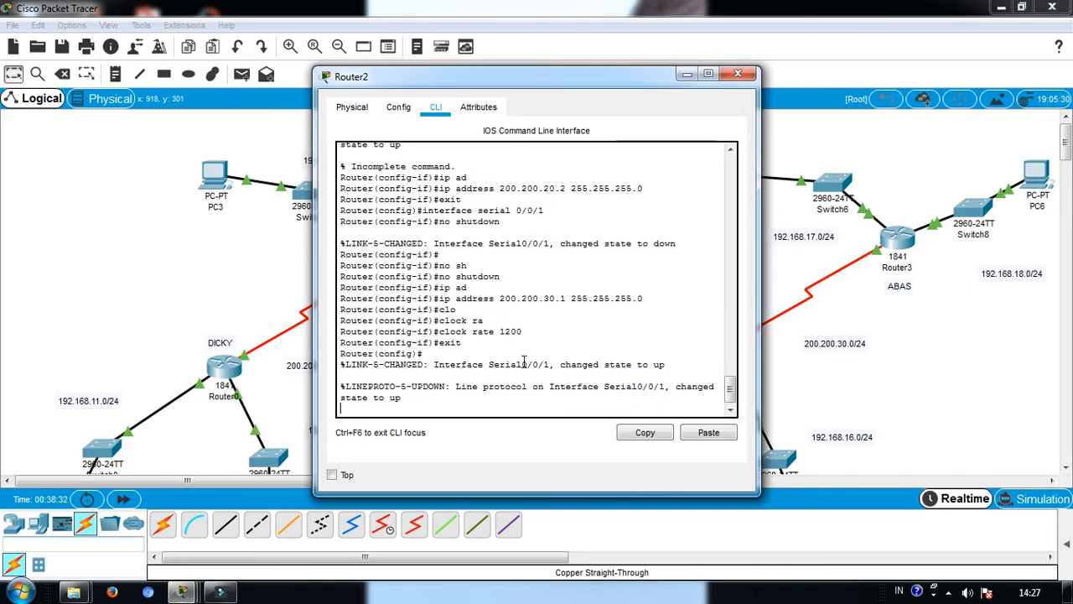
key("Return")
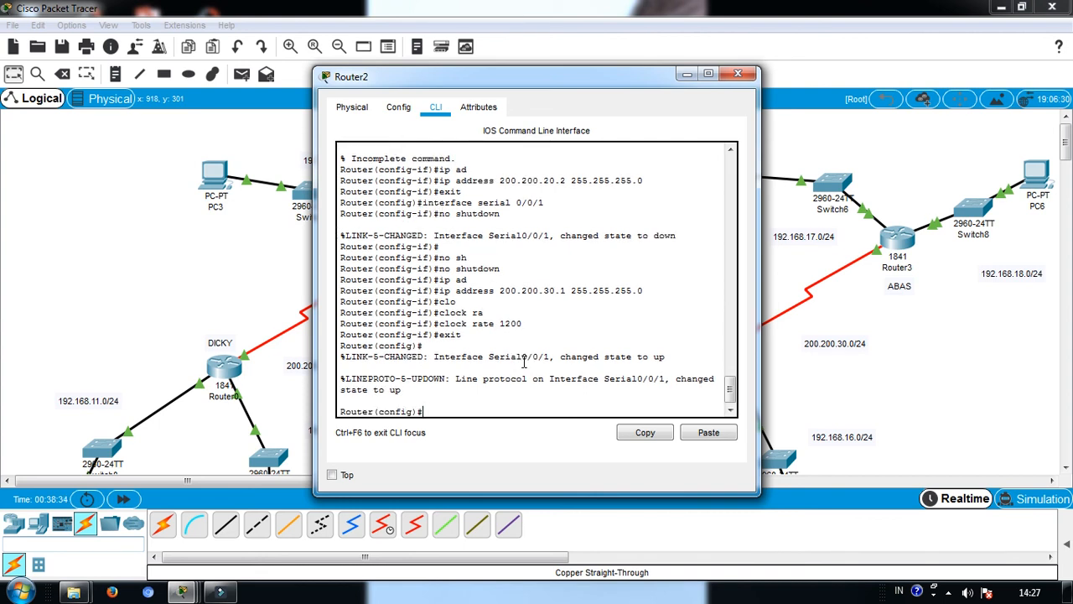
type("rou")
key("Tab")
type("r")
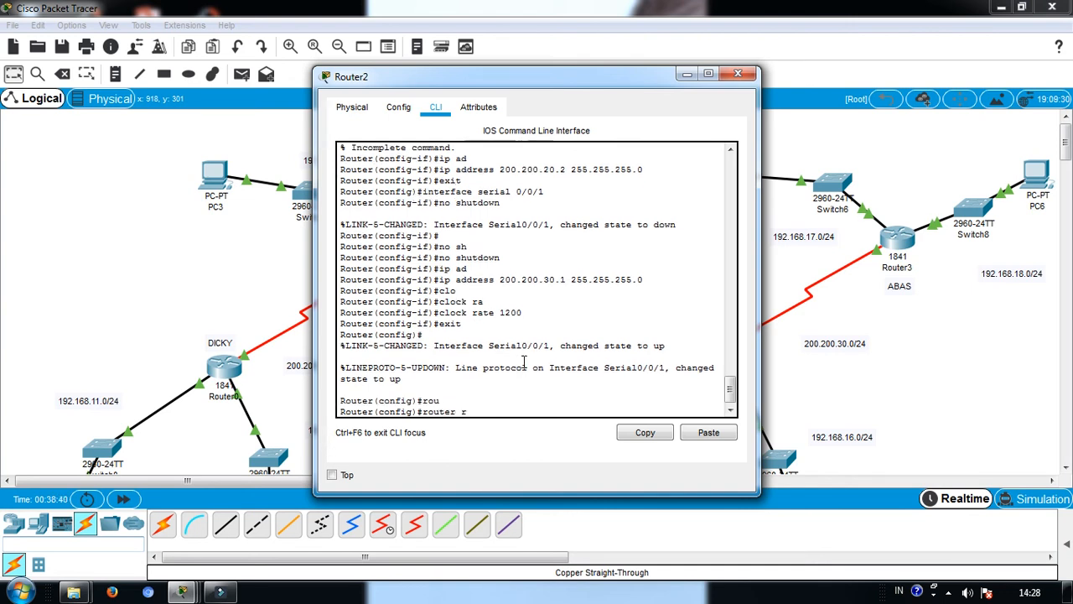
type("i")
key("Tab")
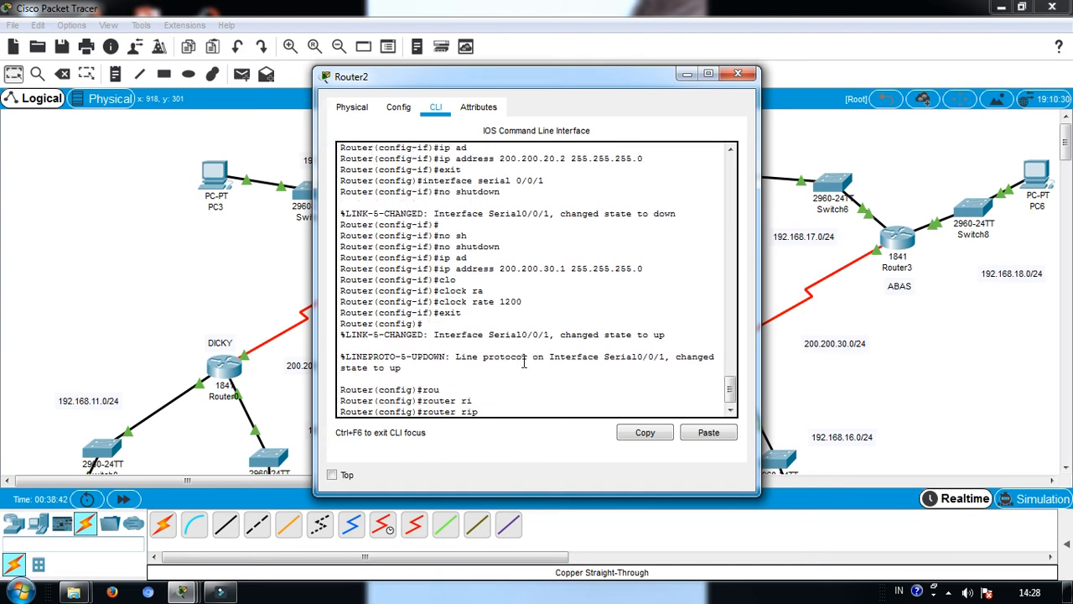
key("Return")
type("ver")
key("Tab")
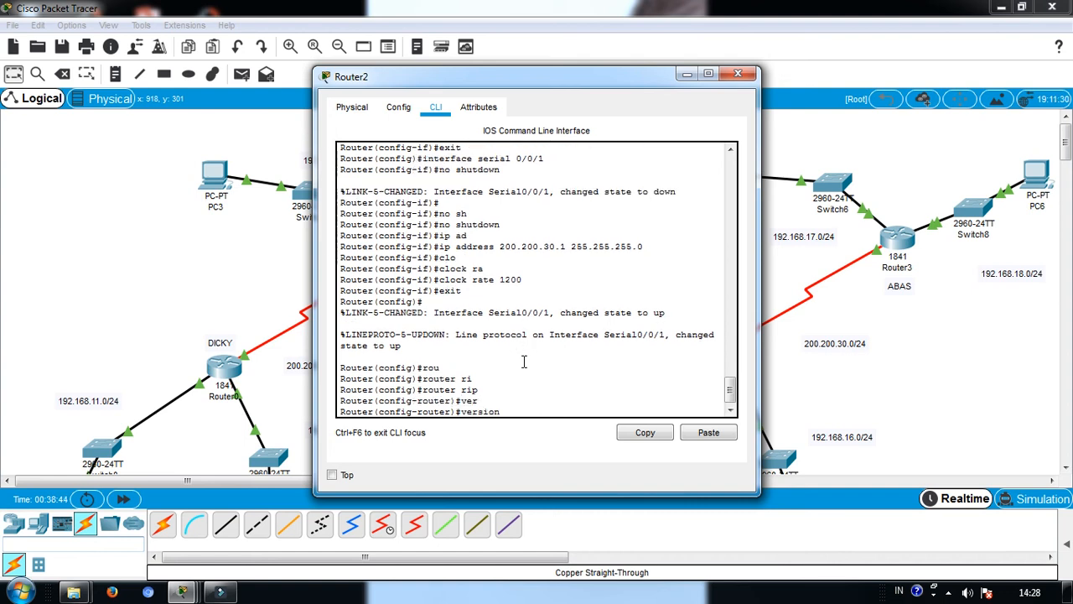
type("2")
key("Return")
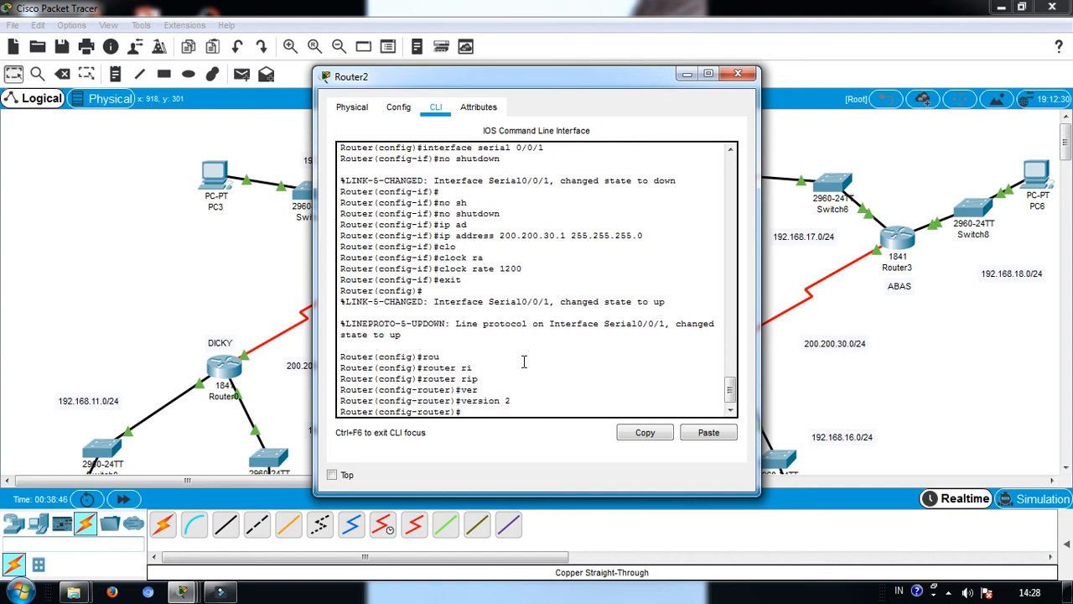
Add the networks 192.168.15.0 and 192.168.16.0 to Router2's RIP configuration.
type("net")
key("Tab")
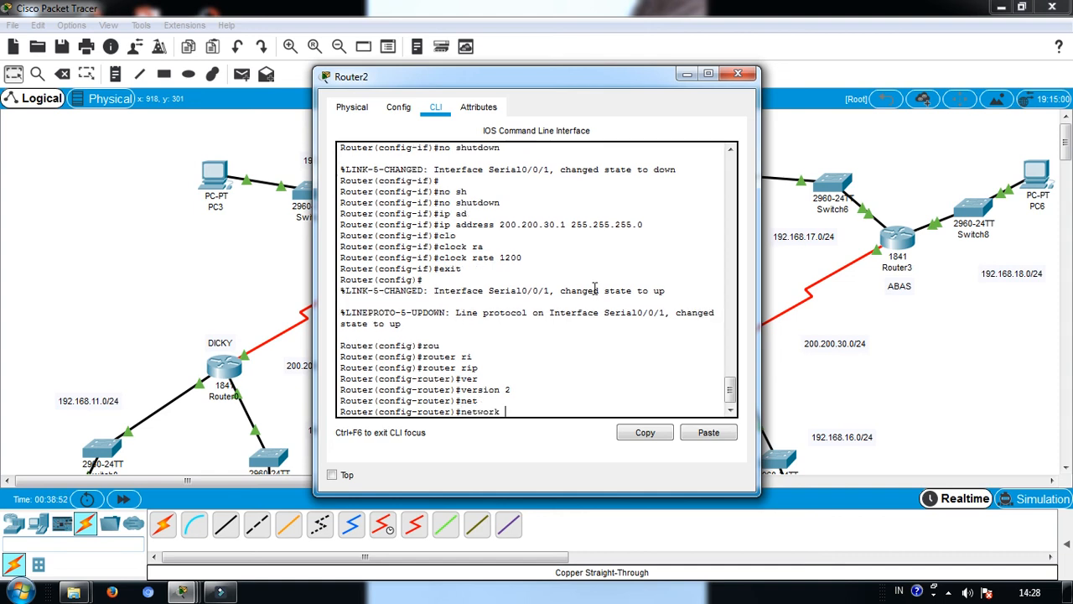
left_click(687, 74)
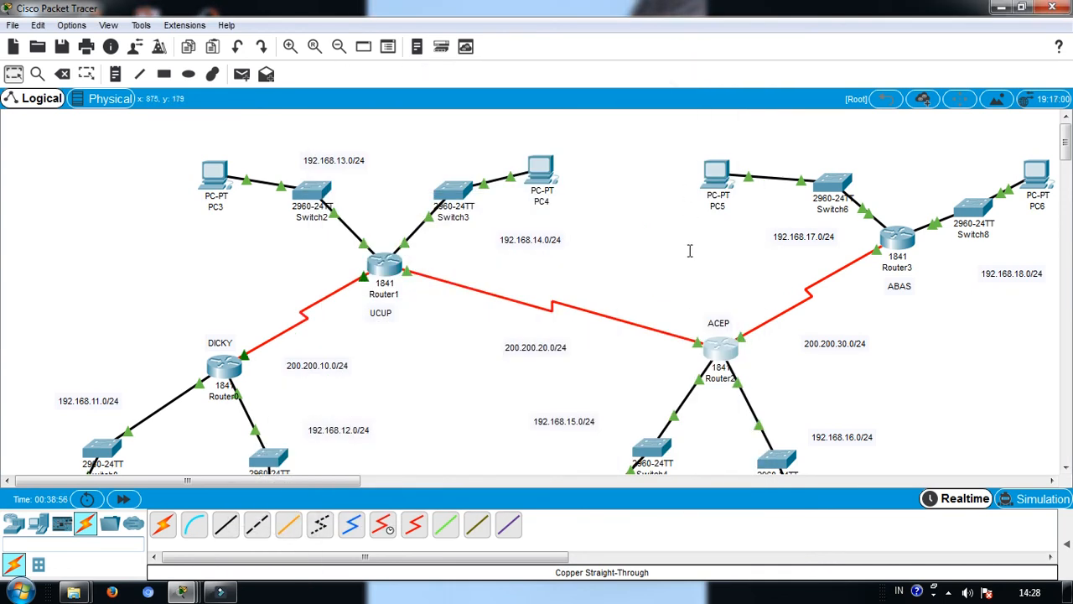
left_click(717, 353)
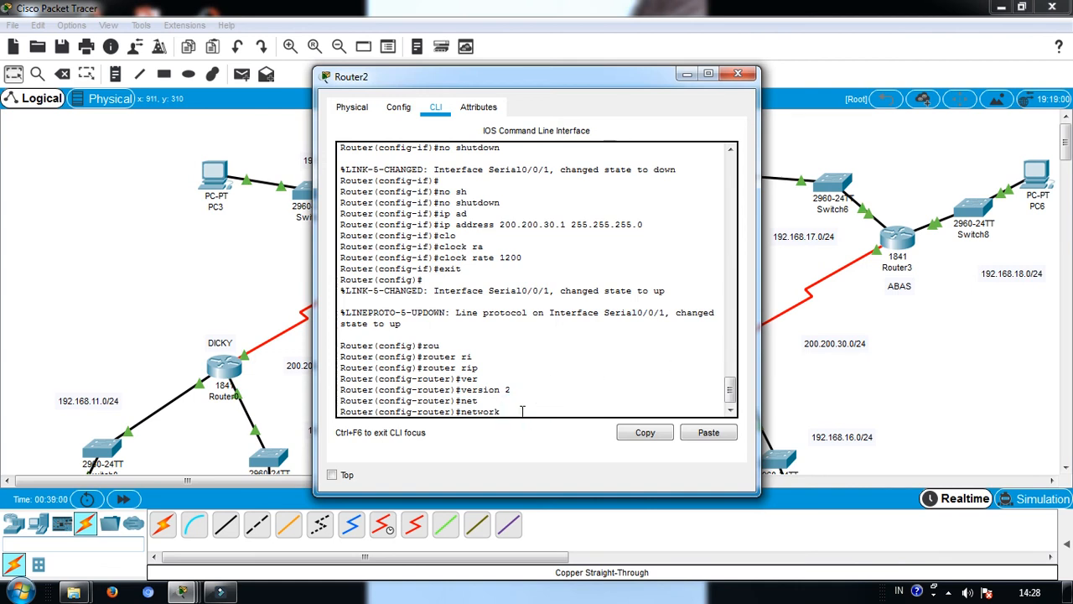
type("192.168.15.0")
key("Return")
key("Up")
key("Left")
key("Left")
key("BackSpace")
type("6")
key("Return")
Add the serial link network 200.200.20.0 to Router2's RIP configuration.
key("Up")
key("BackSpace")
key("BackSpace")
key("BackSpace")
key("BackSpace")
key("BackSpace")
key("BackSpace")
key("BackSpace")
key("BackSpace")
key("BackSpace")
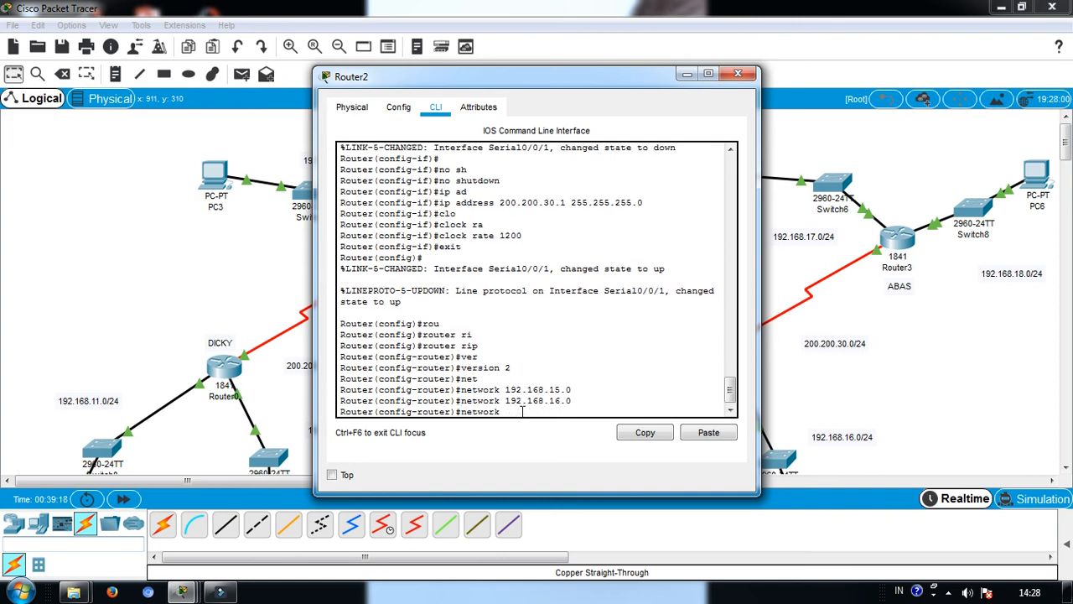
type("200.200.20.0")
key("Return")
Add the serial link network 200.200.30.0 to Router2's RIP configuration and close the router's window.
key("Up")
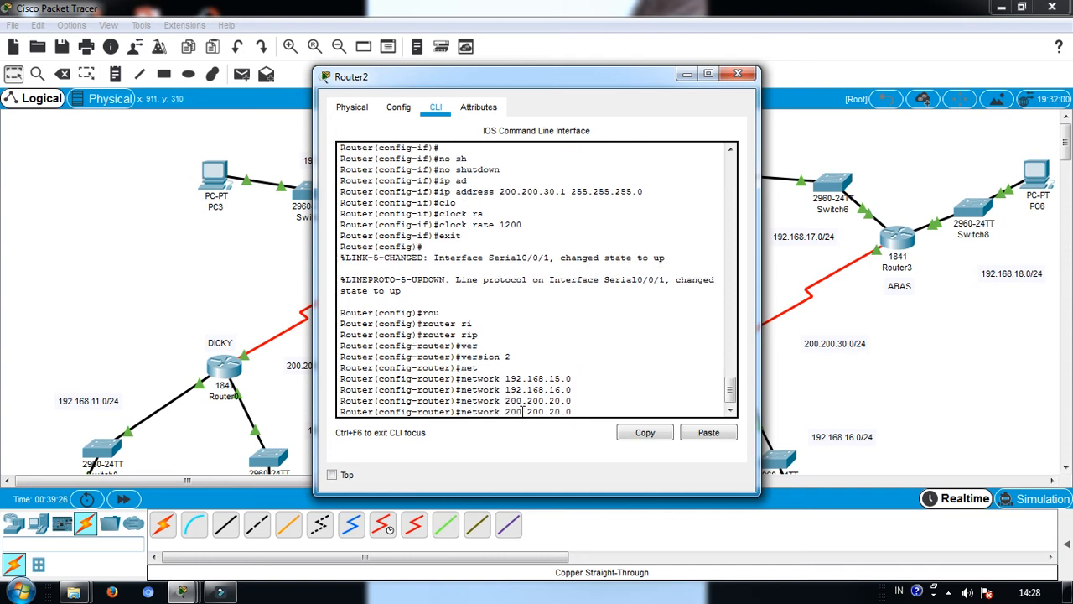
key("BackSpace")
type("3")
key("Return")
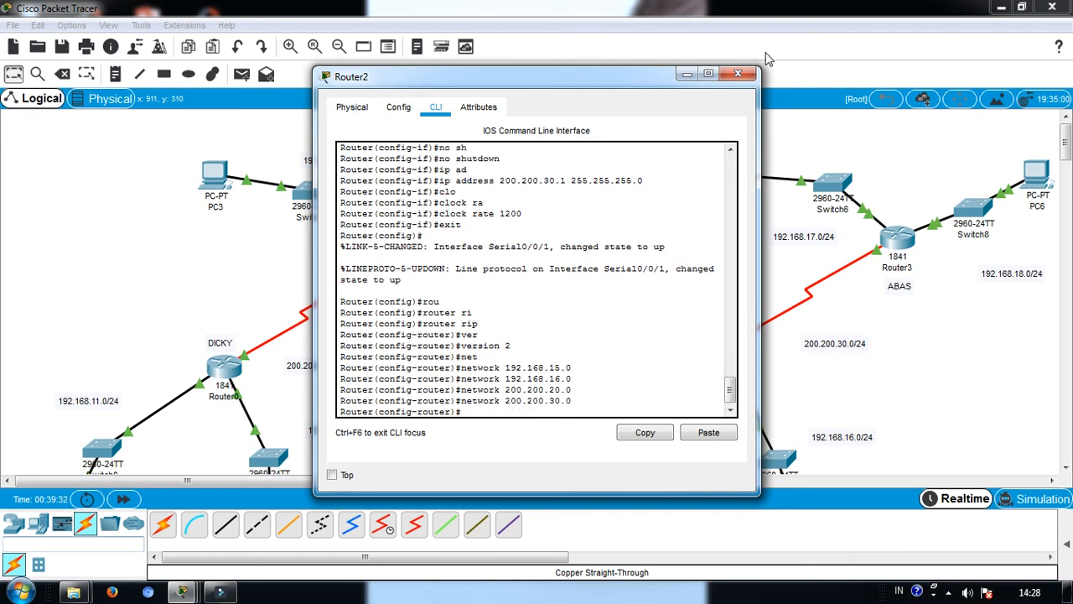
left_click(738, 75)
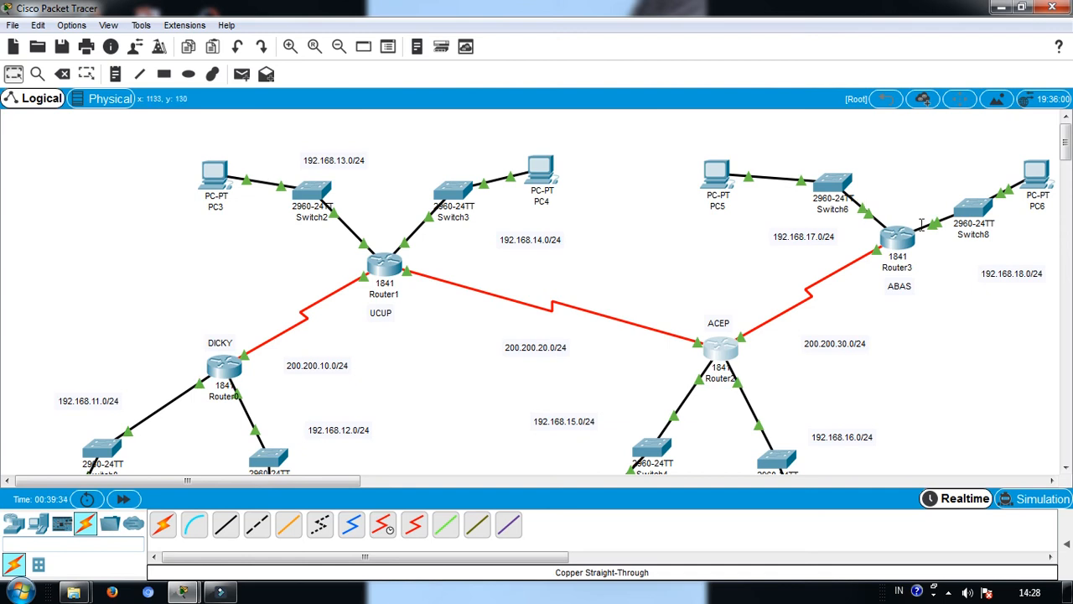
Enter RIP configuration on Router3 from global configuration mode and set it to version 2.
left_click(898, 241)
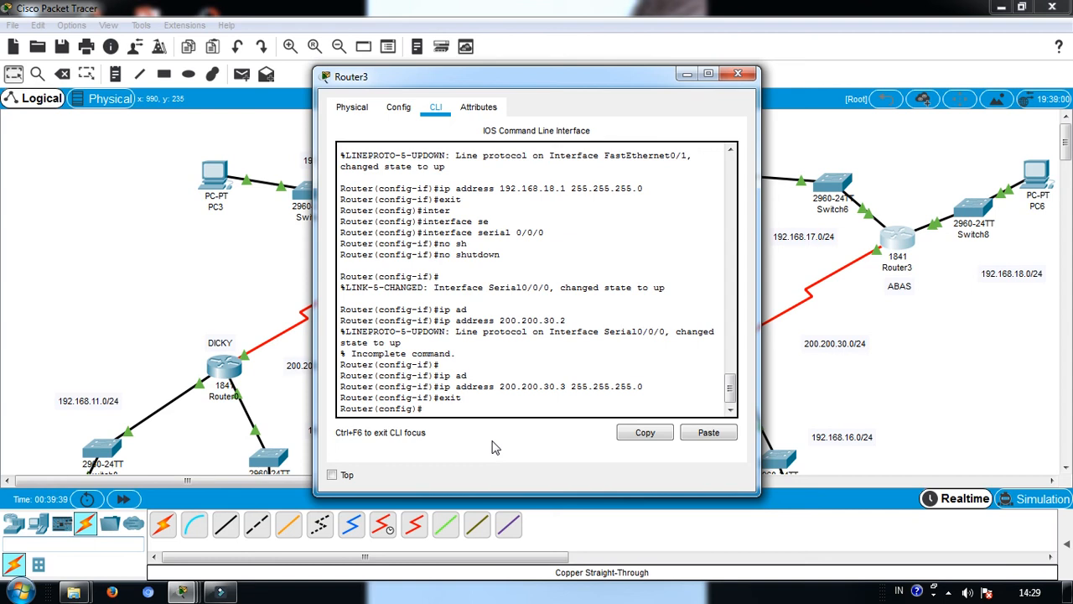
type("rout")
key("Tab")
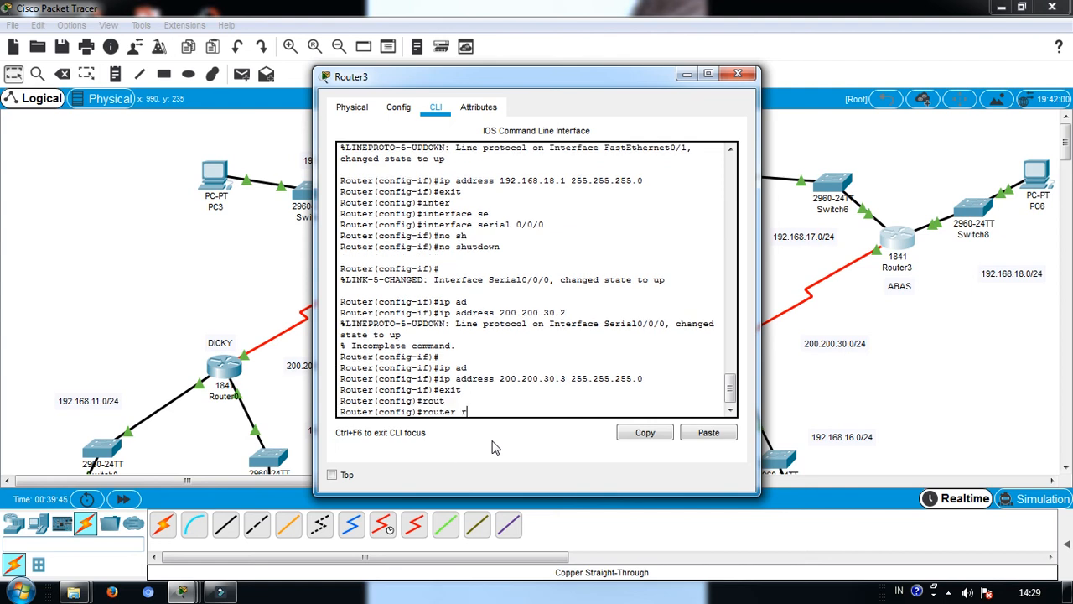
type("ri")
key("Tab")
key("Return")
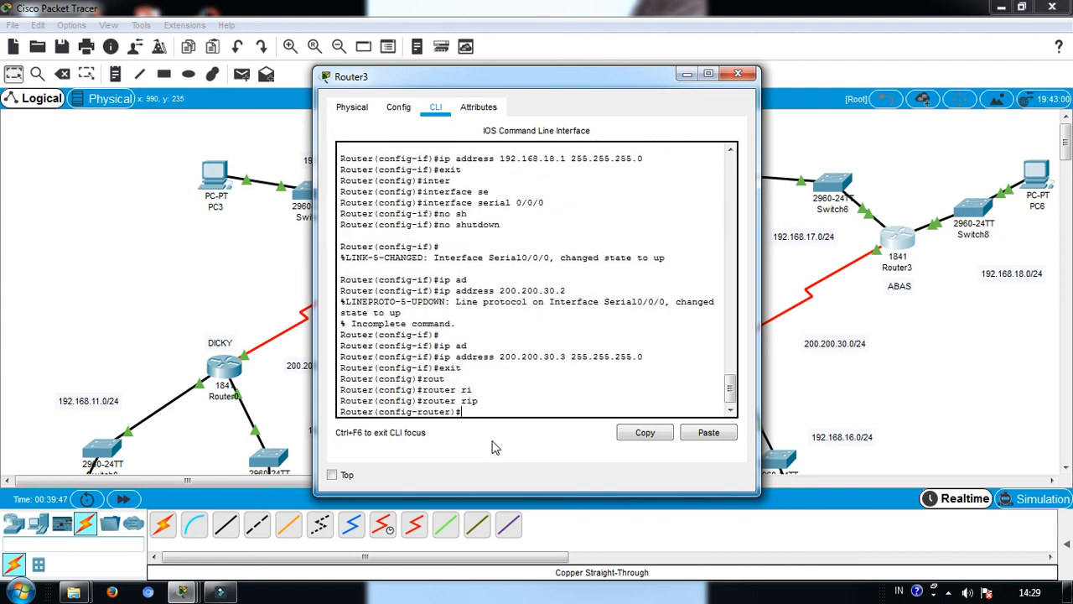
type("ver")
key("Tab")
type("2")
key("Return")
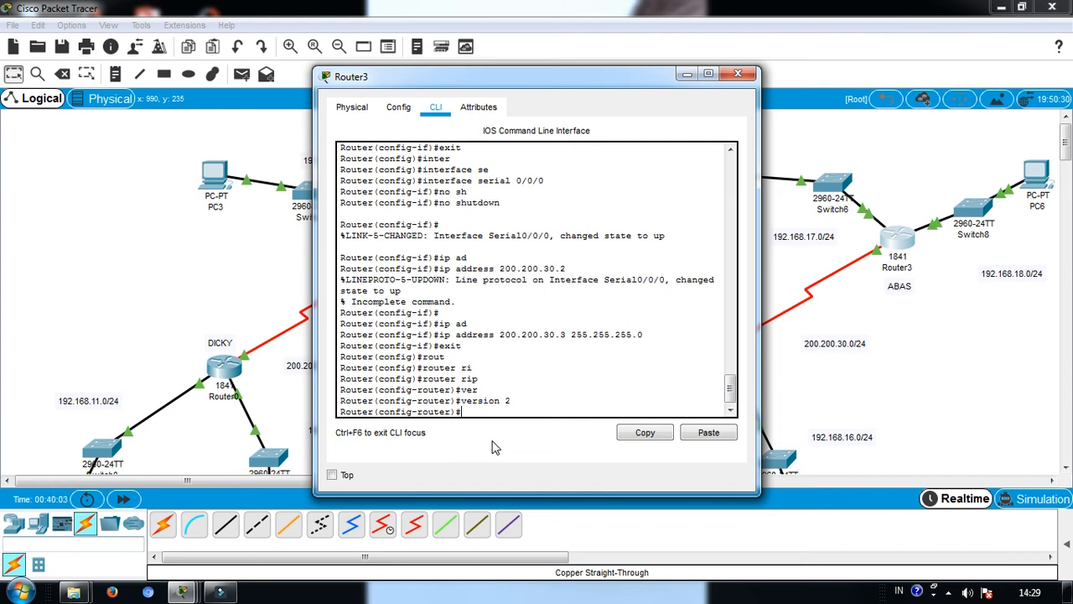
Add the networks 192.168.17.0 and 192.168.18.0 to Router3's RIP configuration.
type("net")
key("Tab")
type("1")
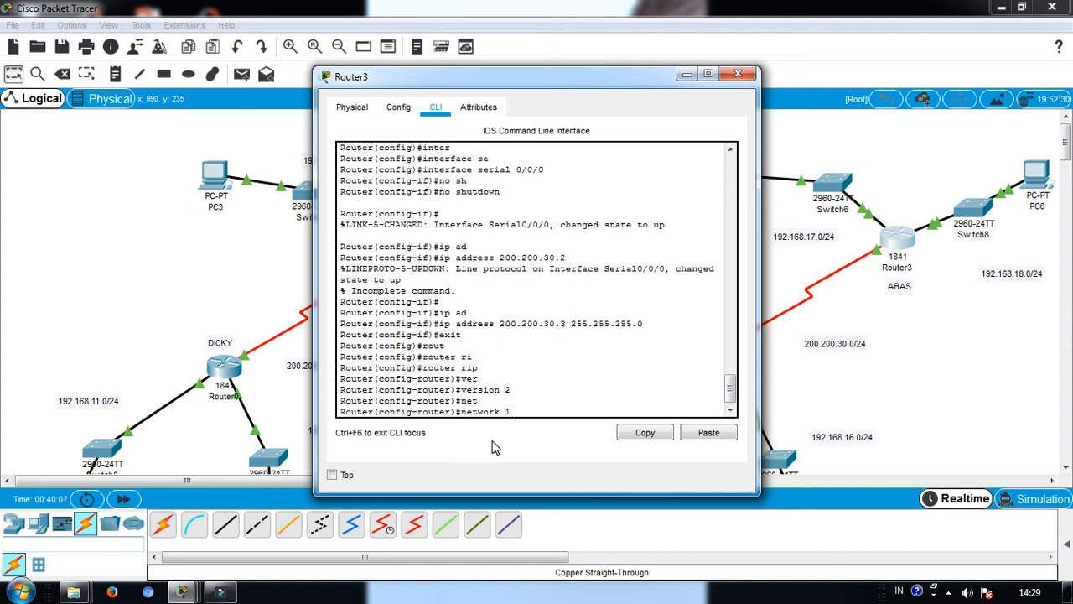
type("92.168.17.0")
key("Return")
key("Up")
key("Left")
key("Left")
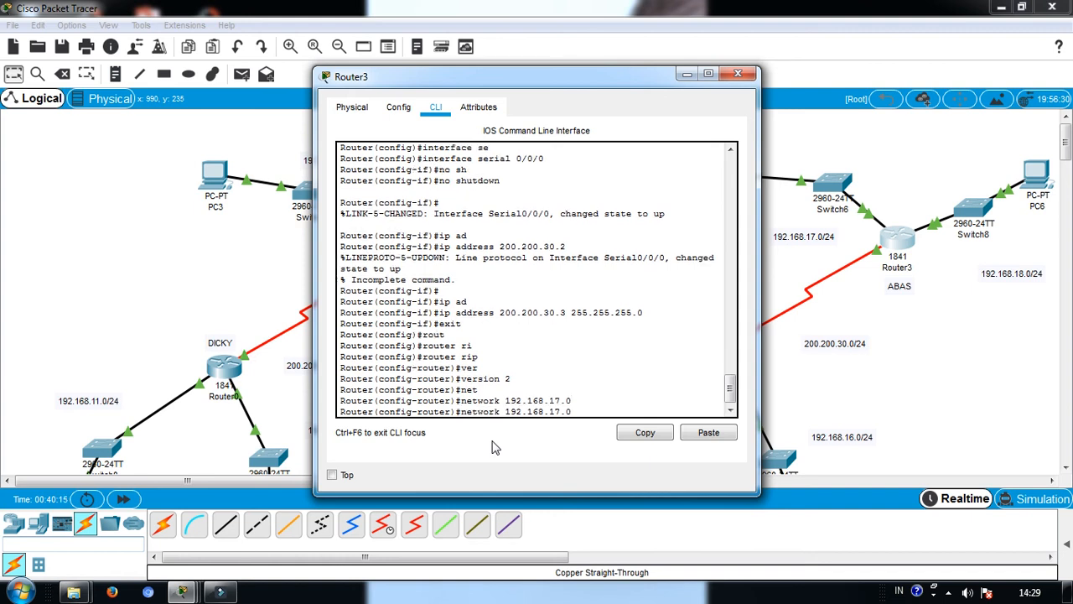
key("BackSpace")
type("8")
key("Return")
Add the serial link network 200.200.30.0 to Router3's RIP configuration and close the router's window.
key("Up")
key("BackSpace")
key("BackSpace")
key("BackSpace")
key("BackSpace")
key("BackSpace")
key("BackSpace")
key("BackSpace")
key("BackSpace")
key("BackSpace")
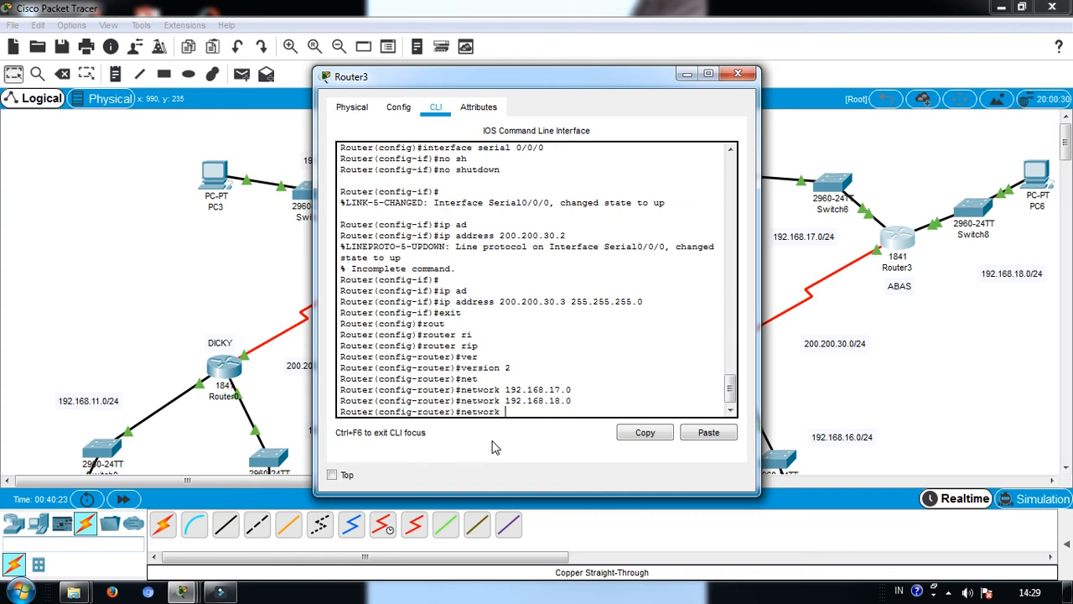
type("200.200.30.0")
key("Return")
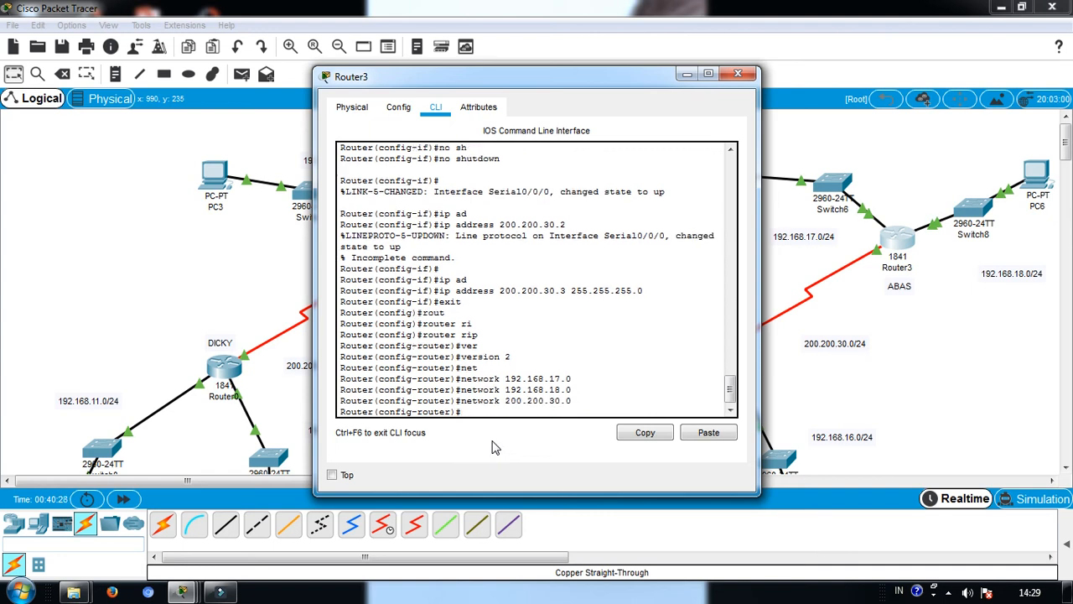
left_click(738, 73)
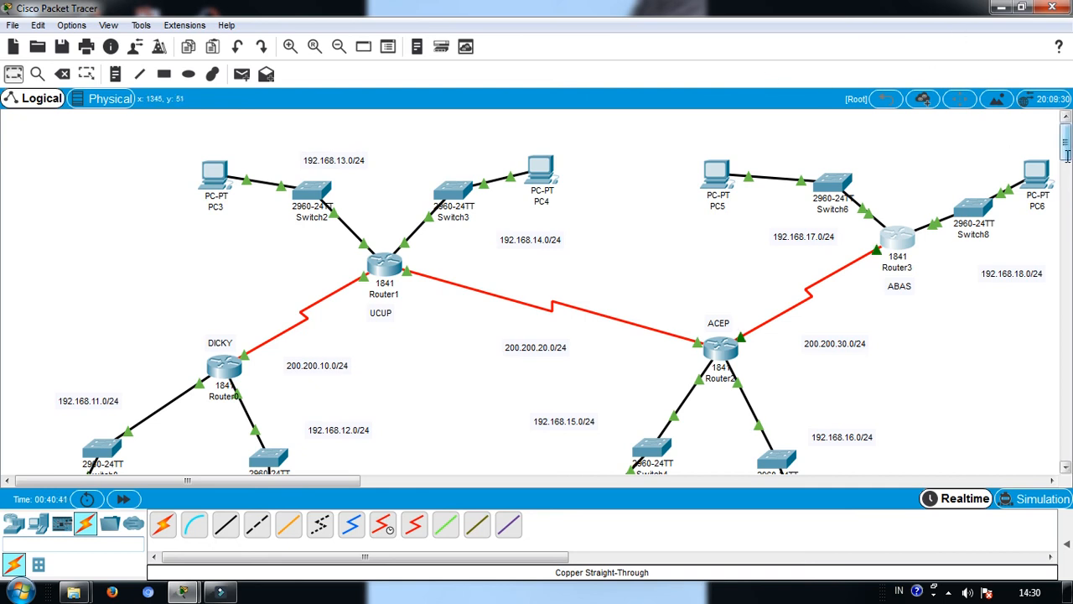
Open PC1's IP configuration and assign the static address 192.168.11.2 with subnet mask 255.255.255.0.
left_click_drag(1064, 149, 1065, 175)
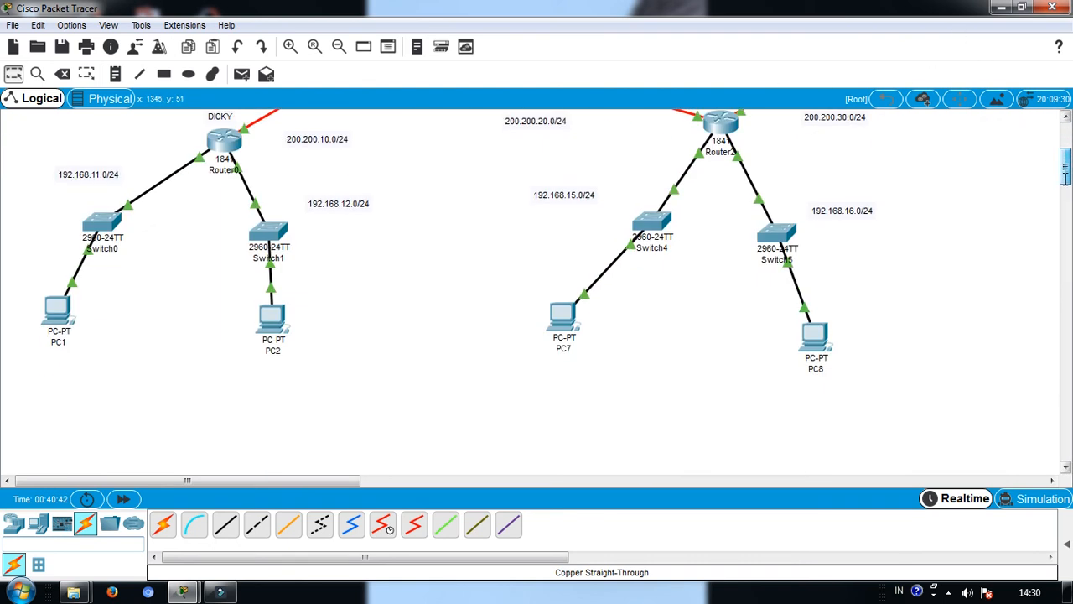
left_click(57, 317)
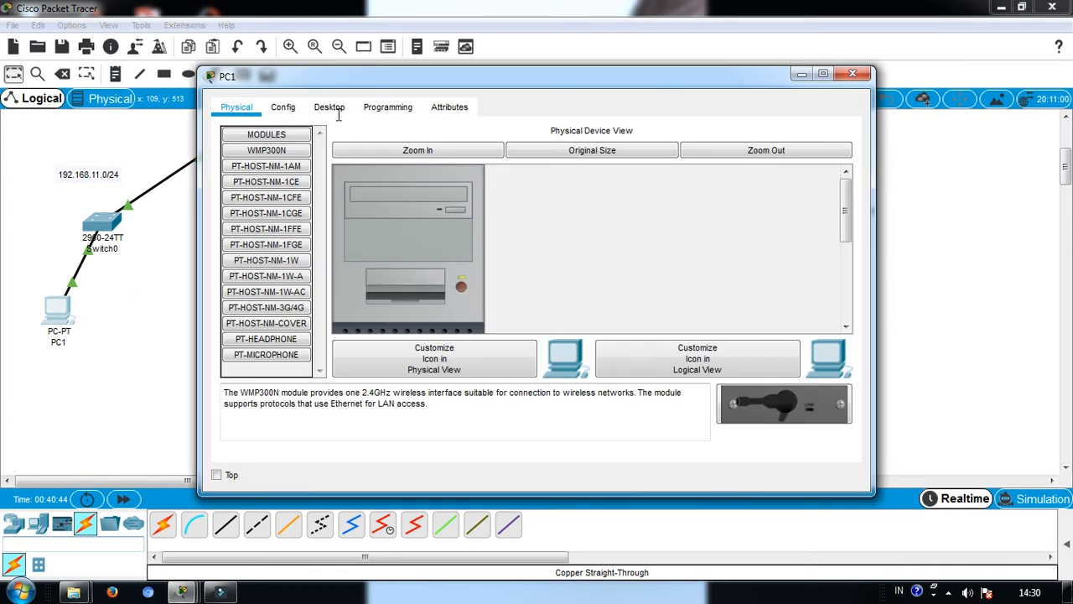
left_click(339, 119)
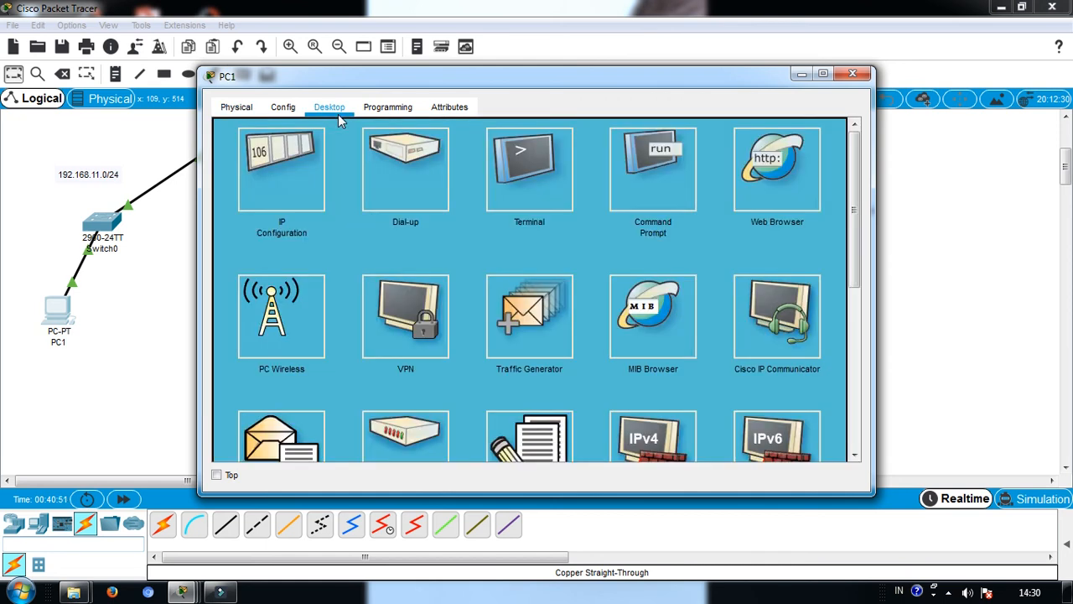
left_click(288, 167)
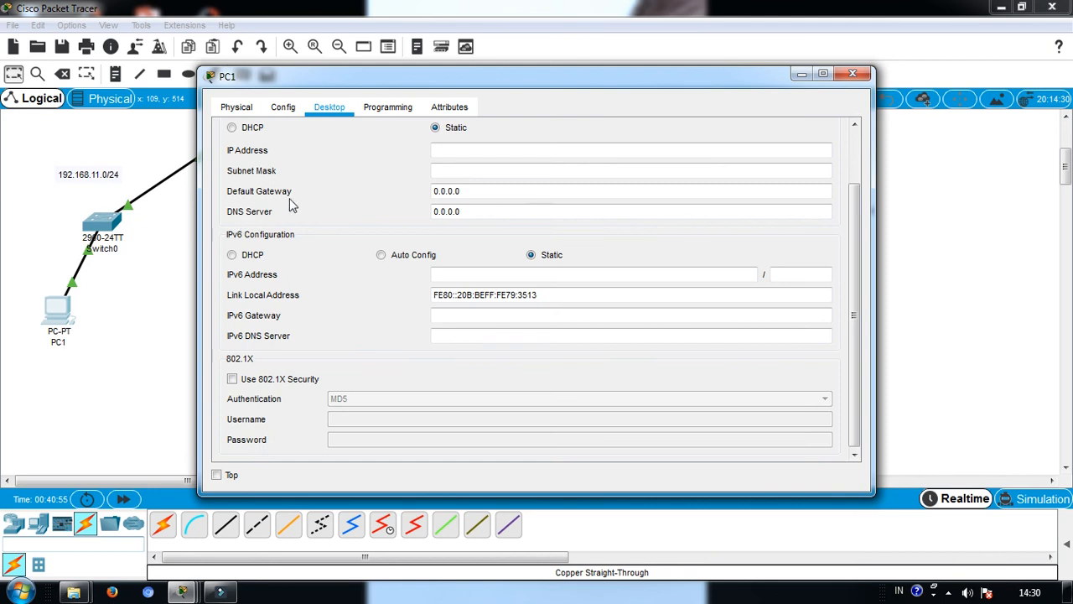
left_click(450, 149)
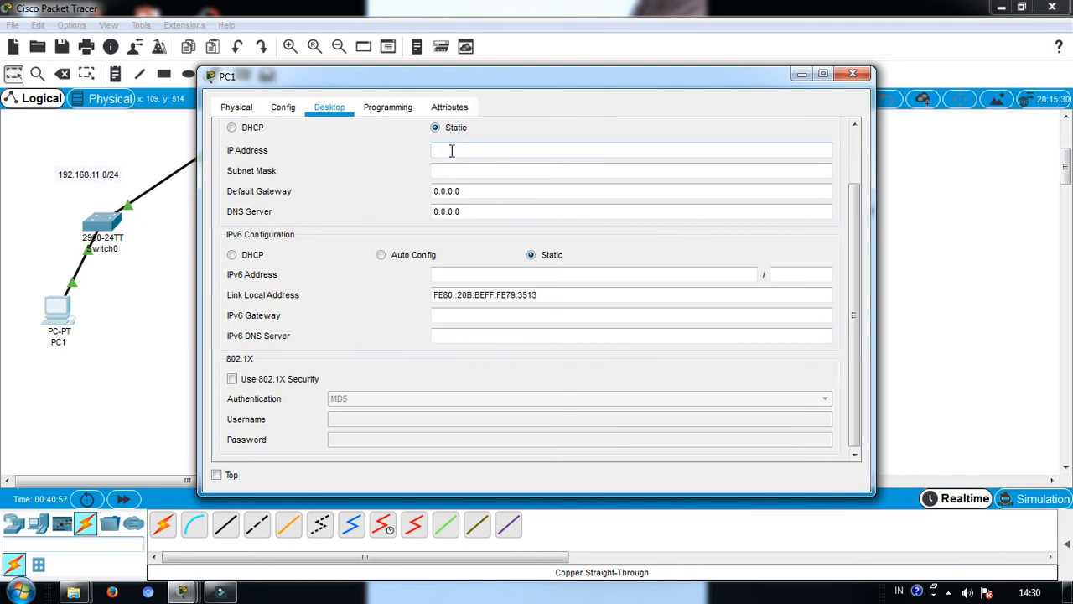
type("192.168.11.2")
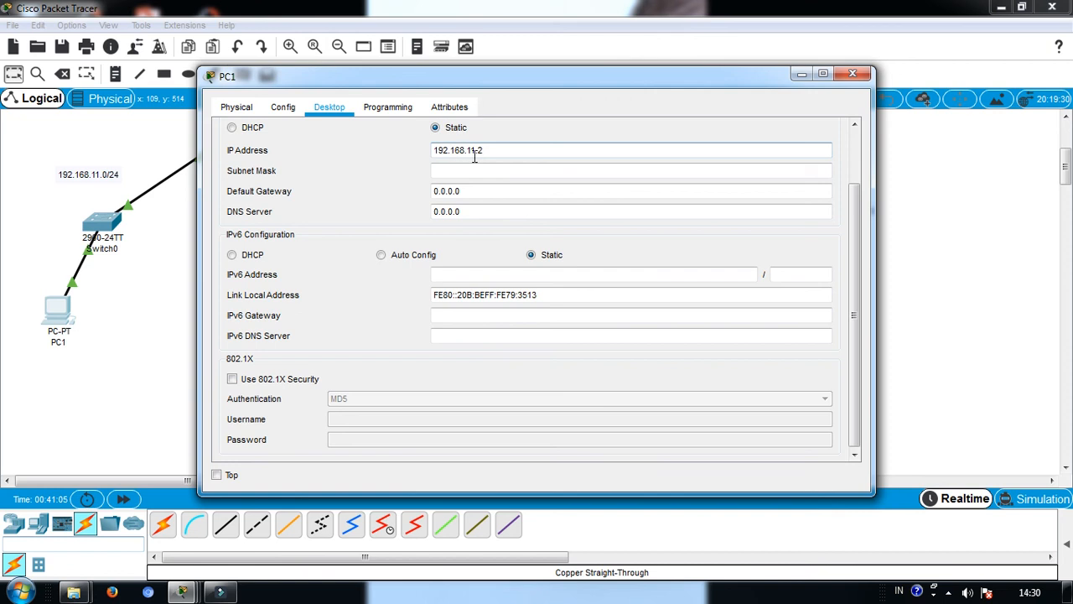
left_click(485, 169)
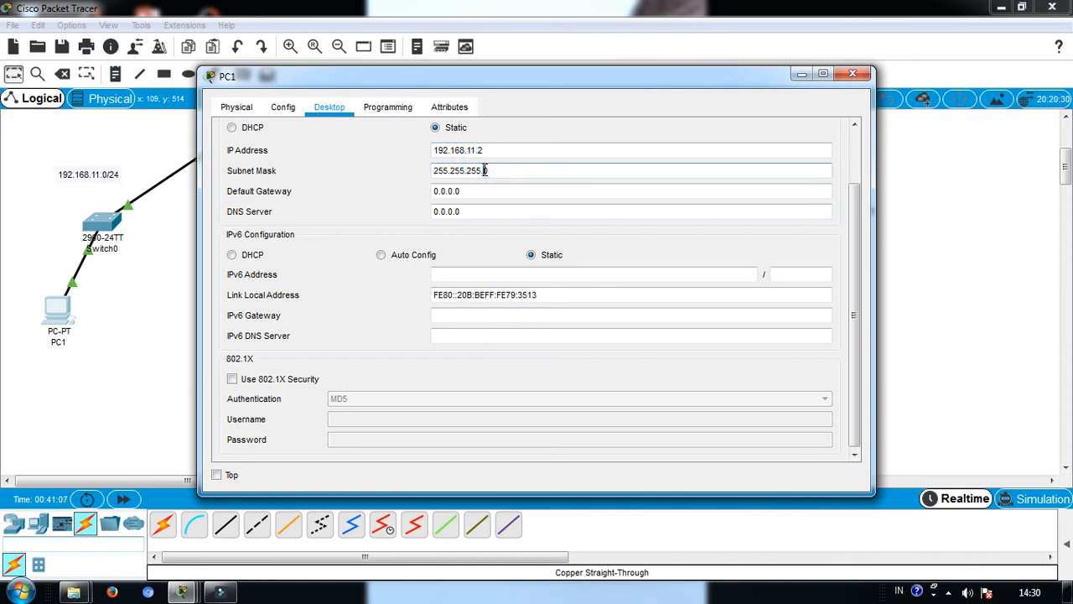
Set PC1's default gateway to 192.168.11.1, copy the gateway address for reuse, and close the PC's window.
left_click(492, 196)
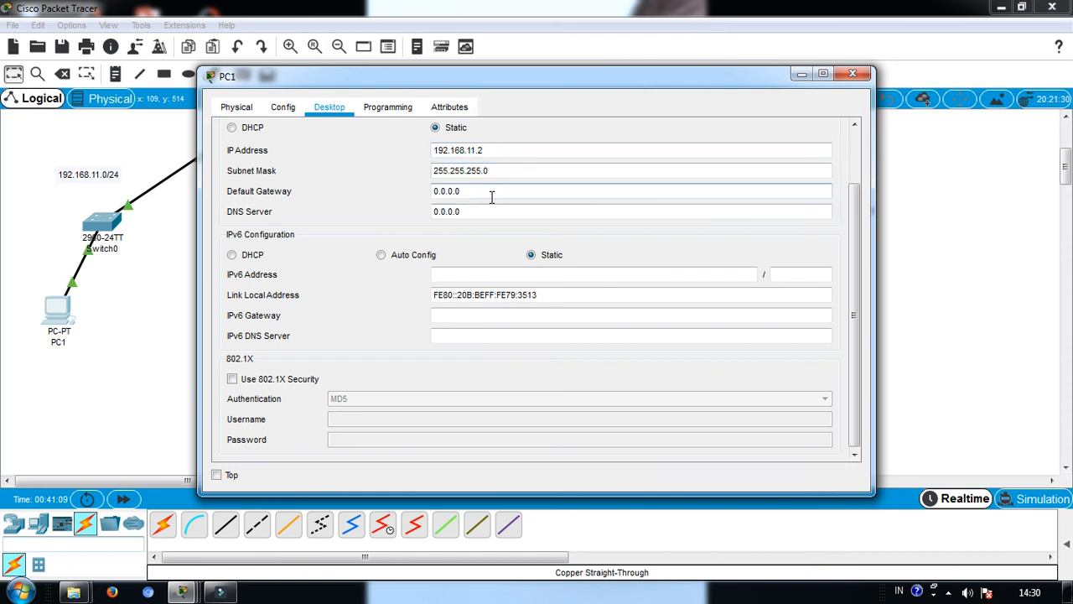
key("BackSpace")
key("BackSpace")
key("BackSpace")
key("BackSpace")
key("BackSpace")
key("BackSpace")
type("192.168.15.1")
type(".1")
left_click_drag(436, 191, 489, 190)
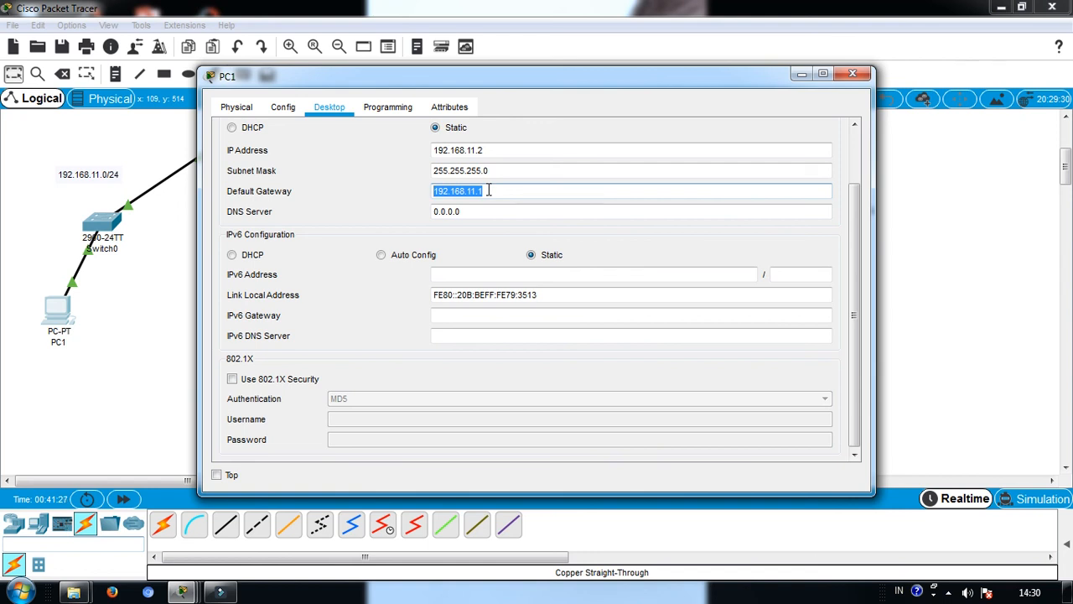
left_click(803, 77)
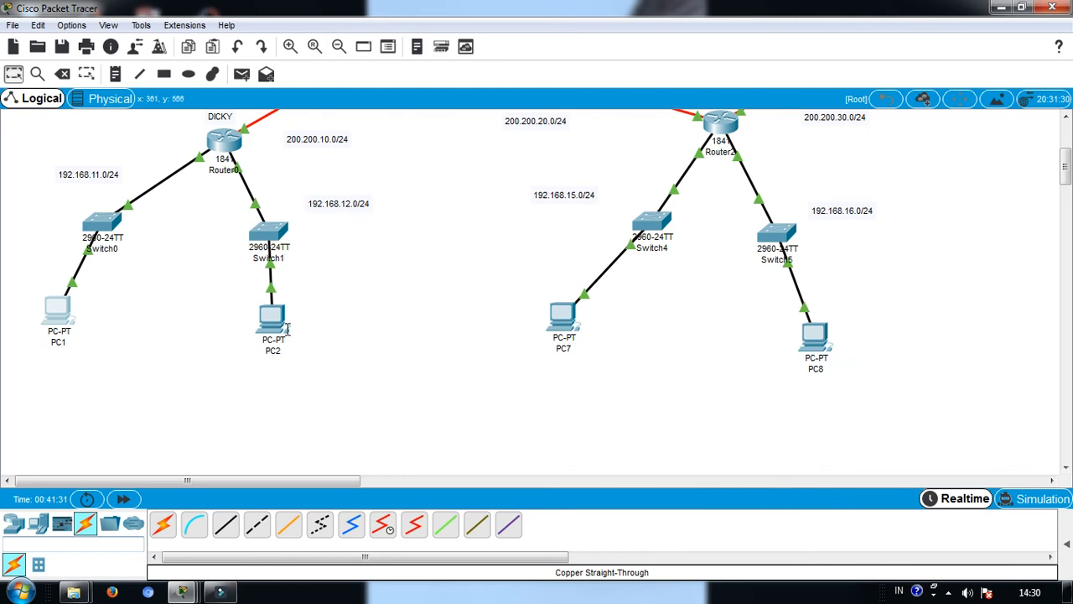
Open PC2's IP configuration and set its default gateway to 192.168.12.1, adapting the address copied from PC1.
left_click(283, 323)
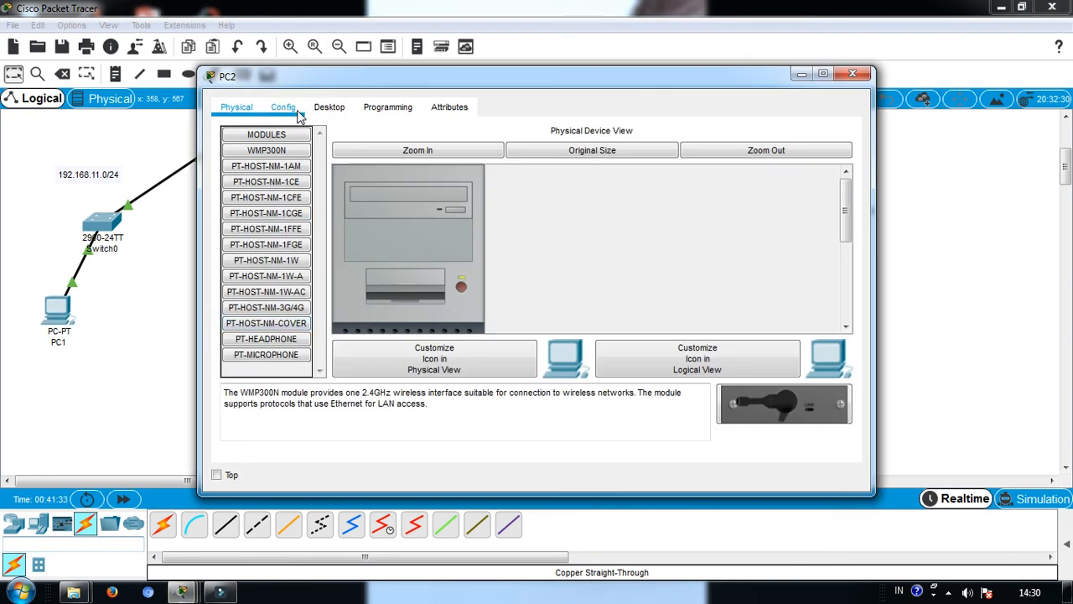
left_click(319, 107)
left_click(303, 164)
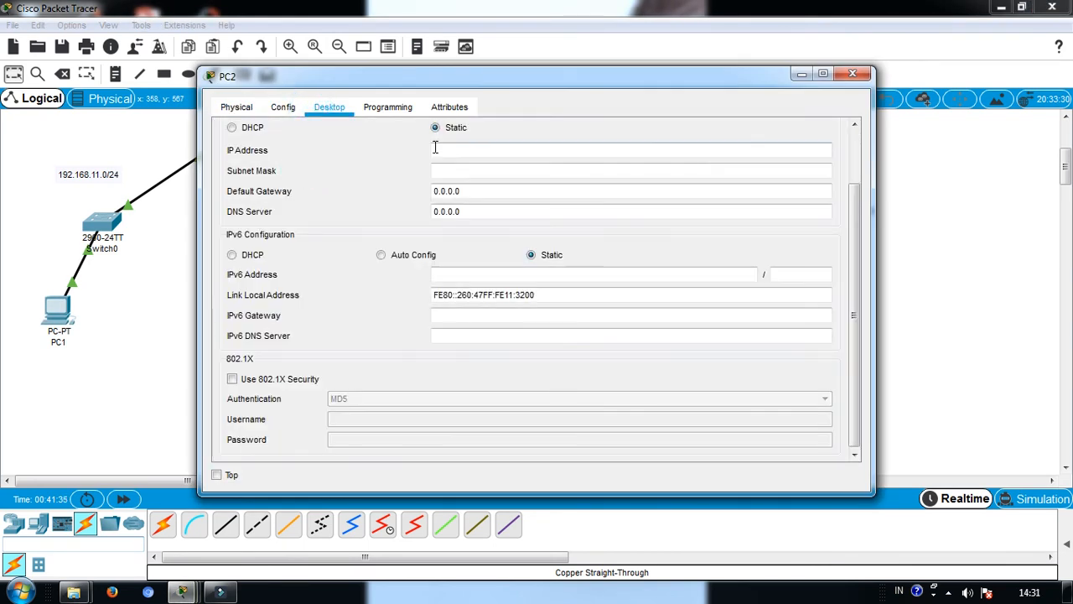
left_click(464, 192)
double_click(464, 191)
key("BackSpace")
type("192.168.11.1")
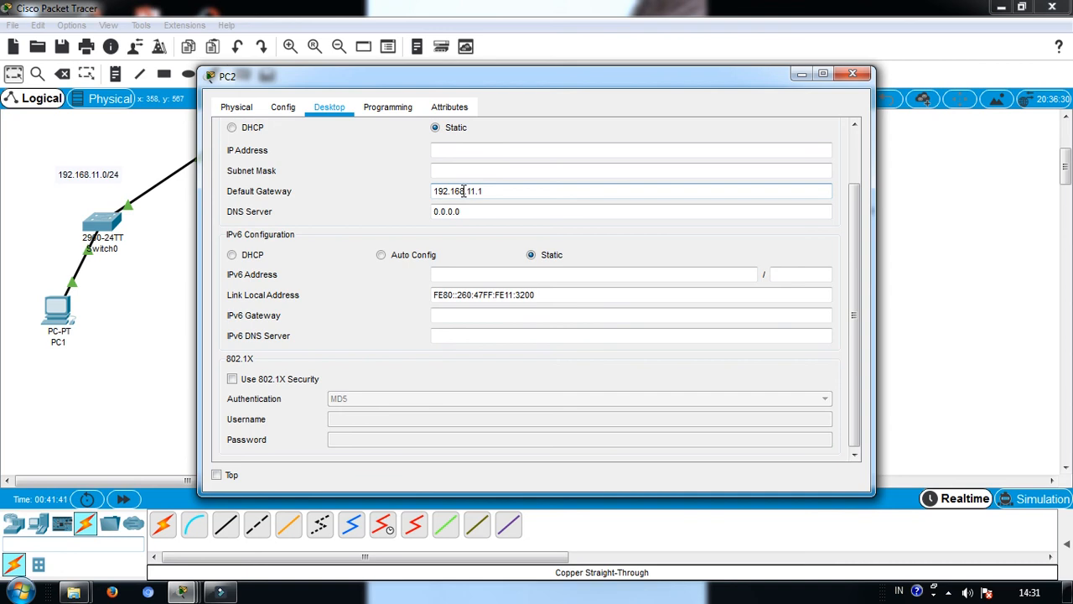
type("2")
Set PC2's IP address to 192.168.12.2 with subnet mask 255.255.255.0 and close its window.
double_click(464, 192)
key("ctrl+c")
left_click(472, 150)
key("ctrl+v")
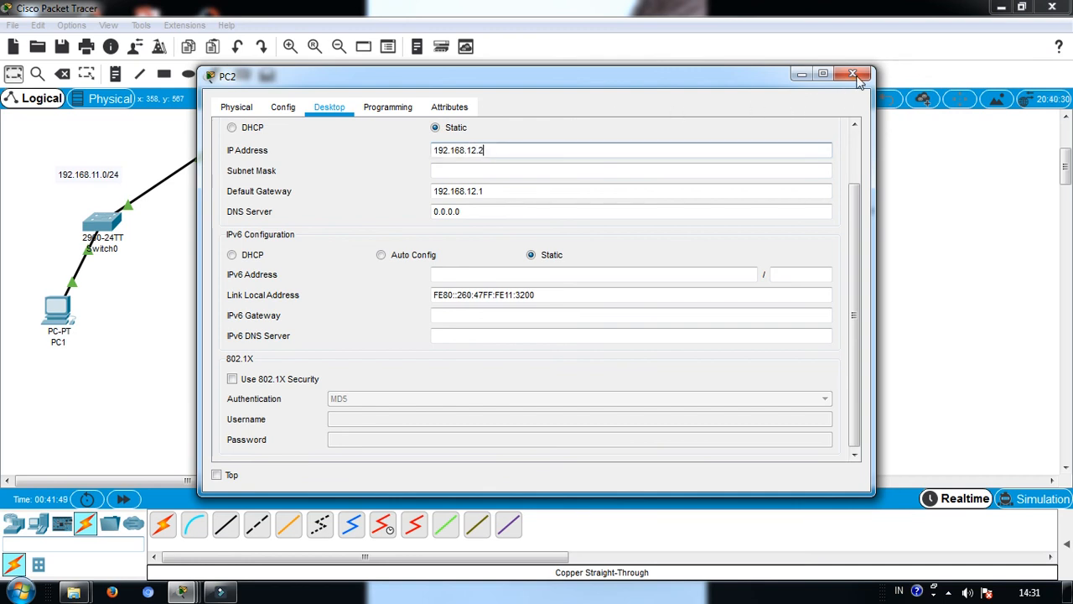
left_click(635, 172)
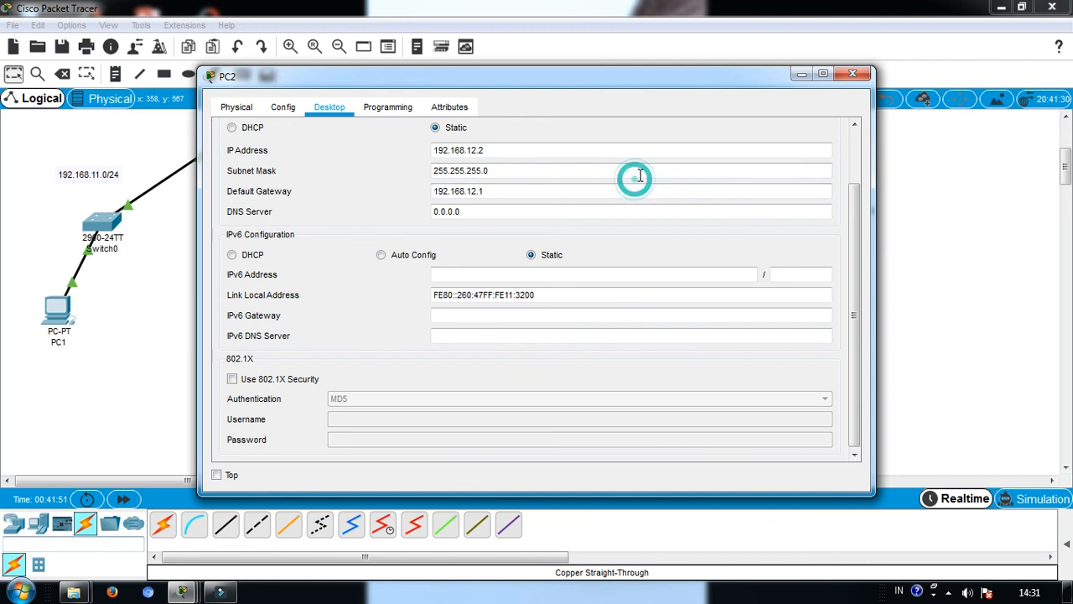
left_click(847, 80)
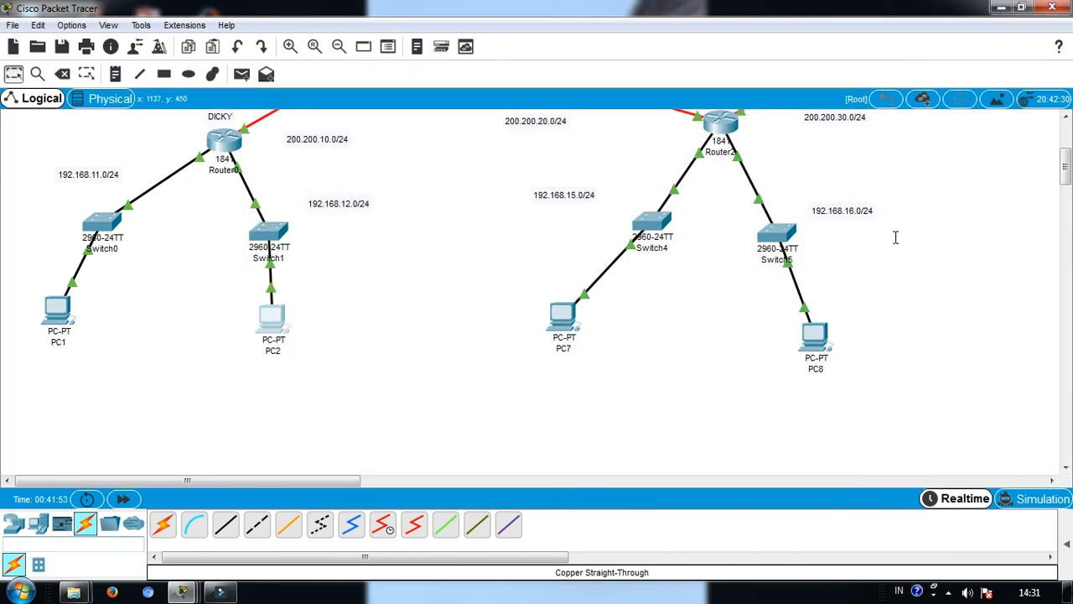
Open PC3's IP configuration and assign the static address 192.168.13.2 with subnet mask 255.255.255.0.
left_click_drag(1067, 173, 1067, 134)
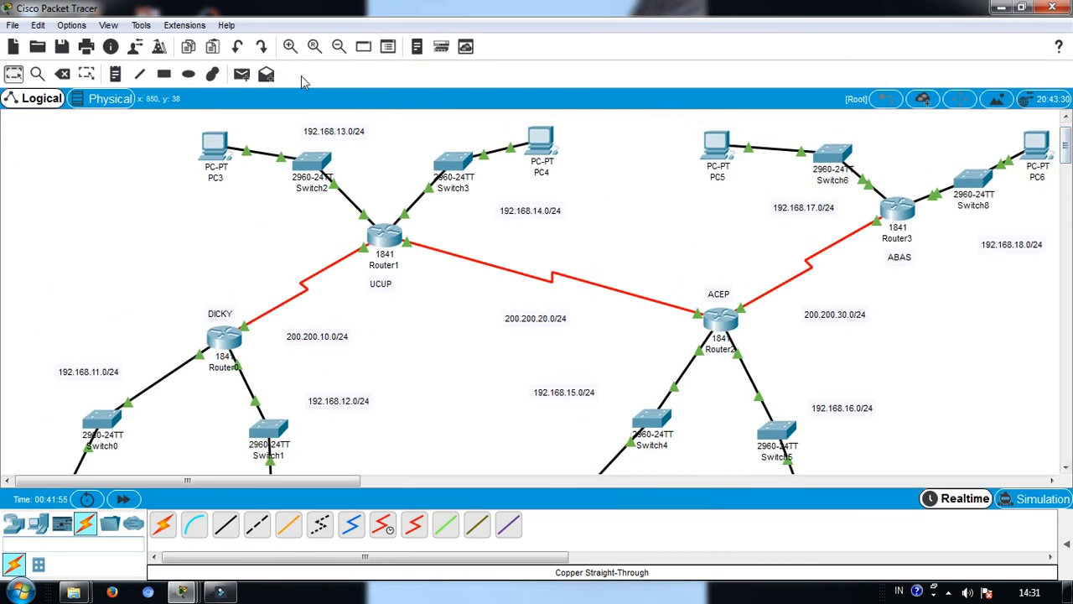
left_click(221, 145)
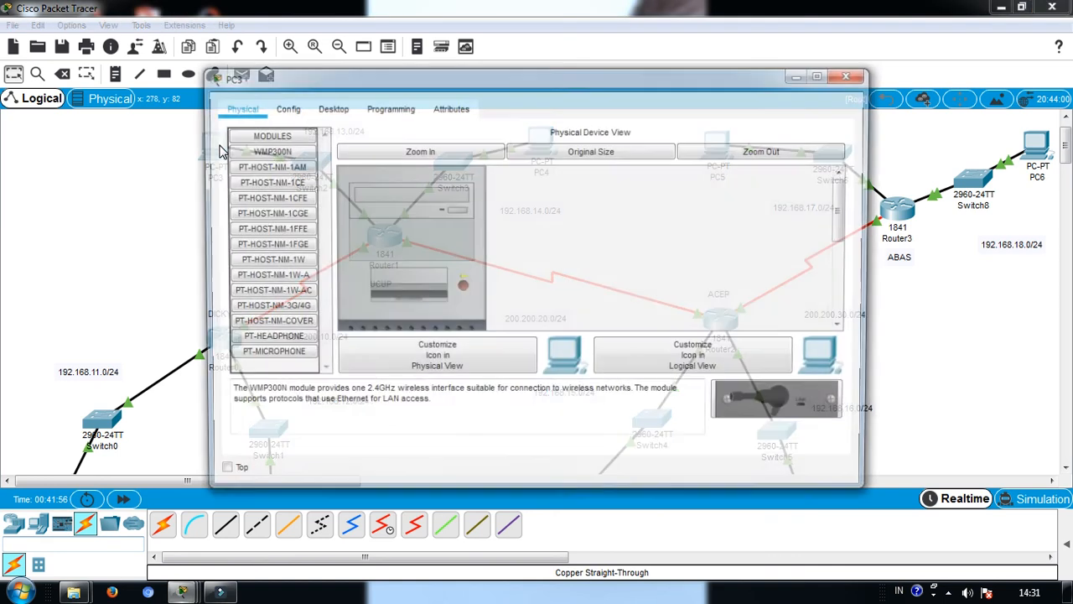
left_click(329, 109)
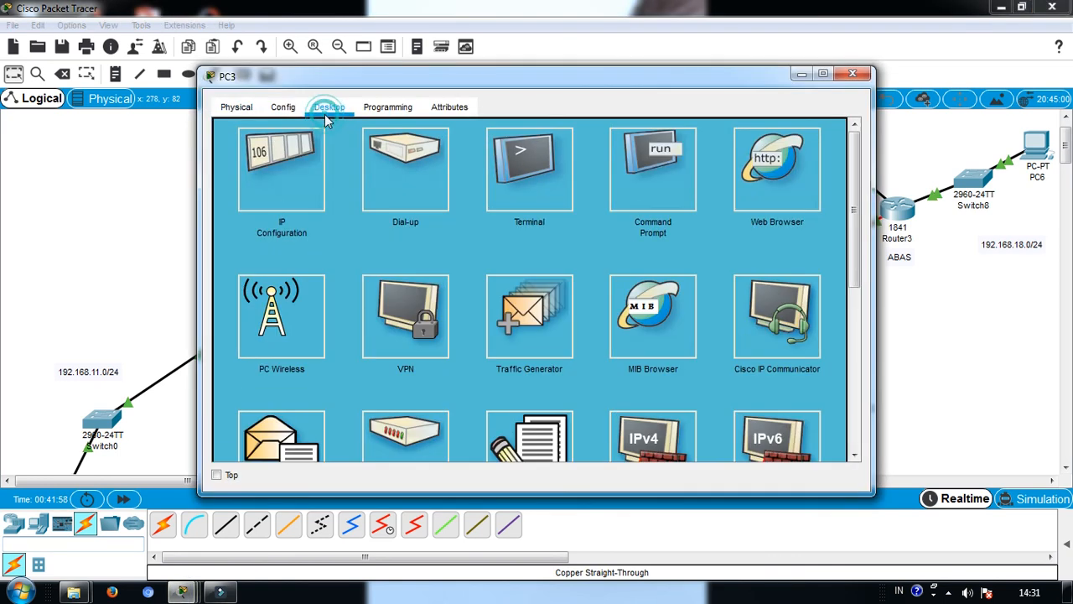
left_click(289, 155)
left_click(457, 151)
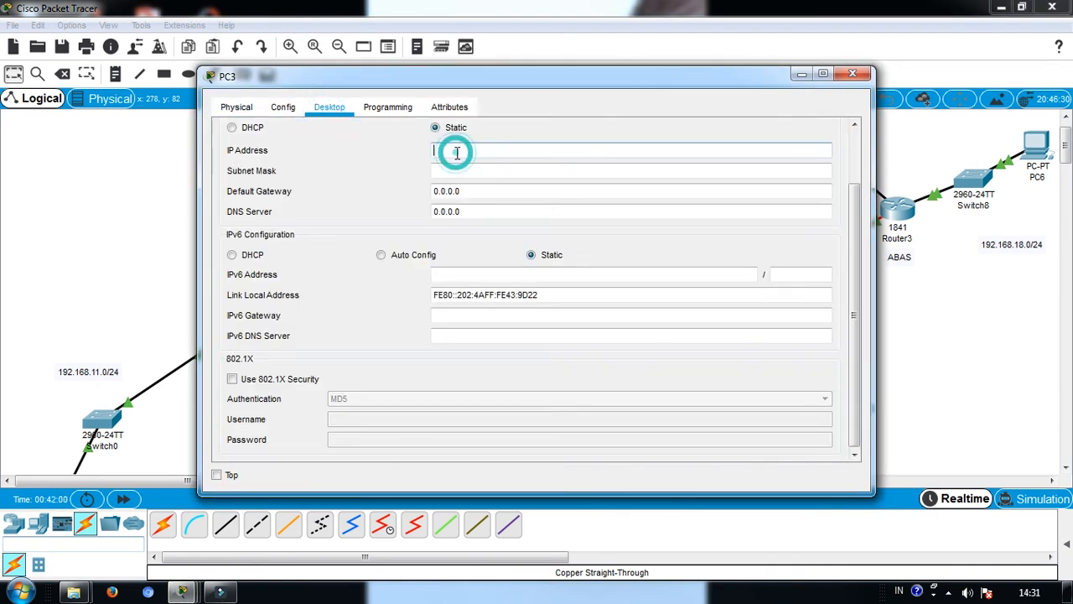
type("192.168.12.1")
left_click(457, 153)
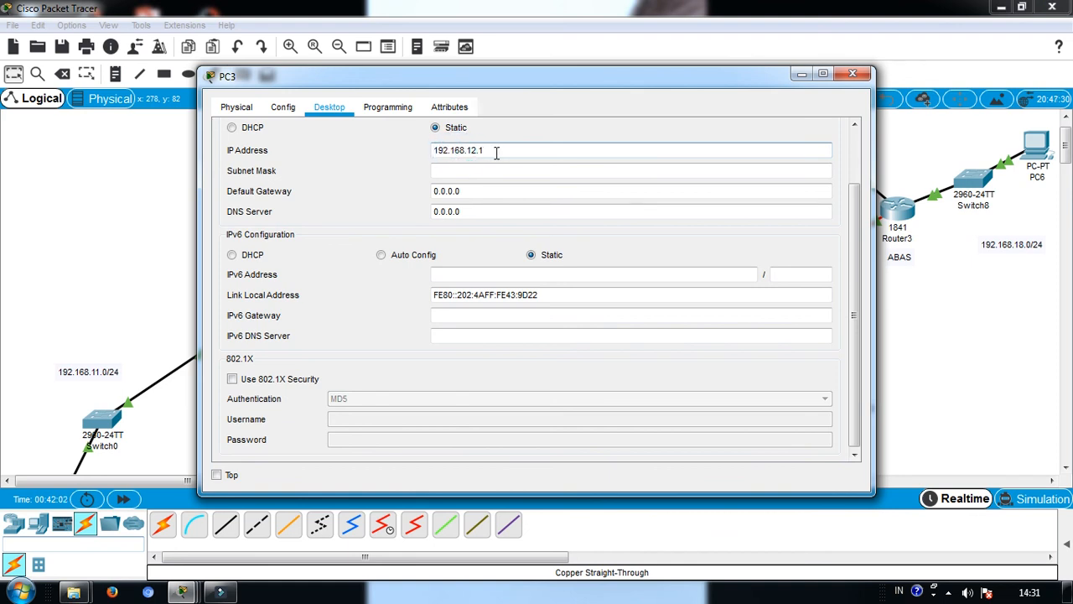
left_click(475, 150)
key("BackSpace")
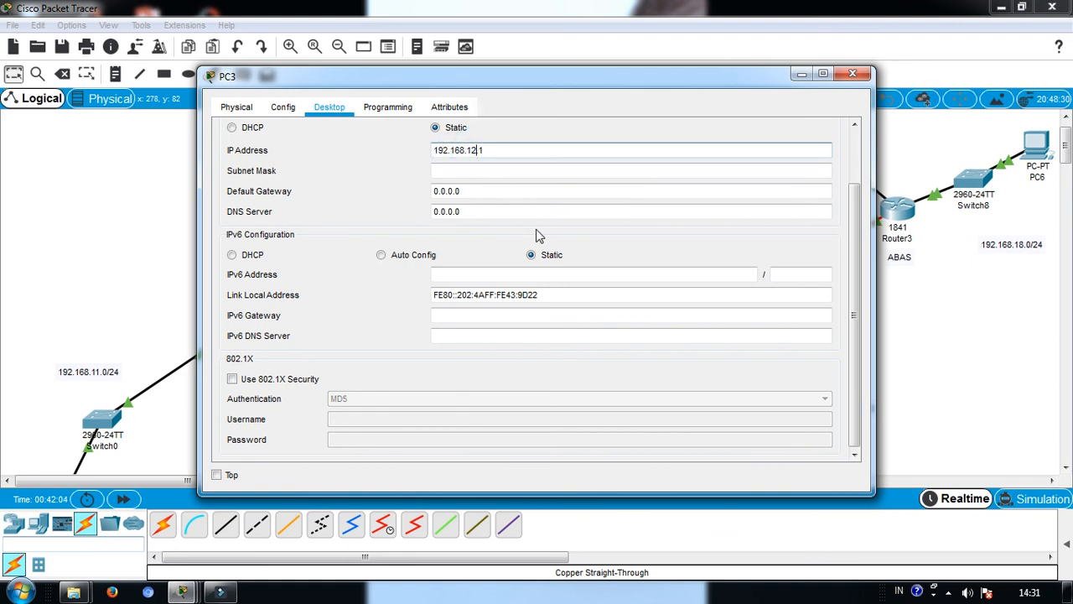
type("3")
left_click(516, 170)
Set PC3's default gateway to 192.168.13.1, copy the gateway address for reuse, and close the PC's window.
left_click(498, 194)
key("BackSpace")
key("BackSpace")
key("BackSpace")
key("BackSpace")
key("BackSpace")
key("BackSpace")
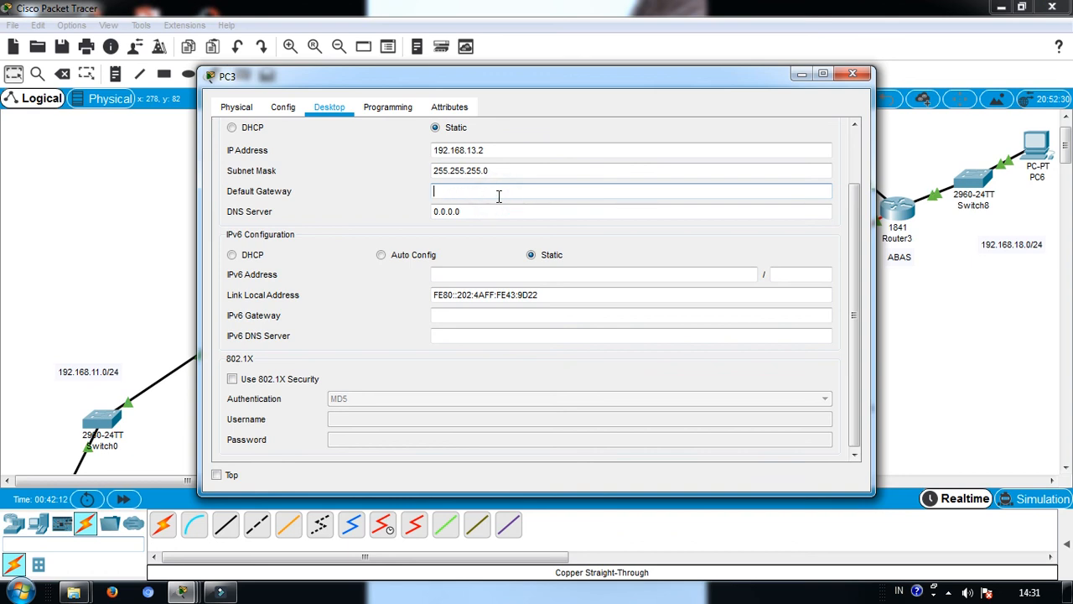
type("192.168.12.13")
key("ctrl+a")
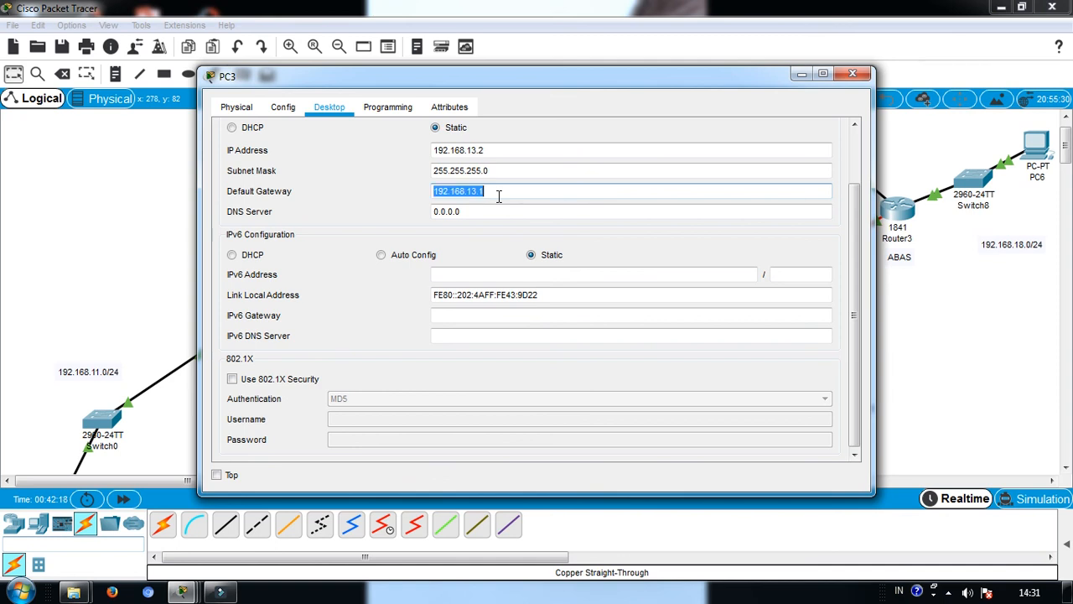
left_click(801, 76)
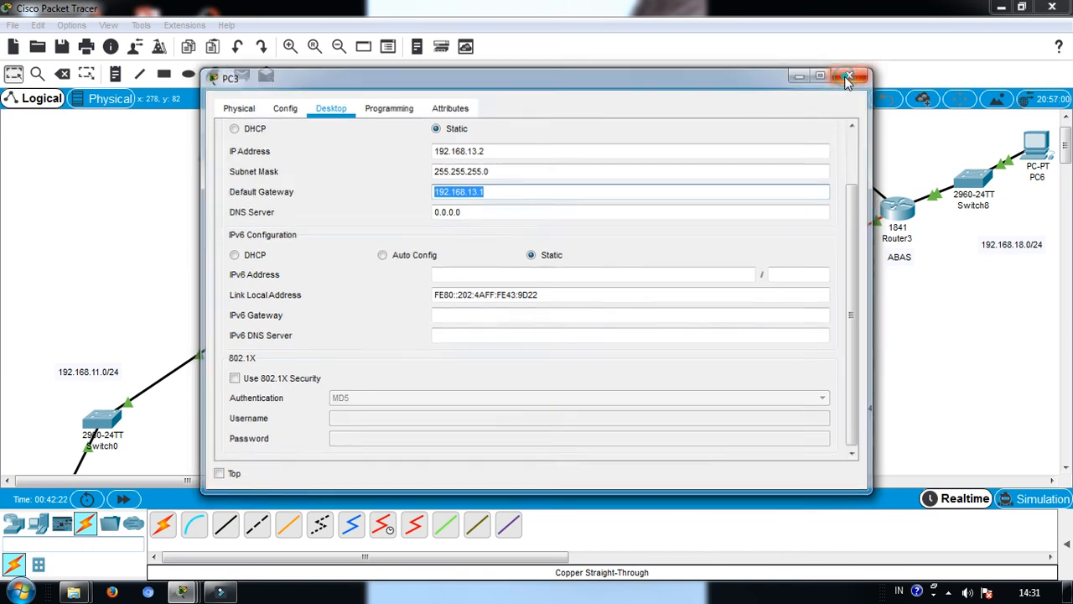
Open PC4's IP configuration and set its default gateway to 192.168.14.1, adapting the address copied from PC3.
left_click(543, 146)
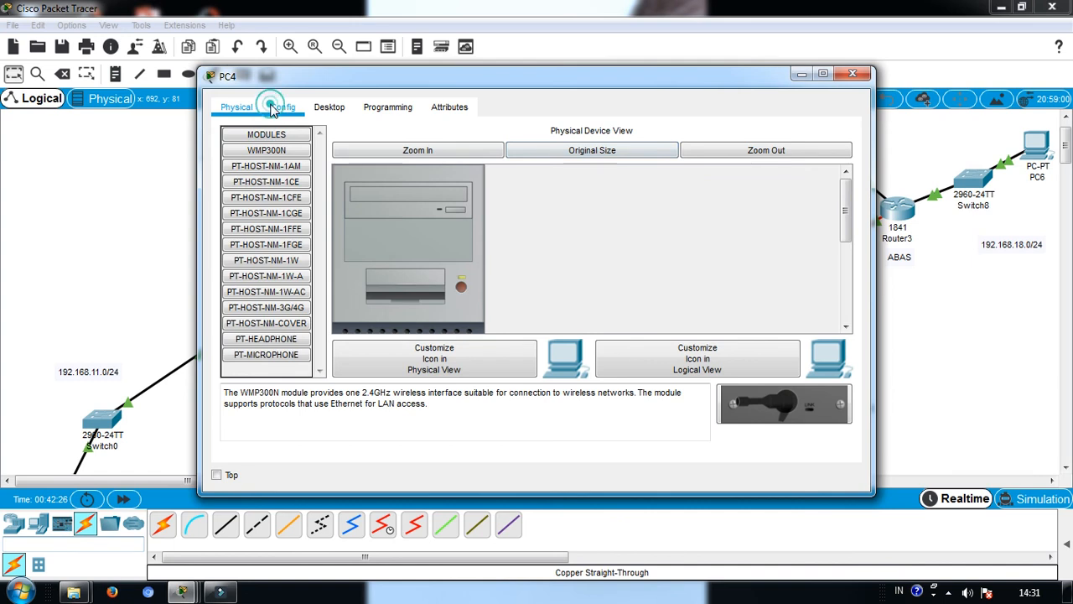
left_click(283, 107)
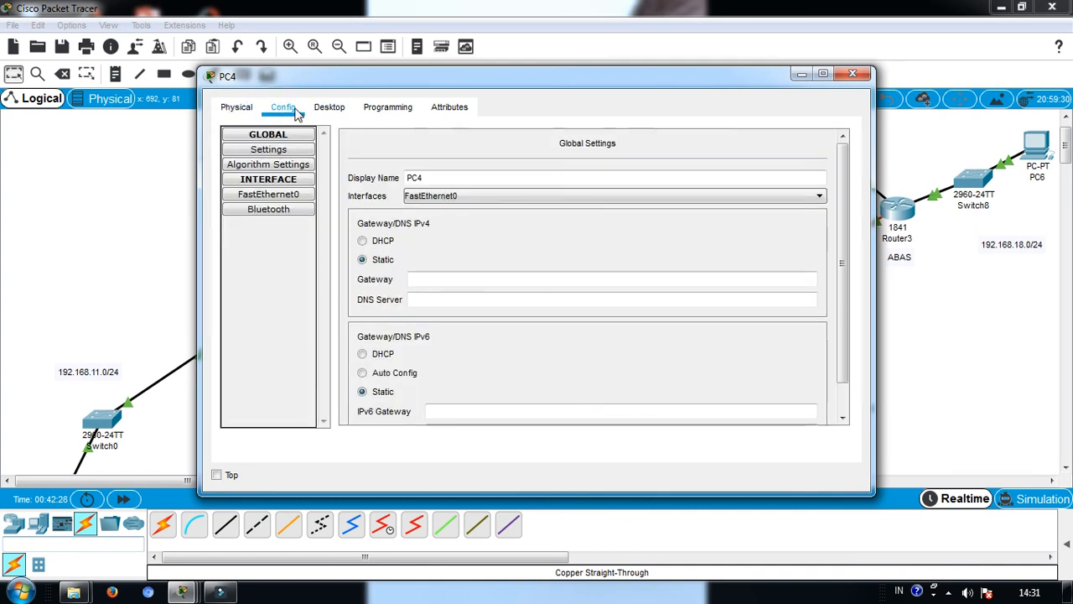
left_click(250, 109)
left_click(345, 109)
left_click(276, 158)
left_click(510, 146)
left_click(496, 160)
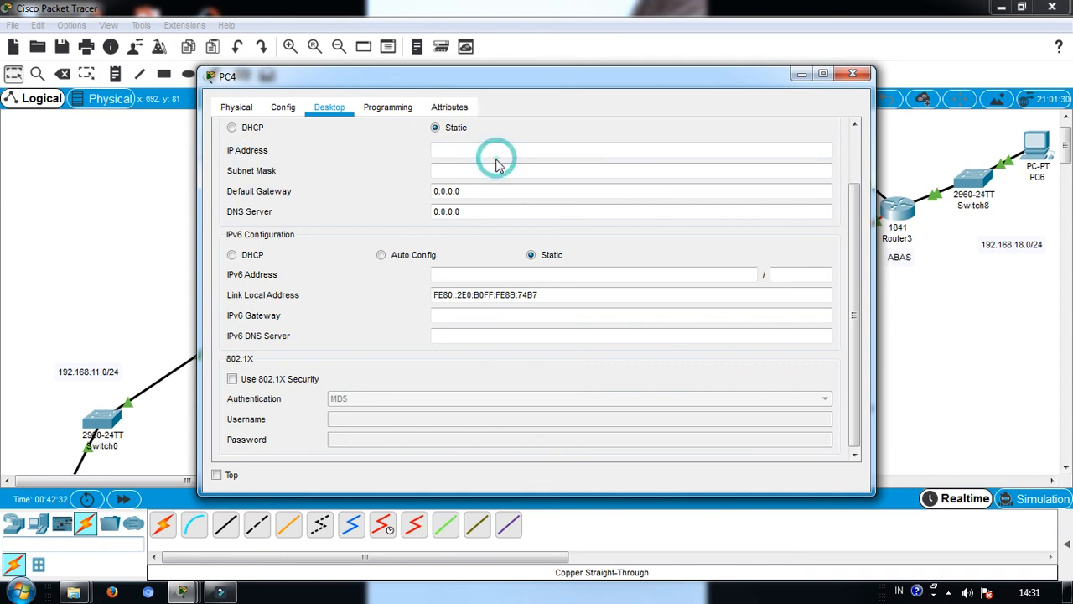
left_click(478, 191)
key("BackSpace")
type("192.168.13.1")
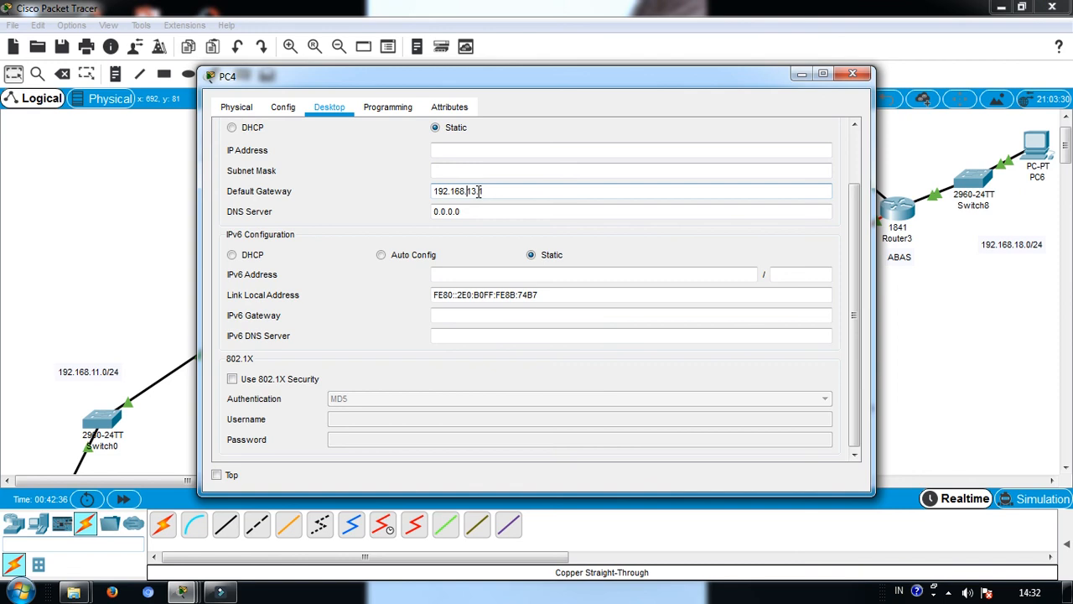
type("4.1")
scroll(478, 192, "up", 1)
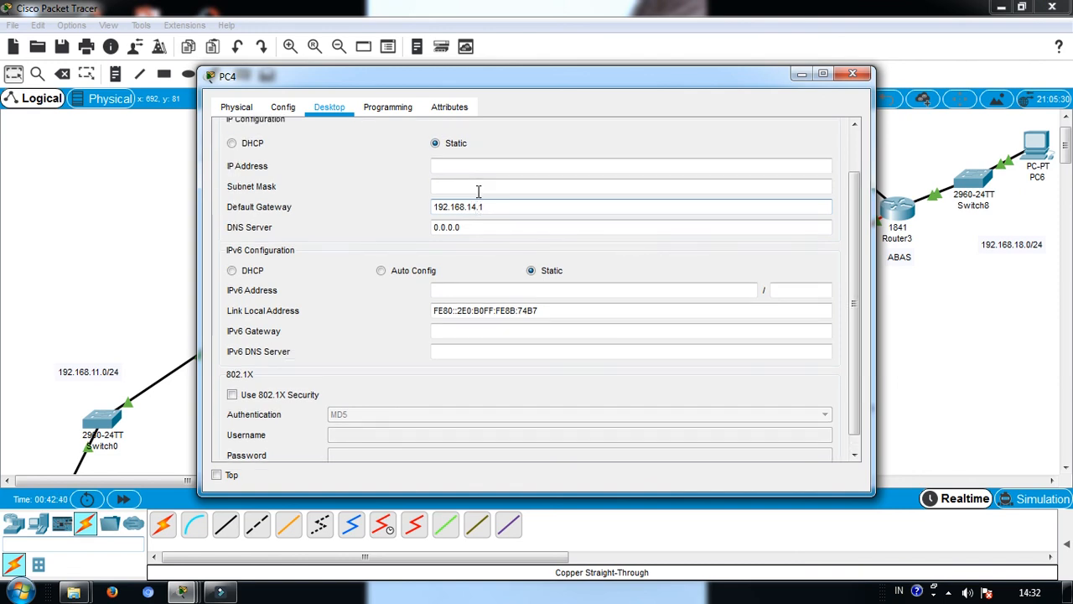
Set PC4's IP address to 192.168.14.2 with subnet mask 255.255.255.0, and select its default gateway address for reuse.
left_click(473, 166)
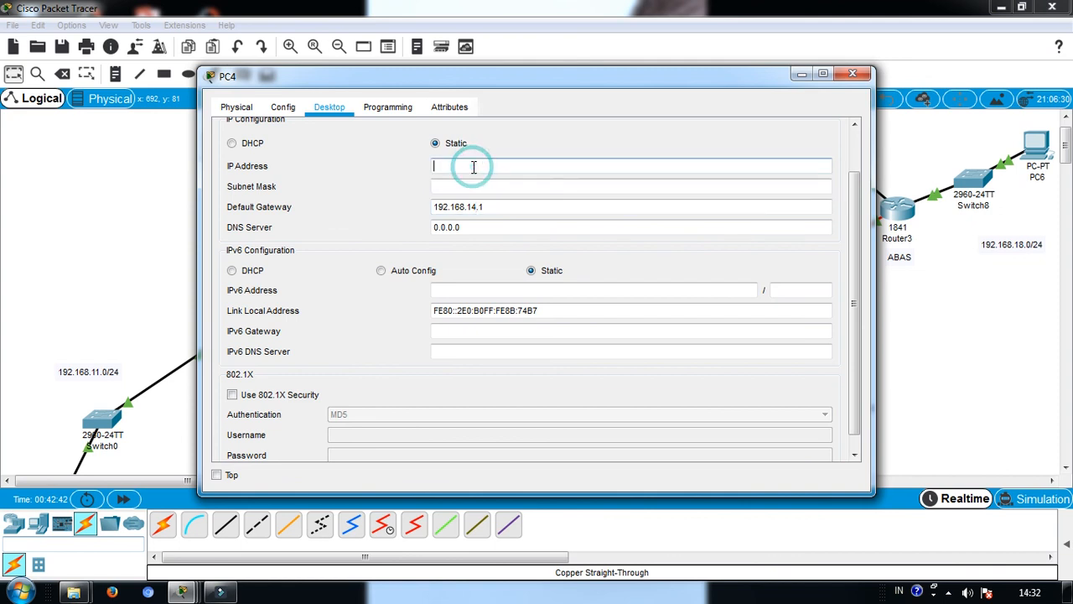
type("192.168.14.1")
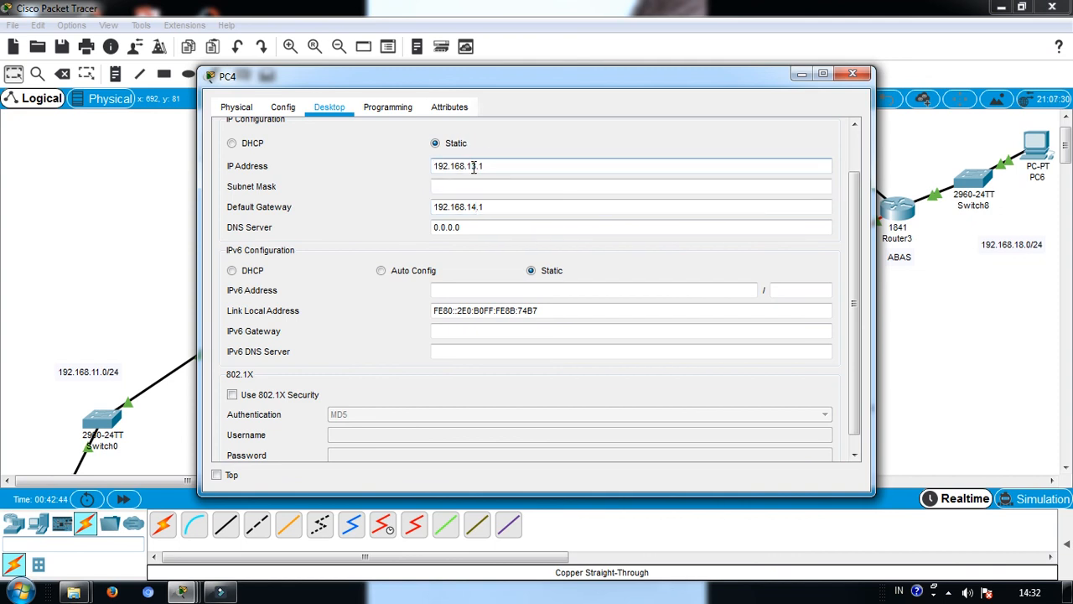
left_click(474, 166)
key("BackSpace")
type("3")
left_click(497, 166)
left_click(501, 186)
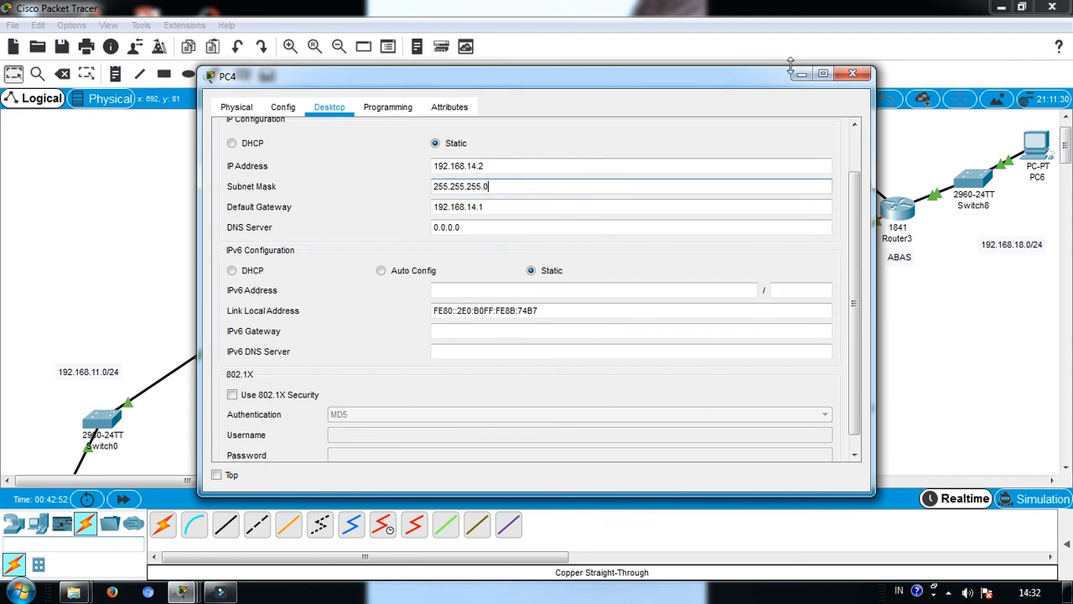
left_click(512, 209)
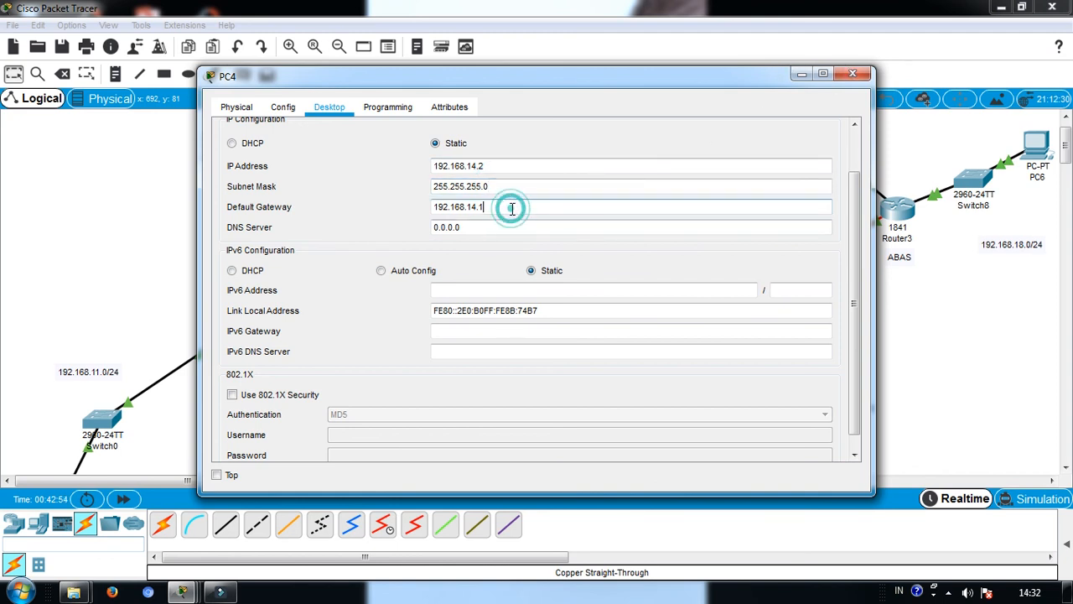
key("ctrl+a")
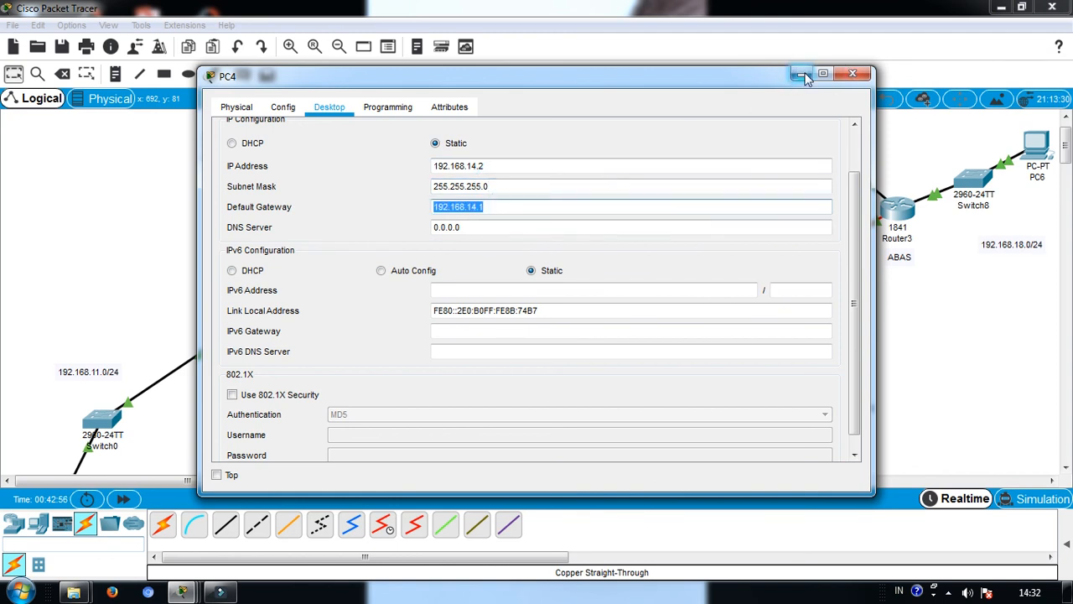
Close PC4's window and open the IP configuration of PC7 on the 192.168.15.0/24 network.
left_click(849, 74)
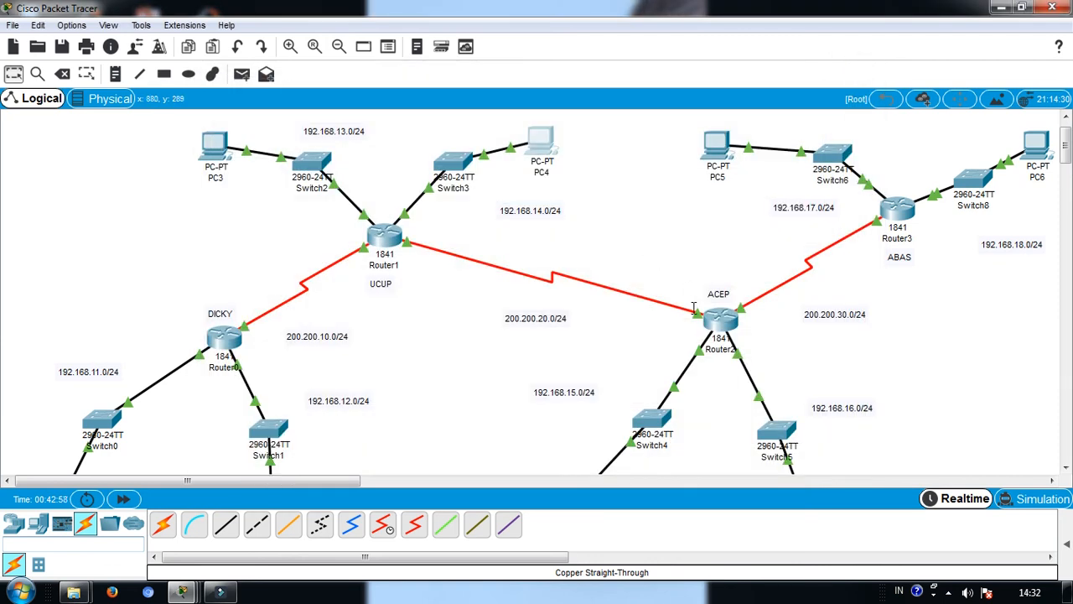
left_click_drag(1067, 148, 1067, 155)
left_click(555, 402)
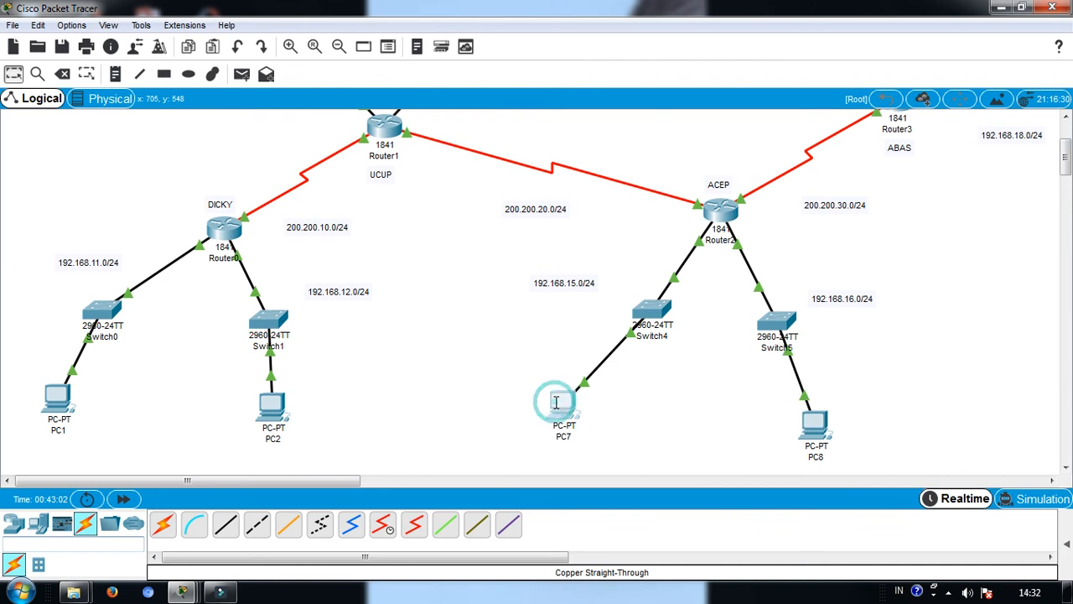
left_click(335, 106)
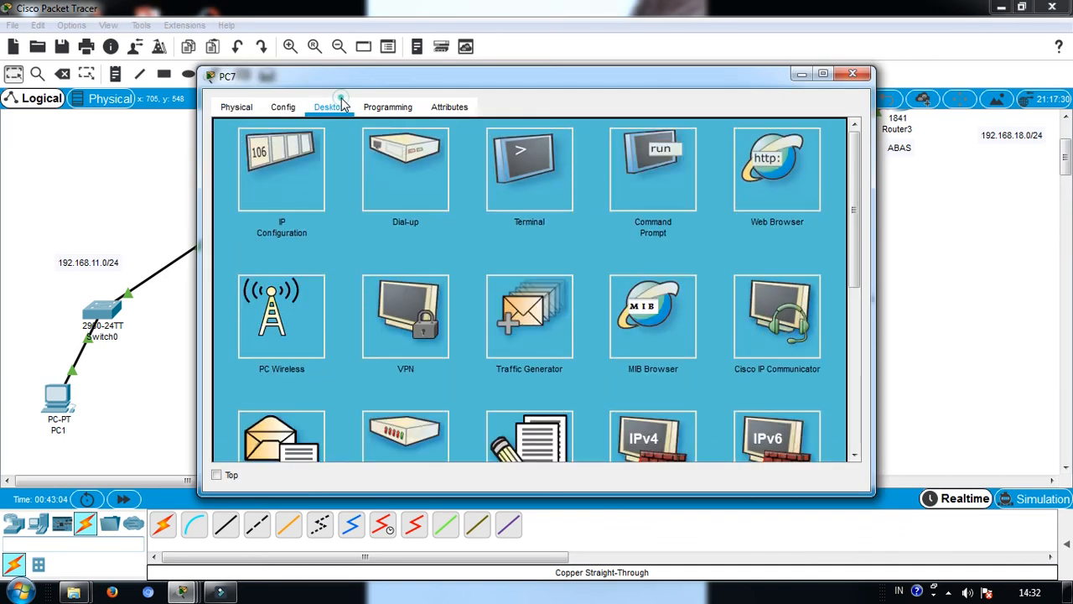
left_click(297, 151)
left_click(453, 152)
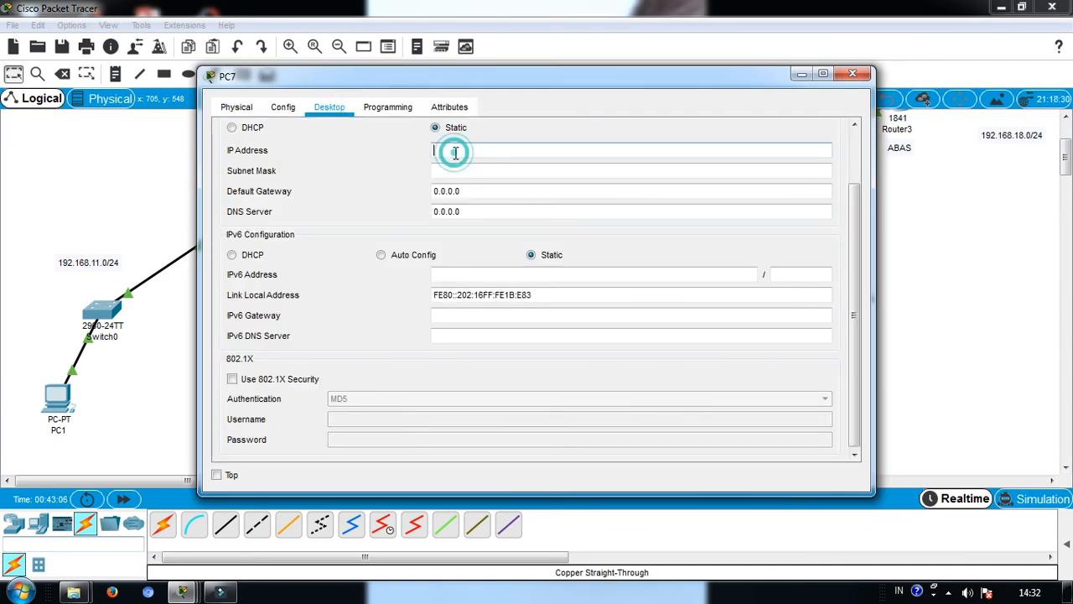
Set PC7's default gateway to 192.168.15.1 and copy the gateway address for reuse.
left_click(467, 194)
key("ctrl+a")
key("BackSpace")
type("192.168.44.1")
left_click(478, 193)
key("BackSpace")
type("5")
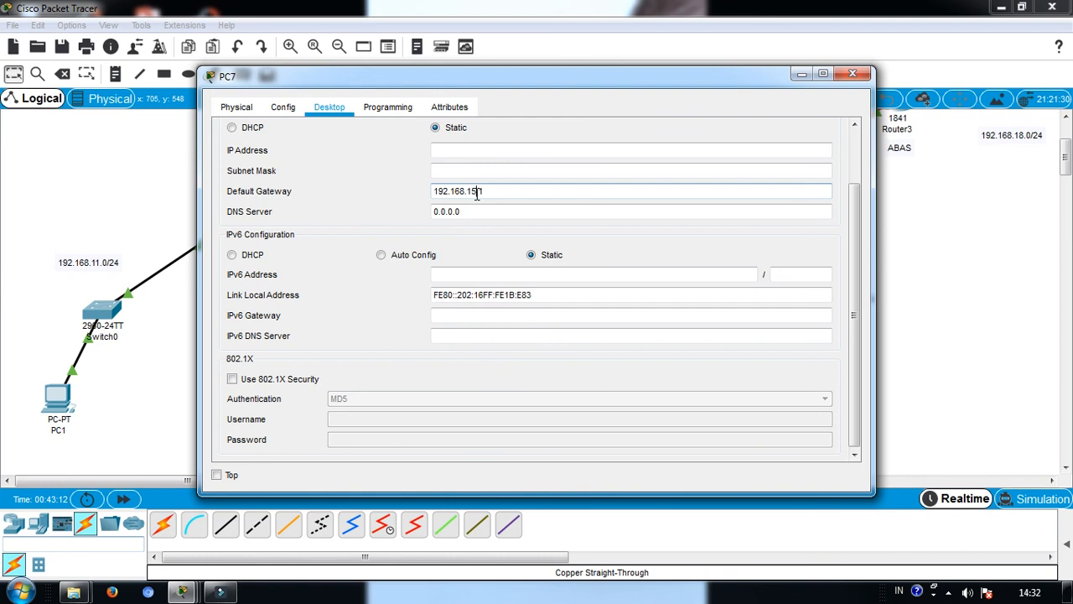
key("ctrl+a")
key("ctrl+c")
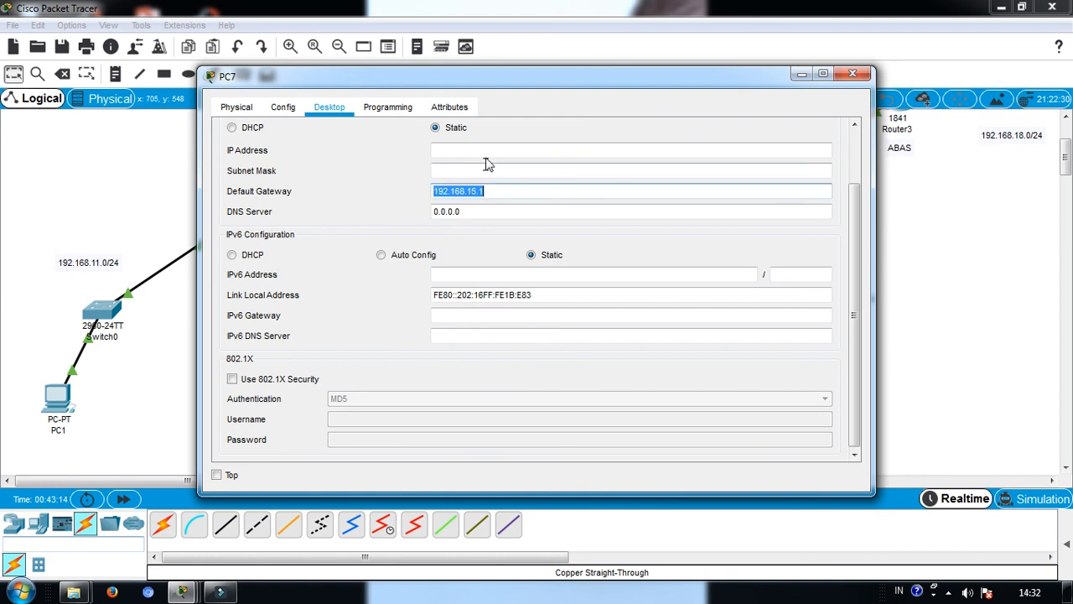
Set PC7's IP address to 192.168.15.2 with subnet mask 255.255.255.0, adapting the copied gateway, and close its window.
left_click(486, 150)
key("ctrl+v")
key("BackSpace")
left_click(492, 170)
left_click(851, 75)
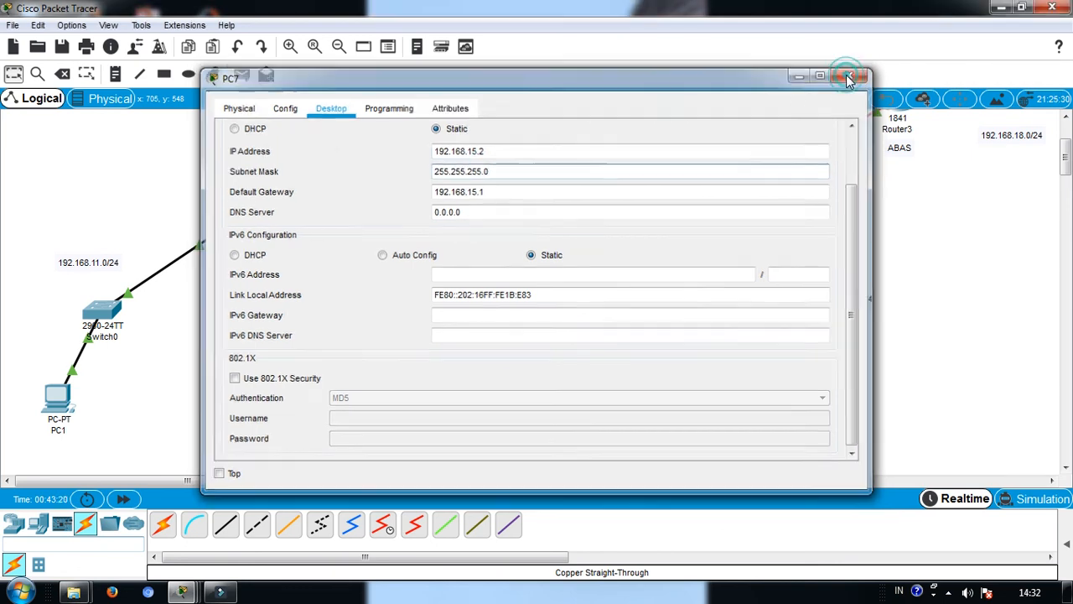
Open PC8's IP configuration and assign the static address 192.168.16.2 with subnet mask 255.255.255.0.
left_click(809, 431)
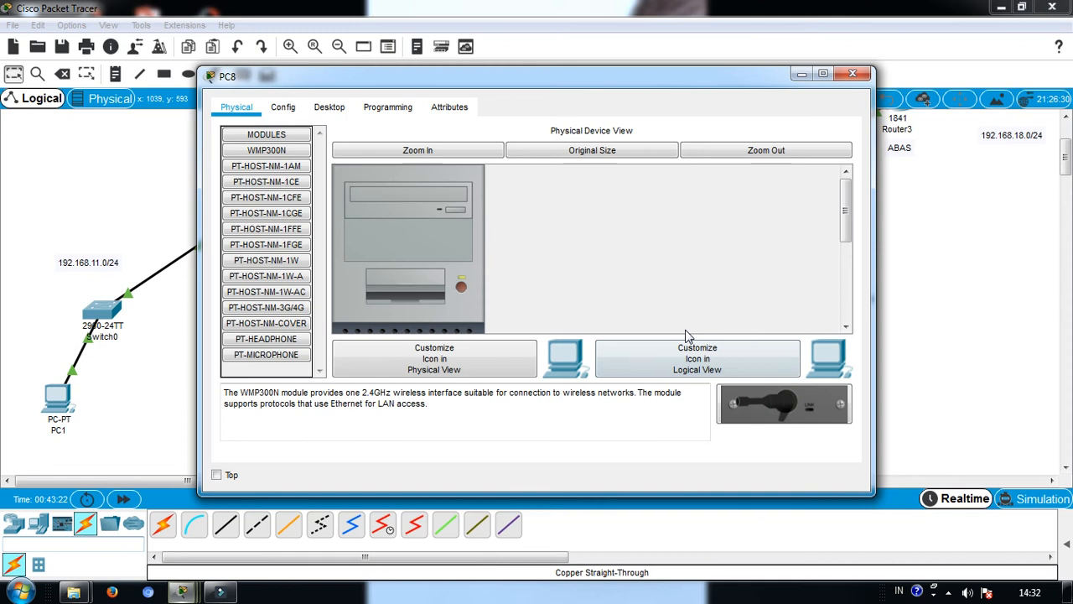
left_click(326, 104)
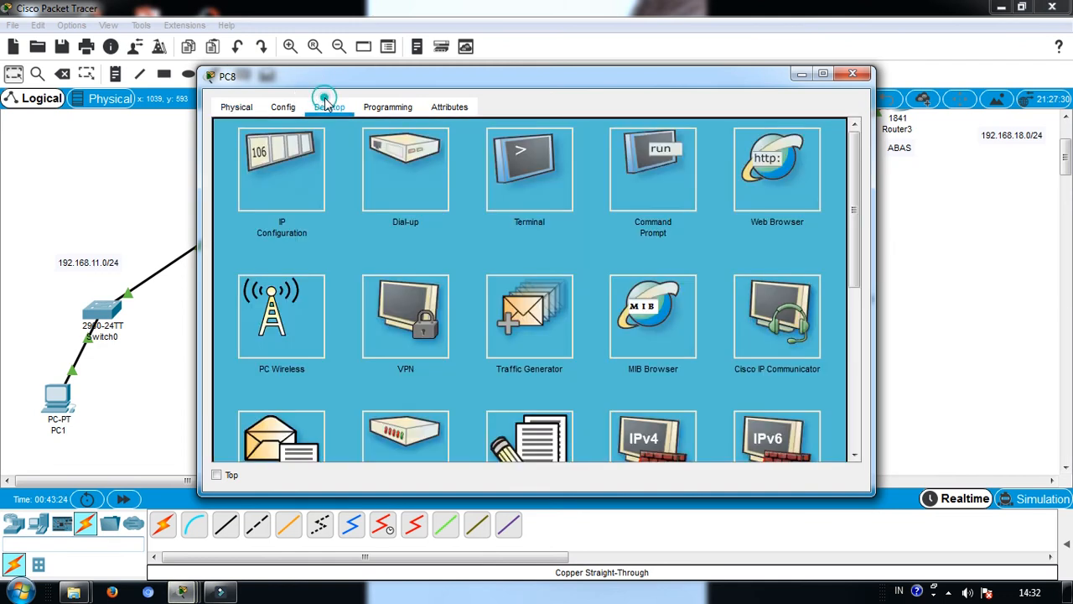
left_click(289, 144)
left_click(463, 150)
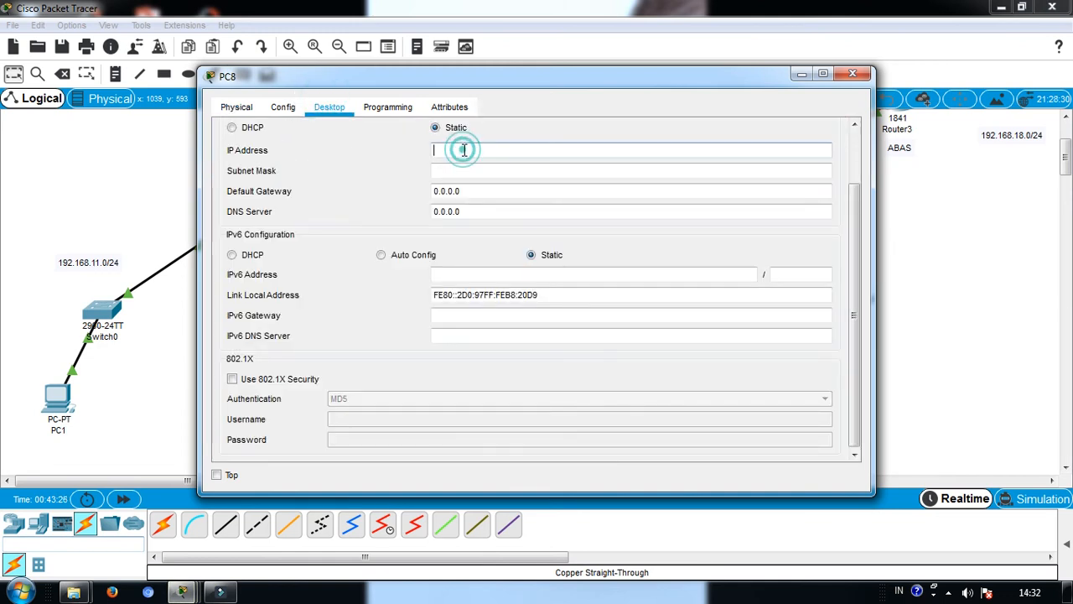
type("192.168.15.1")
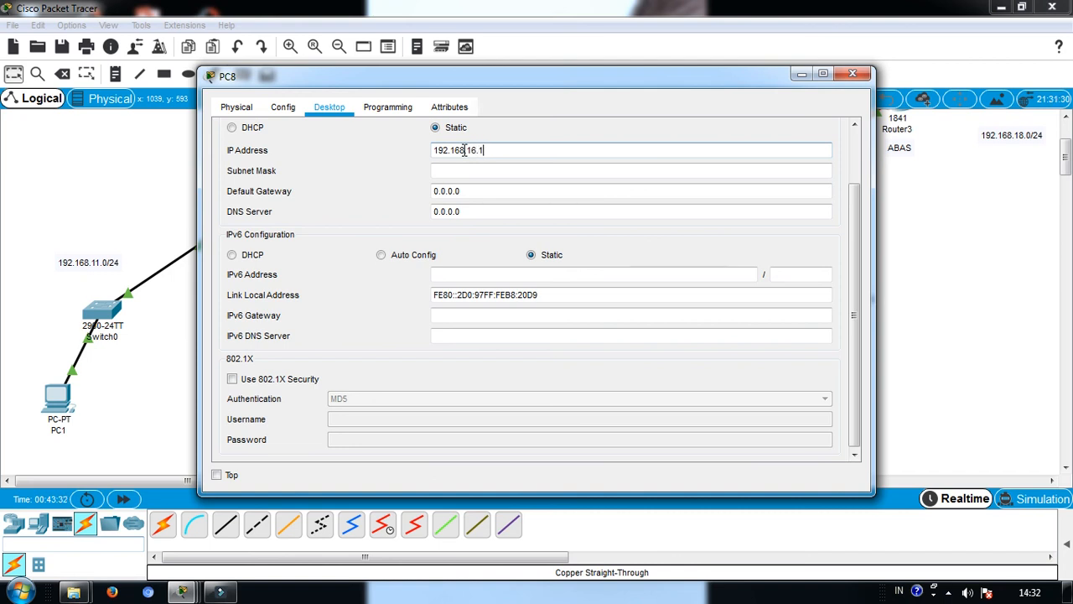
double_click(464, 150)
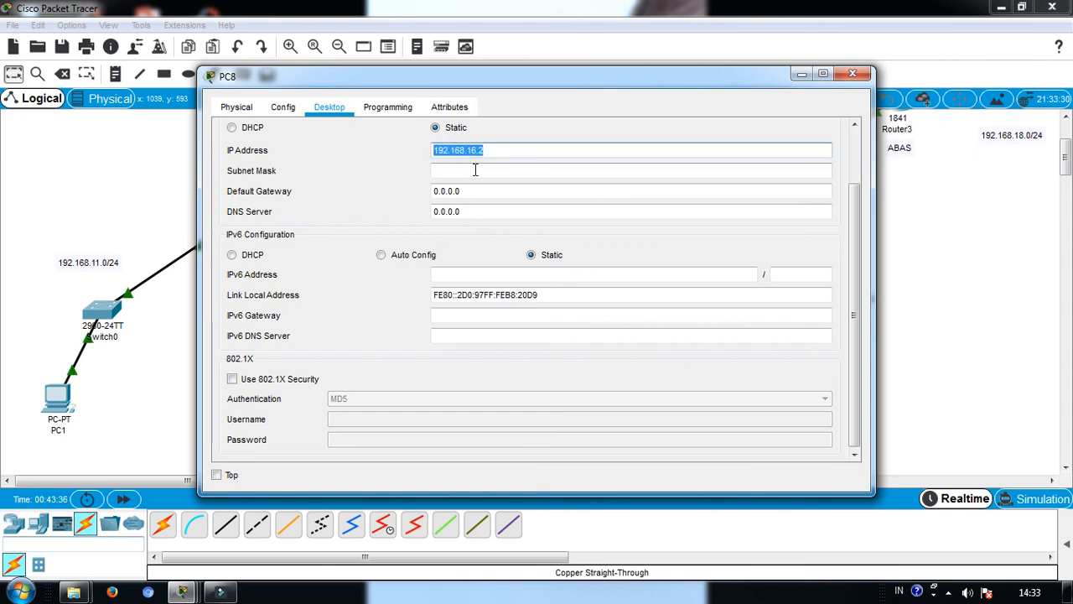
left_click(475, 170)
Set PC8's default gateway to 192.168.16.1 and close the PC's window.
left_click(472, 191)
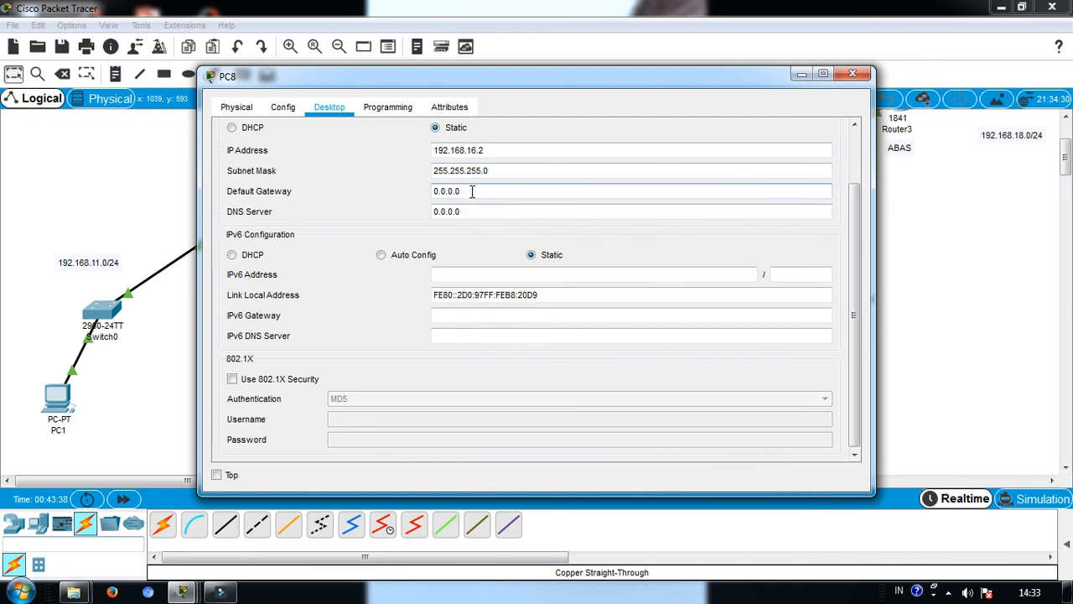
double_click(472, 192)
key("BackSpace")
key("ctrl+v")
double_click(472, 191)
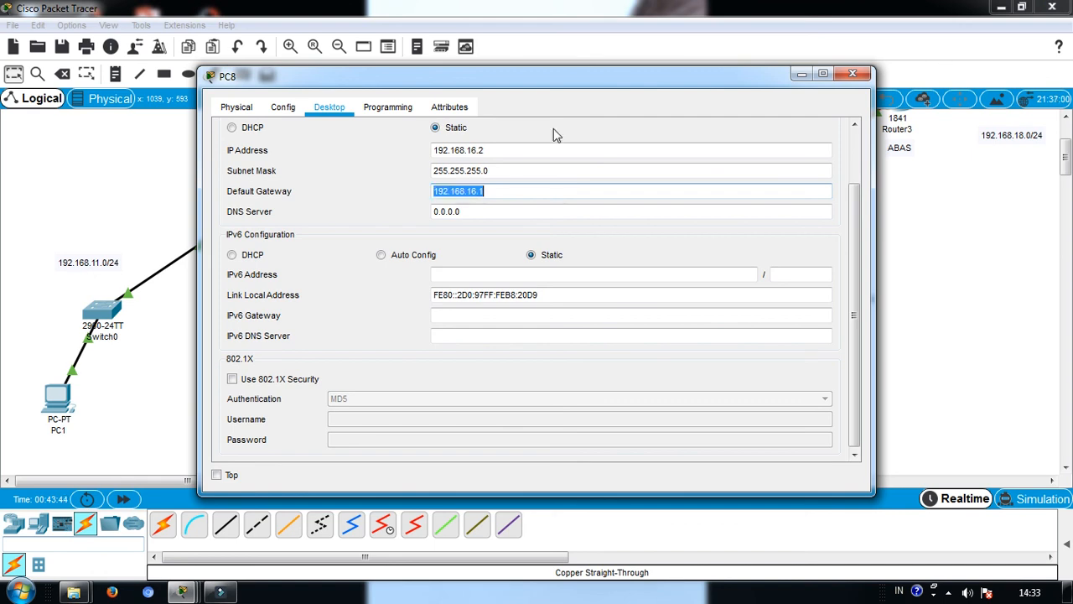
left_click(862, 72)
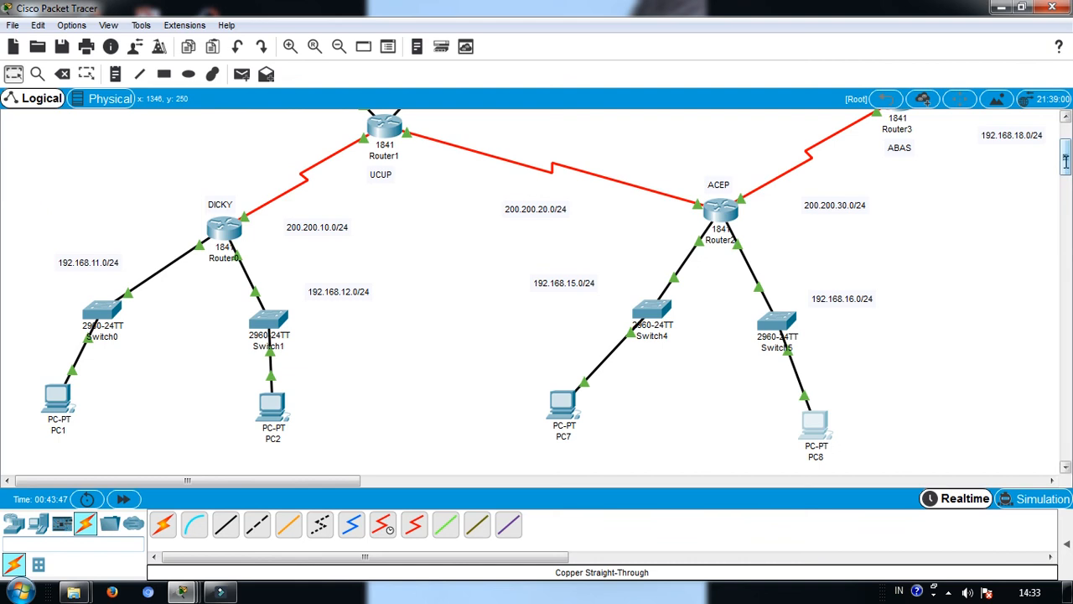
Open PC5's IP configuration, set its default gateway to 192.168.17.1, and copy that address.
scroll(1067, 164, "up", 5)
left_click(725, 170)
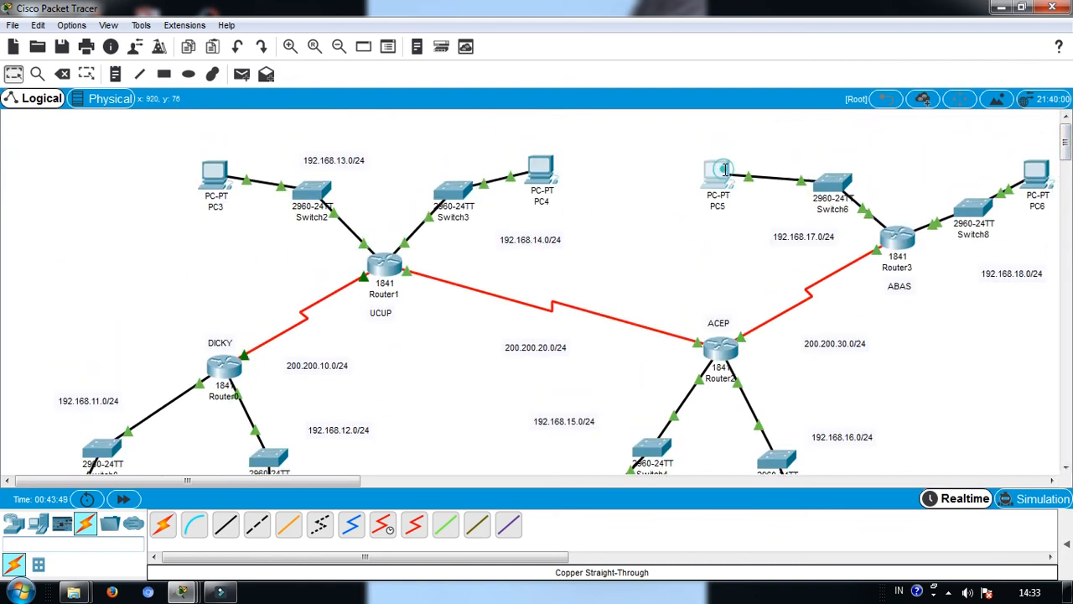
left_click(333, 110)
left_click(293, 147)
left_click(456, 148)
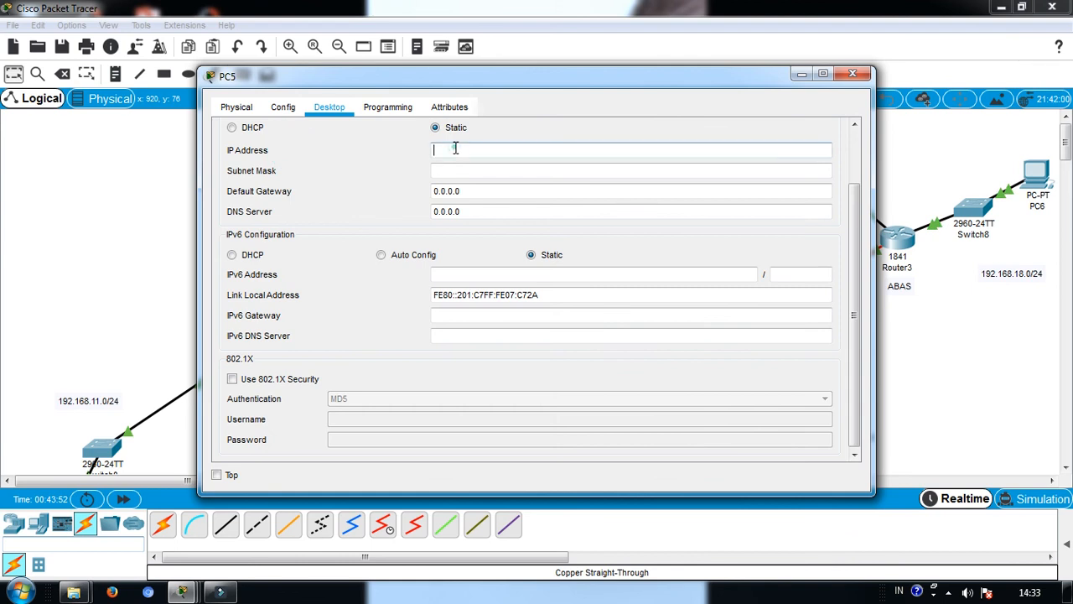
left_click(476, 190)
double_click(476, 191)
type("192.168.16.1")
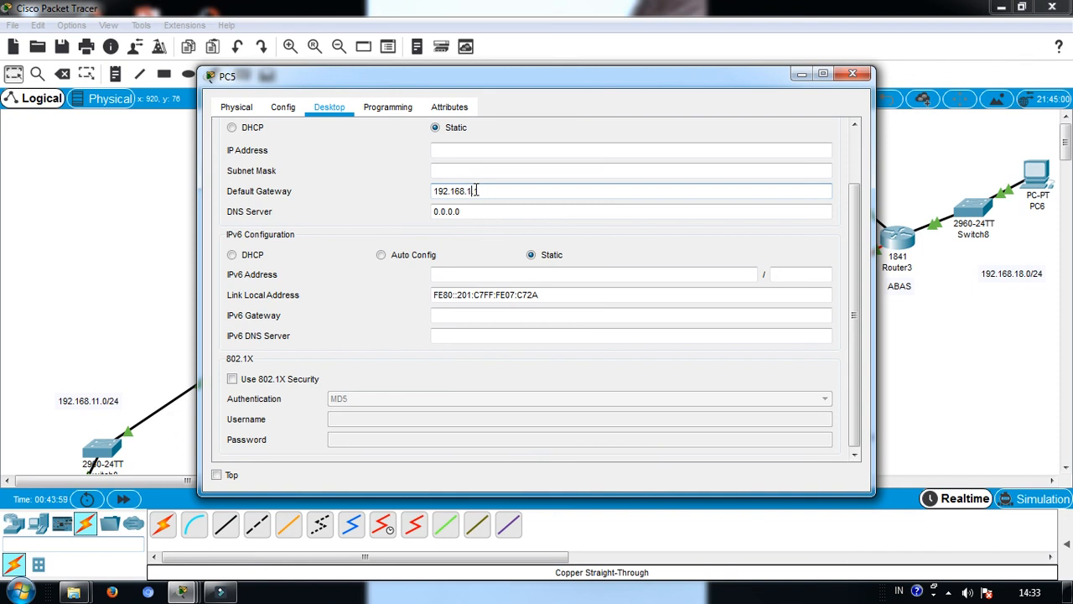
double_click(476, 191)
key("ctrl+c")
Set PC5's IP address to 192.168.17.2 with subnet mask 255.255.255.0, adapting the copied gateway, and close its window.
left_click(485, 150)
key("ctrl+v")
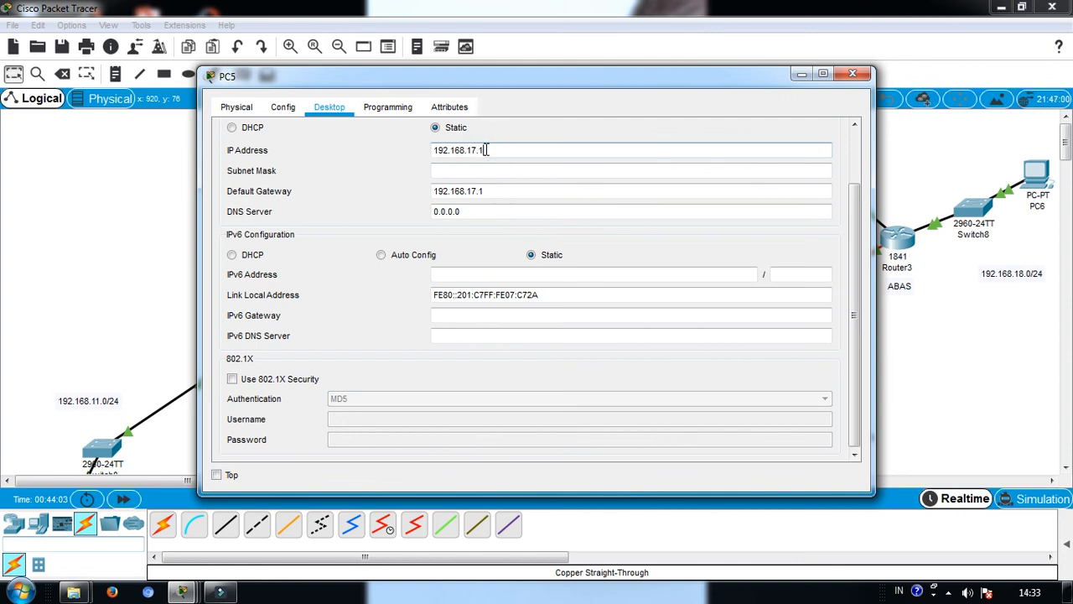
left_click(516, 169)
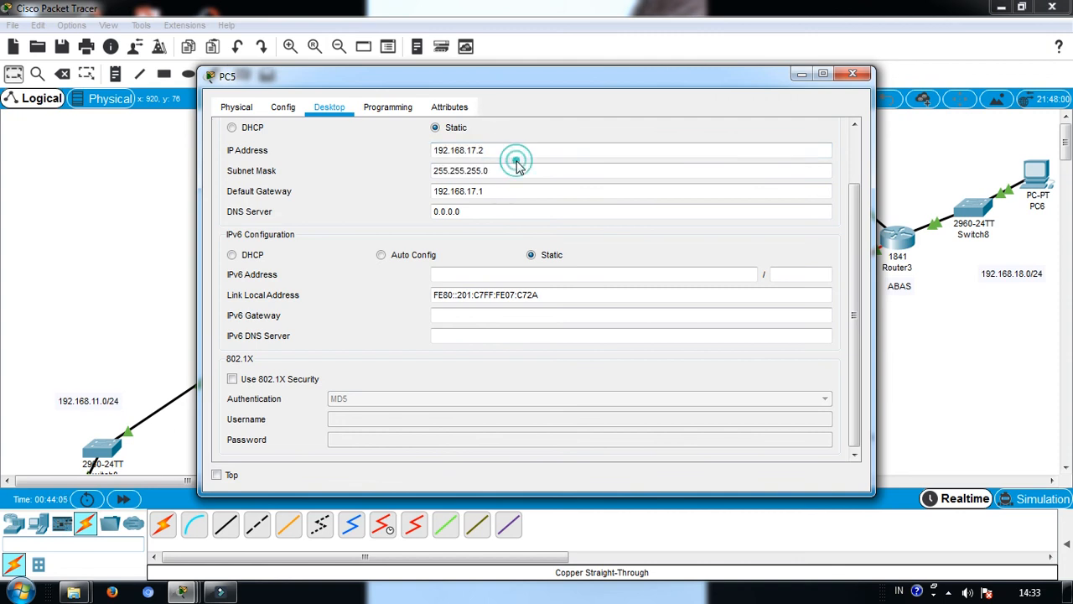
left_click(852, 76)
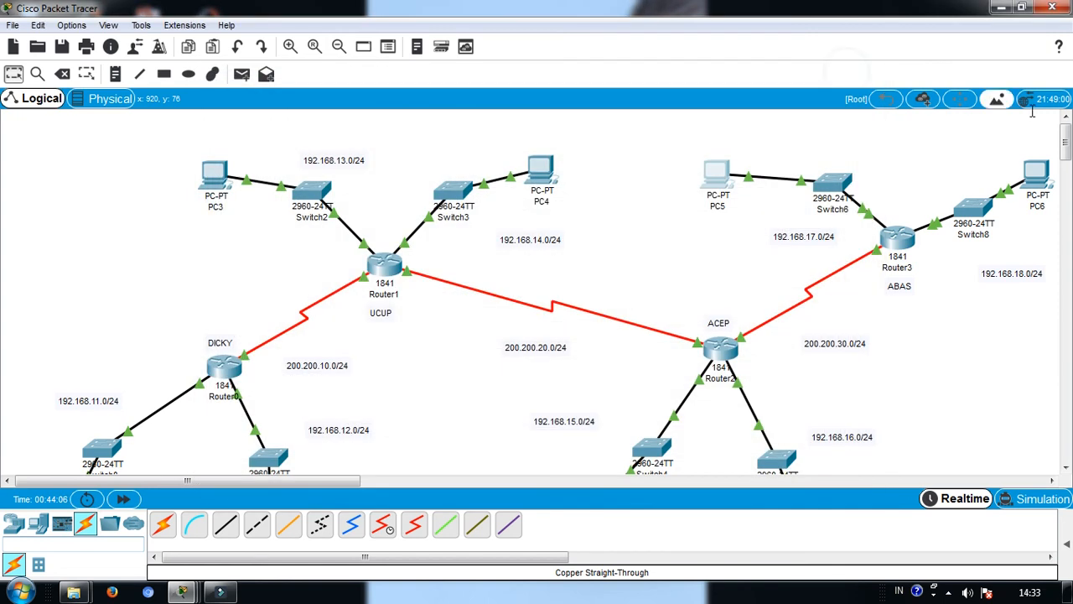
Open PC6's IP configuration and set its default gateway to 192.168.18.1.
left_click(1034, 168)
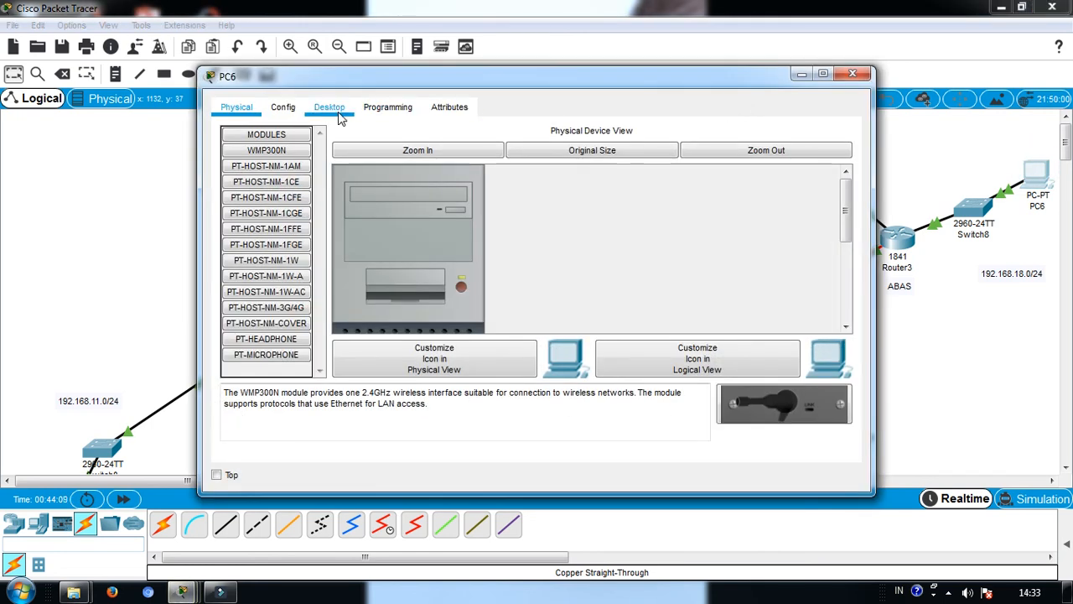
left_click(334, 109)
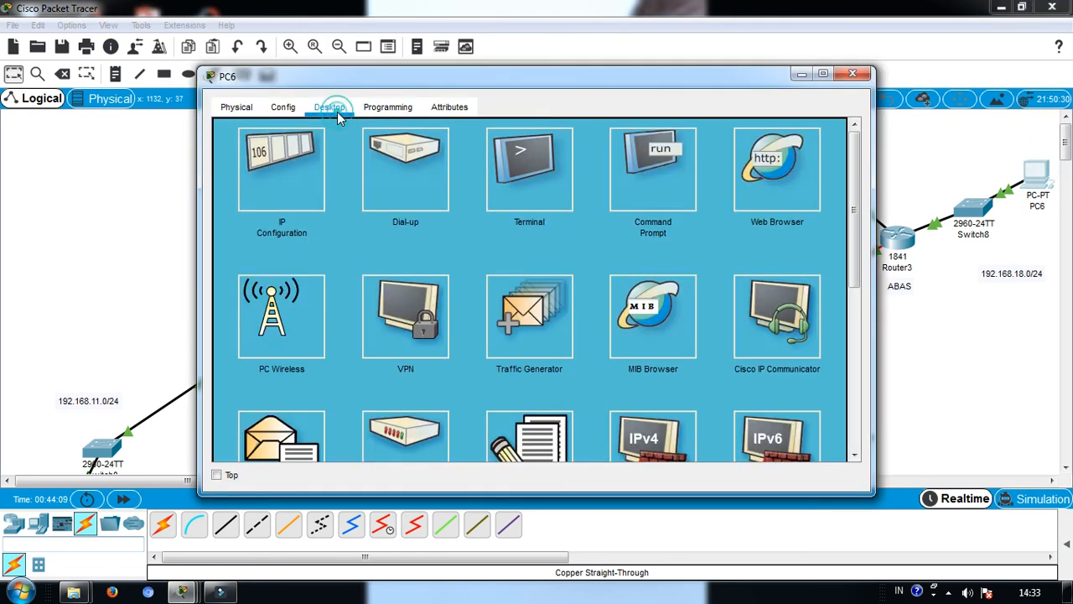
left_click(291, 160)
left_click(479, 191)
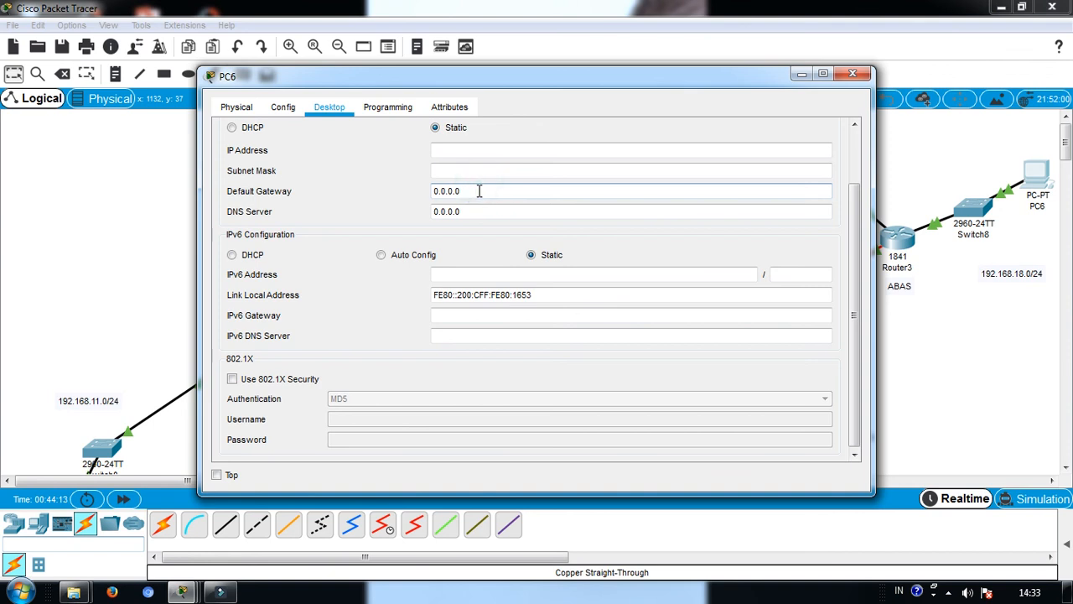
key("ctrl+a")
key("BackSpace")
type("192.168.17.1")
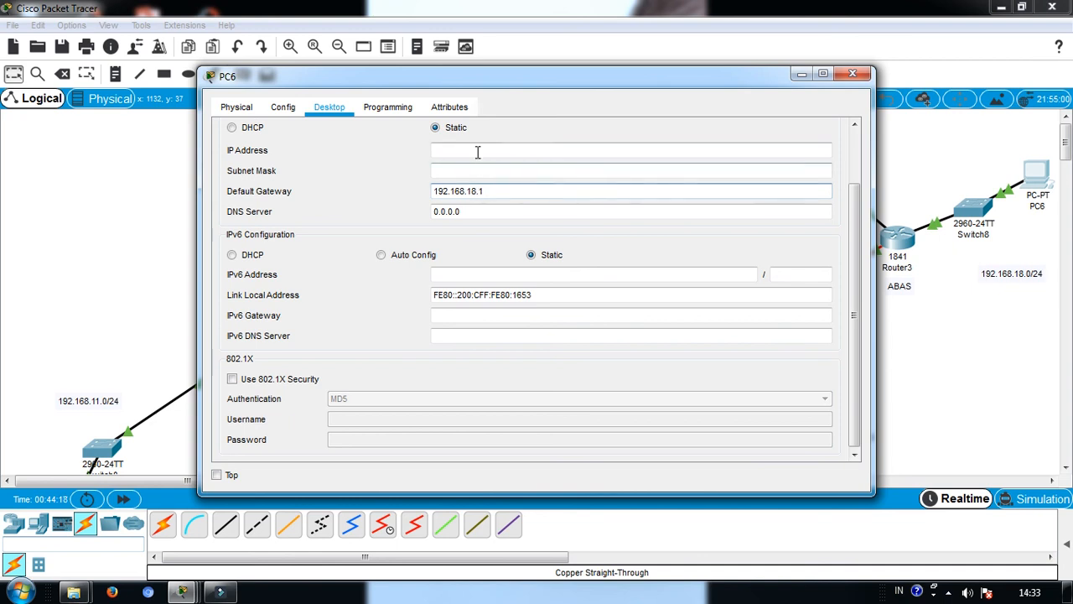
Set PC6's IP address to 192.168.18.2 with subnet mask 255.255.255.0 and close the PC's window.
left_click(477, 153)
type("192.168.17.1")
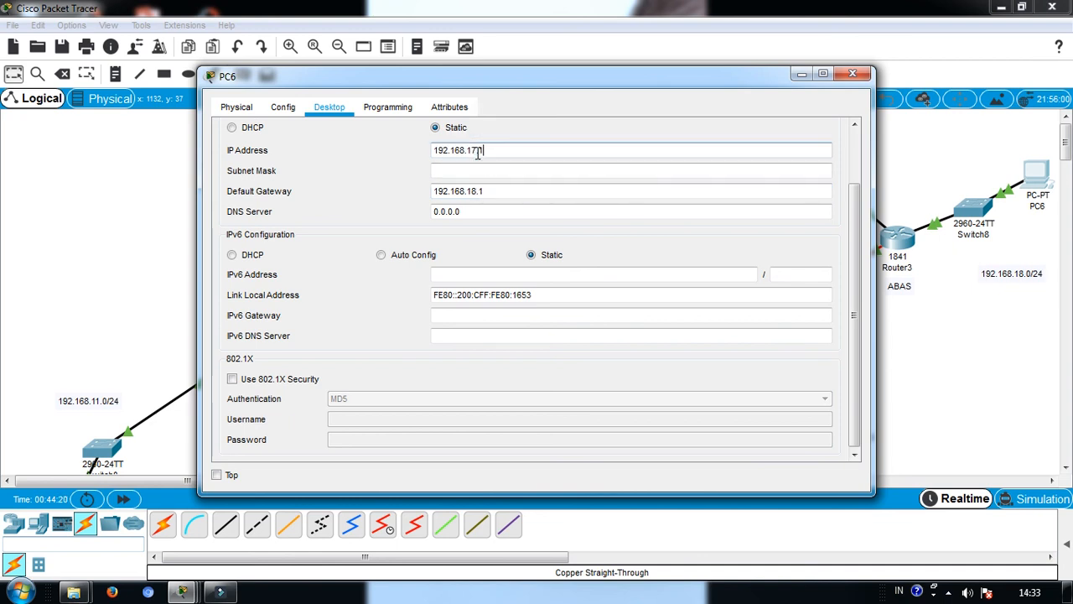
key("BackSpace")
key("BackSpace")
type(".2")
left_click(485, 170)
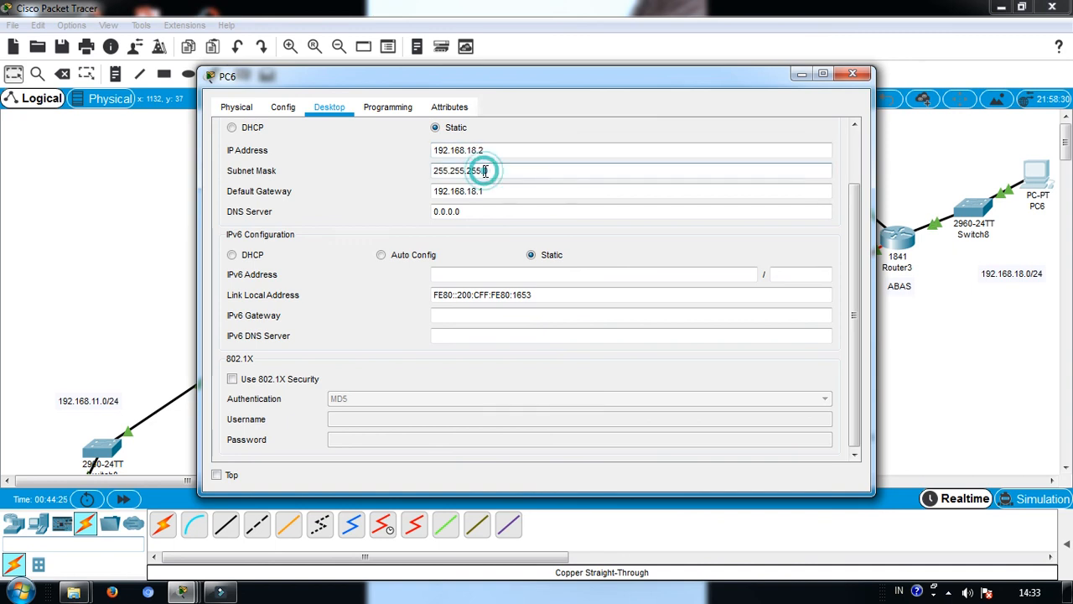
left_click_drag(853, 85, 853, 71)
left_click(853, 62)
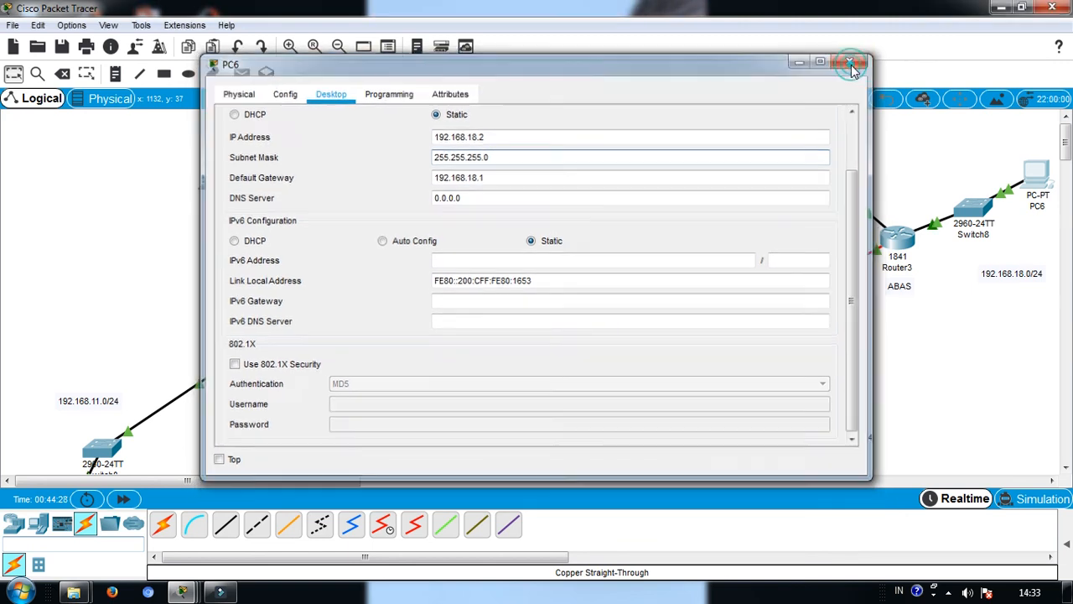
scroll(1067, 147, "down", 3)
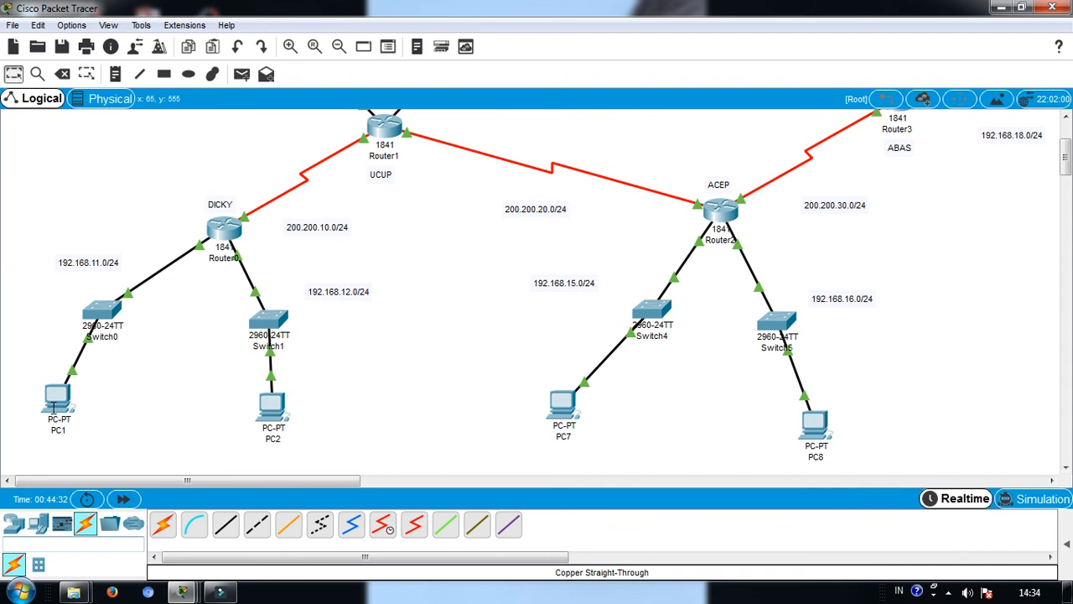
left_click(53, 407)
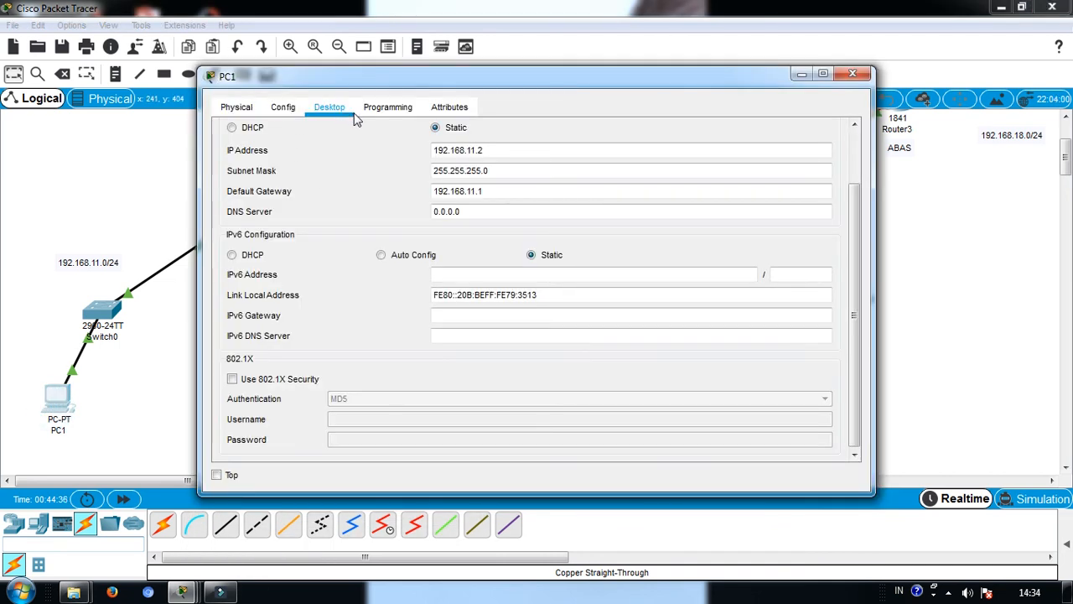
left_click(249, 102)
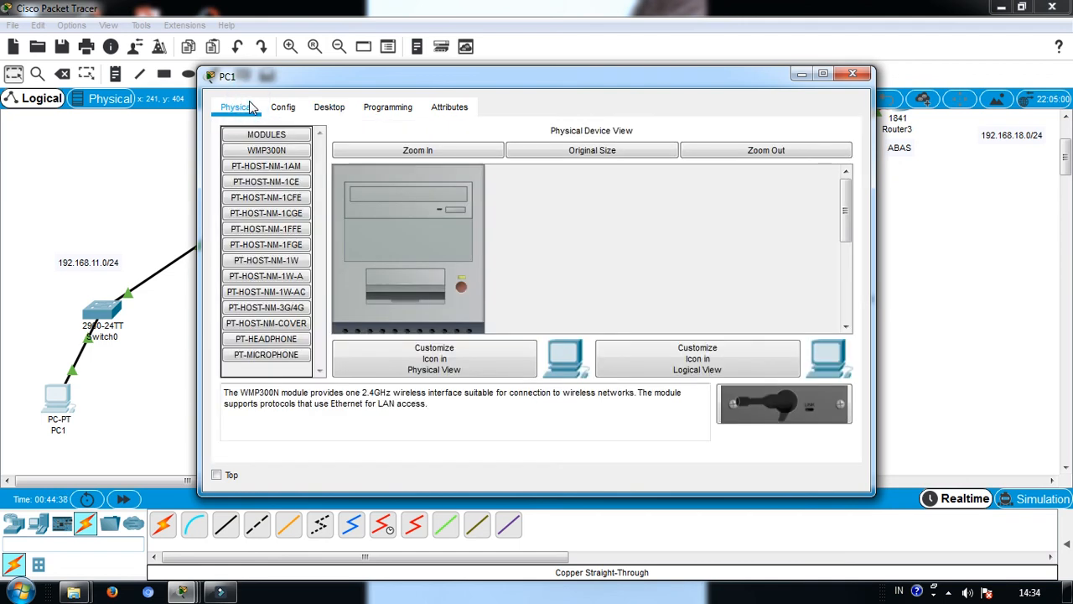
left_click(270, 115)
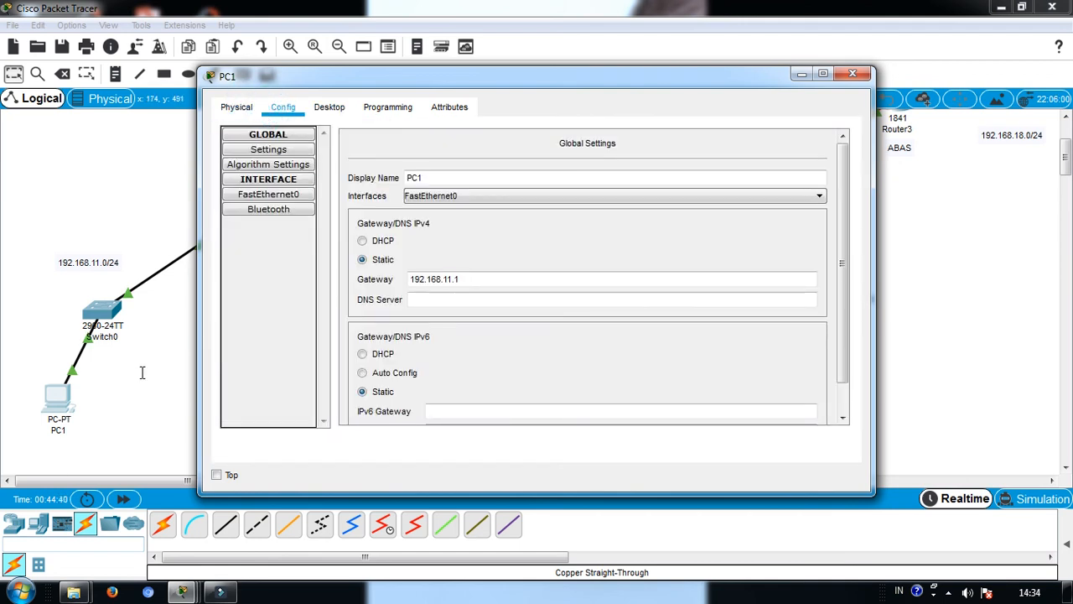
left_click(388, 113)
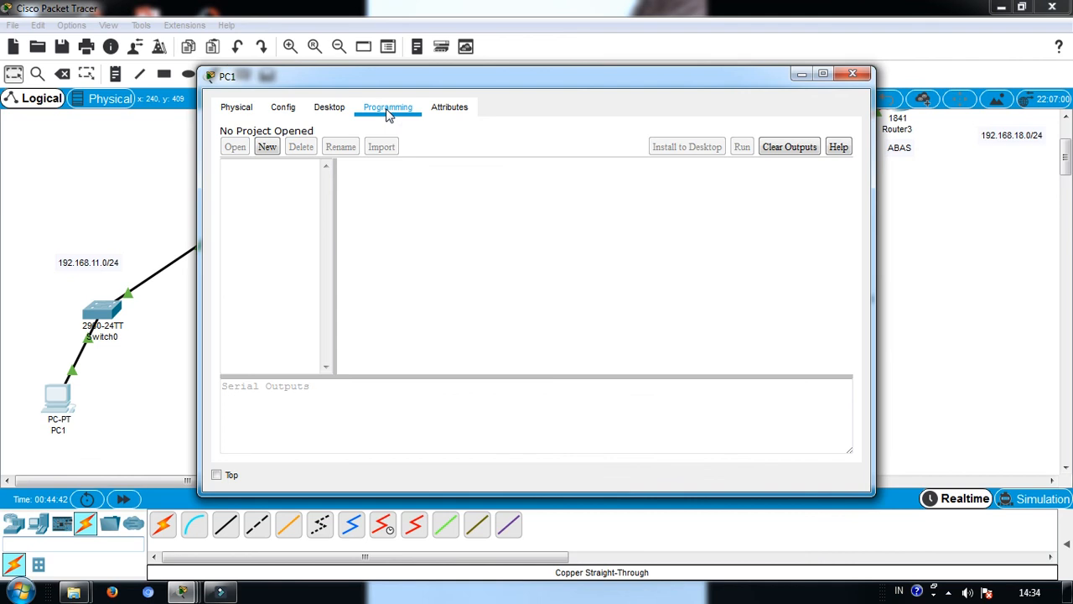
left_click(325, 109)
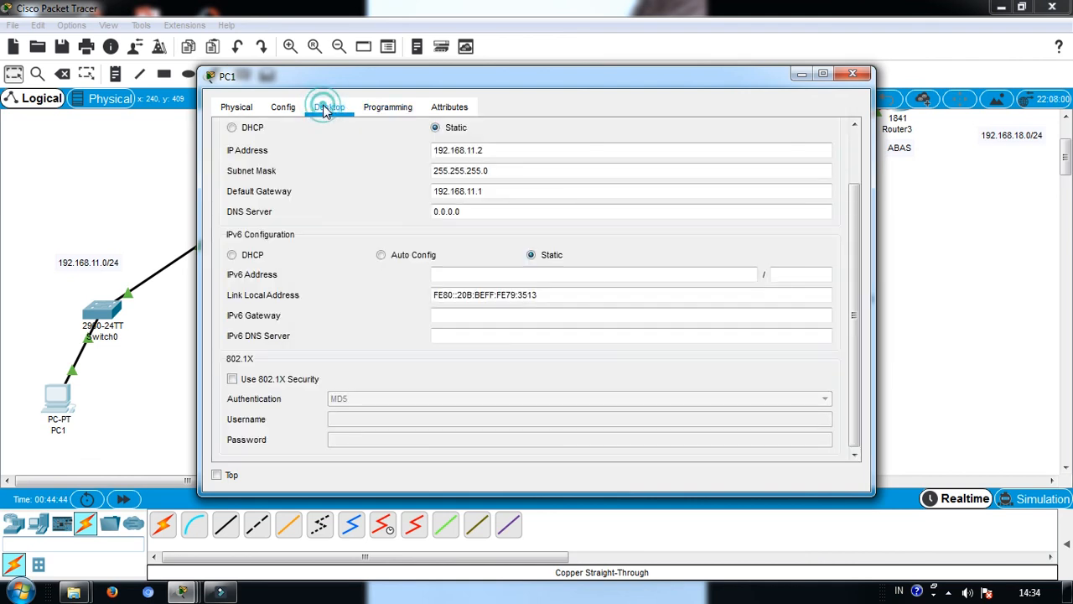
left_click(285, 111)
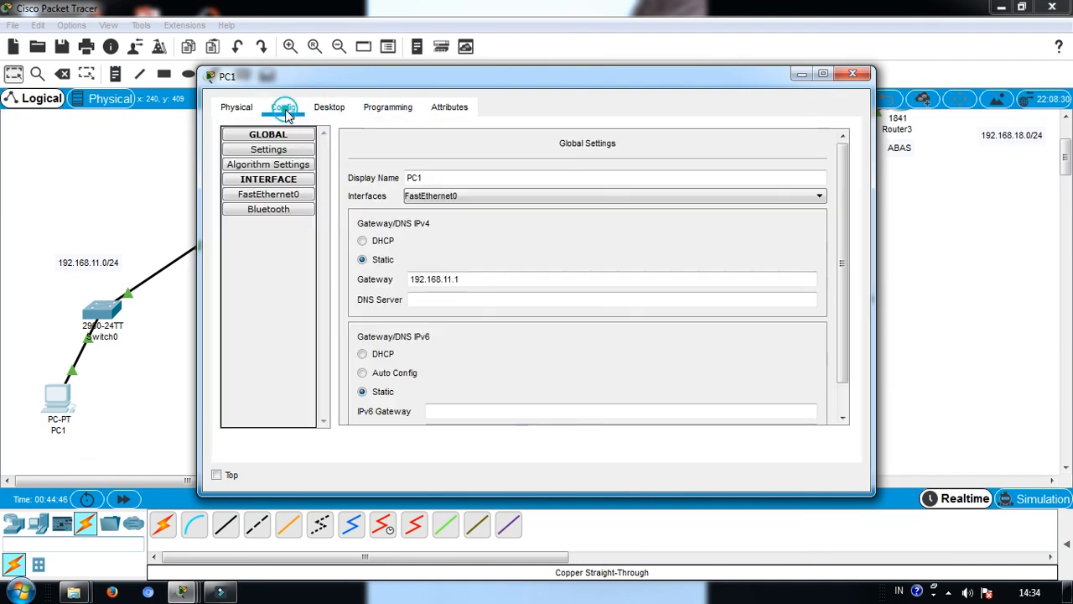
left_click(237, 107)
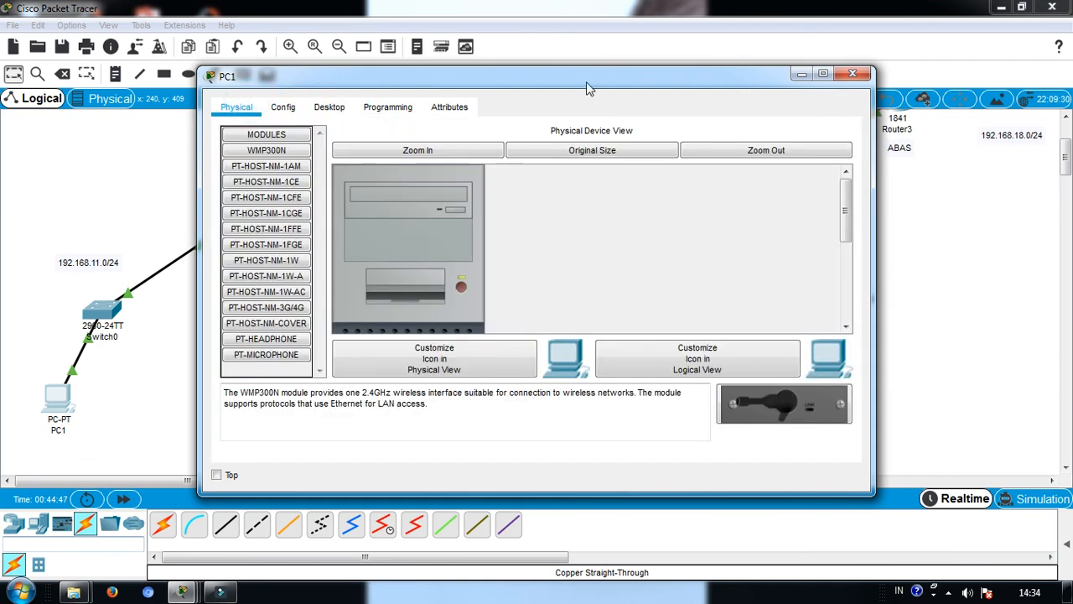
left_click(853, 73)
Open PC1's Command Prompt and ping 192.168.12.2 to test connectivity to the neighbouring 192.168.12.0/24 network.
left_click(47, 397)
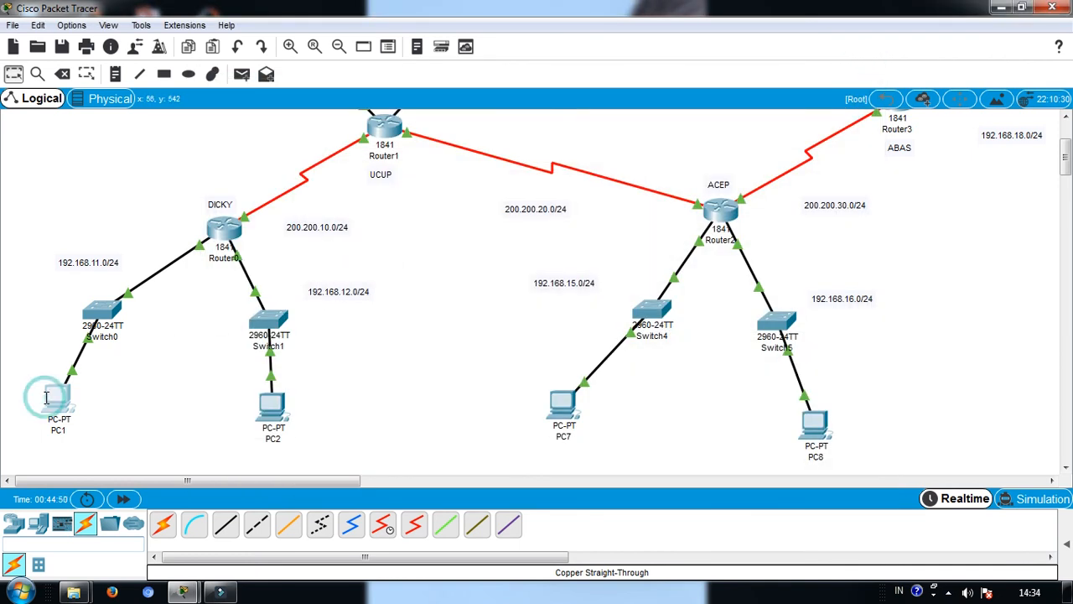
left_click(325, 110)
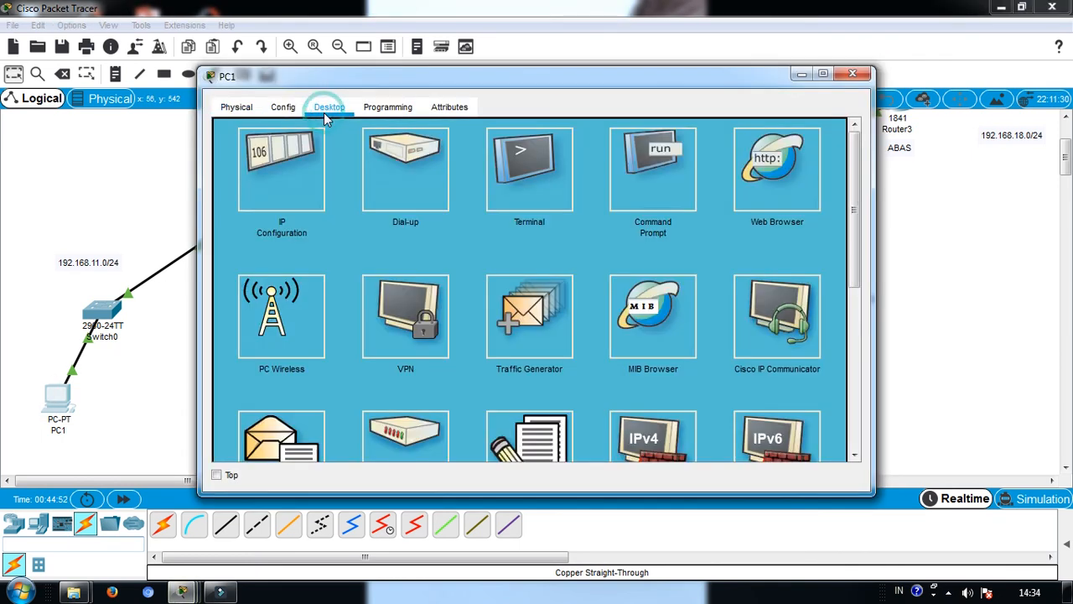
left_click(633, 184)
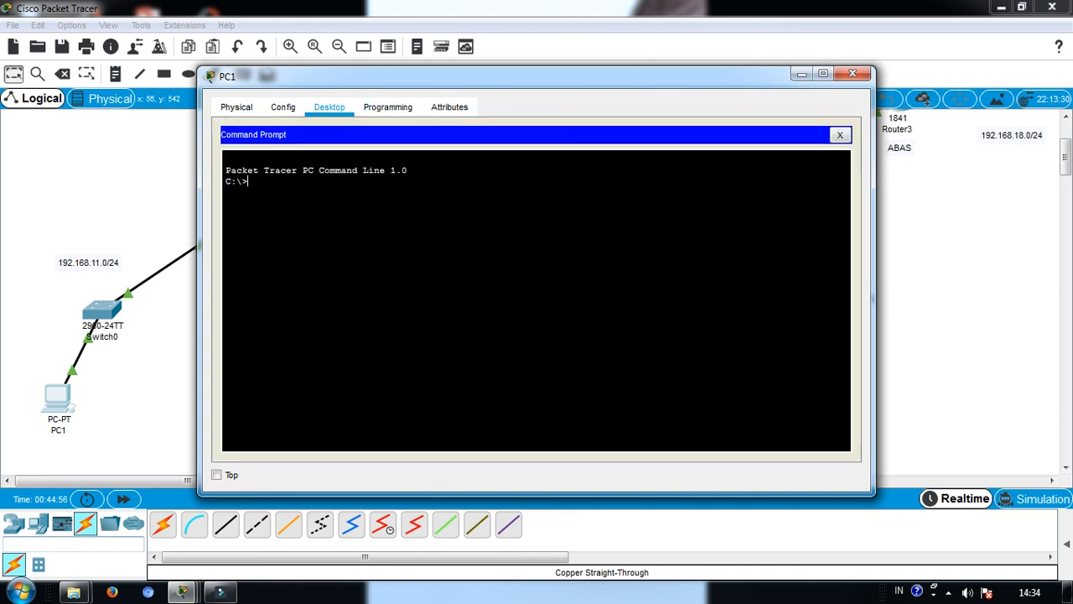
type("ping 19")
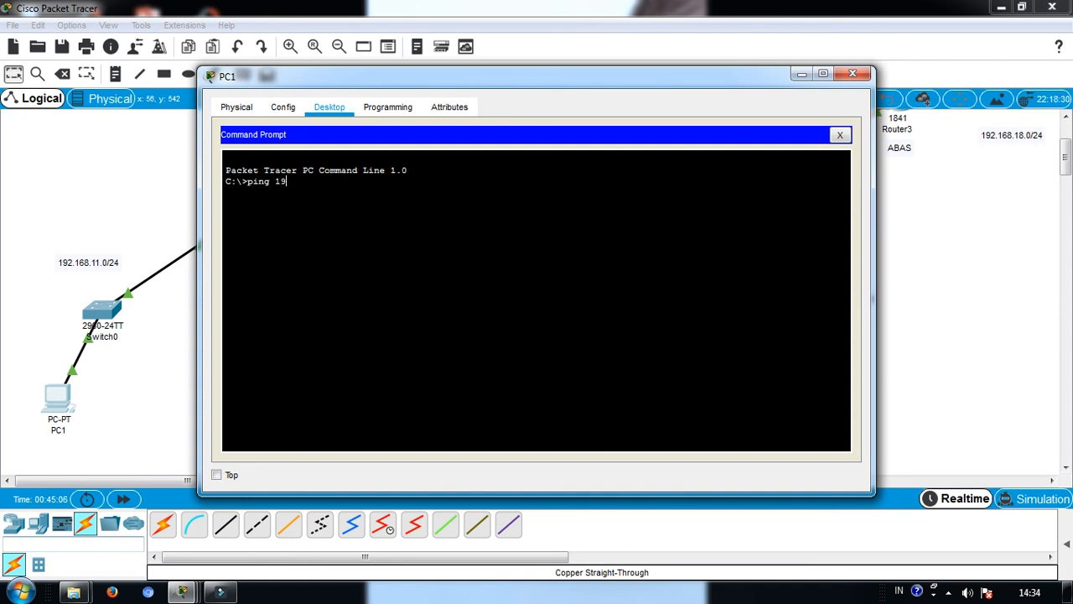
type("68.12.2")
key("Return")
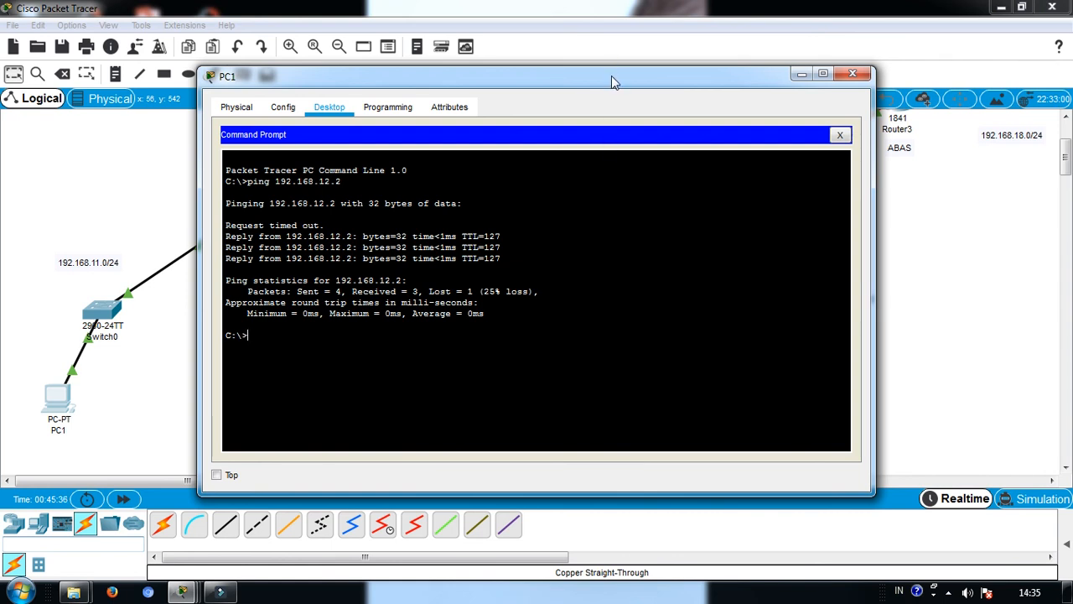
Ping 192.168.13.2 from PC1 by adapting the previous ping command, and close PC1's window.
left_click_drag(612, 76, 508, 218)
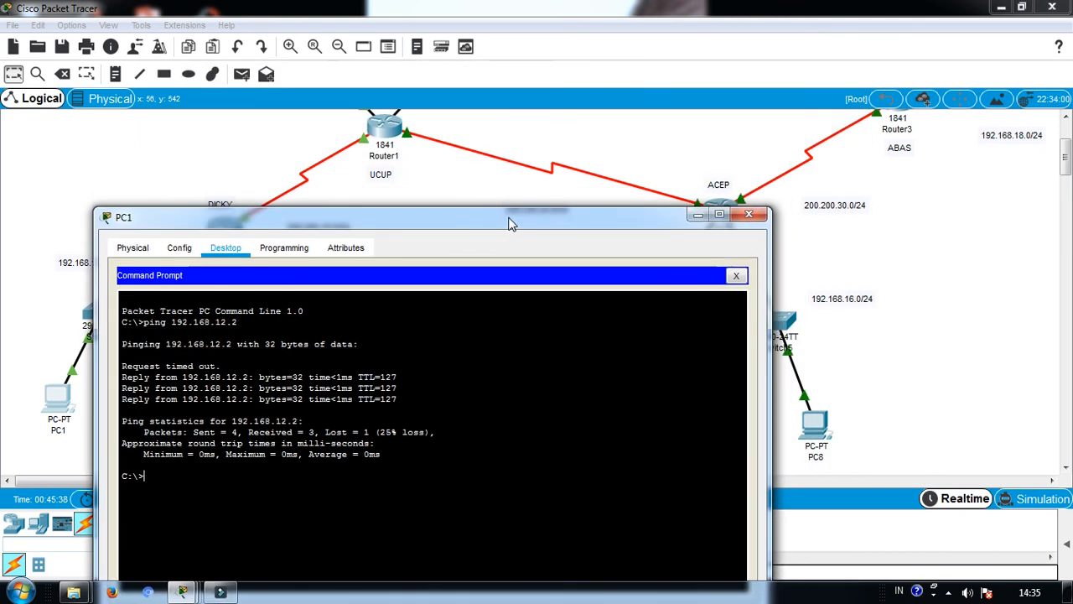
mouse_move(1066, 157)
left_mouse_down()
mouse_move(1067, 141)
mouse_move(1067, 175)
left_mouse_up()
left_click(58, 277)
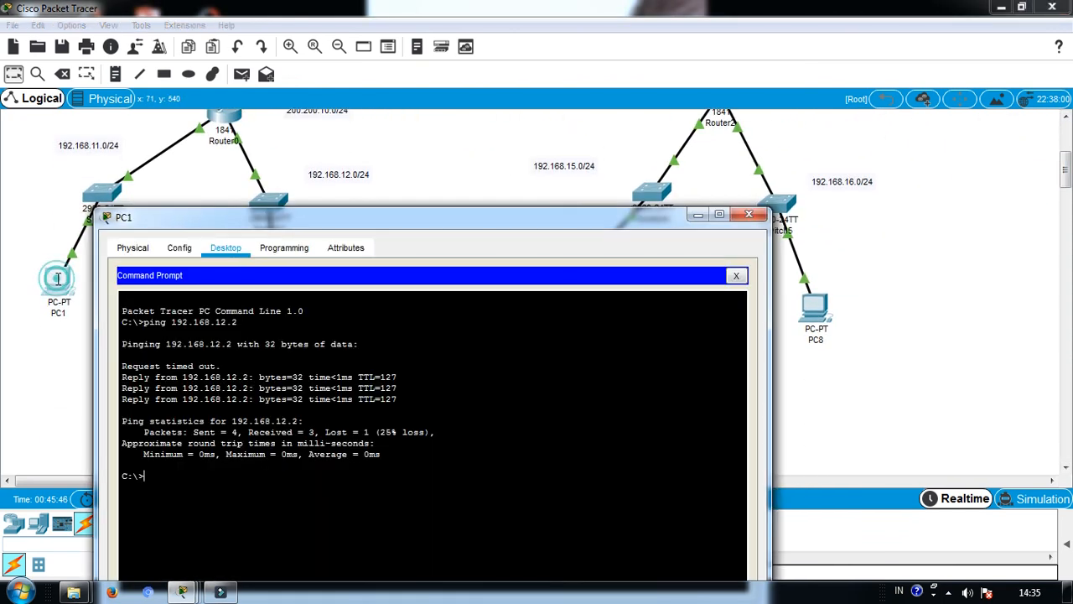
key("Up")
key("Left")
key("Left")
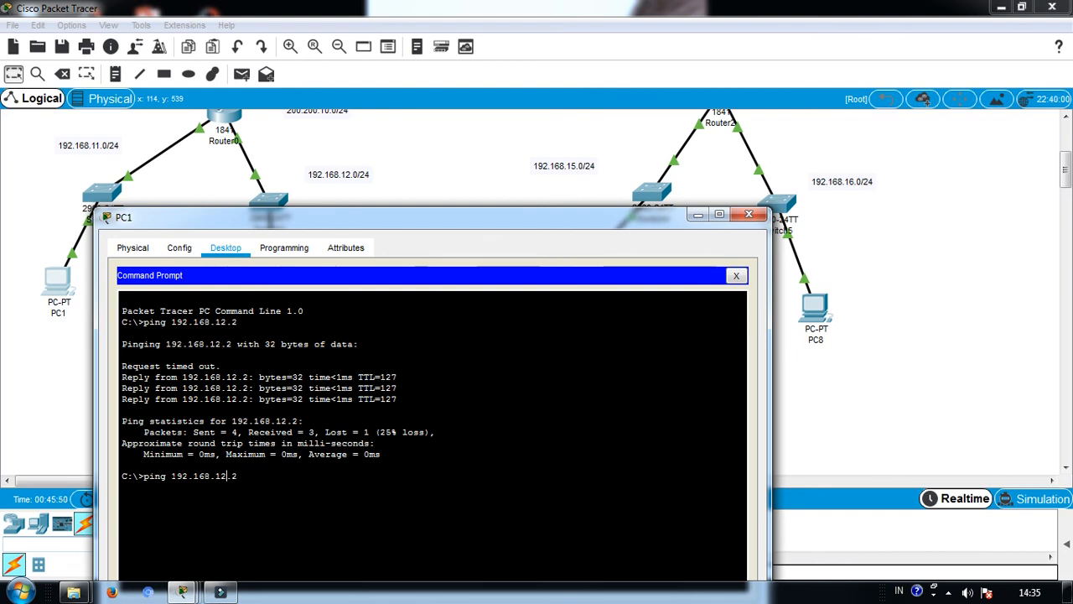
key("BackSpace")
type("3")
key("Return")
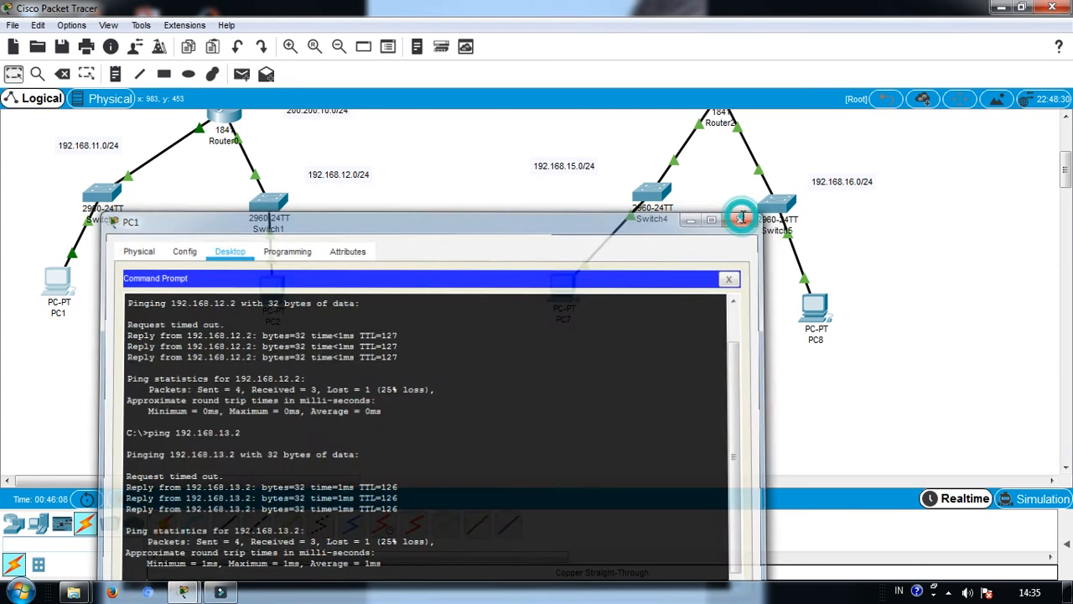
left_click(747, 215)
Open PC6's Command Prompt, ping 192.168.15.2 to test connectivity across the routers, and close PC6's window.
left_click_drag(1066, 172, 1064, 134)
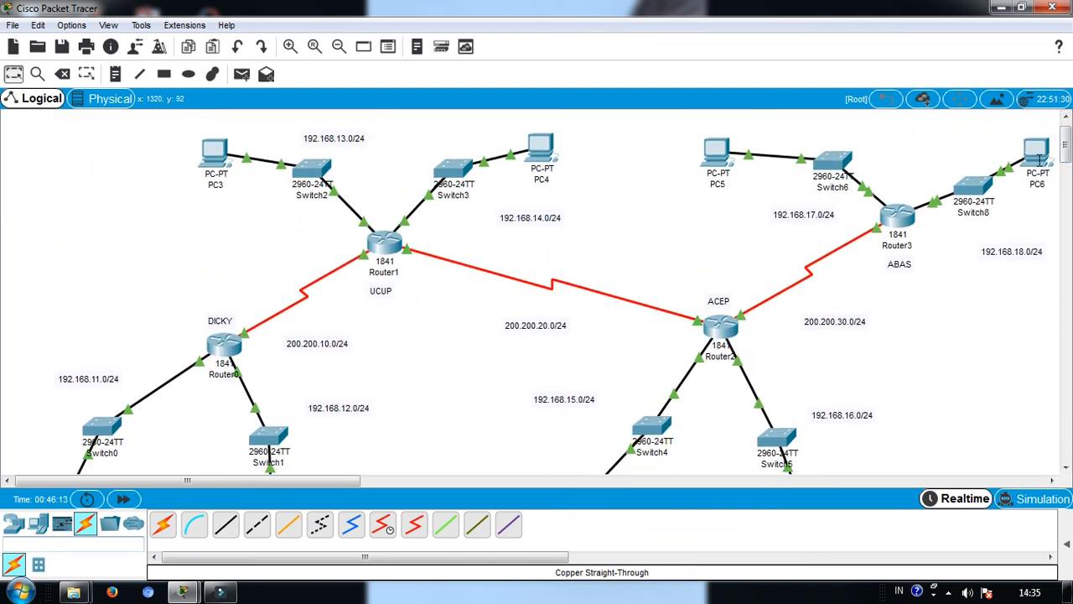
left_click(1037, 158)
left_click(654, 187)
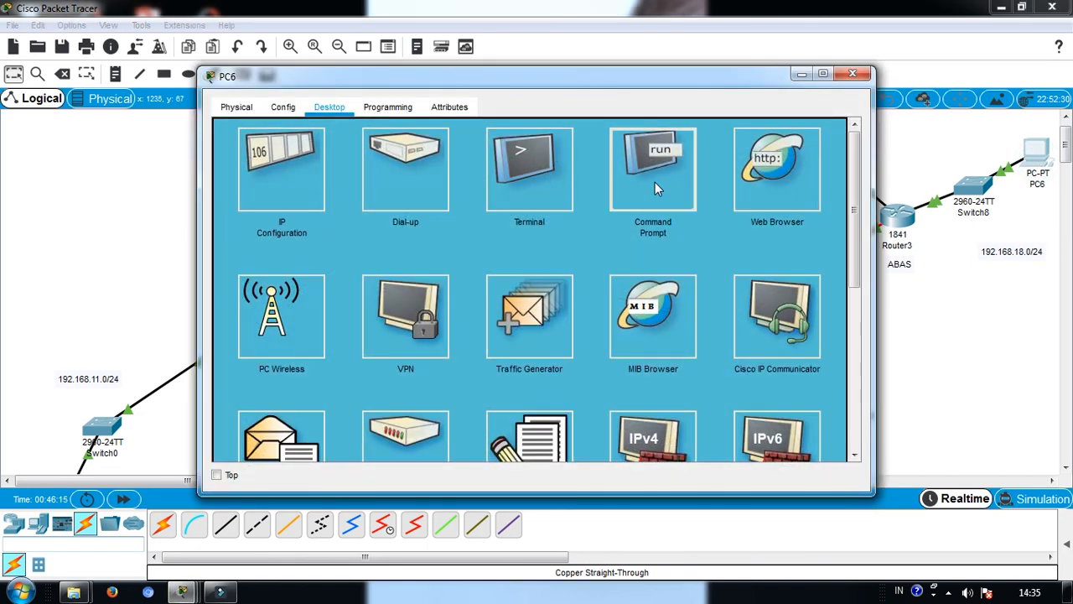
type("ping")
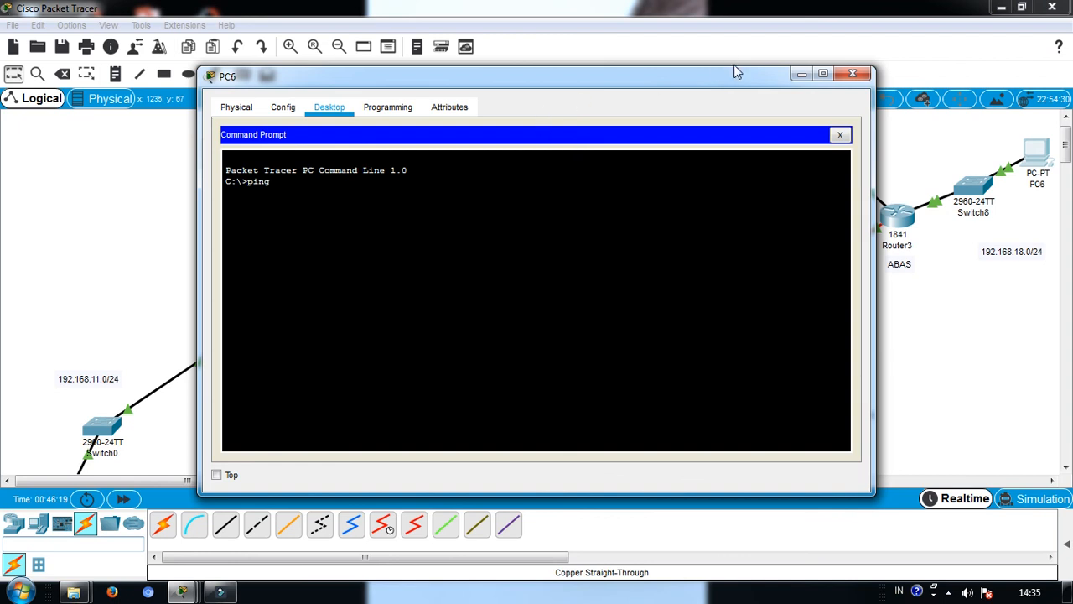
left_click(798, 74)
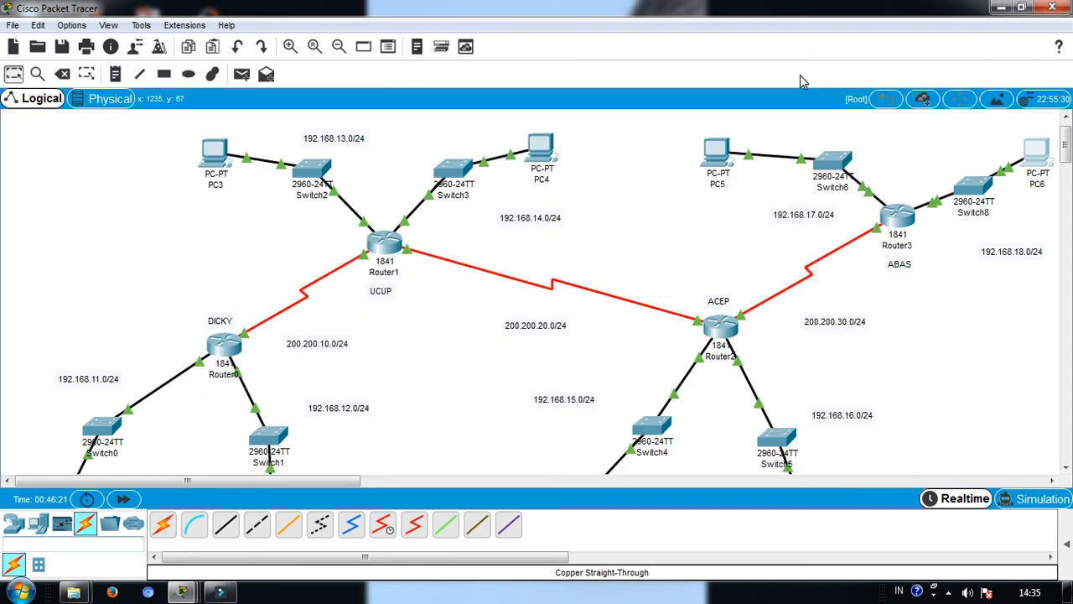
left_click(1040, 153)
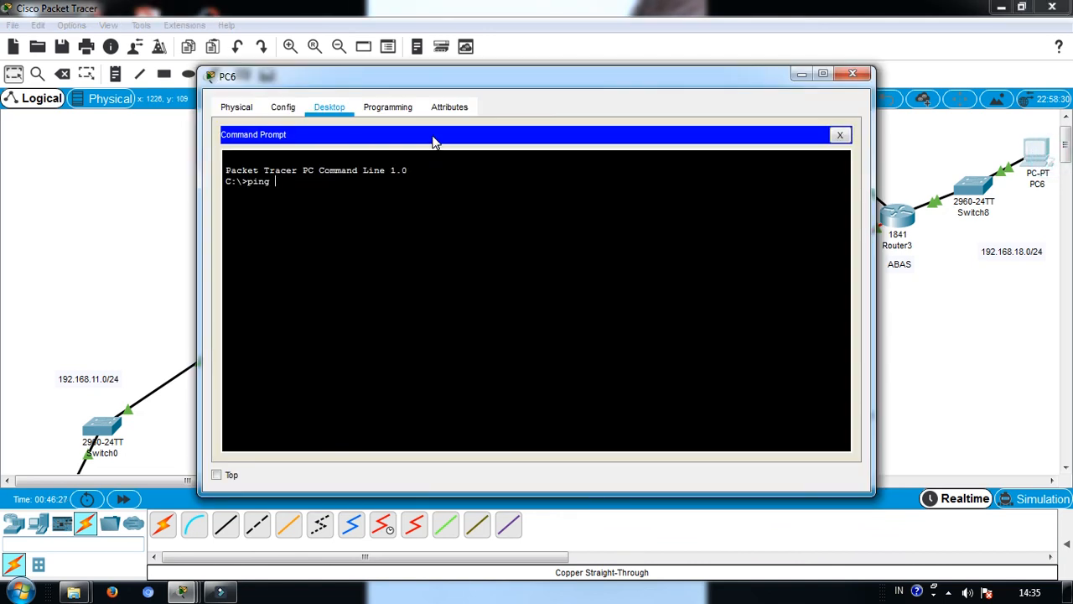
type("192.168.15.2")
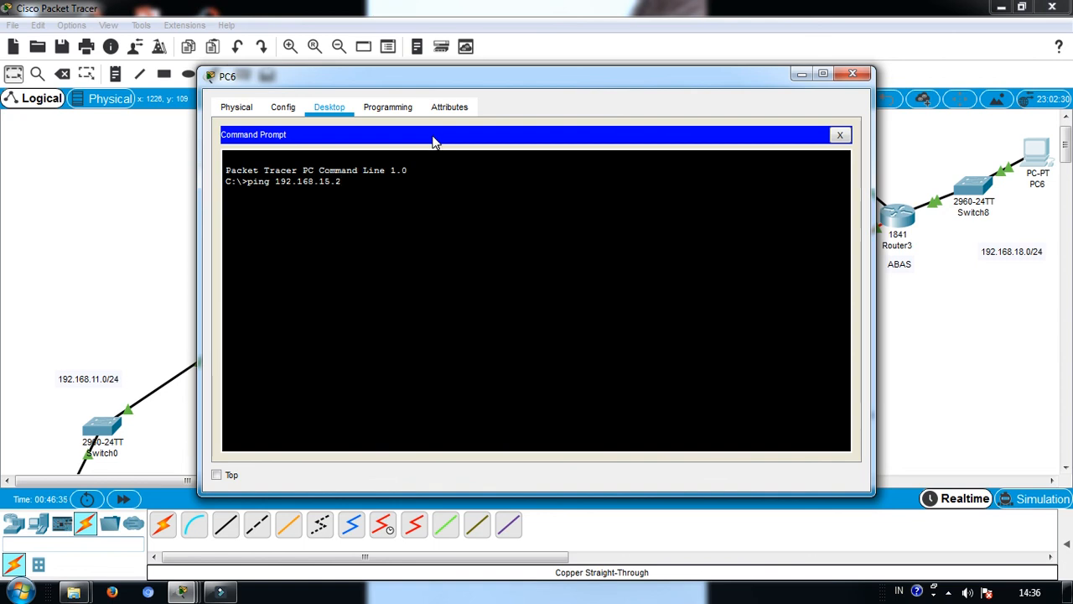
key("Return")
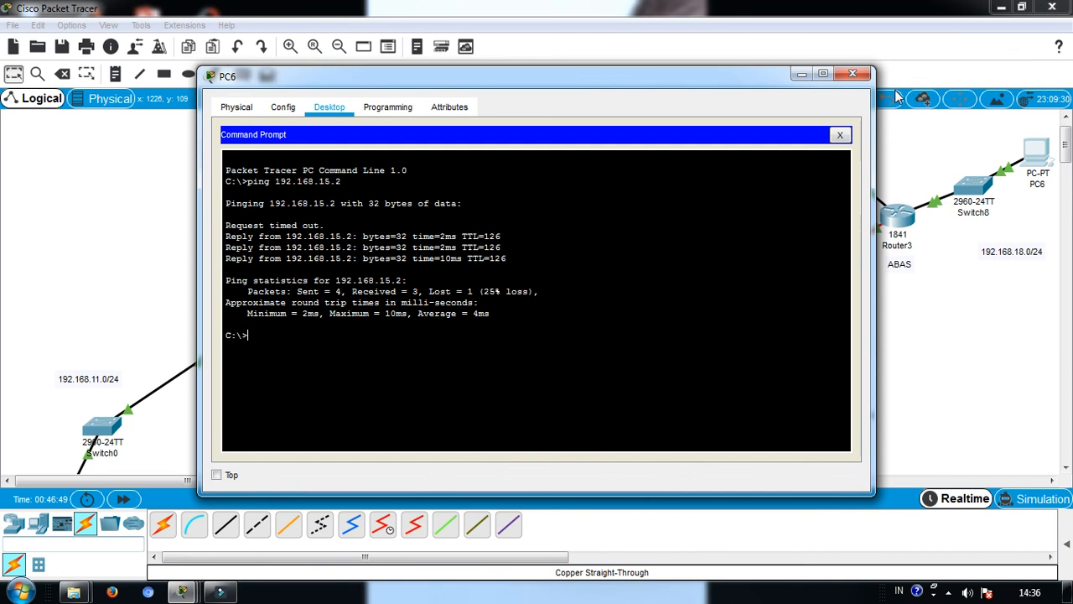
left_click(853, 74)
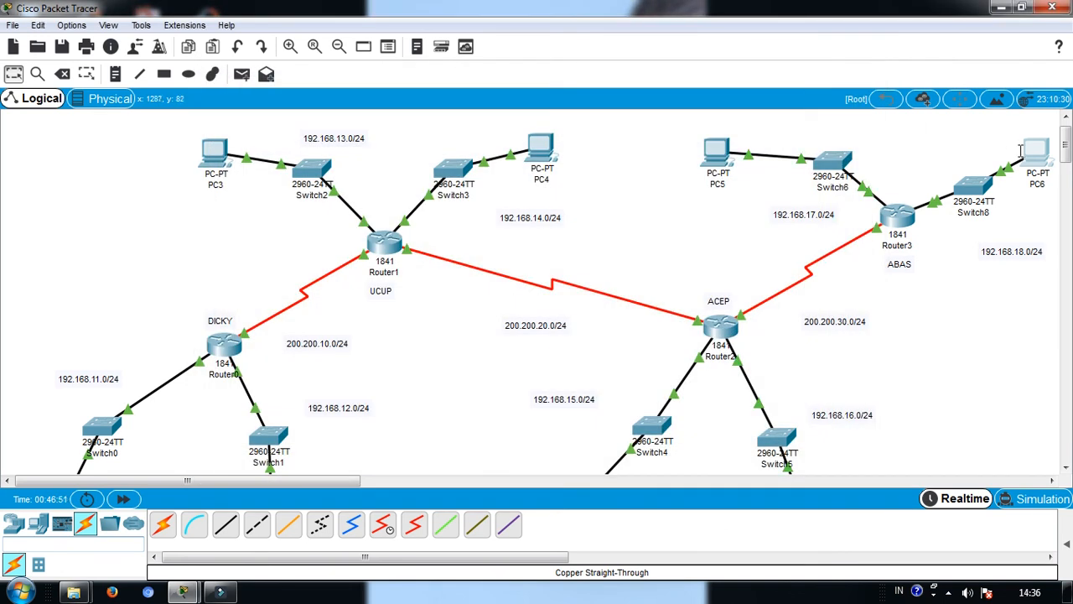
scroll(1066, 144, "up", 1)
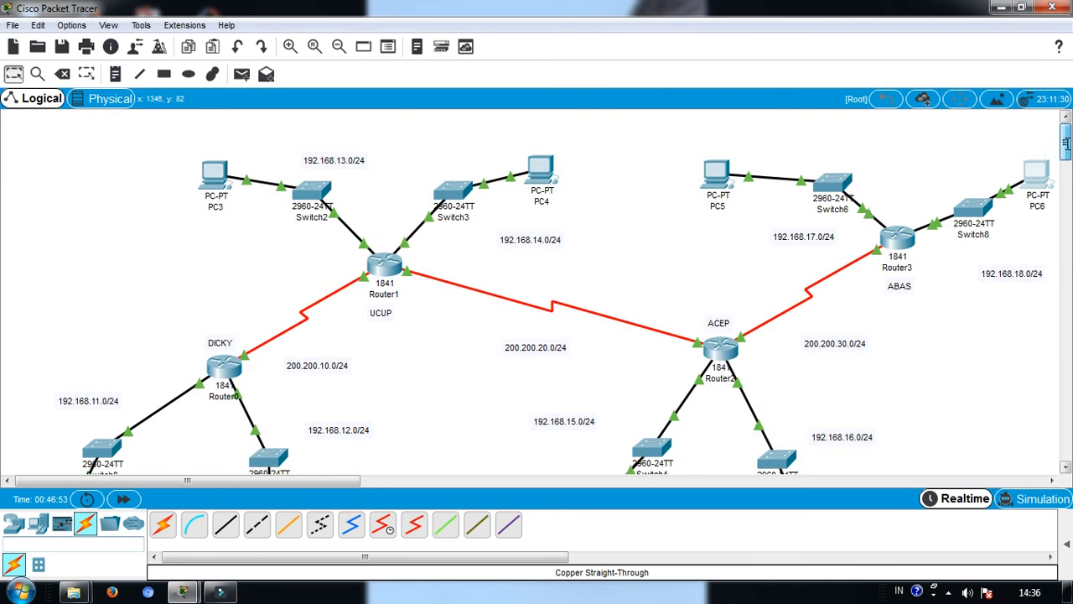
scroll(1067, 143, "down", 10)
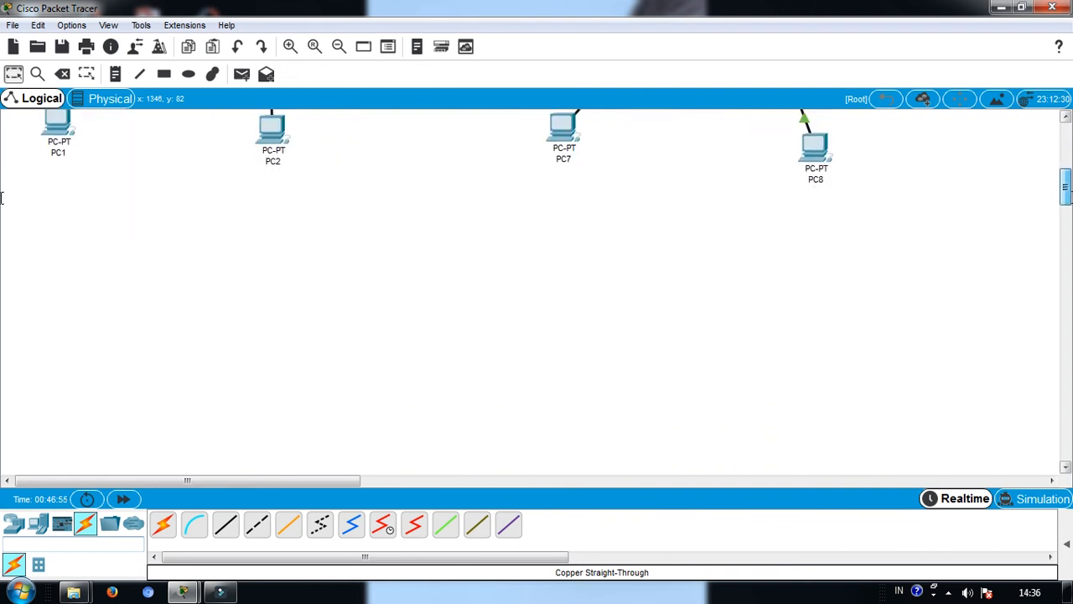
scroll(1064, 168, "up", 6)
scroll(1066, 168, "up", 6)
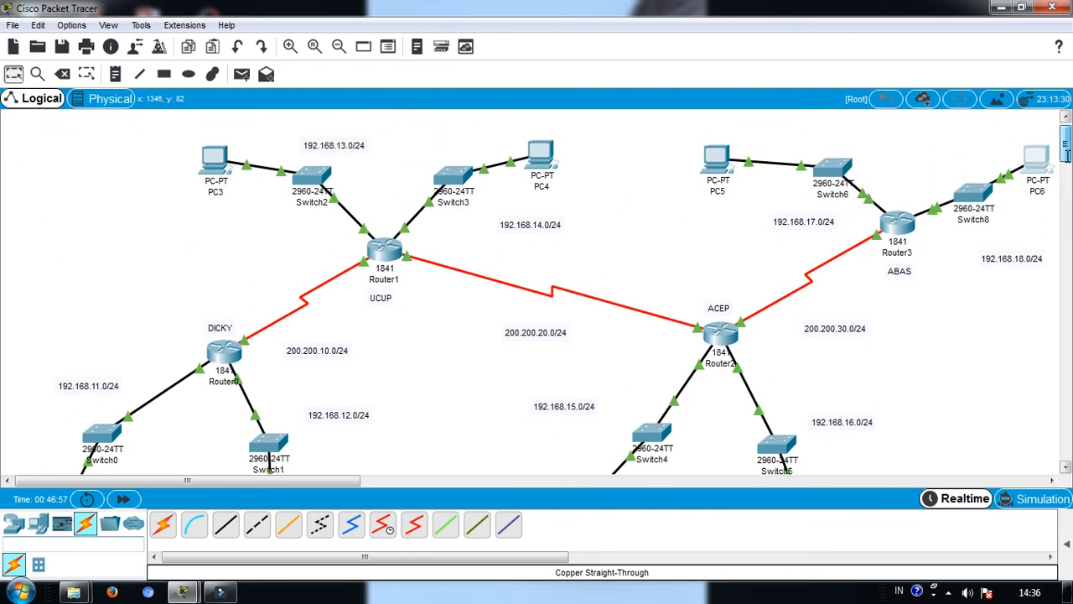